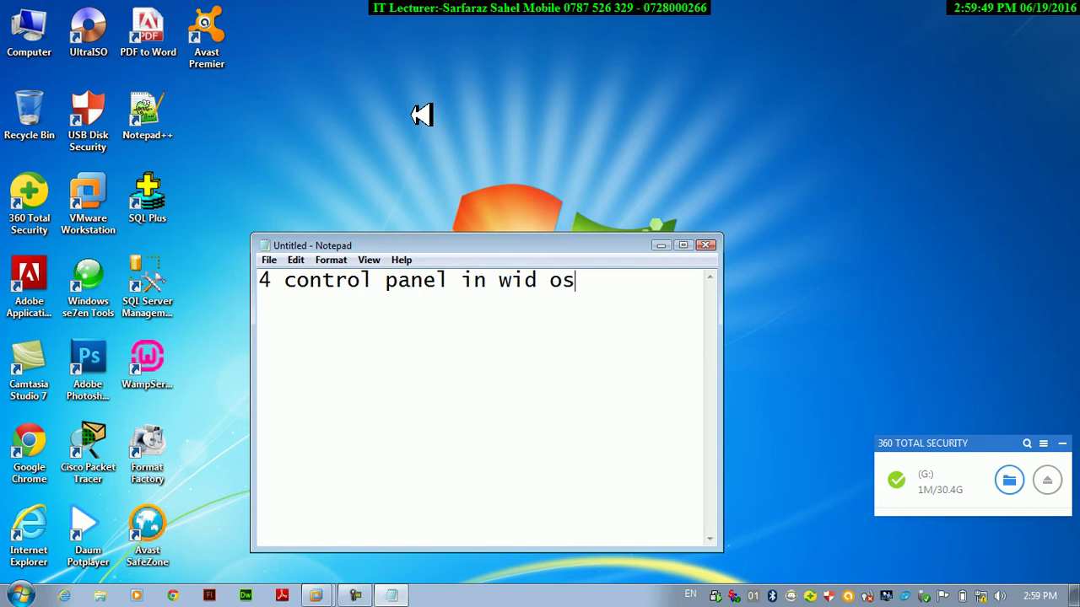
Correct the Notepad title so it reads about control panel in Windows 7.
key(BackSpace)
key(BackSpace)
key(BackSpace)
key(BackSpace)
key(BackSpace)
text(n)
key(BackSpace)
text(indow)
key(BackSpace)
key(BackSpace)
text(dows 8)
key(BackSpace)
text(7)
key(Return)
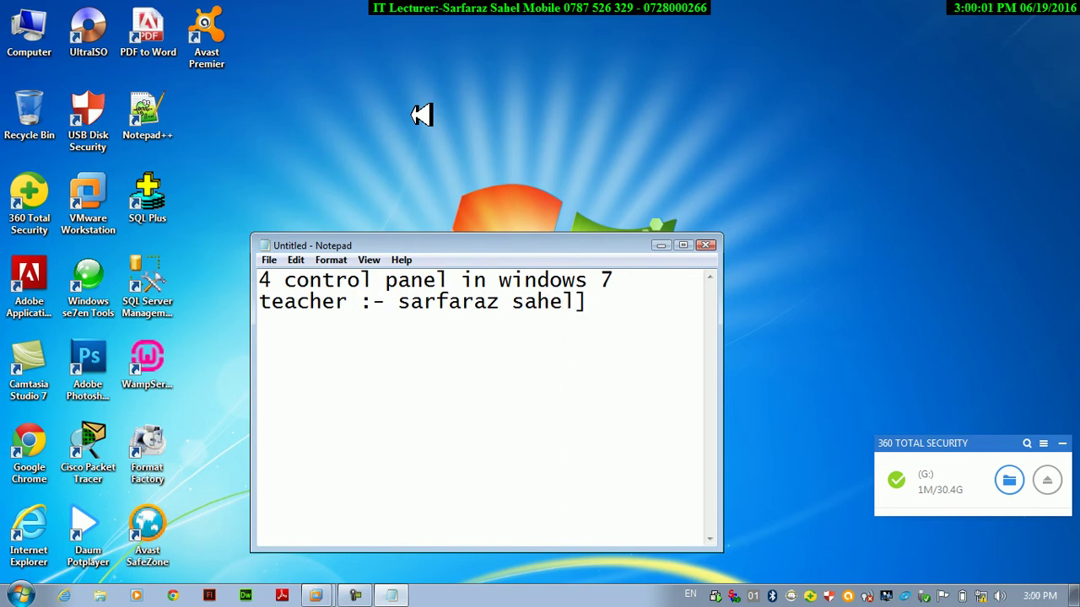
Add the teacher's name line, then insert the current time and date with F5.
key(Return)
key(F5)
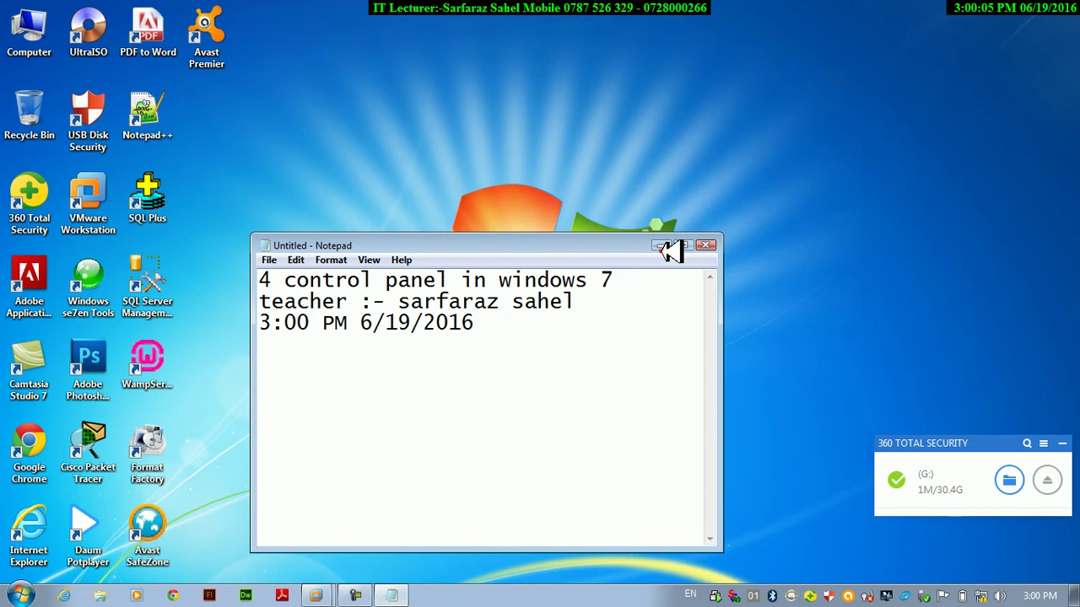
Minimize Notepad and launch Control Panel by running 'control'.
click(663, 245)
key(super+r)
text(control)
key(Return)
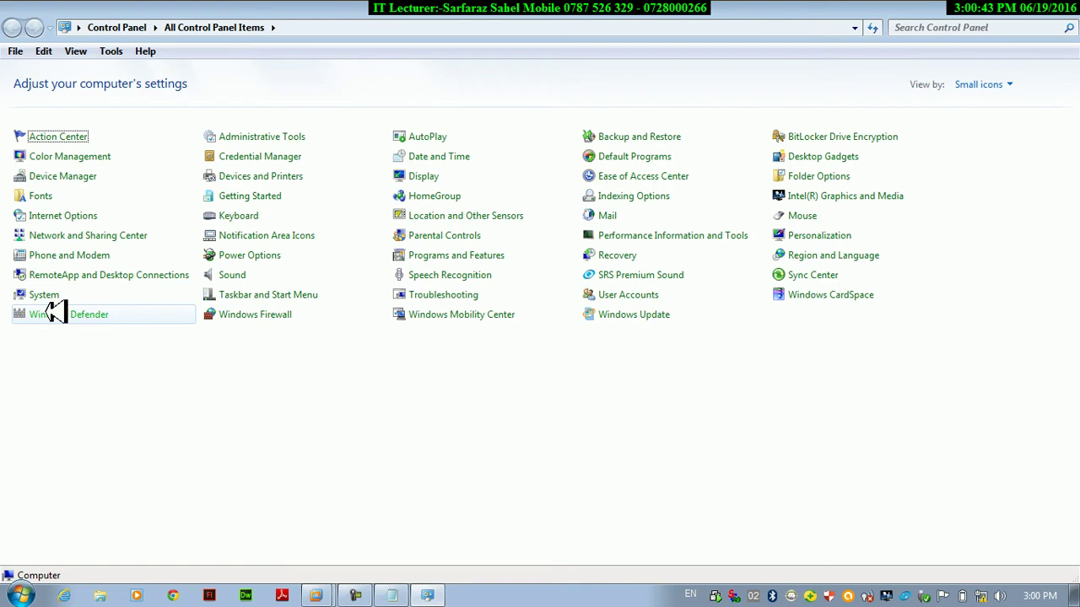
Open Windows Defender from the All Control Panel Items list.
click(52, 312)
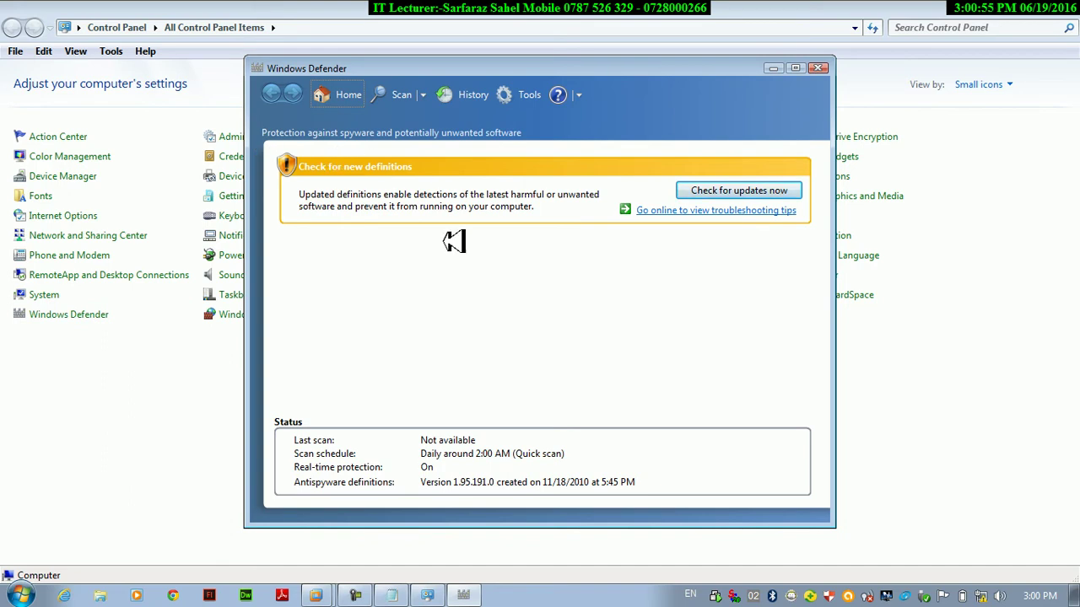
Choose Custom scan from the Scan dropdown to show the scan-selected-drives option.
click(425, 95)
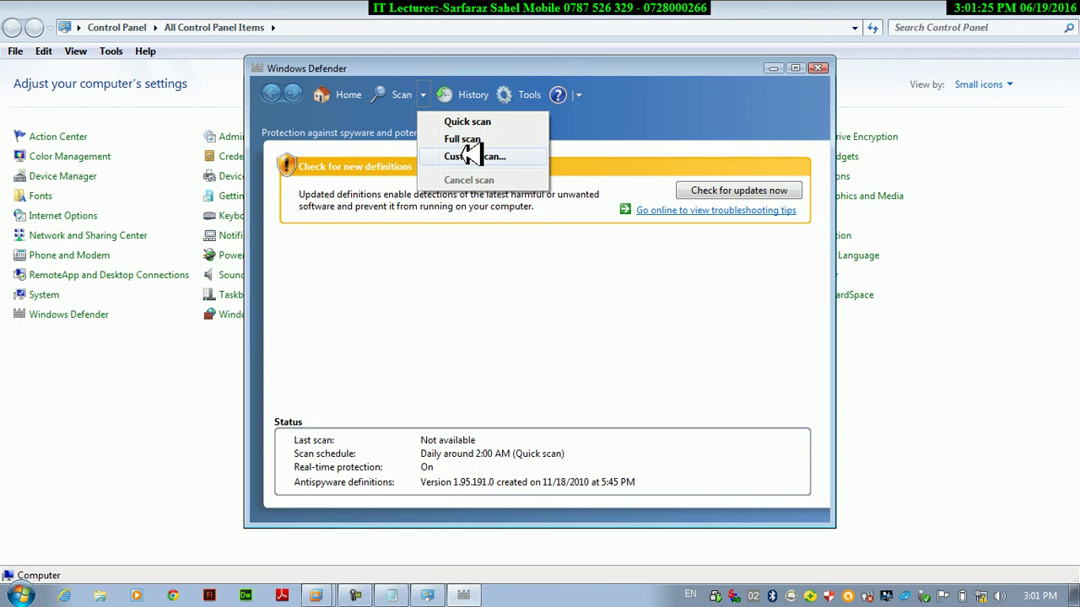
click(466, 155)
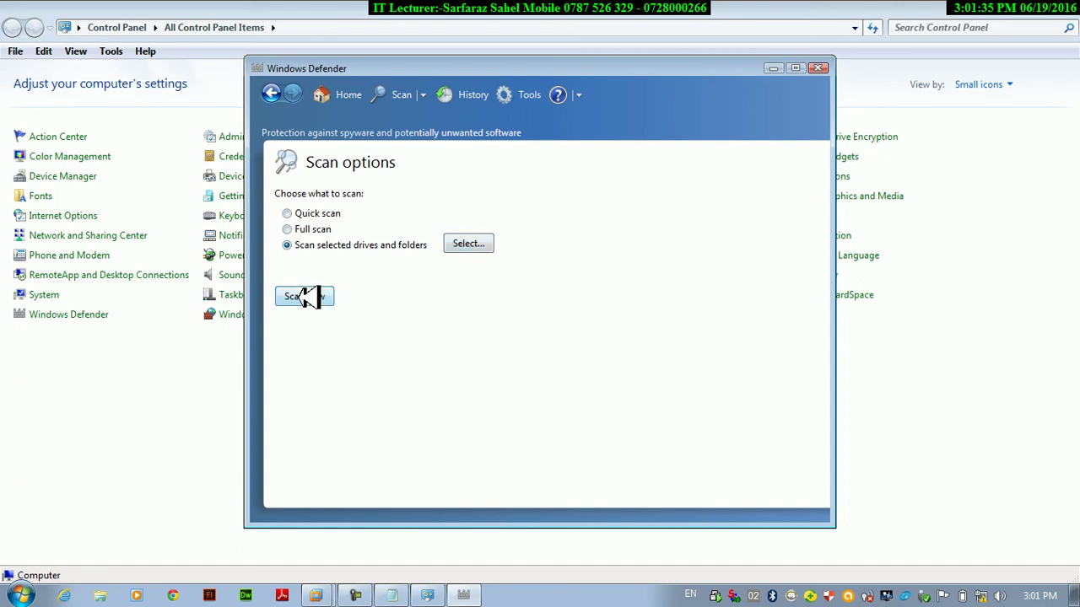
Review the Daily 2:00 AM Quick scan under Tools > Options, then cancel without saving.
click(361, 594)
click(538, 91)
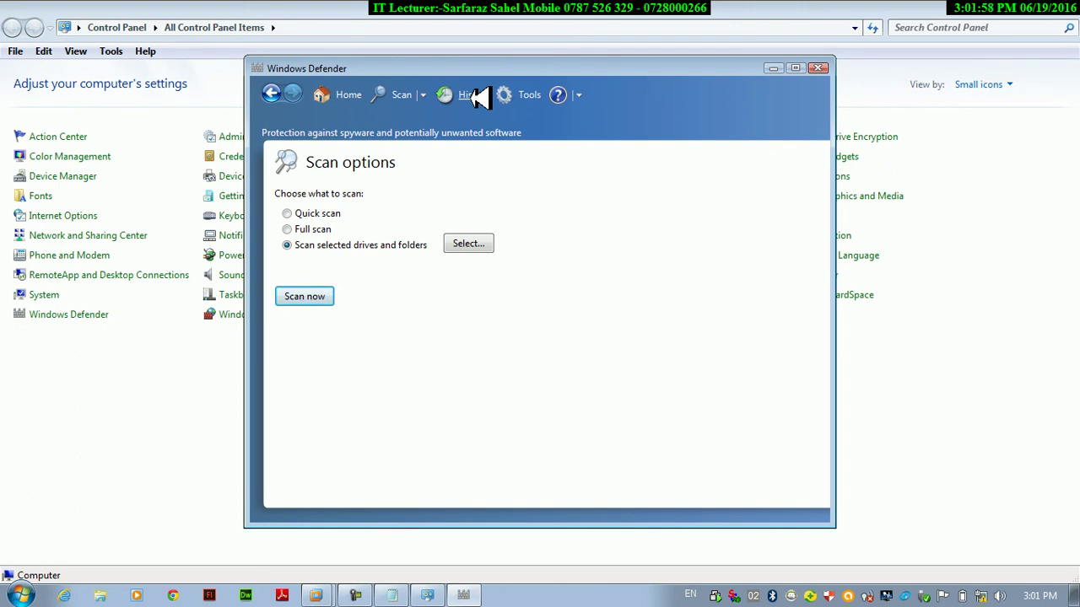
click(528, 94)
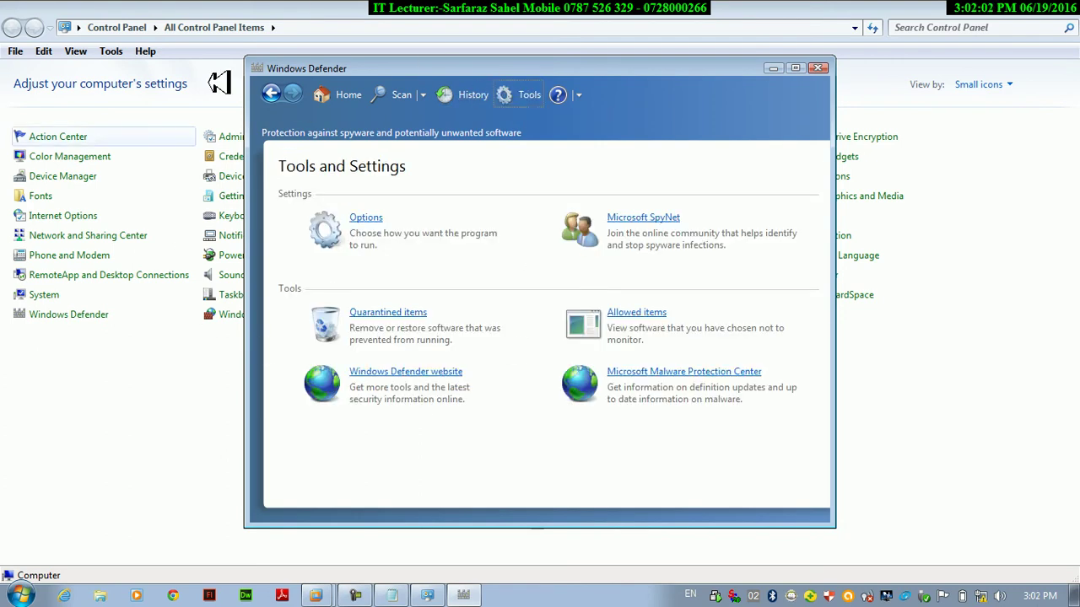
click(363, 218)
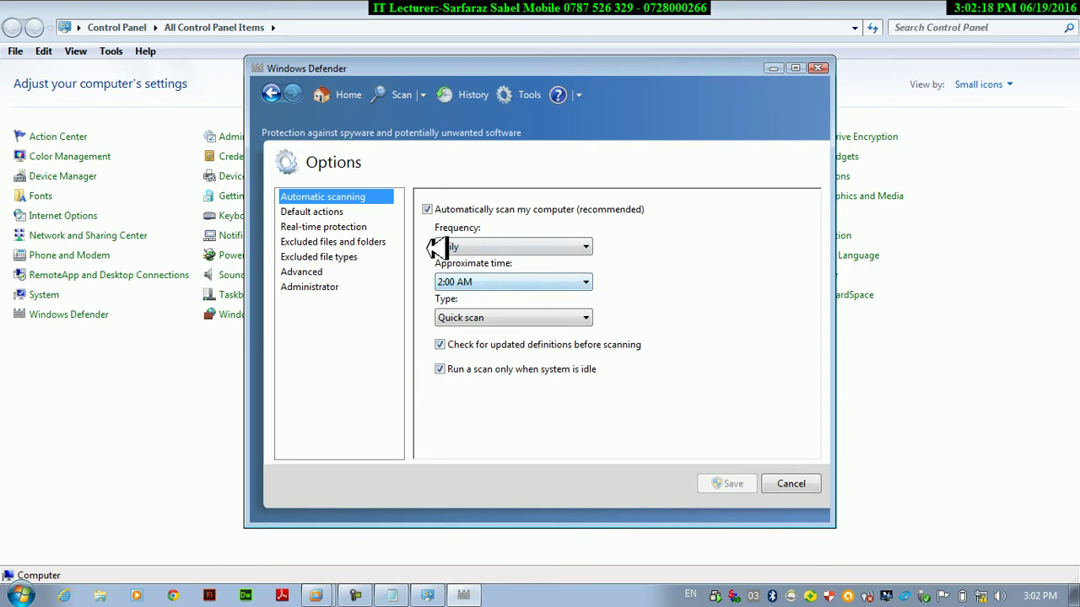
click(789, 478)
Close Windows Defender, open Administrative Tools and select Computer Management.
click(818, 67)
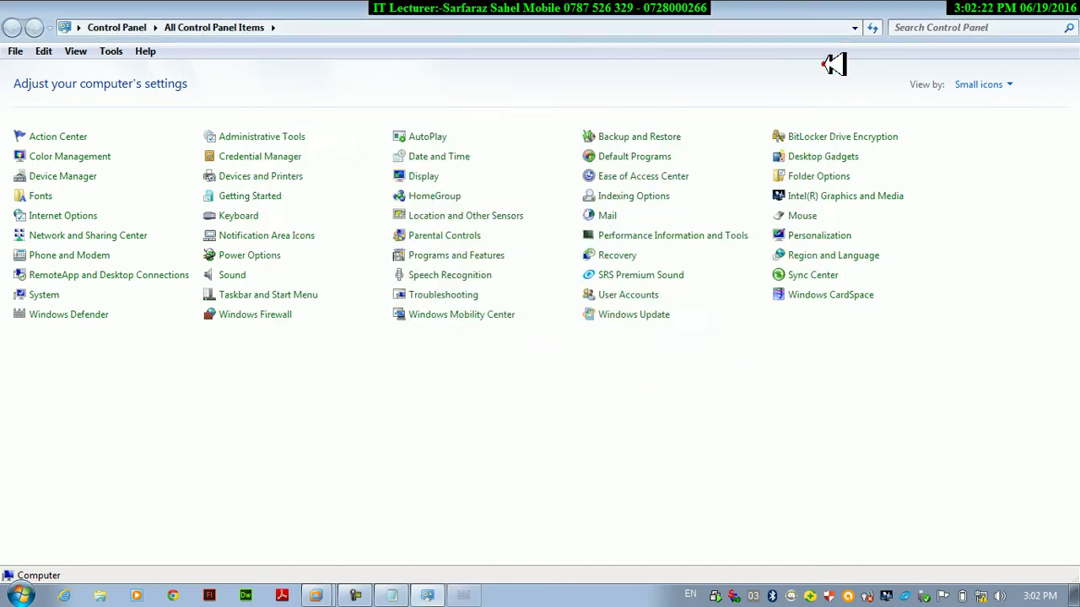
click(249, 137)
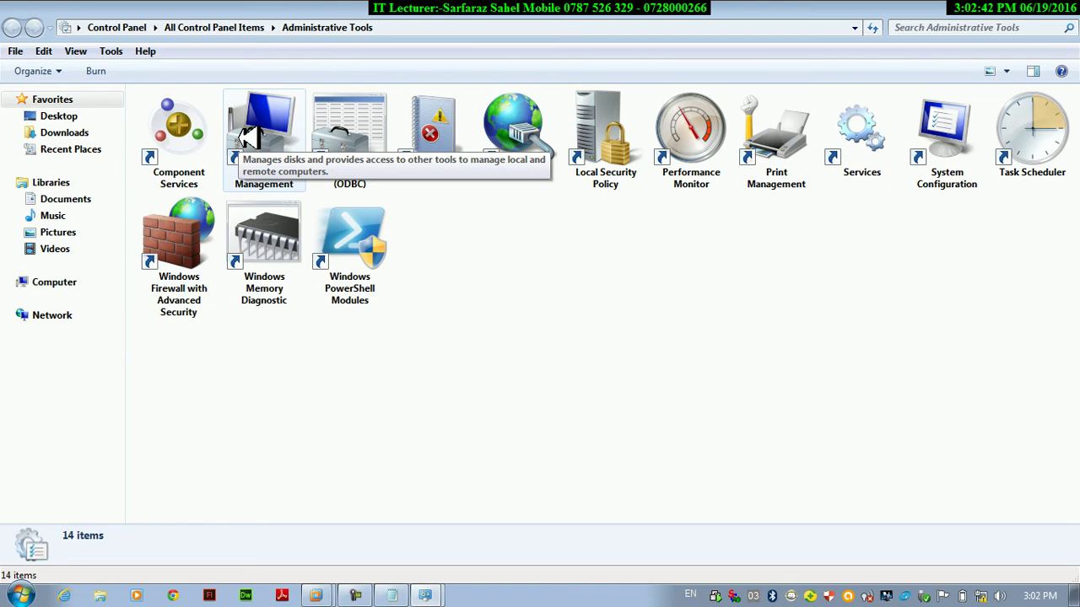
click(249, 139)
right_click(247, 119)
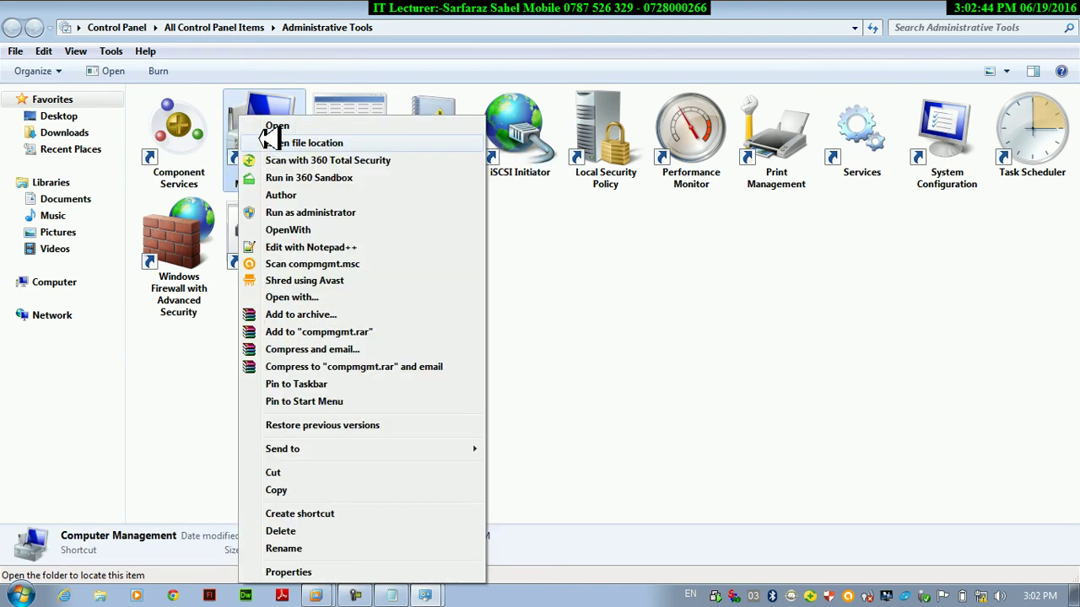
click(268, 127)
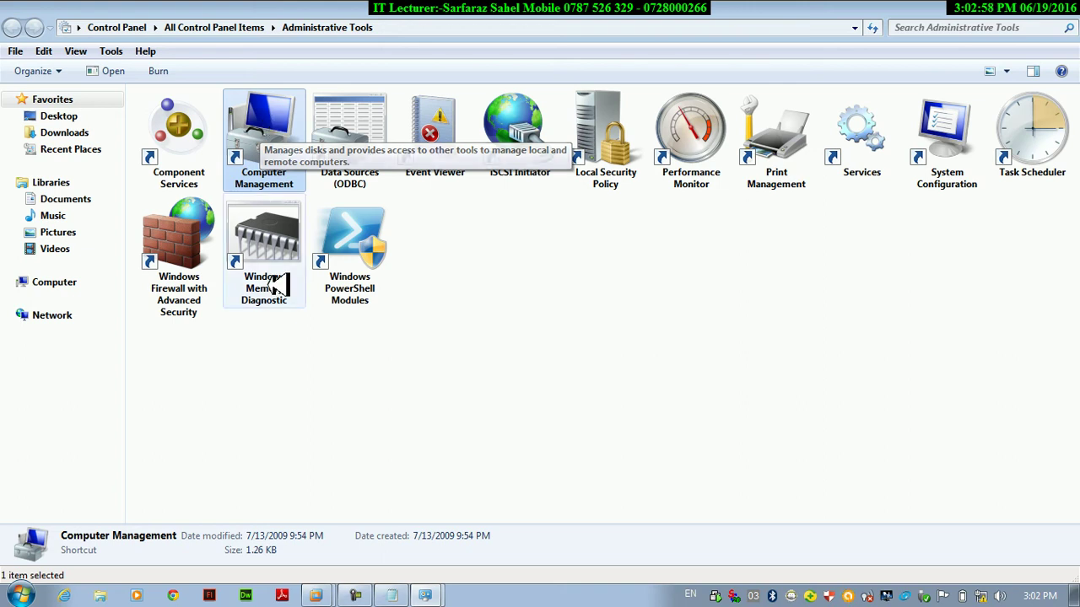
Refresh the Administrative Tools folder and run Computer Management as administrator.
right_click(447, 447)
mouse_move(519, 459)
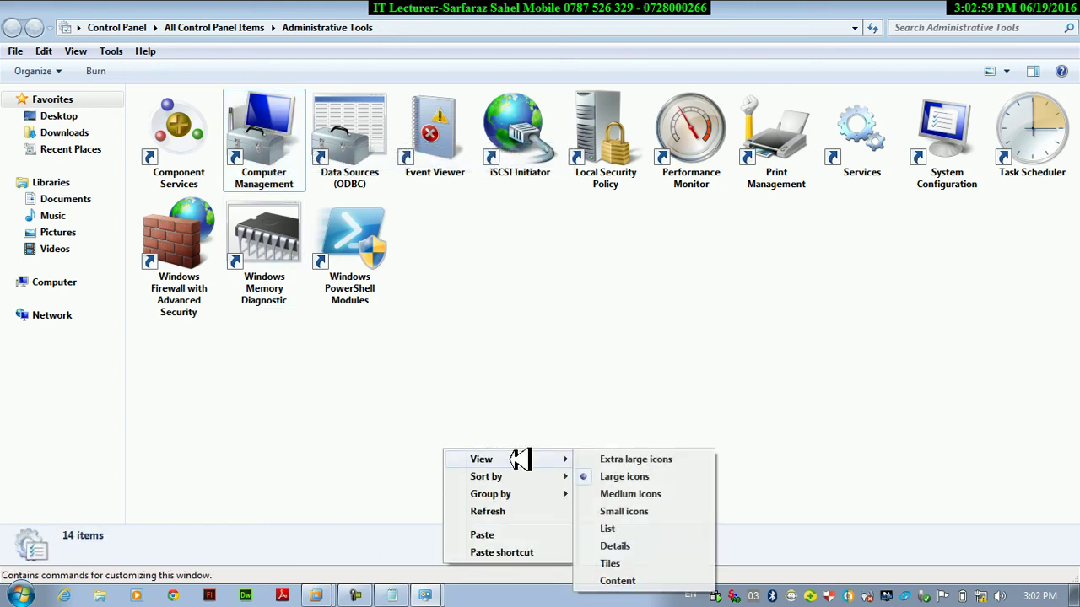
click(506, 509)
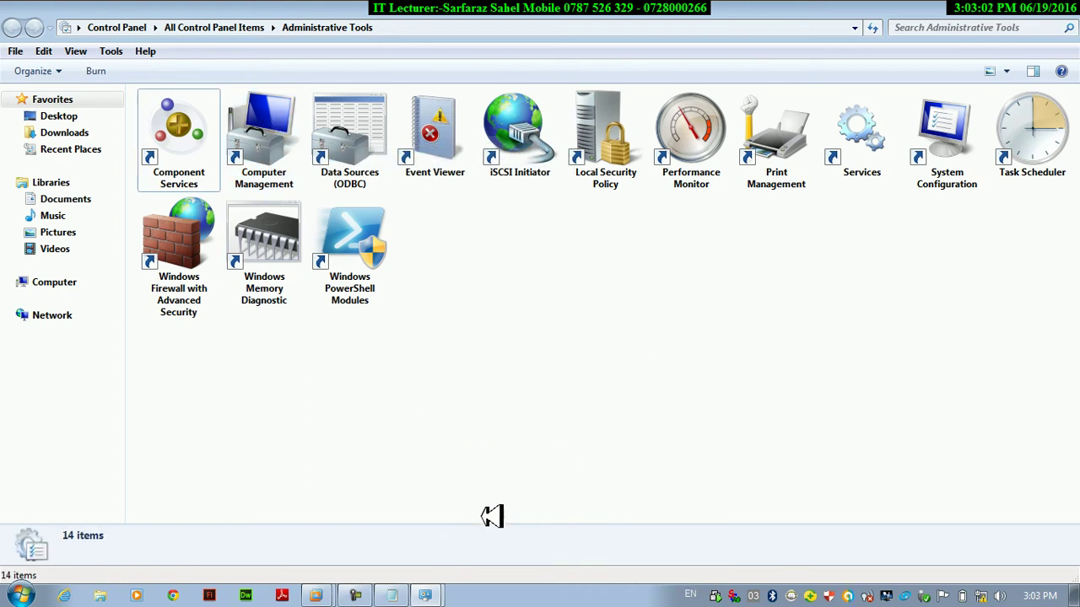
right_click(275, 133)
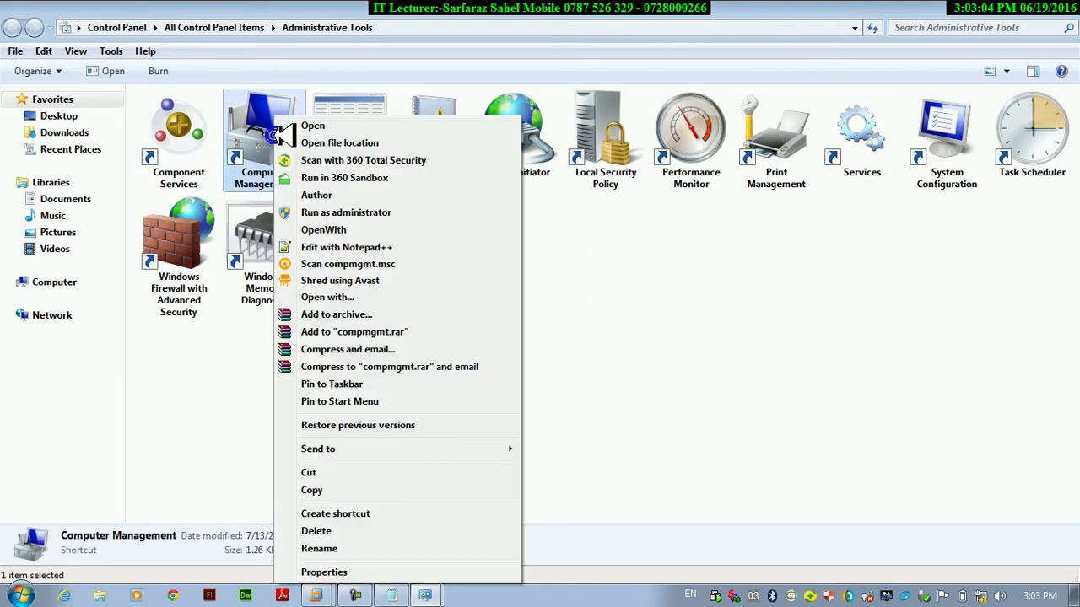
click(334, 212)
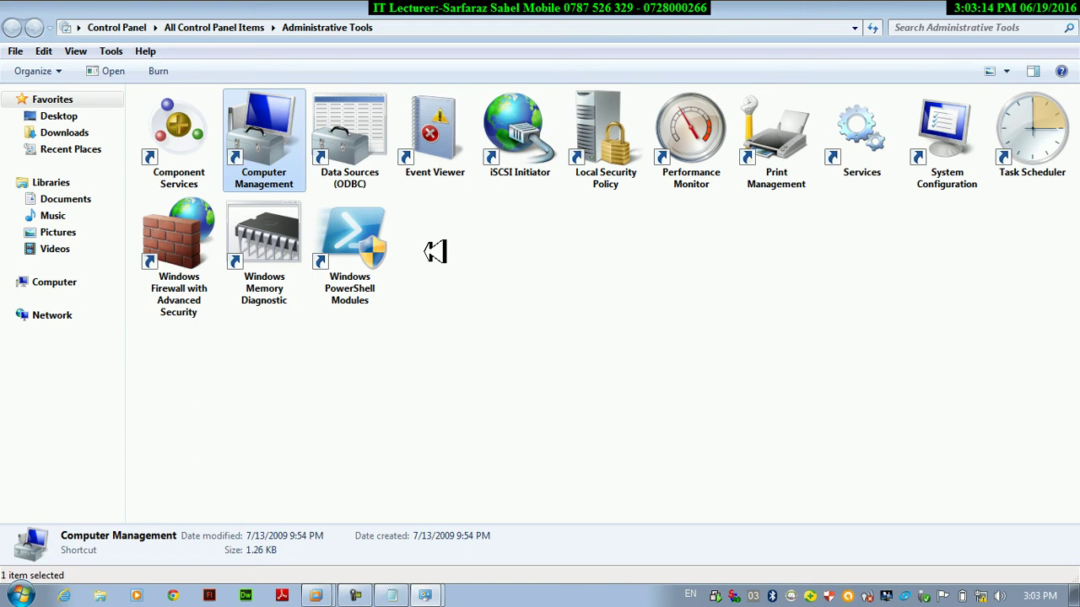
text(sfc)
click(374, 590)
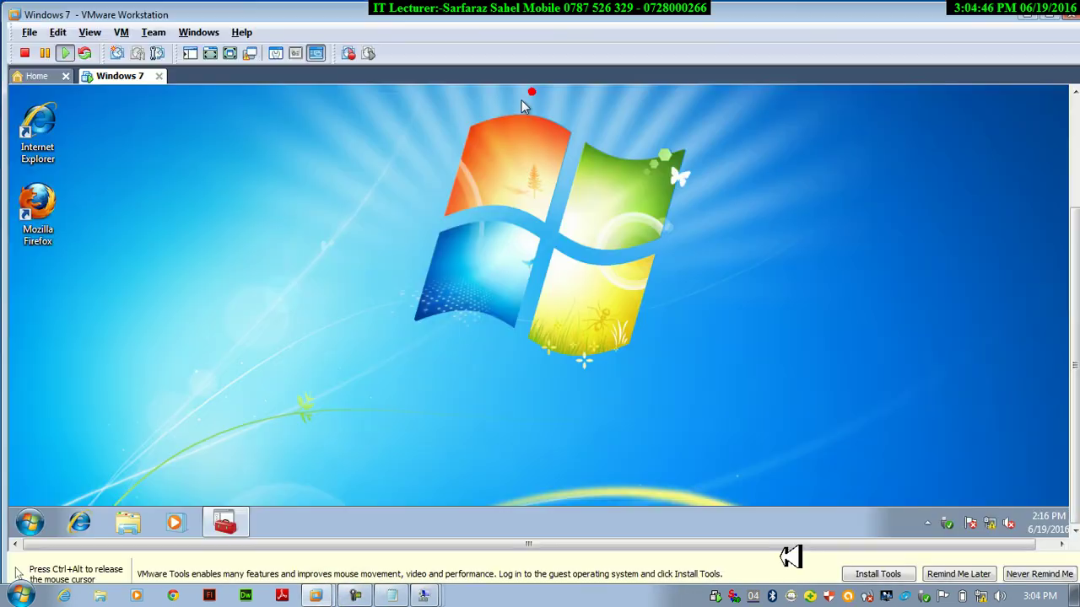
In the Windows 7 guest, search Start for 'control', open Control Panel, and go full screen.
click(27, 522)
mouse_move(284, 481)
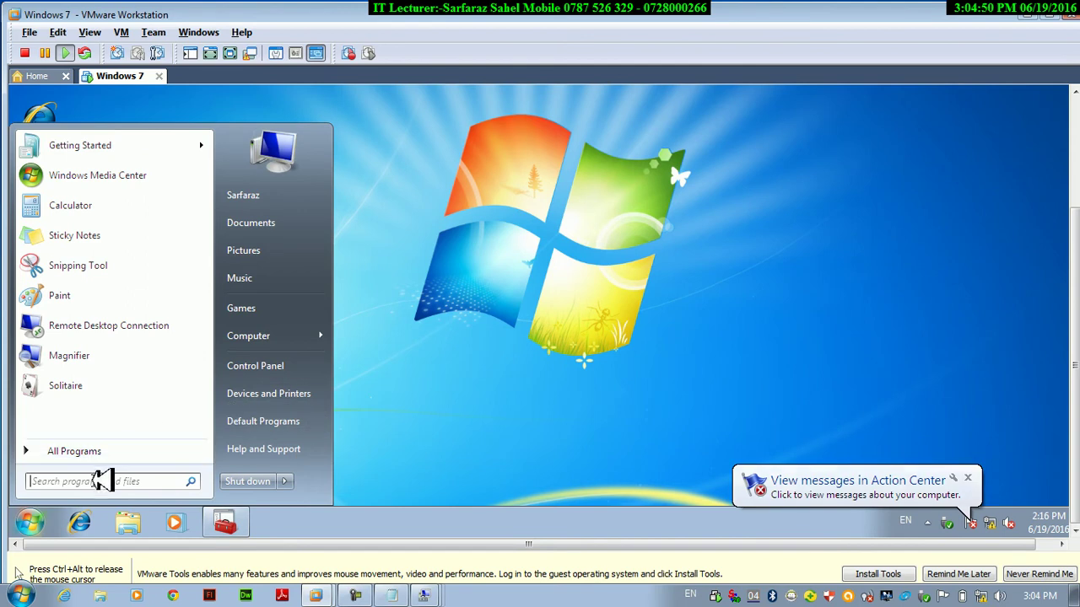
text(contr)
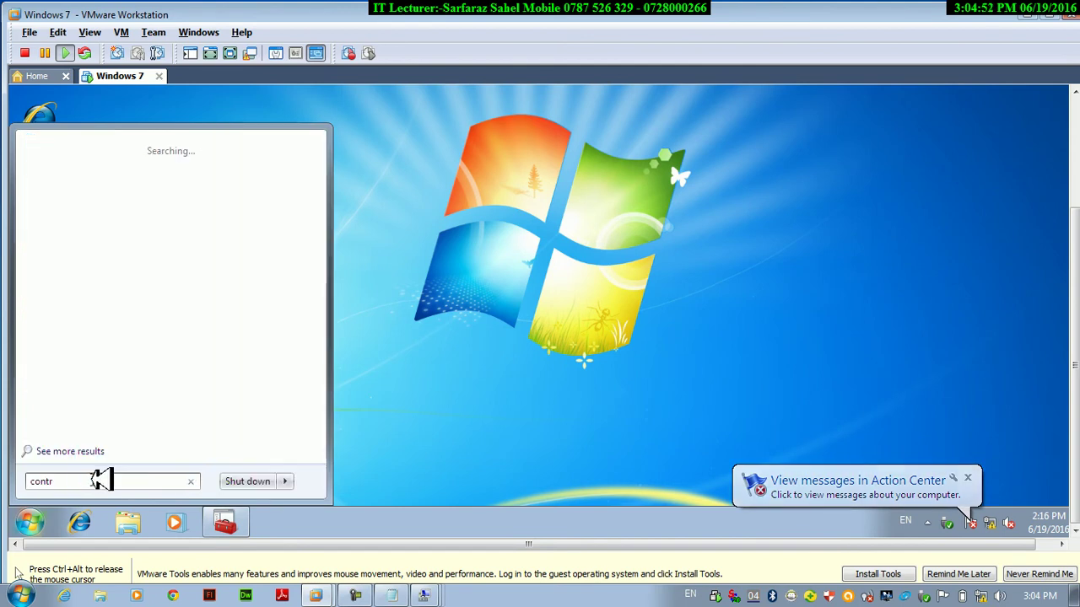
text(ol)
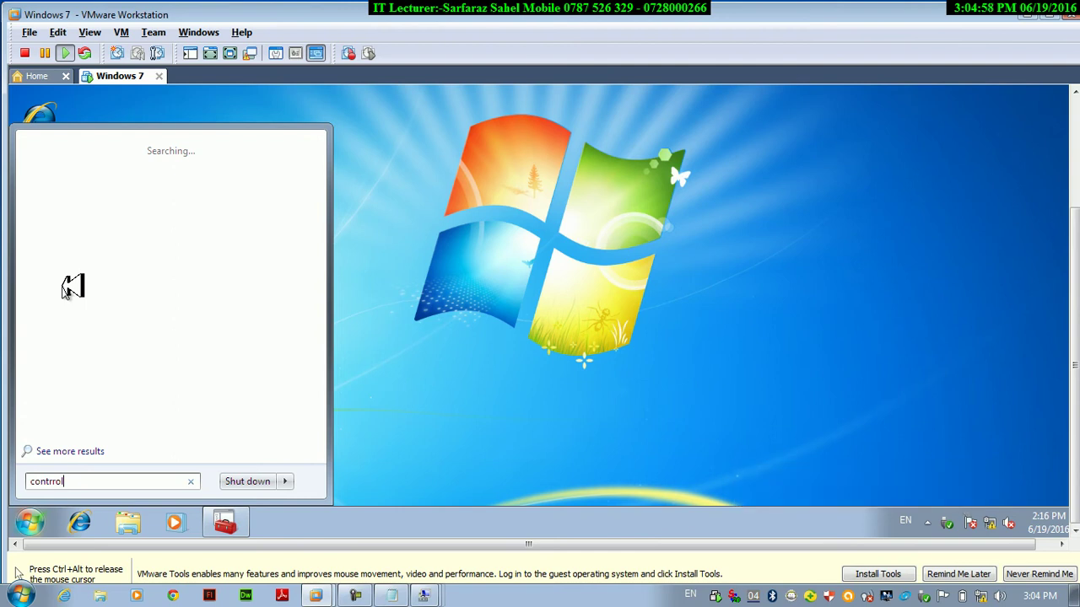
key(BackSpace)
key(BackSpace)
key(BackSpace)
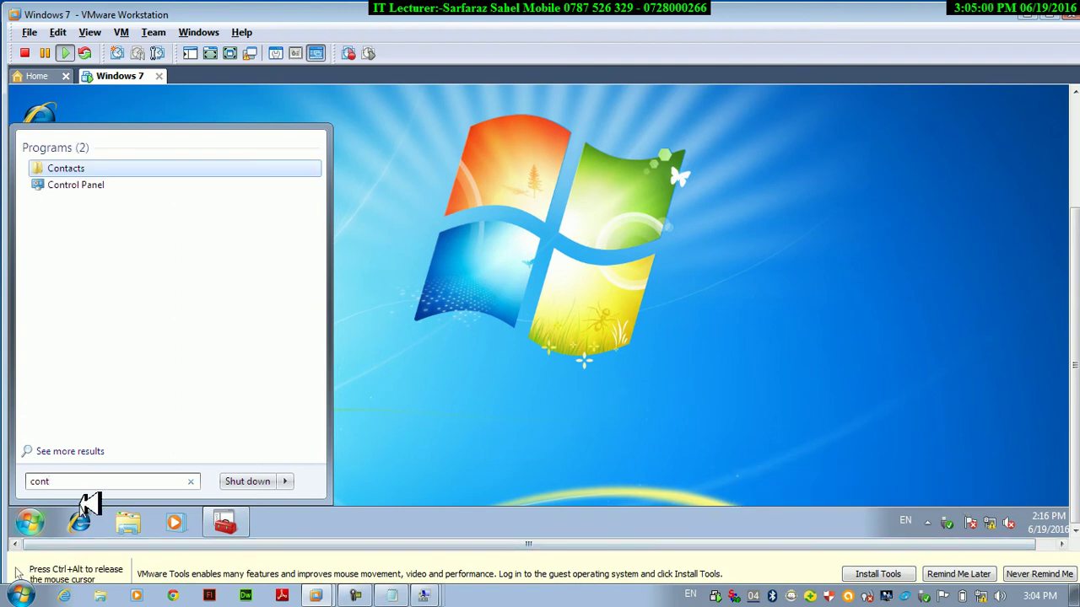
click(75, 184)
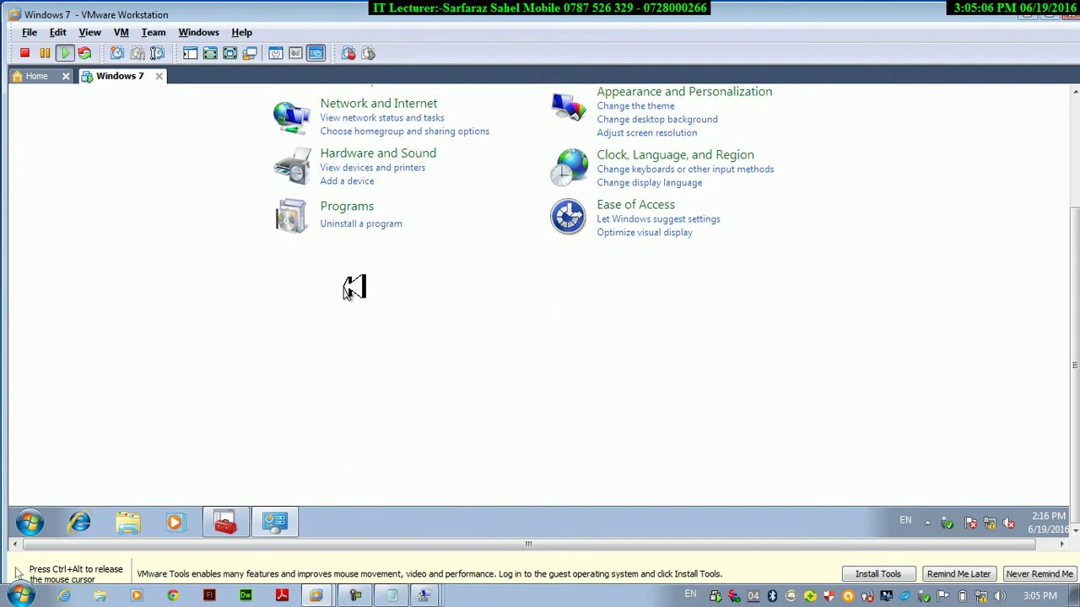
key(ctrl+alt+Return)
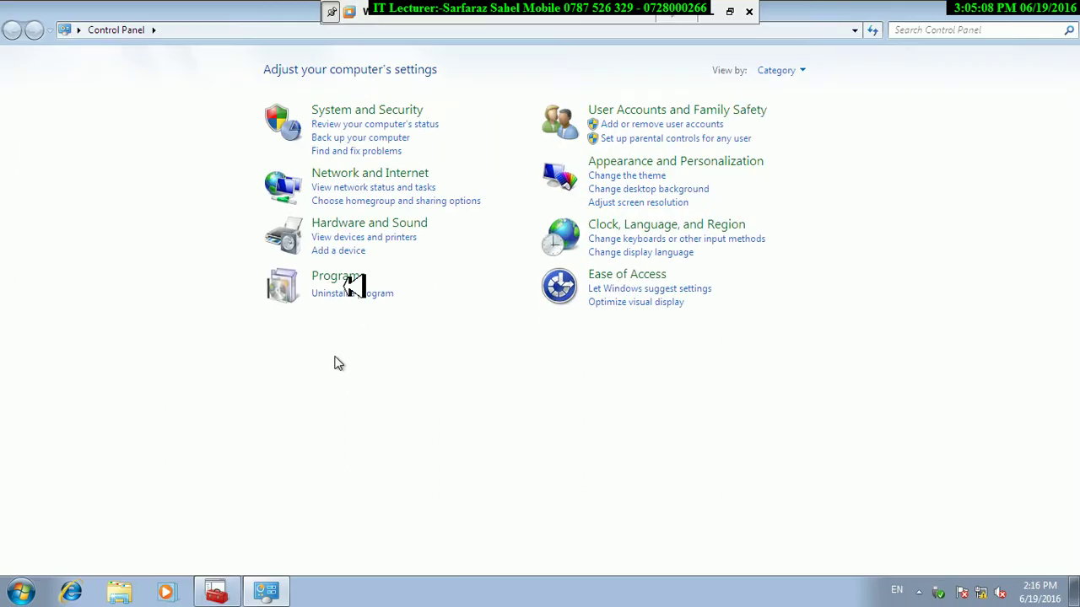
Show Control Panel items as large icons and open Administrative Tools.
click(781, 71)
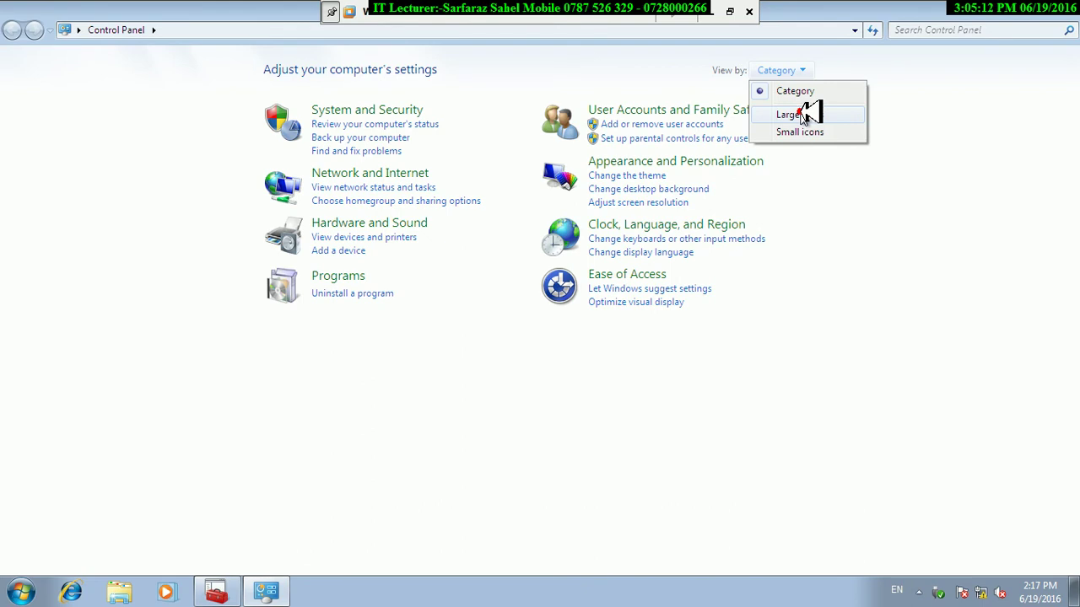
click(799, 116)
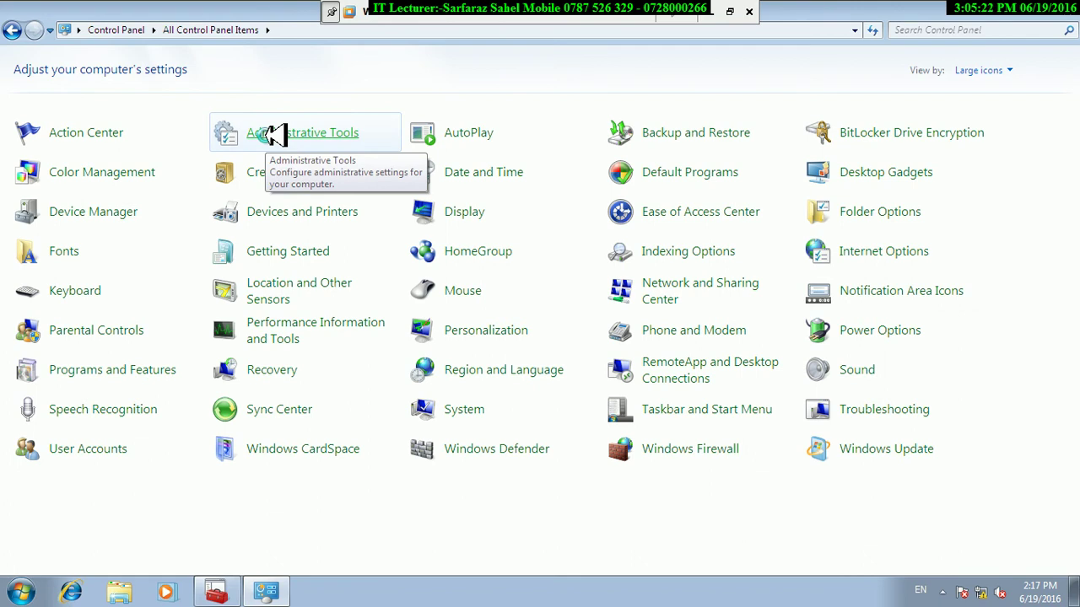
right_click(267, 138)
click(304, 145)
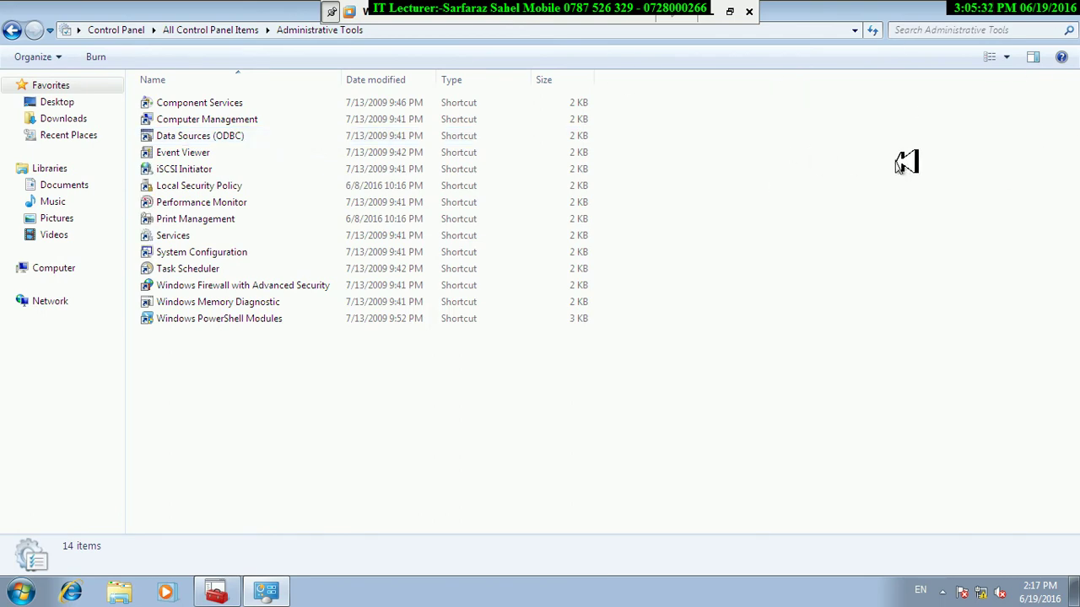
Switch Administrative Tools to large icons, launch Computer Management, and leave full-screen mode.
click(1008, 61)
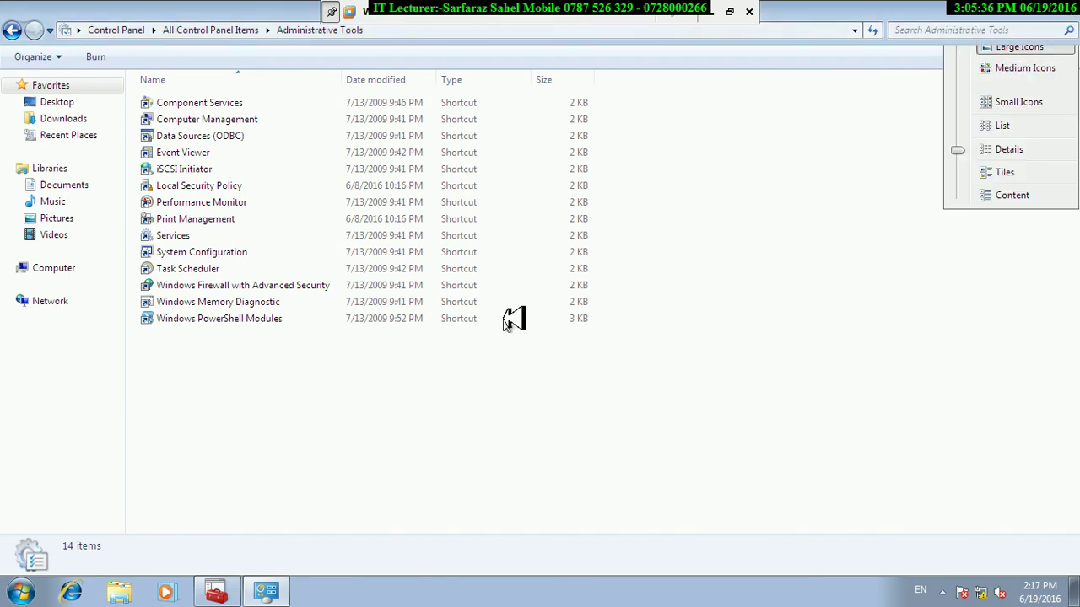
click(1019, 47)
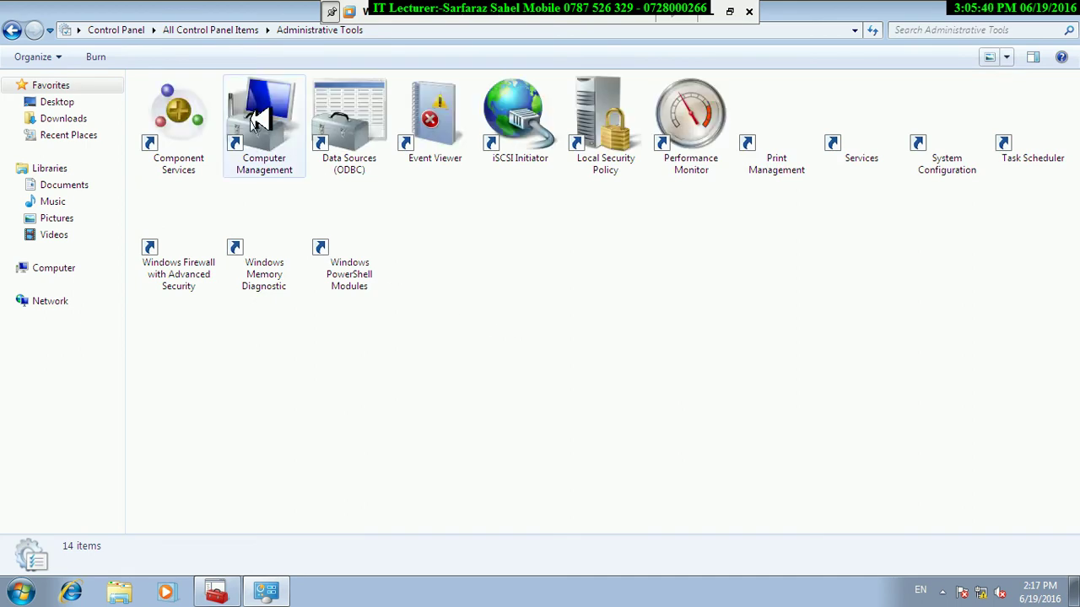
double_click(251, 118)
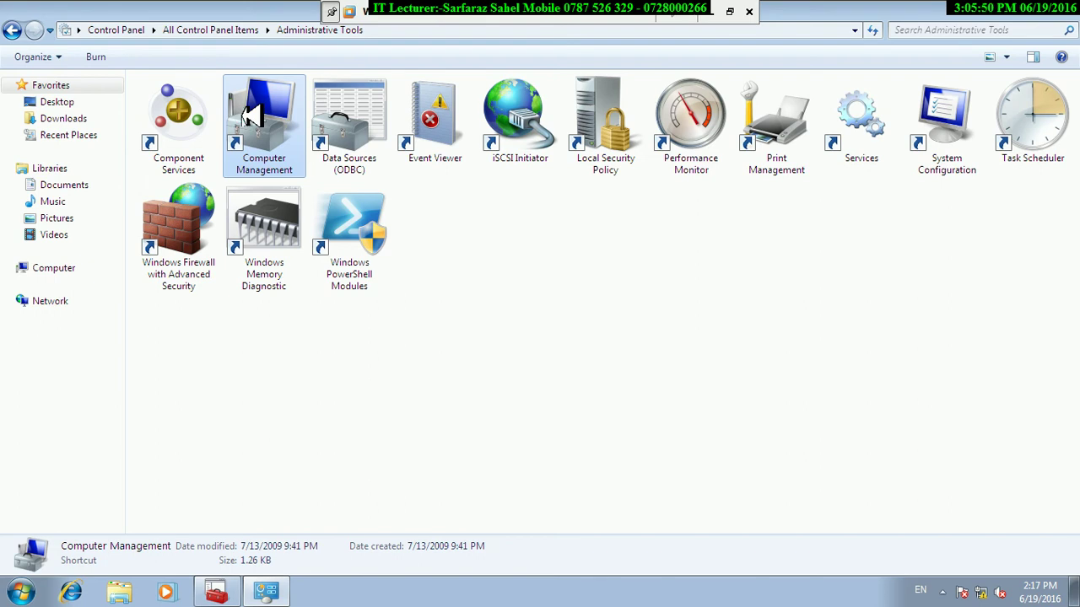
right_click(249, 117)
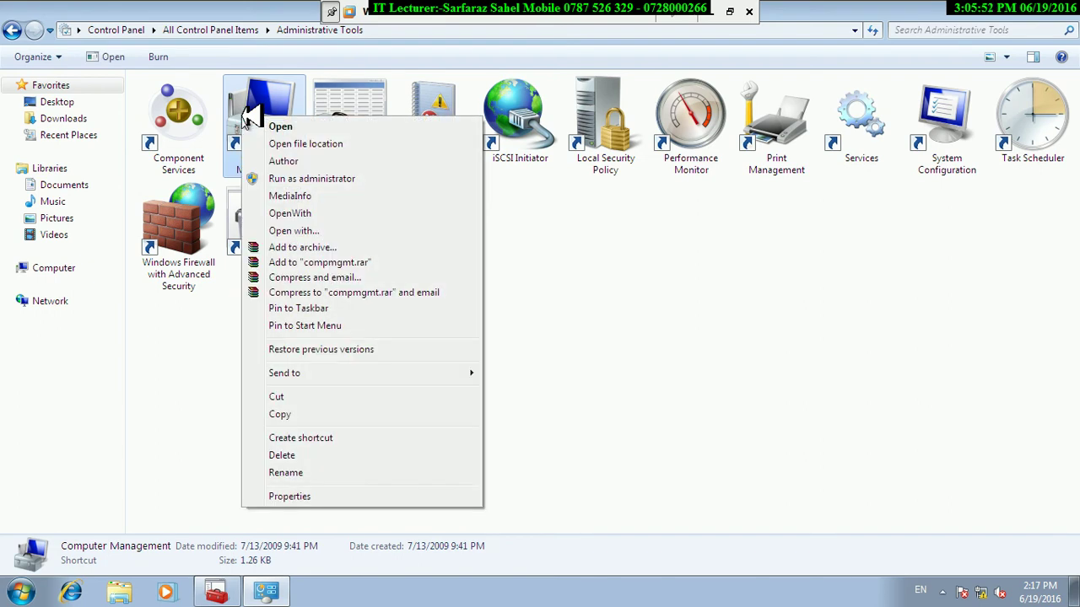
click(555, 480)
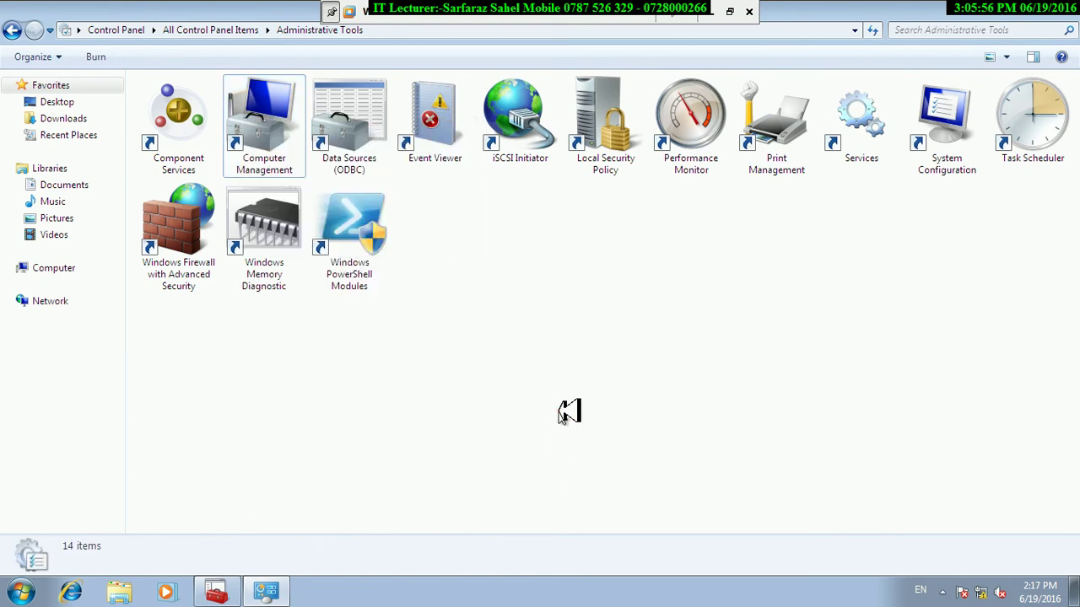
key(ctrl+alt+Return)
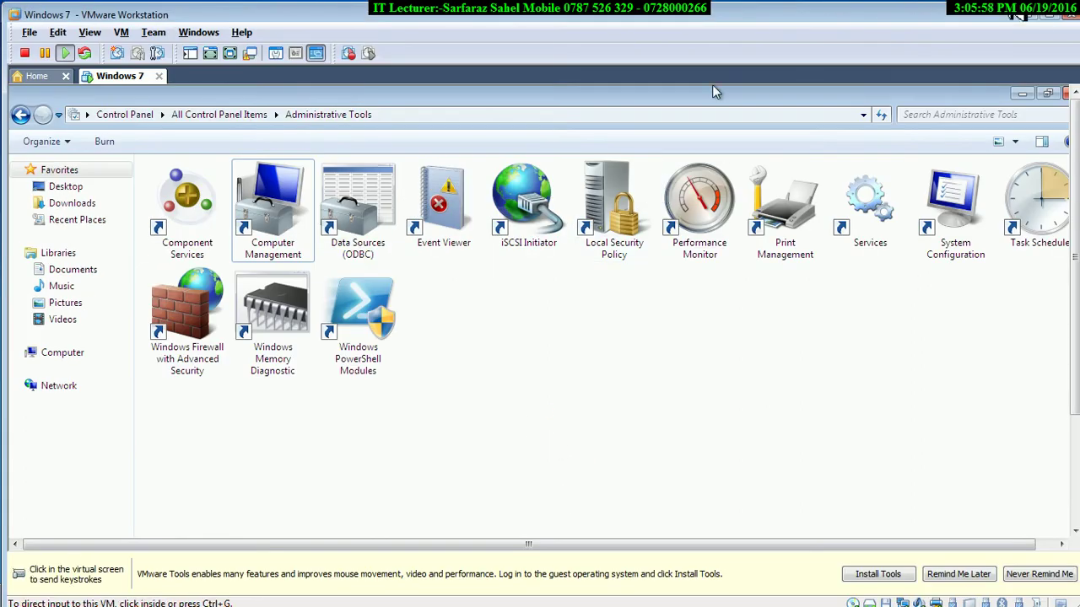
Maximize Computer Management and display the Users list under Local Users and Groups.
key(alt+Tab)
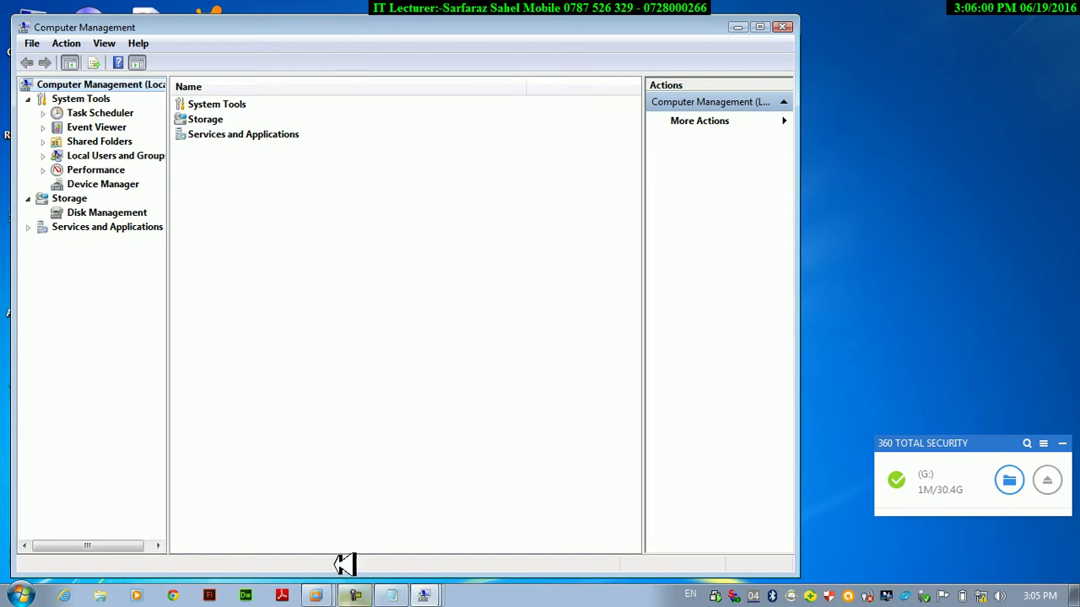
click(354, 596)
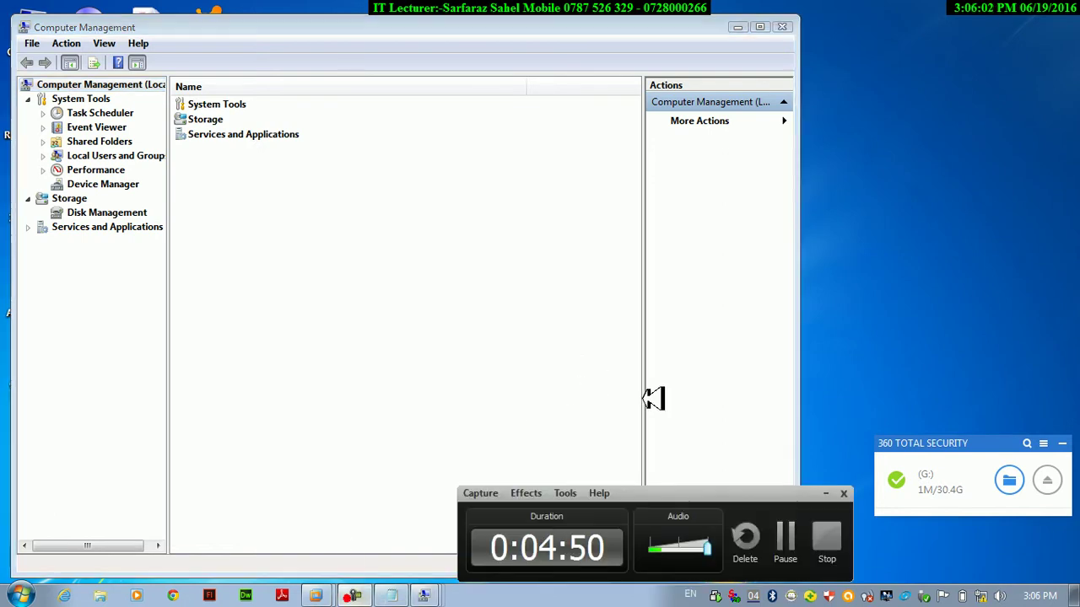
click(786, 540)
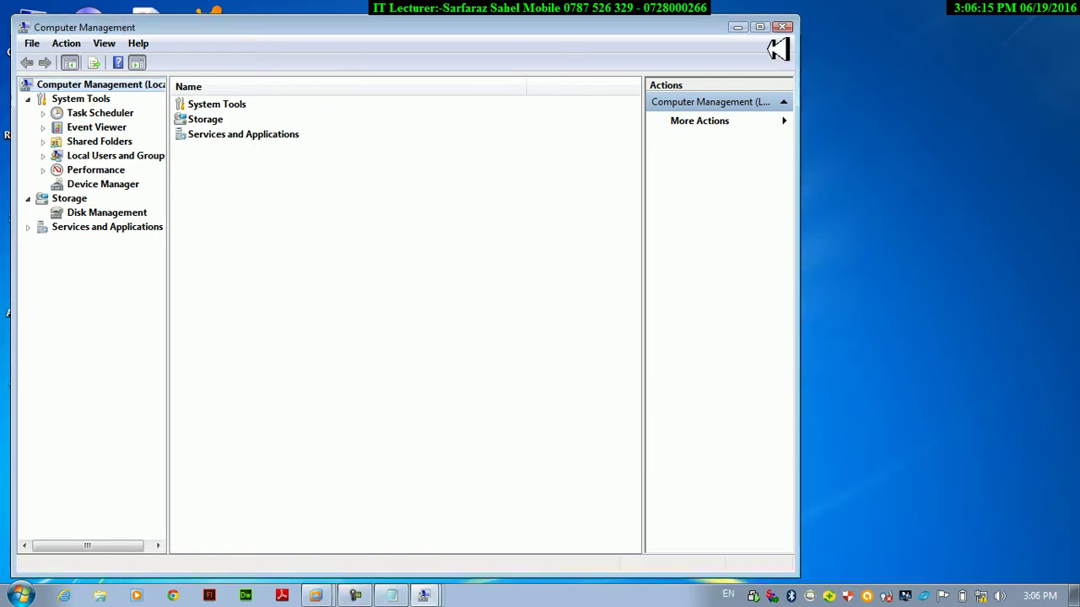
click(759, 26)
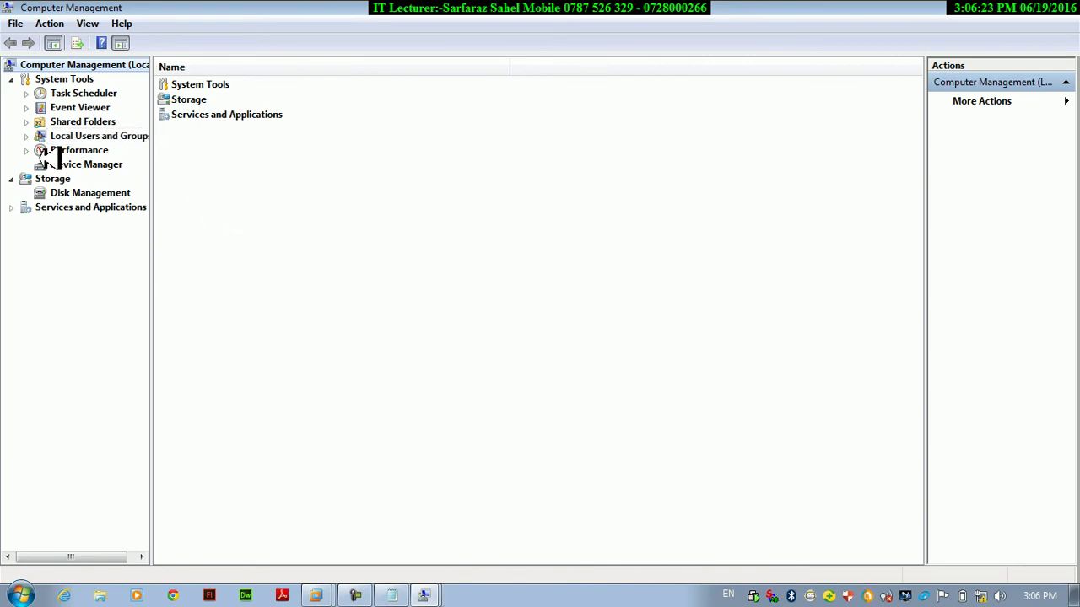
click(49, 137)
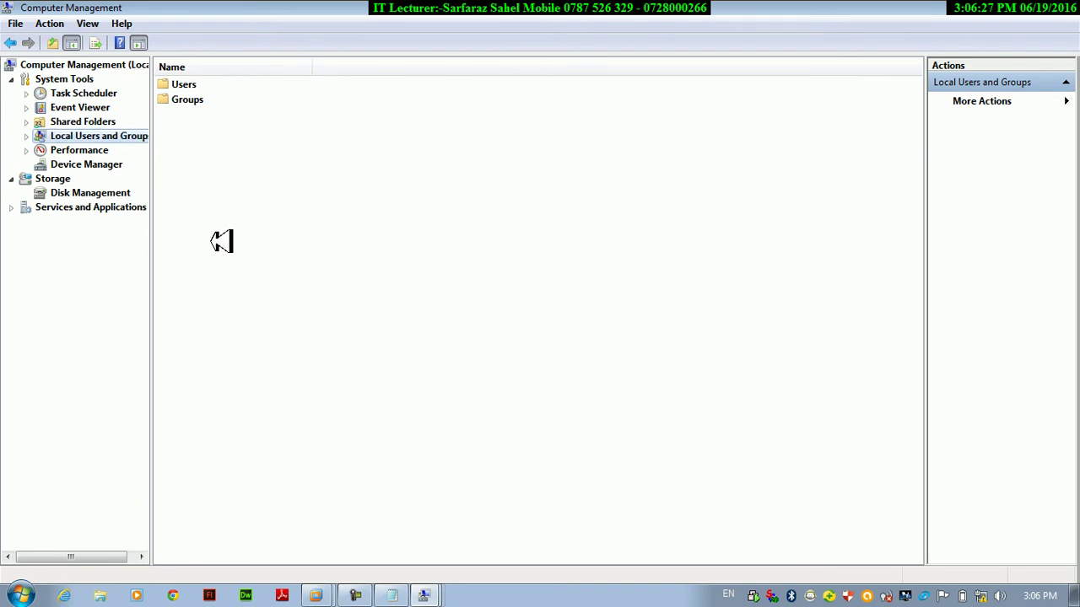
double_click(182, 83)
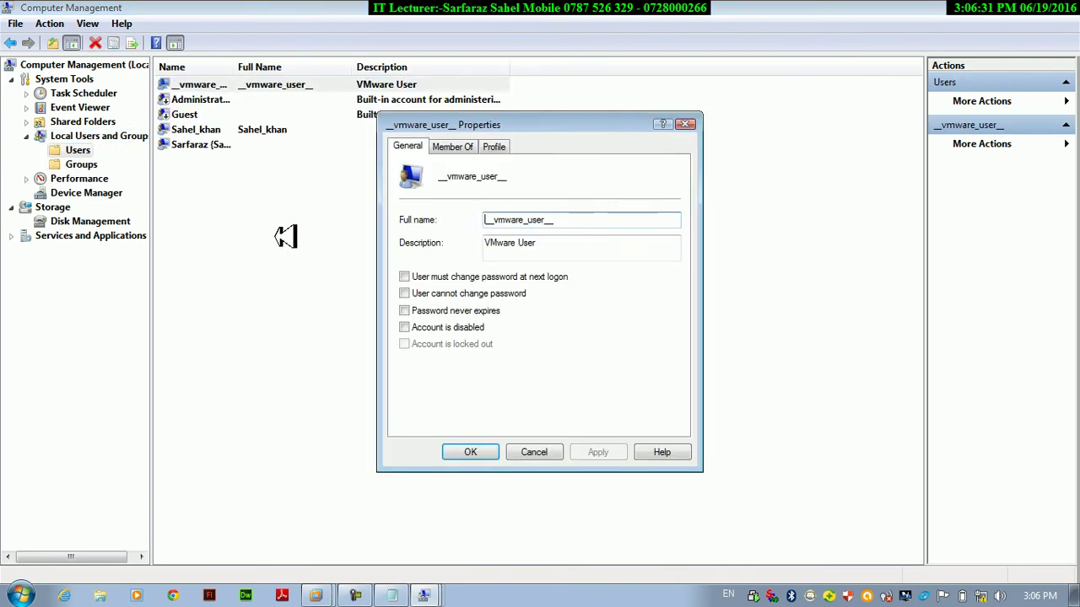
key(Escape)
Launch a blank Notepad by running 'notepad'.
key(super+r)
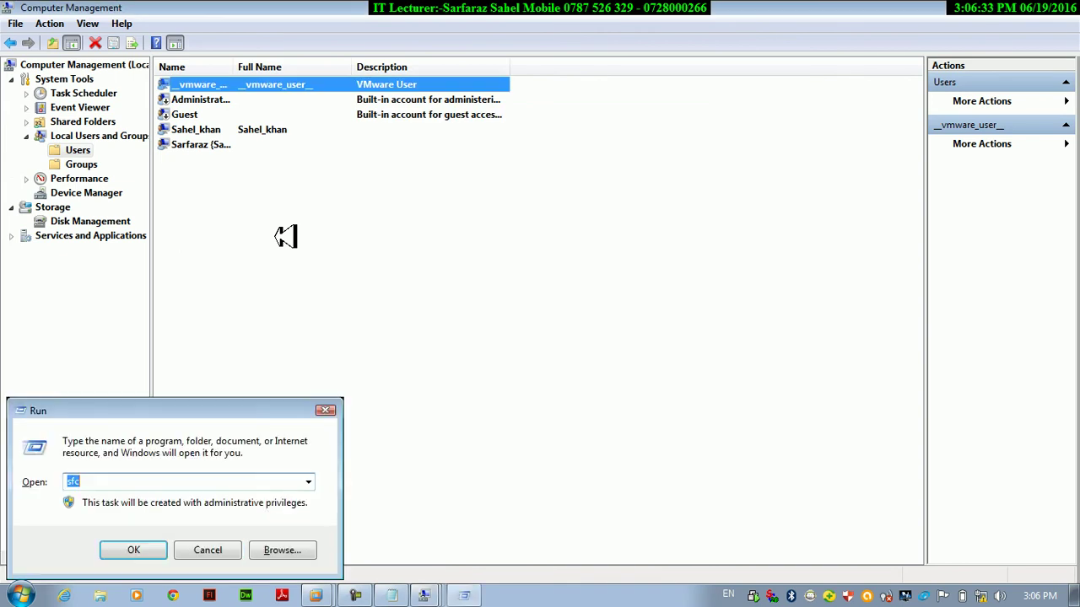
text(notepad)
key(Return)
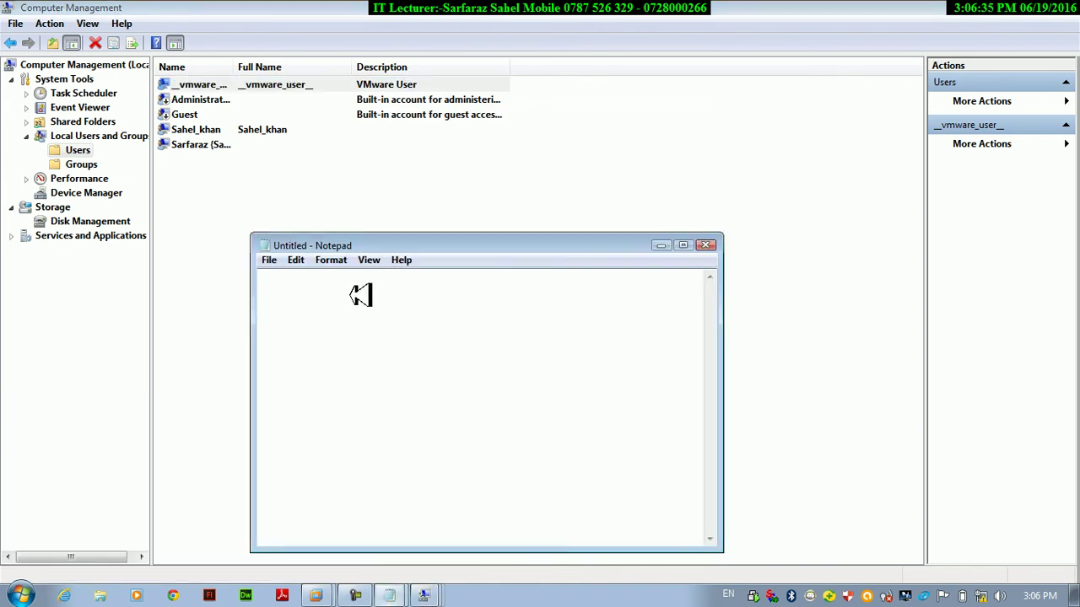
Write 'what is user?' followed by 'users user is a person who using the computer.'.
click(683, 245)
text(what is user?)
key(Return)
text(us =ers)
key(BackSpace)
key(BackSpace)
key(BackSpace)
key(BackSpace)
key(BackSpace)
key(BackSpace)
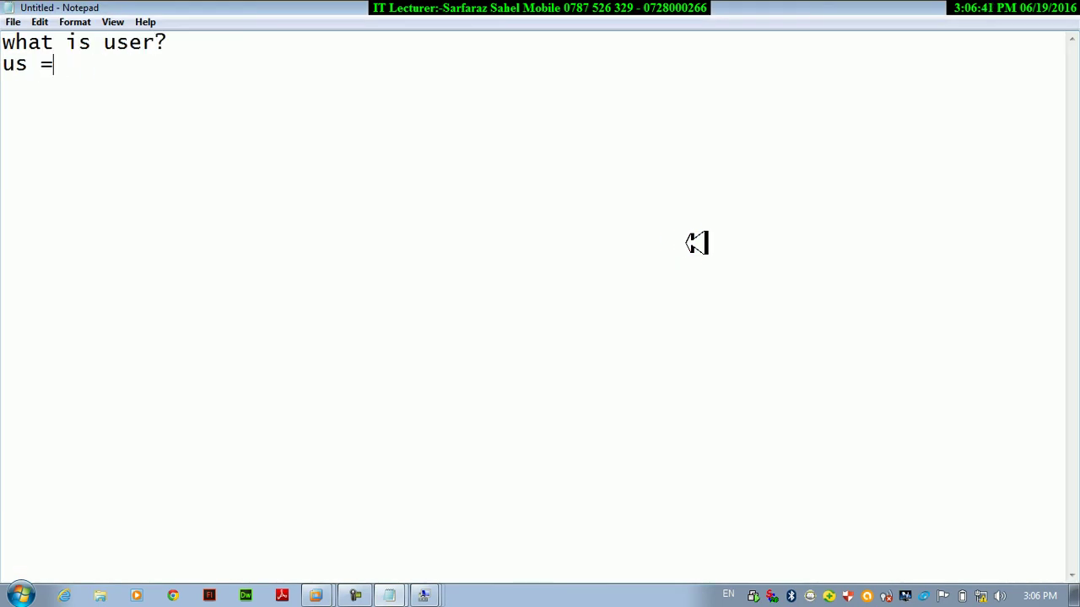
text(s use)
key(BackSpace)
key(BackSpace)
text(er is s)
key(BackSpace)
text(a person s)
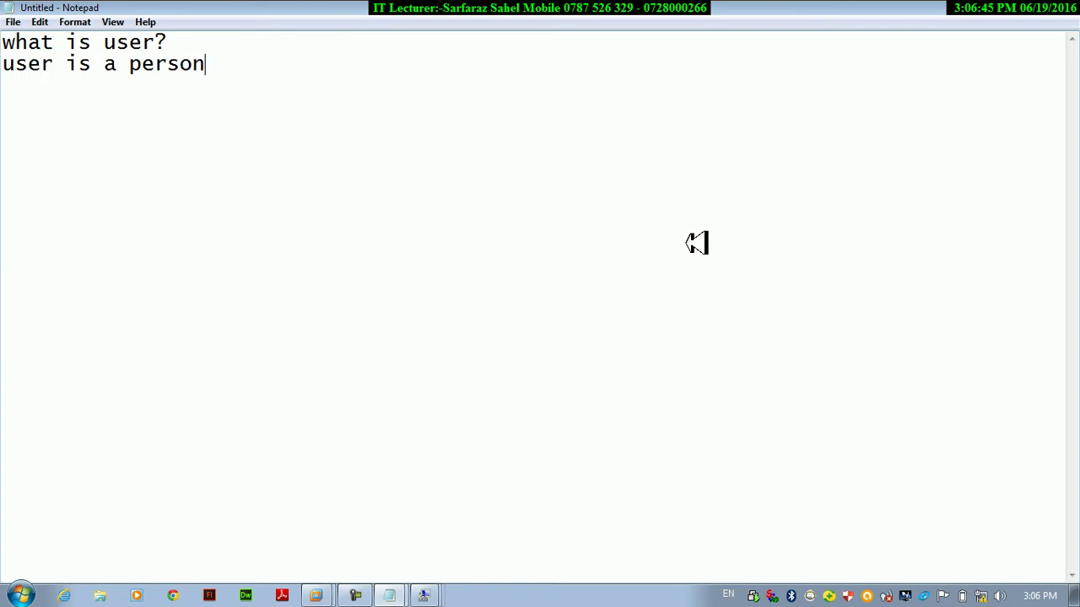
key(BackSpace)
text(whi)
key(BackSpace)
key(BackSpace)
text(o su)
key(BackSpace)
key(BackSpace)
text(uing)
key(BackSpace)
key(BackSpace)
key(BackSpace)
key(BackSpace)
text(sing the computer)
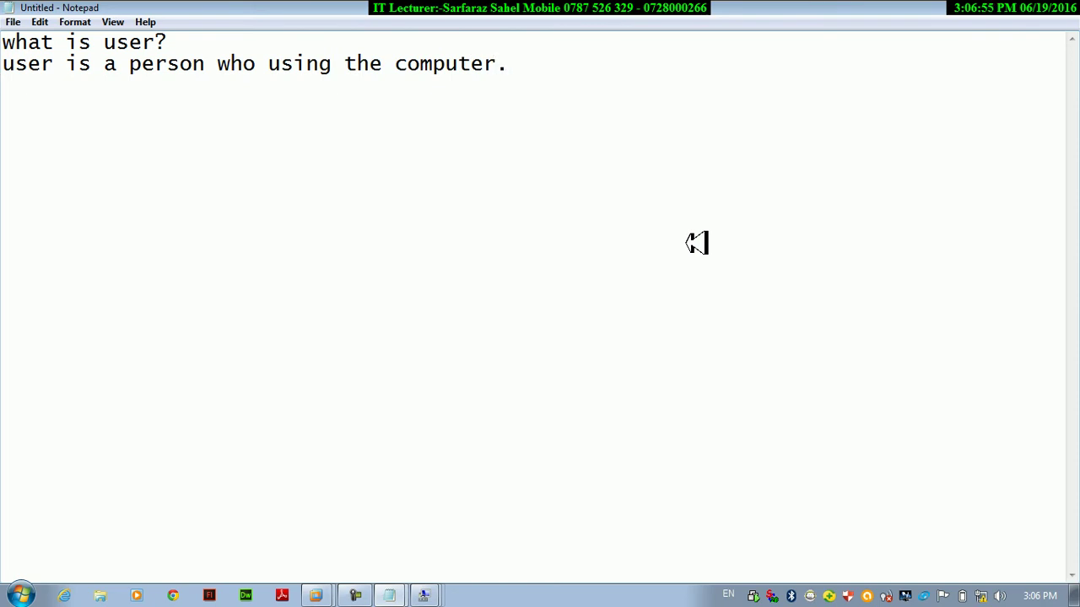
text(.)
key(Return)
Add 'types of user' with headings '1) built in user:' and '2) non built in user'.
text(types of user)
key(Return)
text(u)
key(BackSpace)
text(`)
key(BackSpace)
text(1) bu)
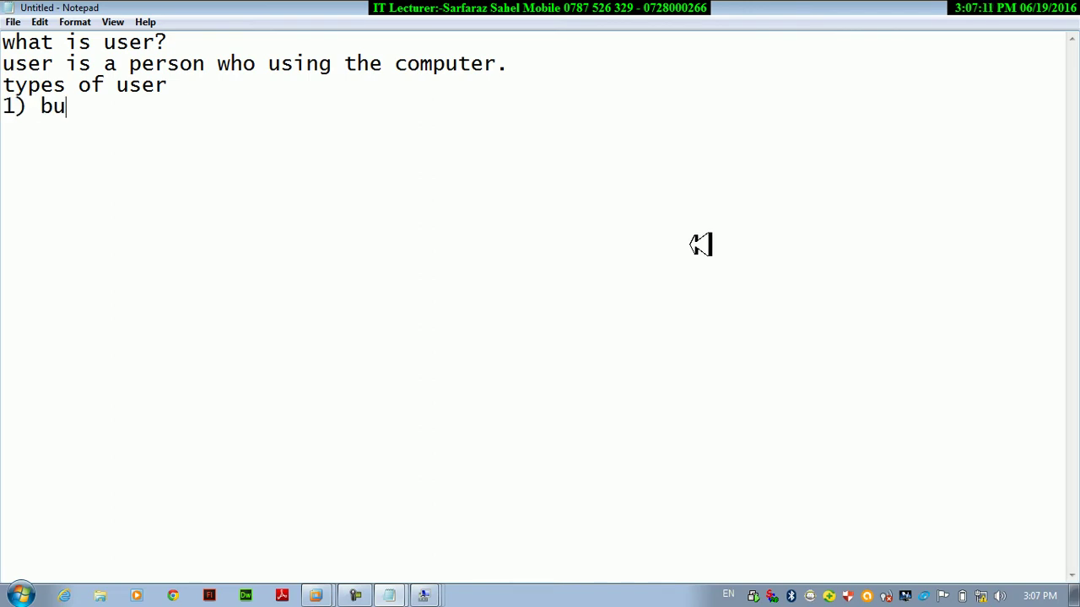
text(itlt i)
key(BackSpace)
key(BackSpace)
text(t in usr)
key(BackSpace)
text(wer)
key(BackSpace)
key(BackSpace)
key(BackSpace)
text(ser)
key(BackSpace)
key(BackSpace)
key(BackSpace)
text(er:)
key(Return)
key(Return)
text(2) non butil)
key(BackSpace)
key(BackSpace)
key(BackSpace)
key(BackSpace)
text(ilt in user)
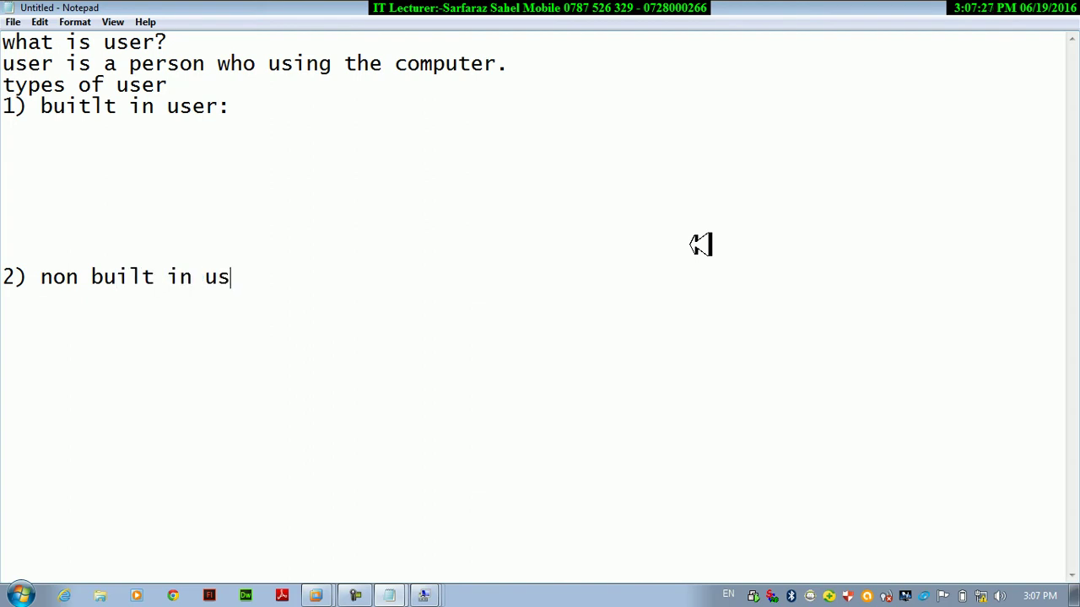
drag(700, 244, 716, 75)
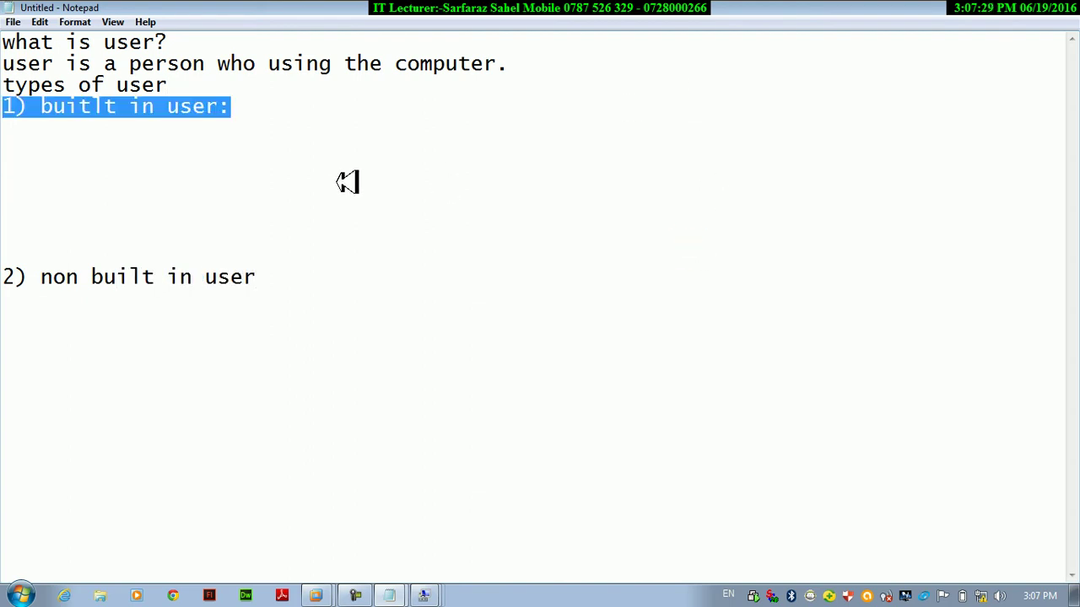
Under the built in user heading, write 'they are created during the windows installtions'.
click(185, 190)
click(110, 135)
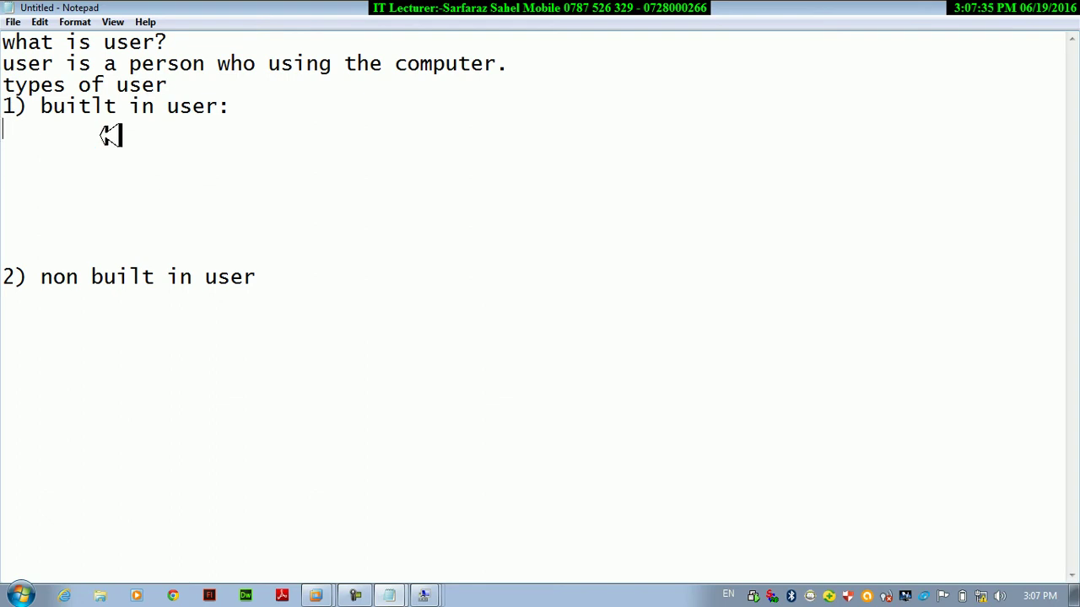
text(theay)
key(BackSpace)
key(BackSpace)
key(BackSpace)
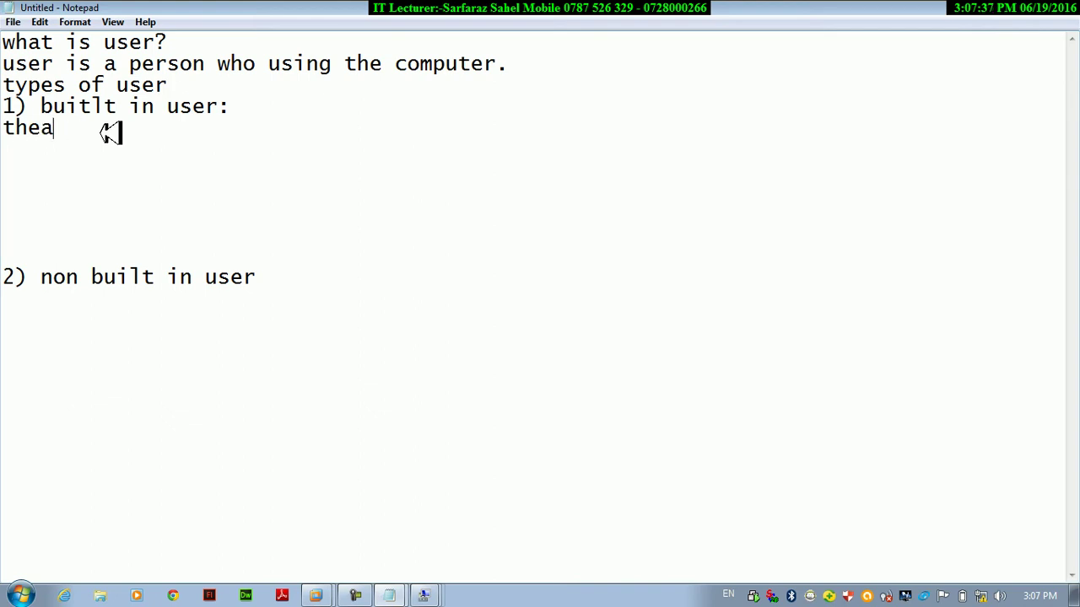
text(y are)
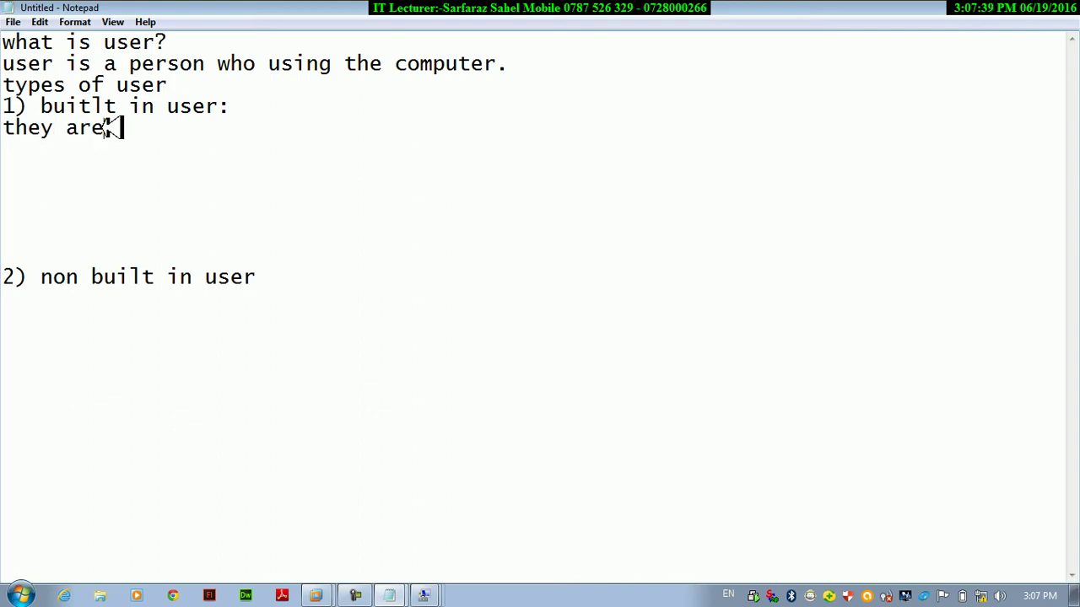
text( created dru)
drag(104, 126, 91, 126)
click(342, 127)
key(BackSpace)
key(BackSpace)
text(ung)
click(337, 127)
key(BackSpace)
key(BackSpace)
text(ring )
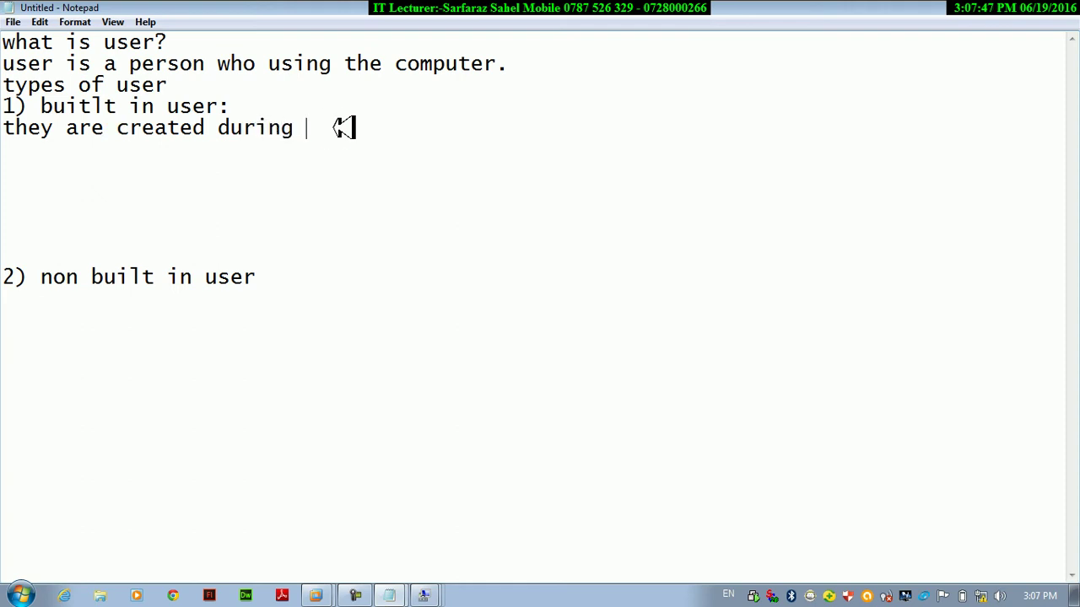
text(the window)
key(BackSpace)
key(BackSpace)
key(BackSpace)
text(ndows installtions.)
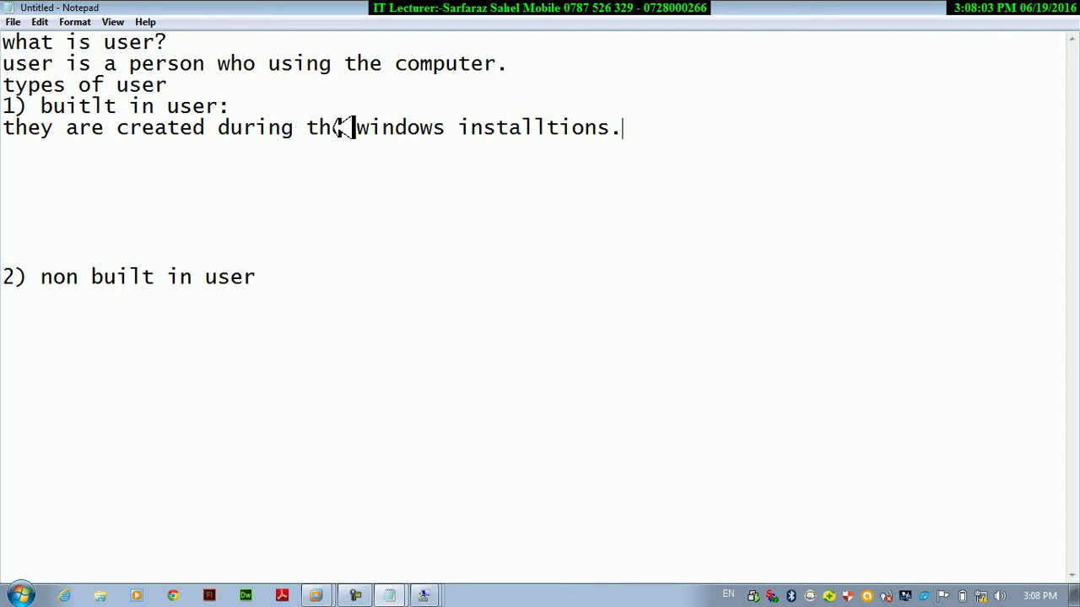
List 'A) administrator' and 'b) guest' as built-in user examples with blank lines between.
key(Return)
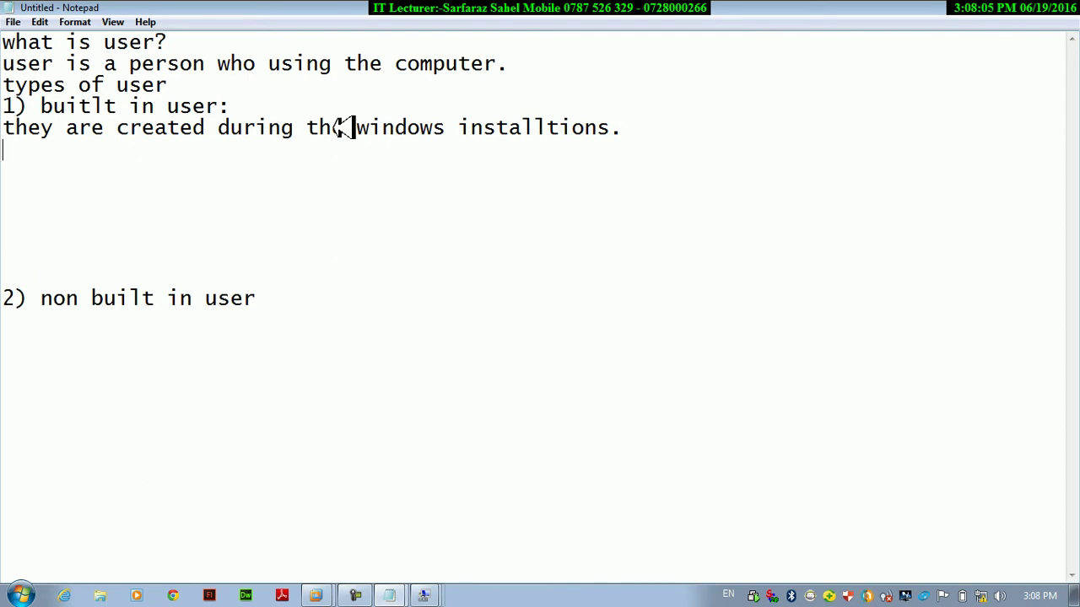
text(a)
key(BackSpace)
text(A) admin)
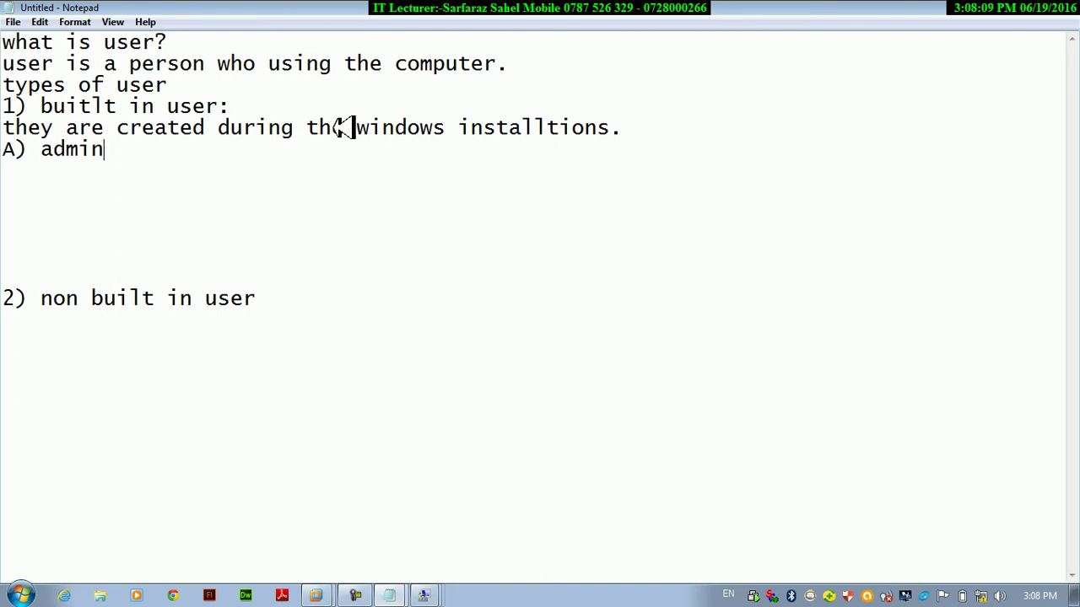
text(istrator)
click(331, 128)
key(Return)
key(Return)
key(BackSpace)
key(BackSpace)
click(253, 155)
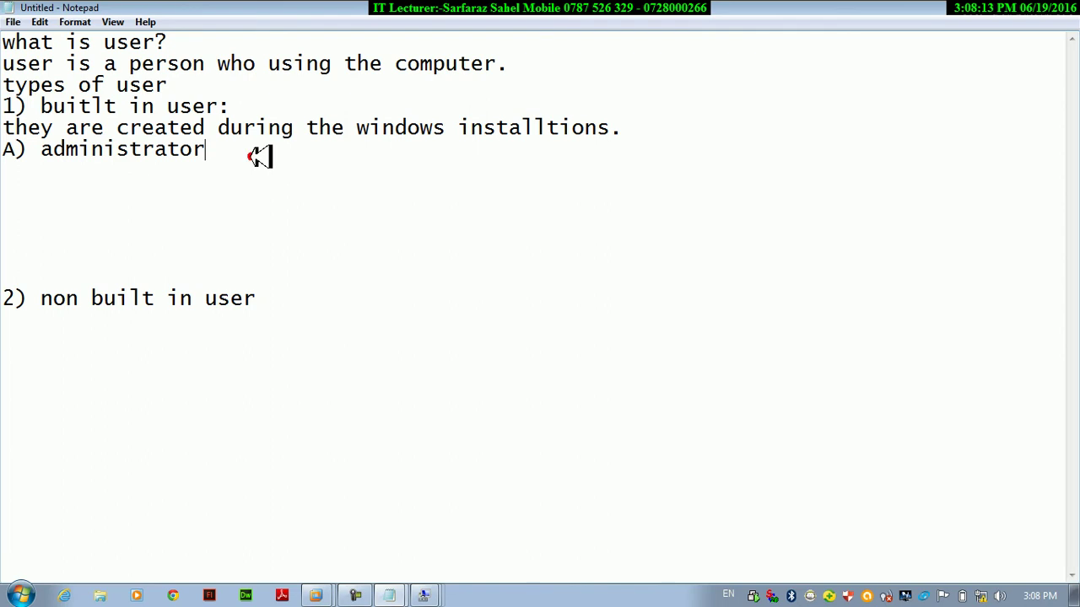
key(Return)
key(Return)
key(Return)
text(b) guest)
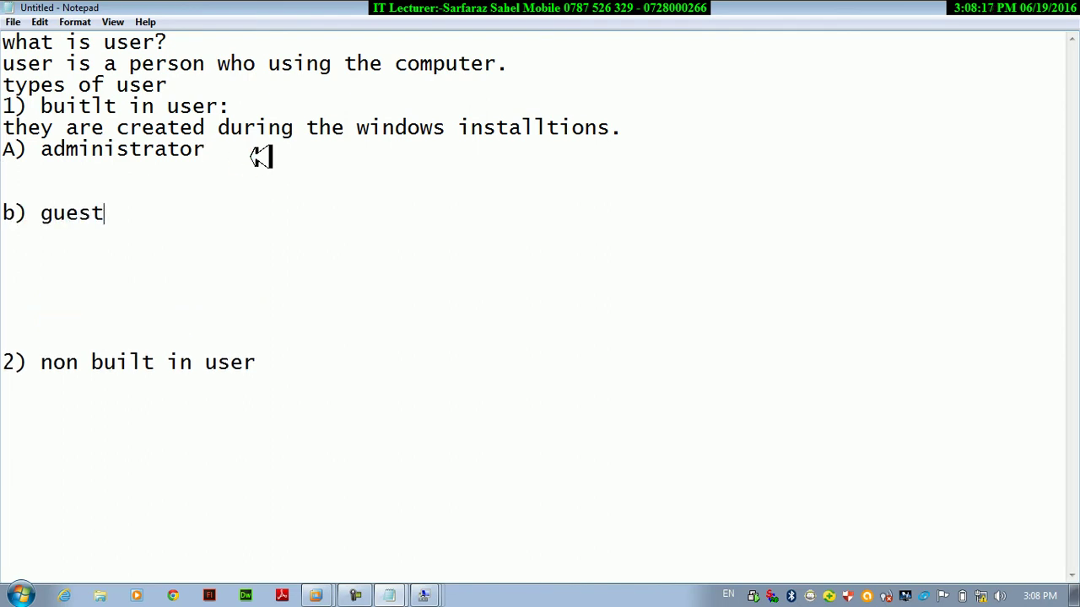
click(163, 178)
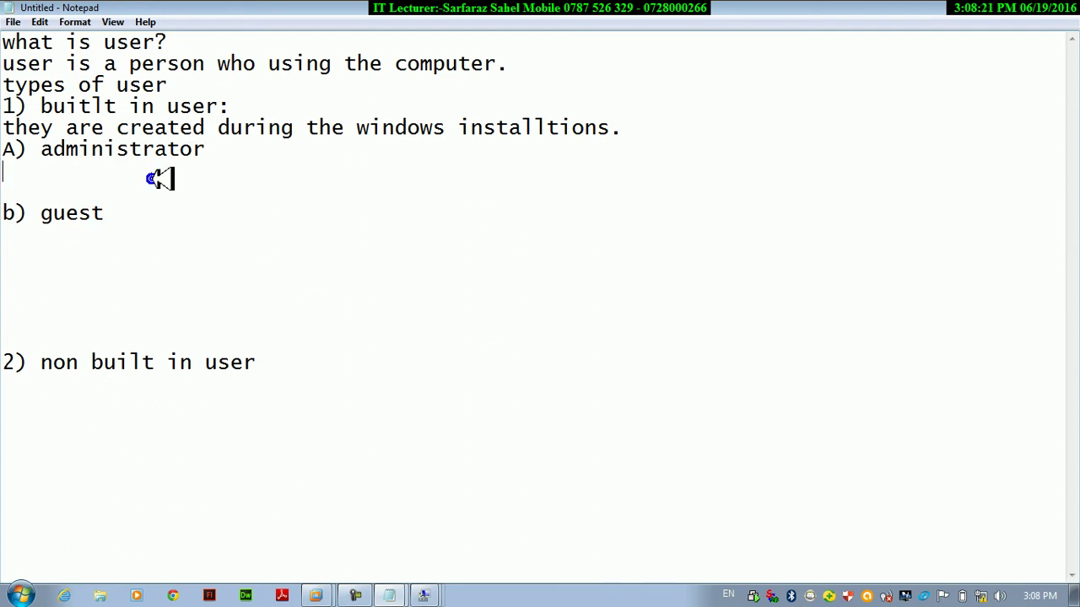
right_click(163, 178)
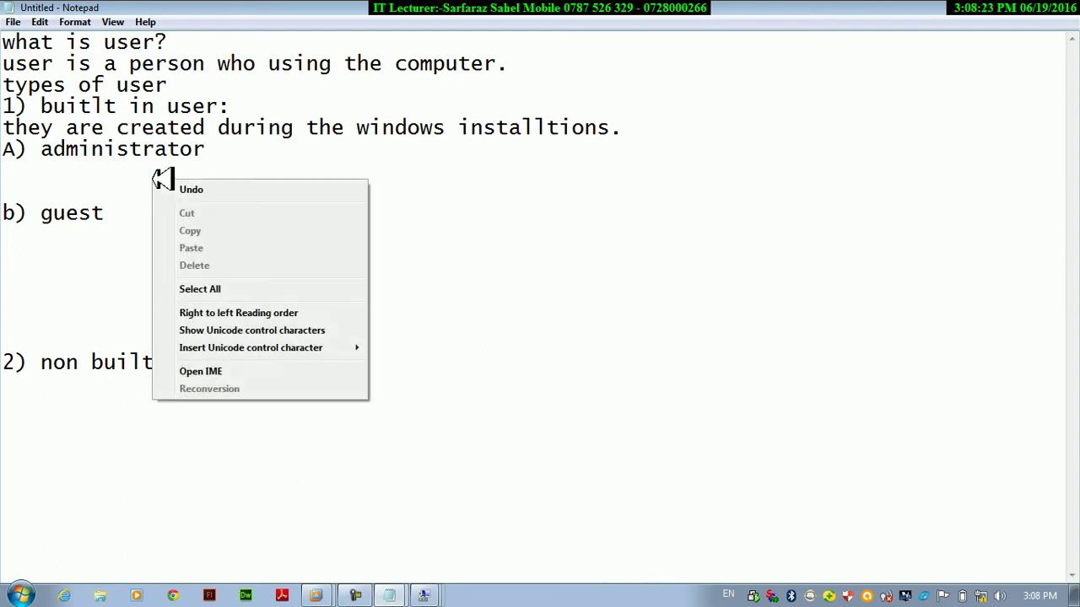
click(130, 177)
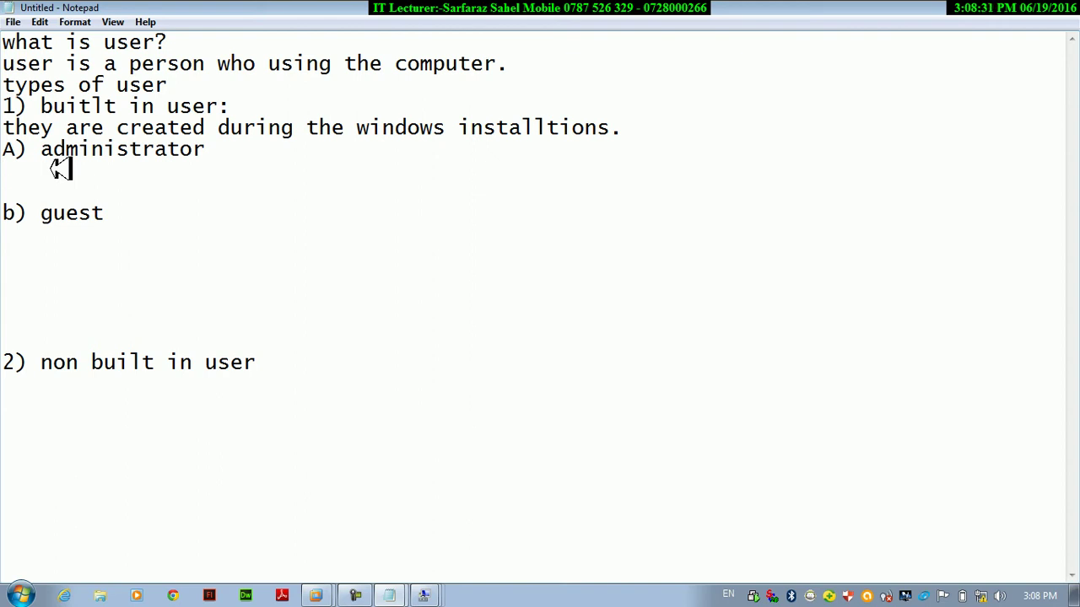
Describe the administrator as having full control of the computer in the notes.
text(has the fu)
click(54, 170)
click(194, 187)
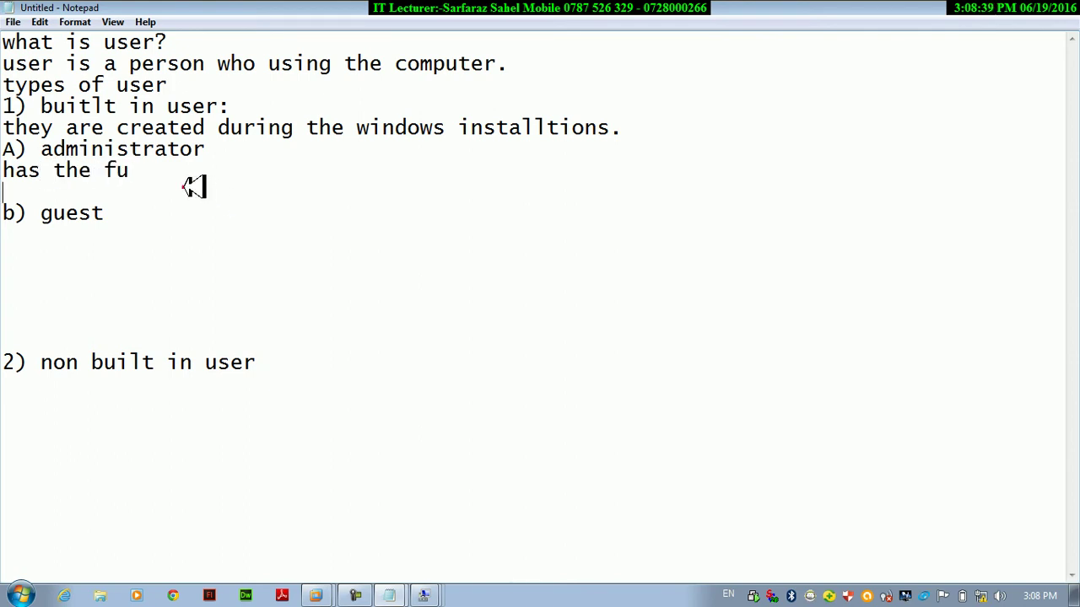
click(154, 173)
text(l)
text(l control )
text(of tehc o)
key(BackSpace)
key(BackSpace)
key(BackSpace)
key(BackSpace)
key(BackSpace)
text(h)
click(156, 173)
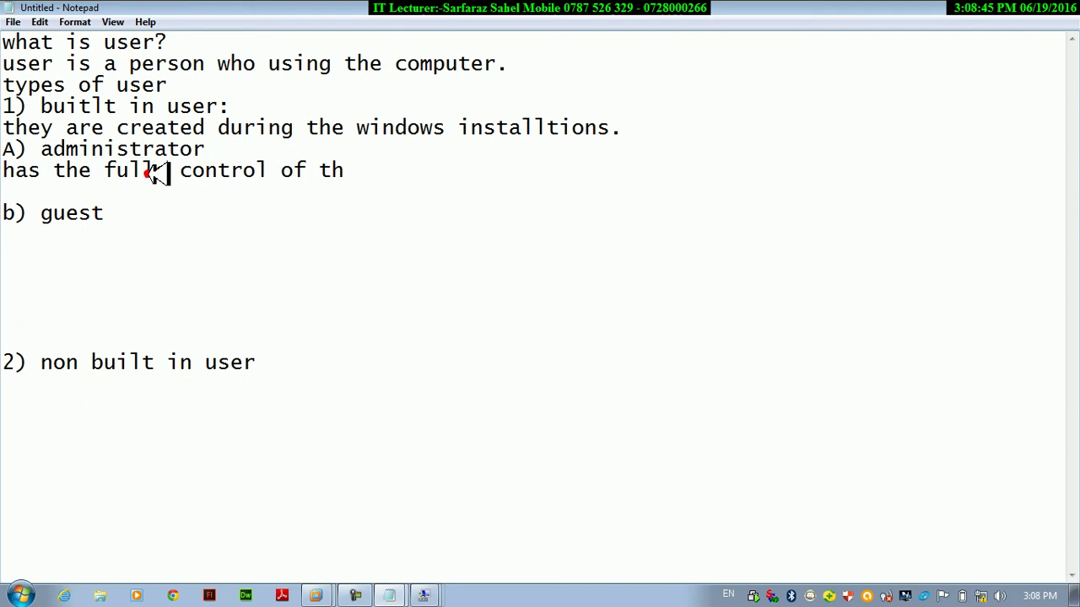
key(BackSpace)
click(435, 175)
text(e c)
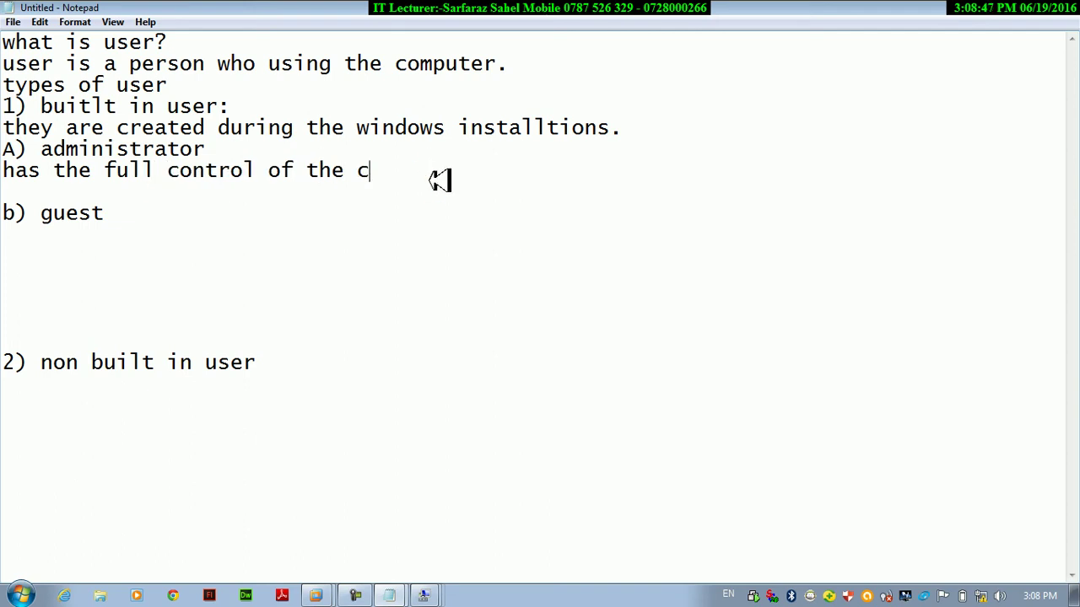
text(omputer)
Add the line 'by default they are disabled' under the administrator description.
key(Return)
text(by f)
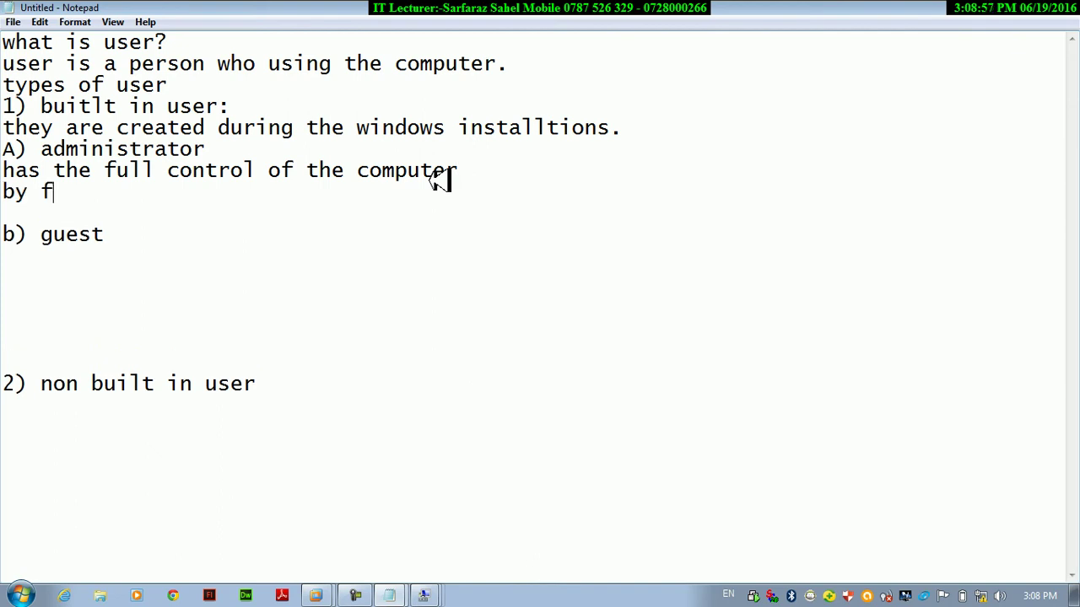
key(BackSpace)
text(defaul)
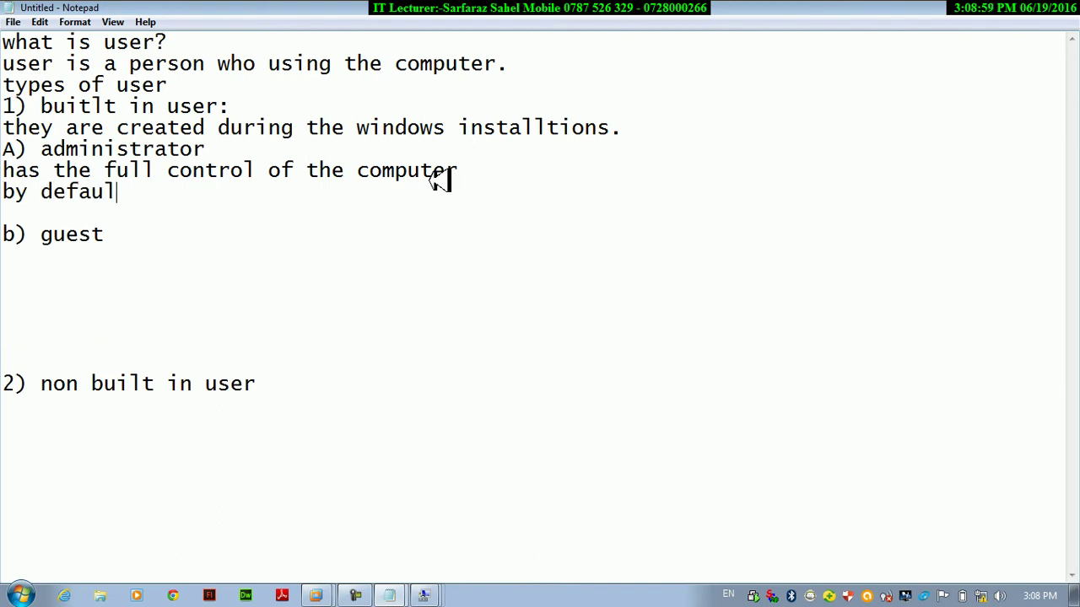
text(t t)
text(he)
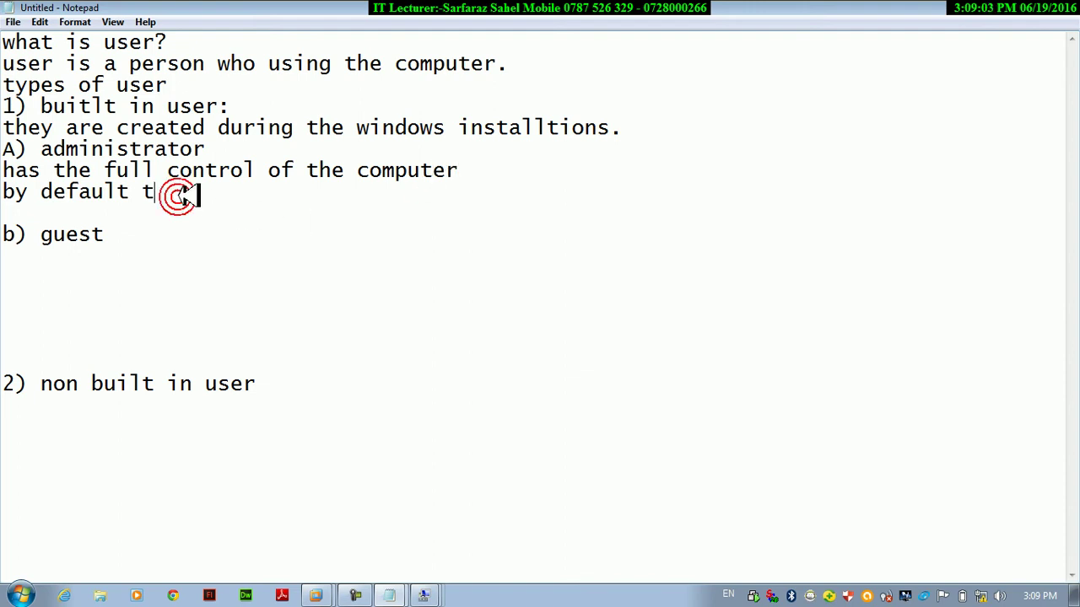
text(y)
click(311, 234)
click(226, 194)
text(are disabled)
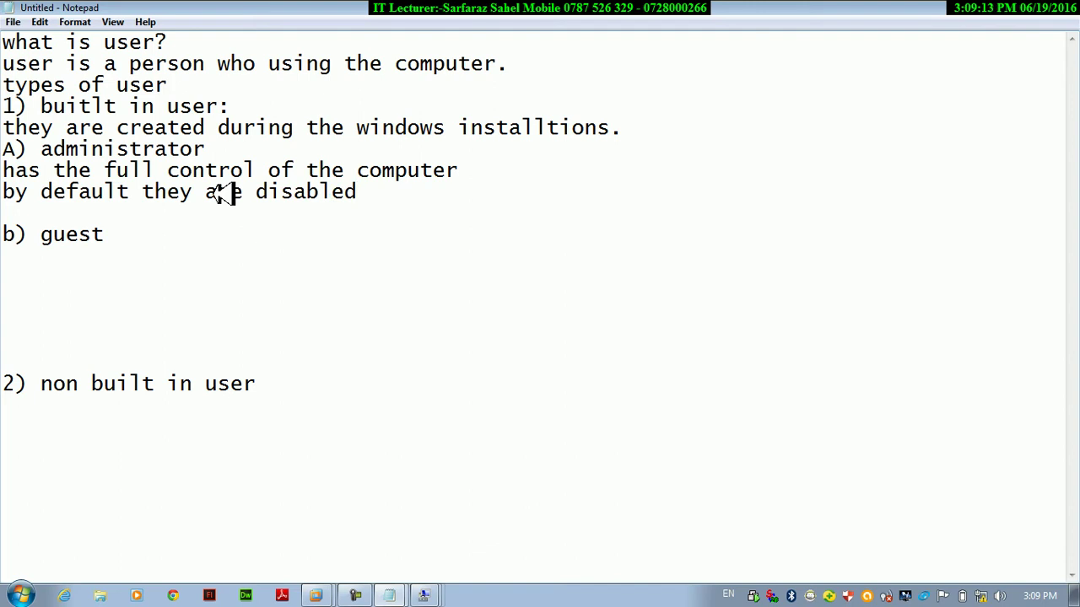
Write 'is used for readonly' under the b) guest heading.
click(145, 250)
text(is used for rwa)
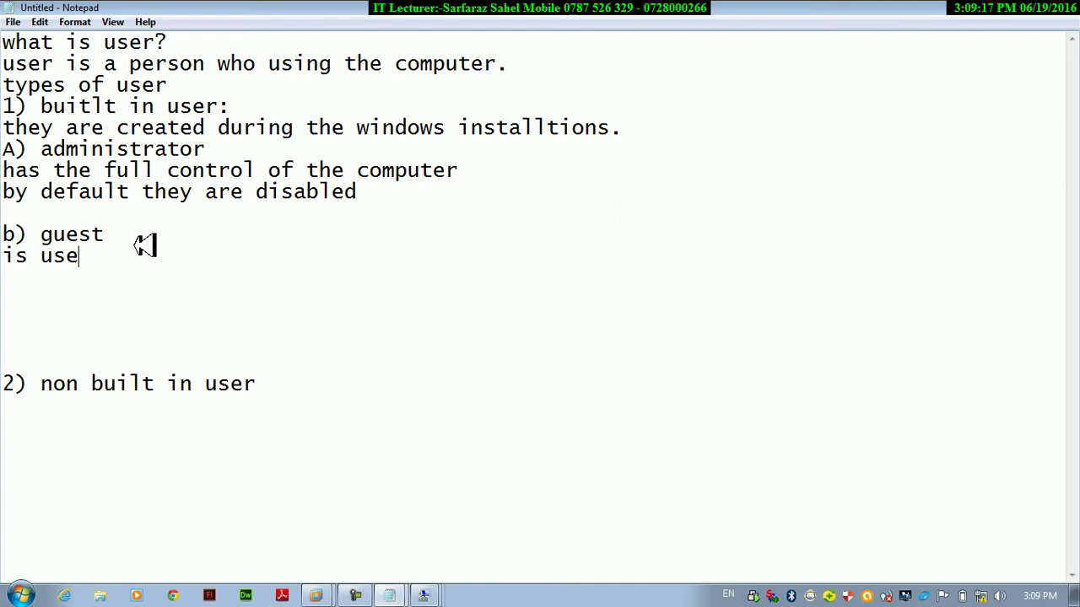
key(BackSpace)
key(BackSpace)
text(eadobl)
key(BackSpace)
text(obl)
key(BackSpace)
key(BackSpace)
text(nly)
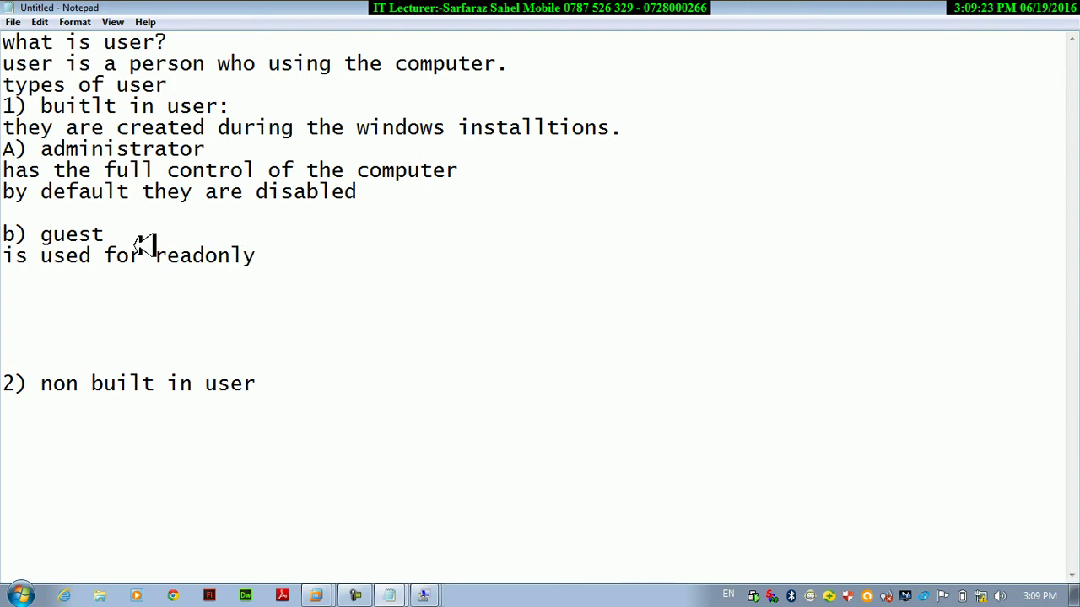
Start a new line under the '2) non built in user' heading.
right_click(145, 245)
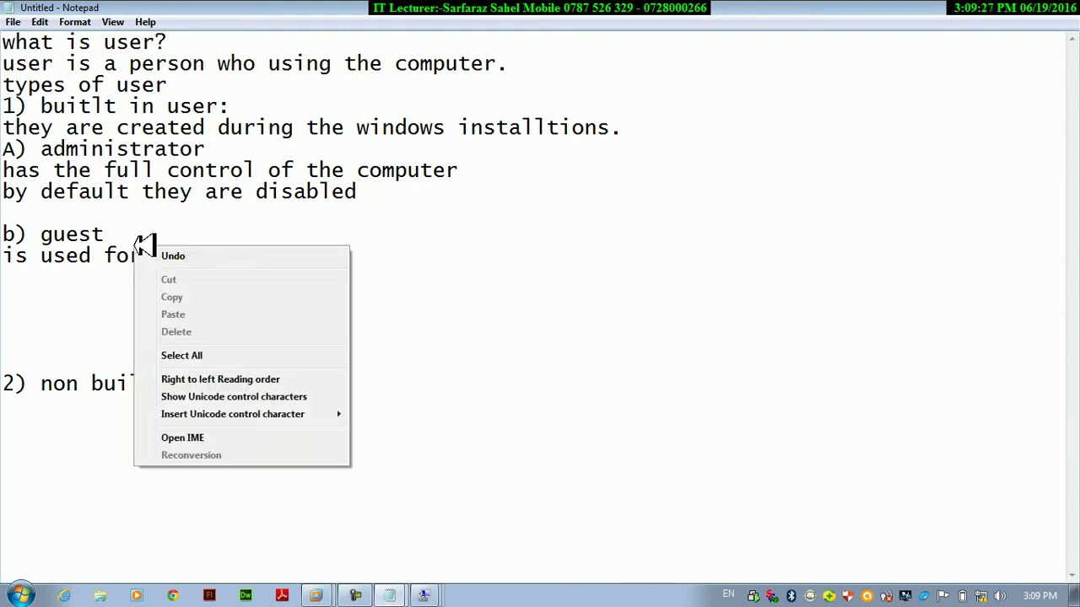
click(58, 337)
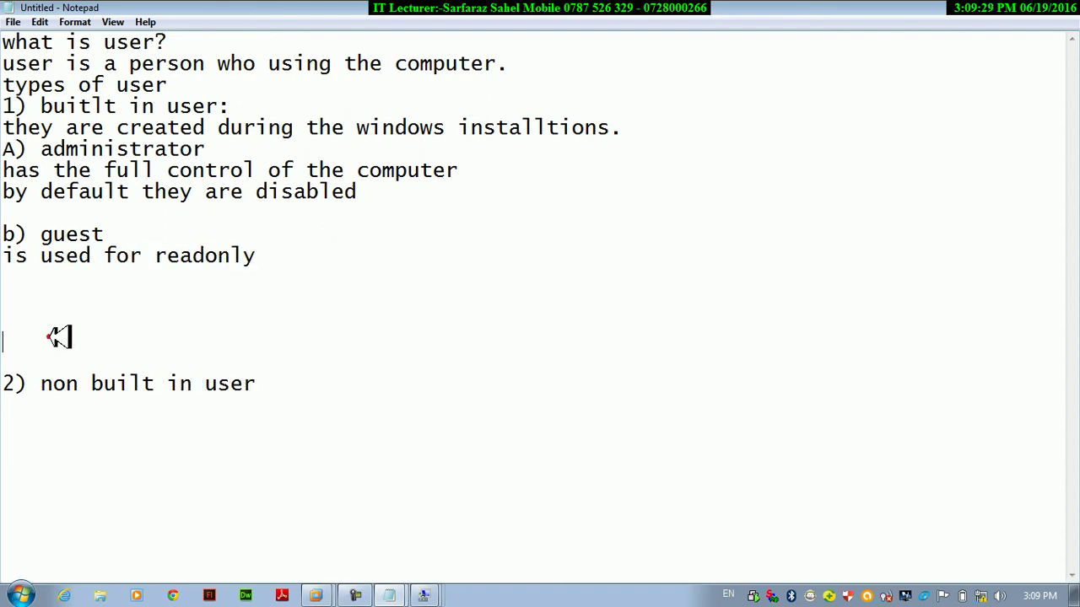
click(29, 284)
click(30, 283)
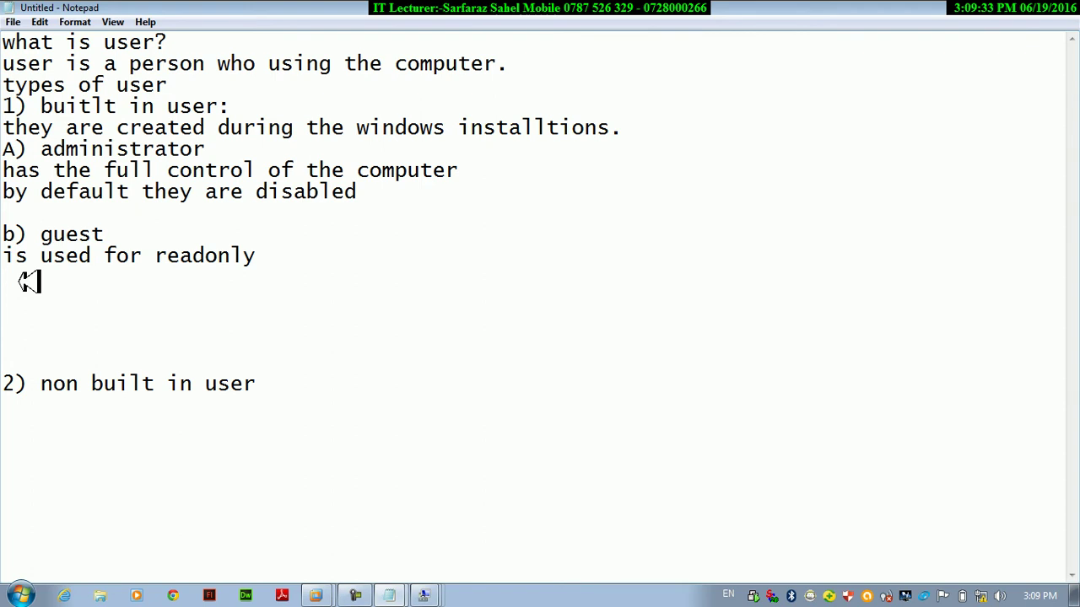
click(285, 389)
key(Return)
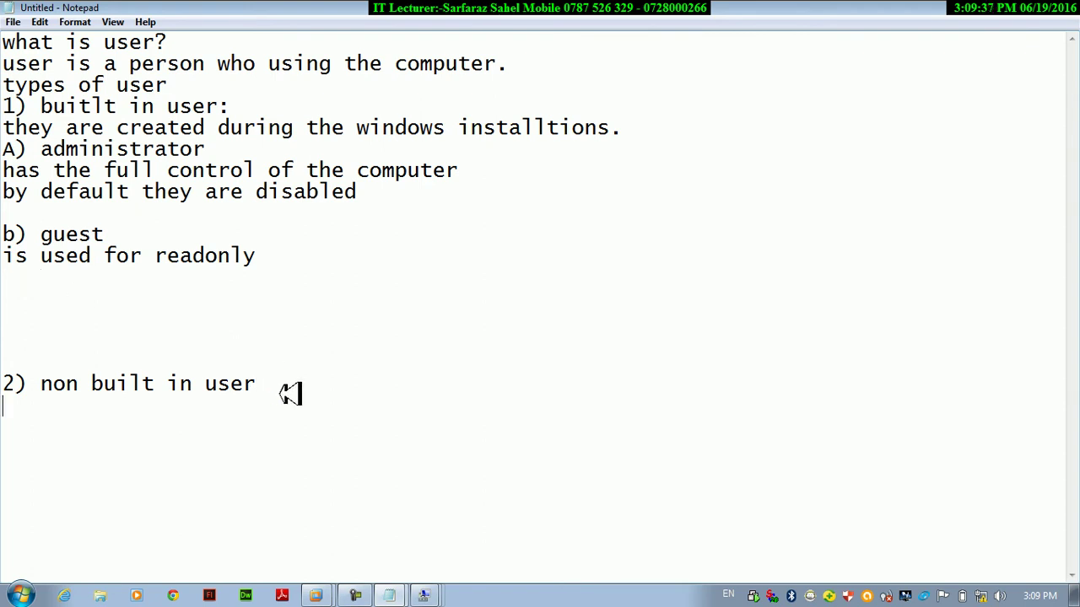
Add a colon after the 'non built in user' heading and begin a new line.
text(t)
double_click(285, 390)
key(ctrl+z)
double_click(86, 407)
click(354, 359)
click(321, 400)
text(:)
key(Return)
key(Return)
Write 'they are created by the user : like administrator' under the non built-in heading.
text(they ar)
click(328, 400)
click(173, 426)
text(e created )
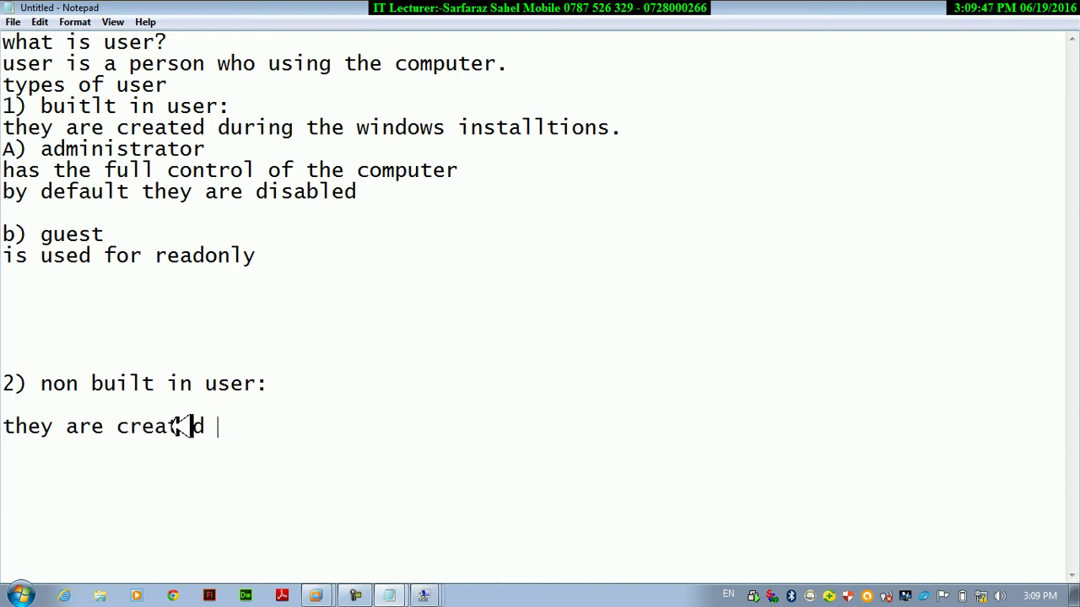
text(by the use)
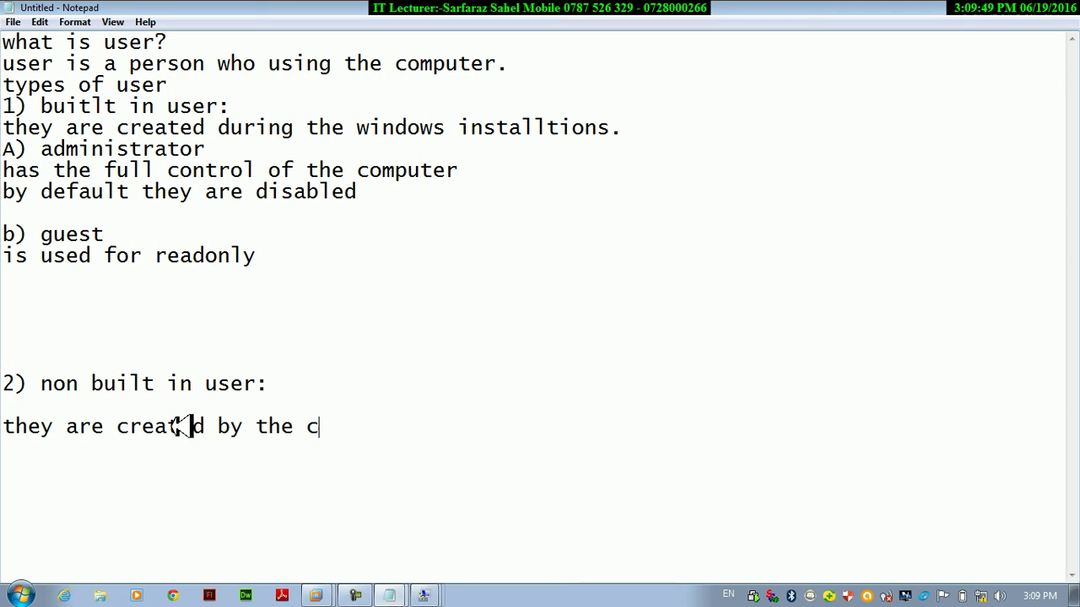
text(r : lik)
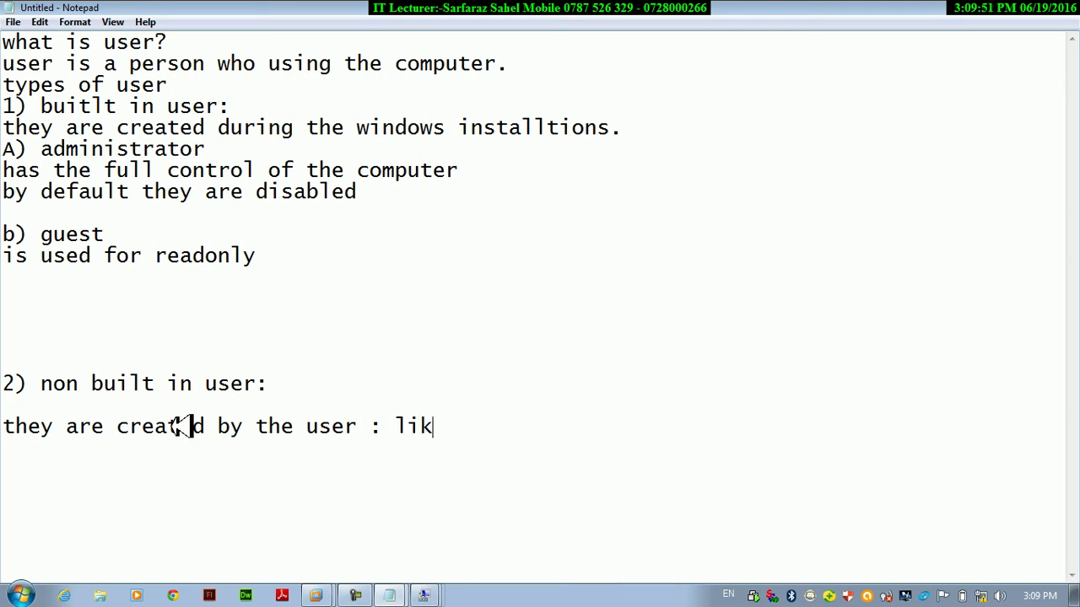
text(e admin)
text(it)
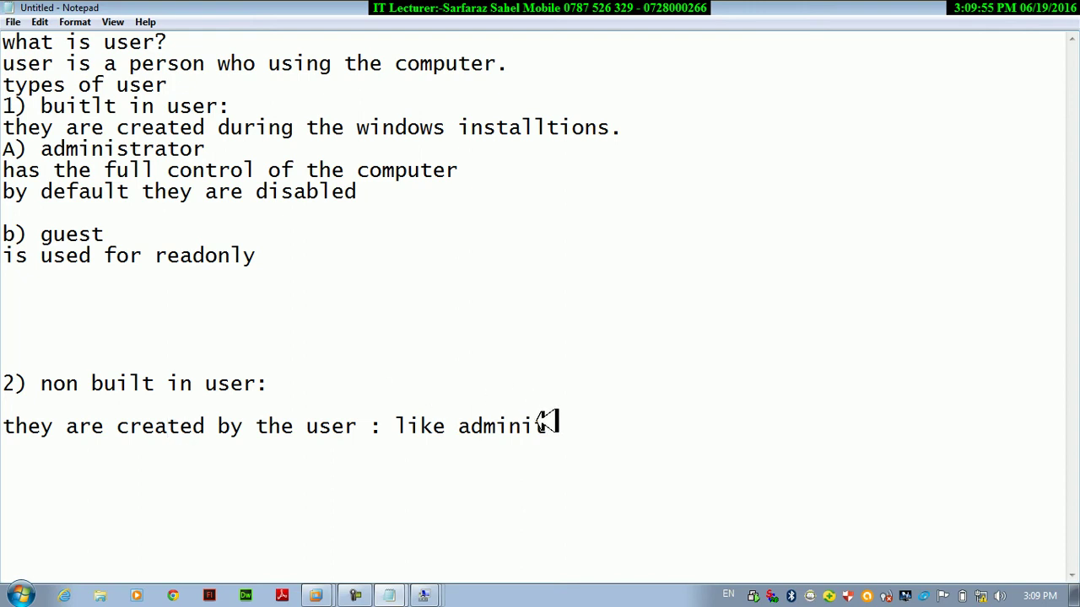
key(BackSpace)
text(stator)
key(BackSpace)
key(BackSpace)
key(BackSpace)
key(BackSpace)
text(rto)
double_click(584, 427)
click(652, 443)
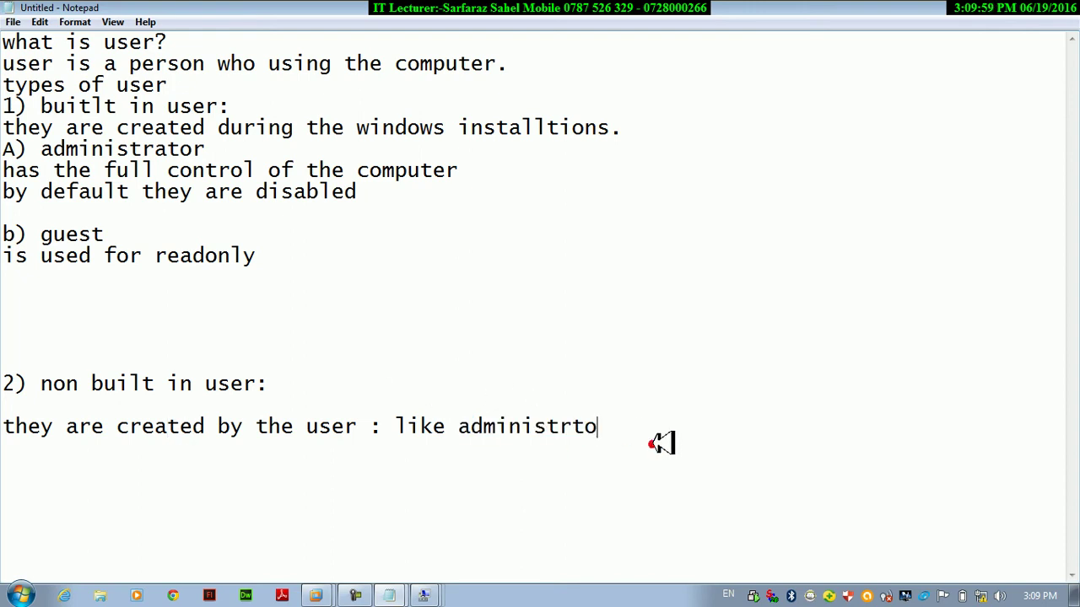
key(BackSpace)
key(BackSpace)
key(BackSpace)
text(a)
key(BackSpace)
text(rator)
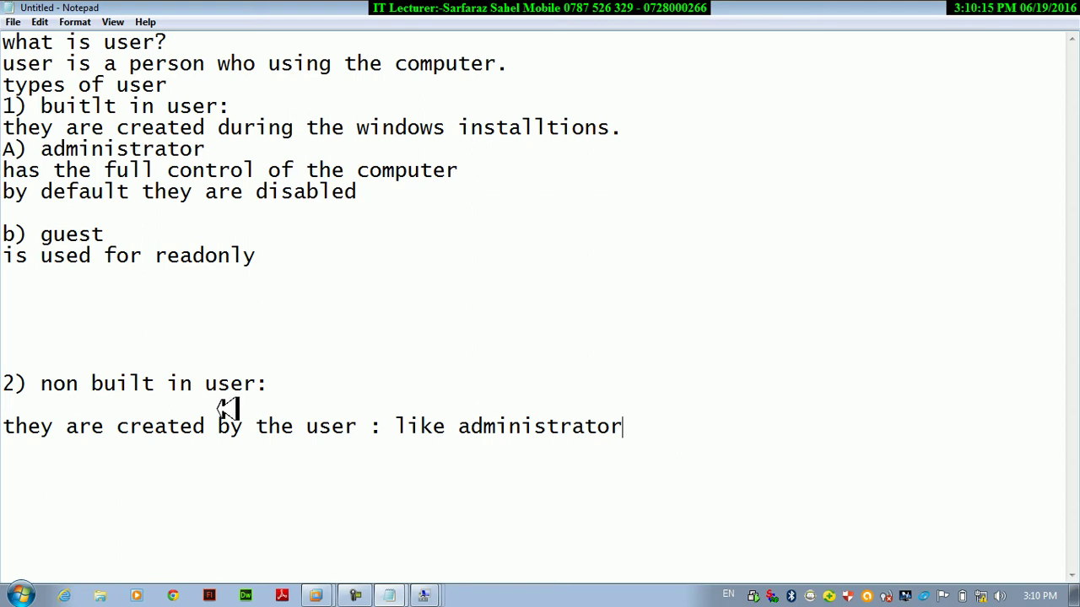
Add 'can not created more than one' below the guest readonly line.
click(80, 276)
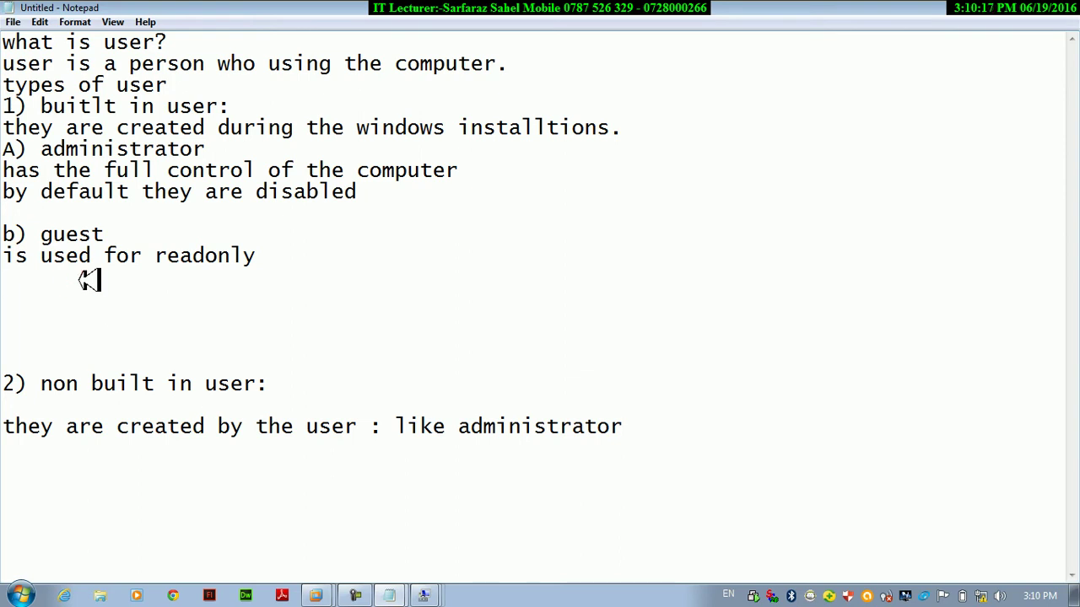
text(theyar)
key(BackSpace)
key(BackSpace)
text(can not )
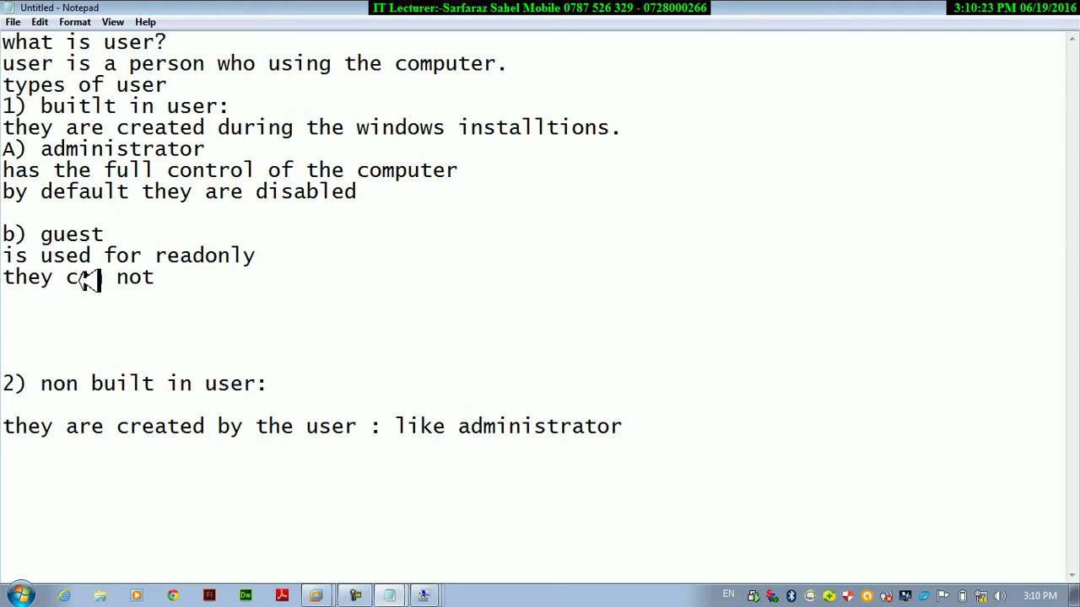
text(crea)
key(BackSpace)
text(eate ed)
key(BackSpace)
key(BackSpace)
key(BackSpace)
text(d more te)
key(BackSpace)
text(ha)
key(BackSpace)
text(n one)
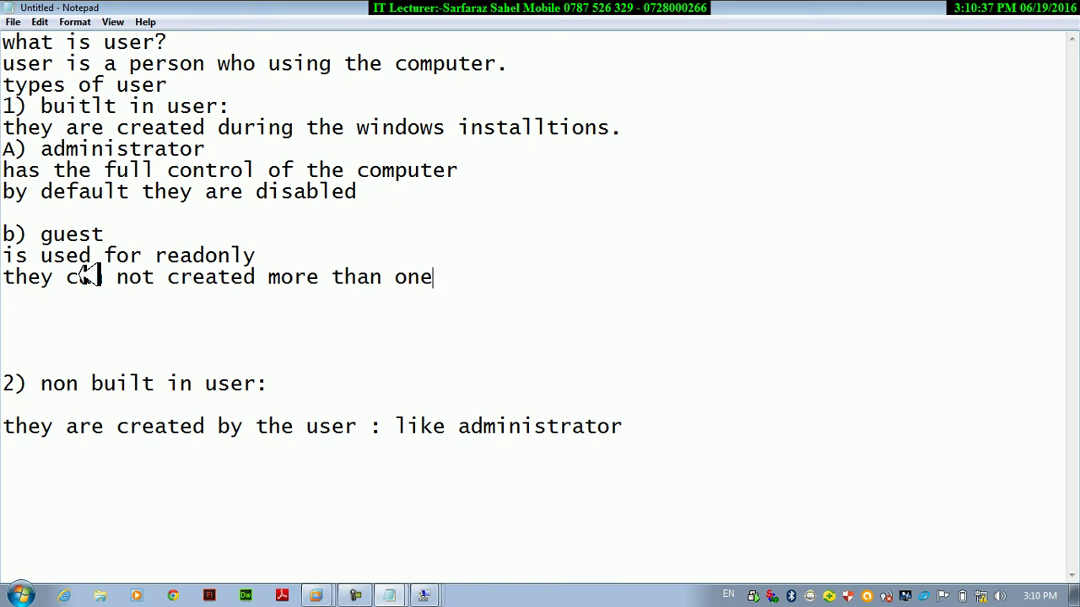
Add '1-10' below the administrator line and switch back to Computer Management.
click(654, 437)
key(Return)
key(Return)
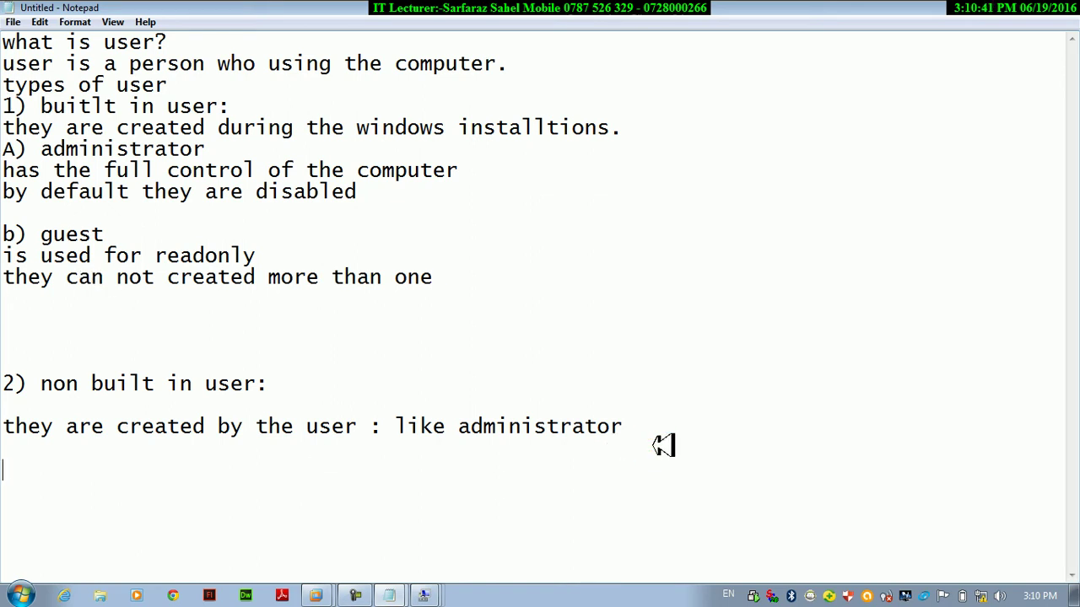
text(1-10)
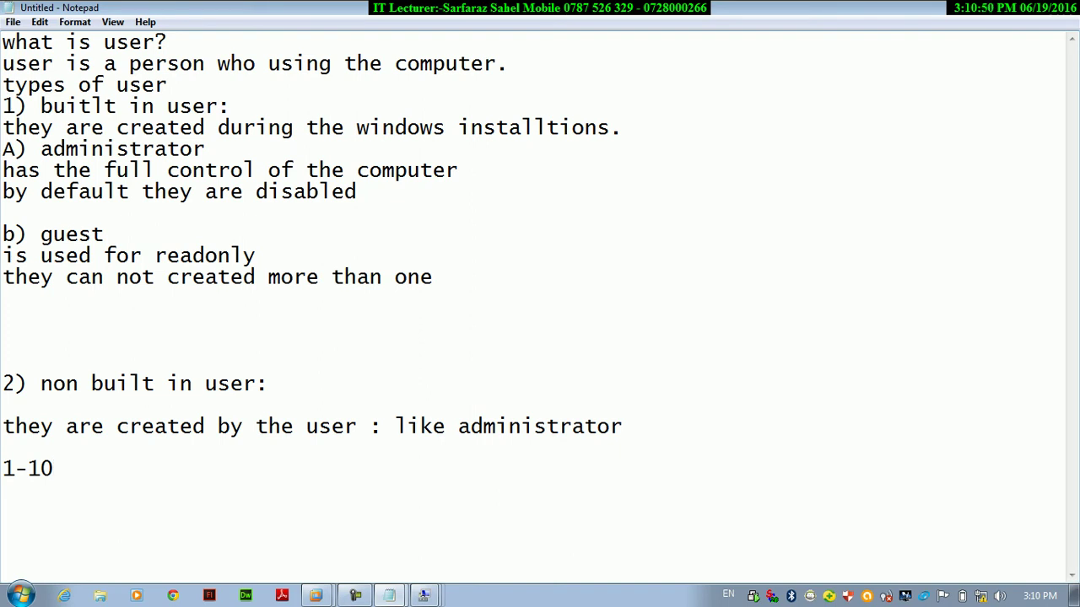
key(alt+Tab)
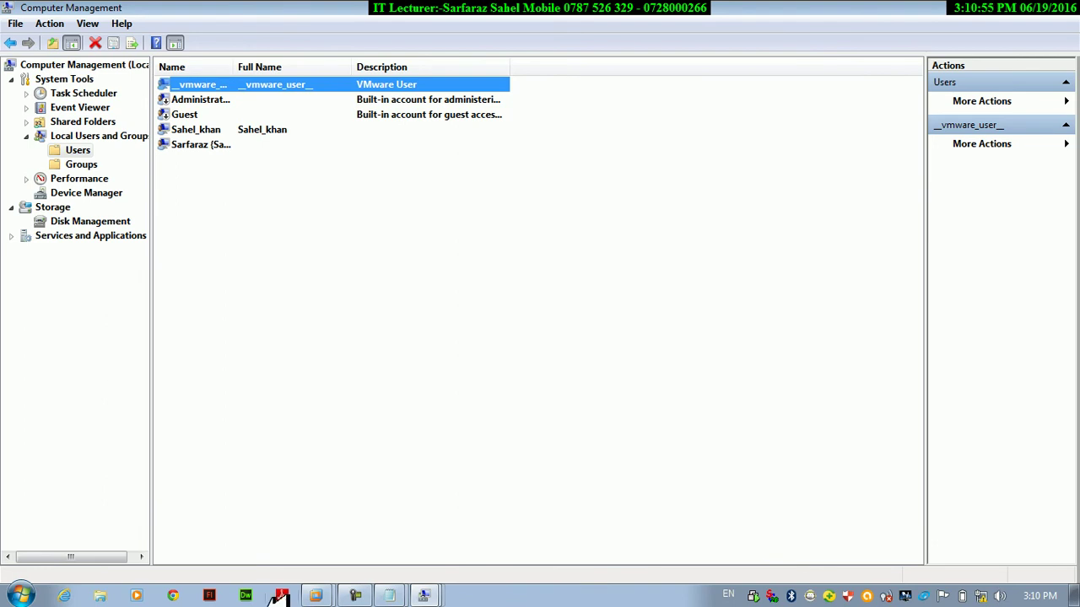
Add 'LUSRMGR.MSC=LOCAL USER AND GROUPS' to the Notepad notes, then return to Computer Management's users.
click(392, 595)
click(375, 560)
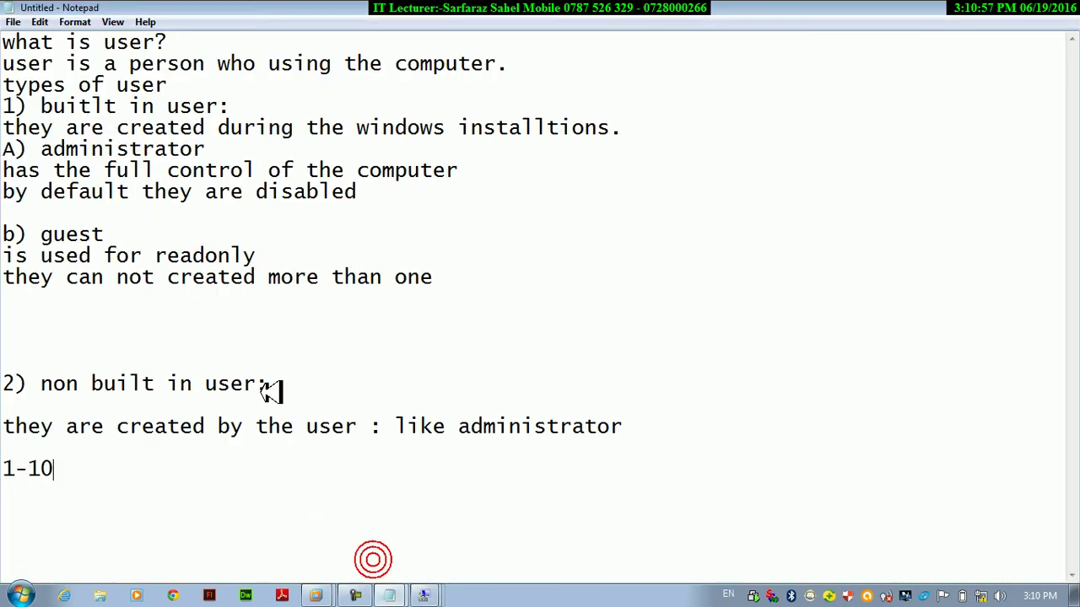
click(286, 496)
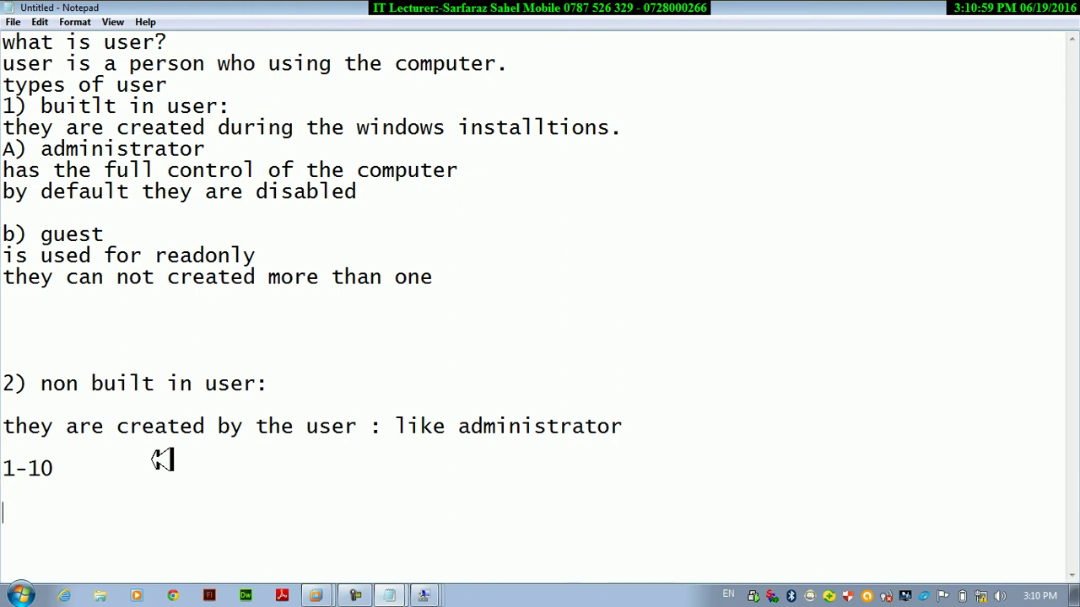
text(LUSRMG)
click(152, 457)
click(91, 518)
text(R MSC)
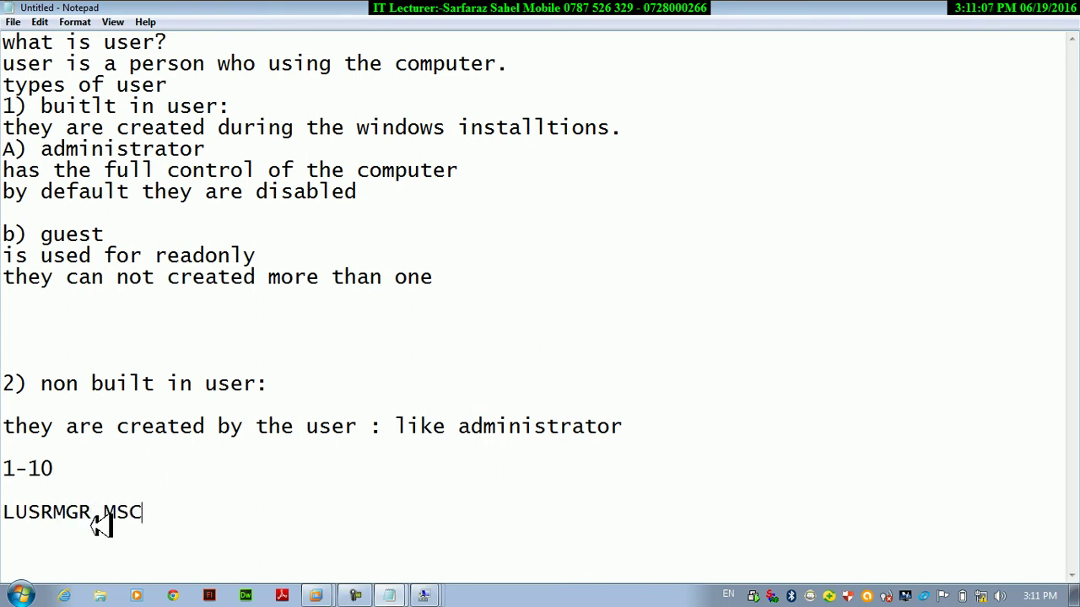
text(=LOCAL USER AND G)
click(91, 518)
text(OU)
key(BackSpace)
key(BackSpace)
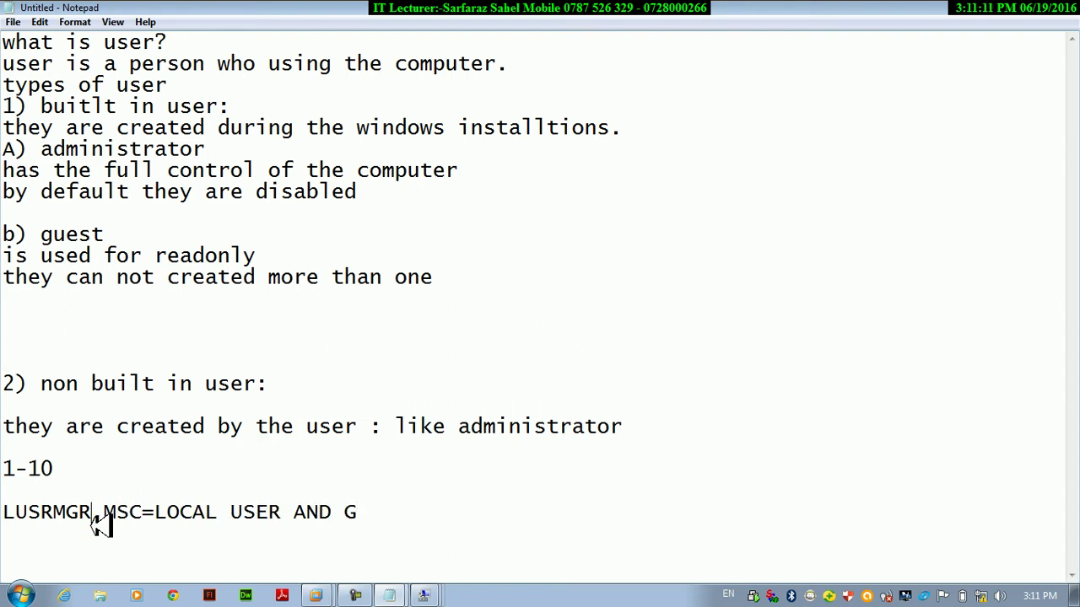
click(404, 511)
text(R)
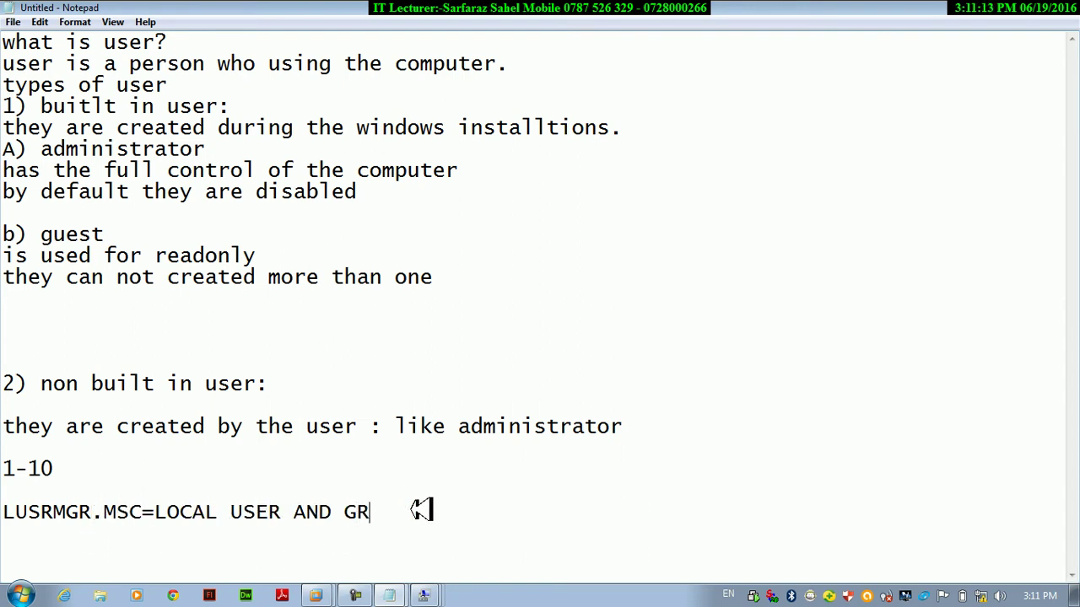
text(OUPS)
key(alt+Tab)
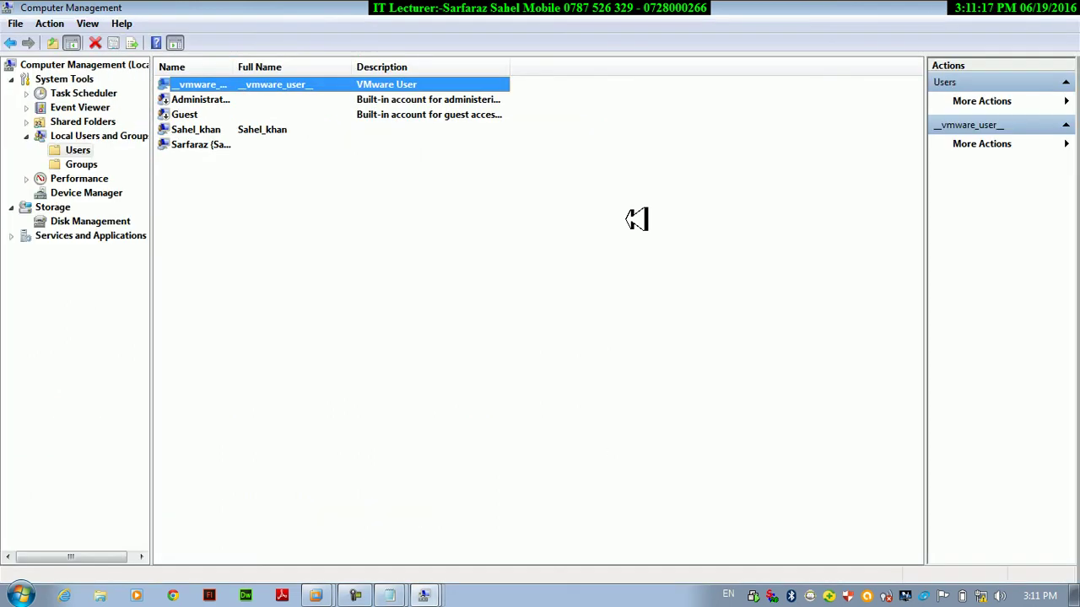
right_click(297, 291)
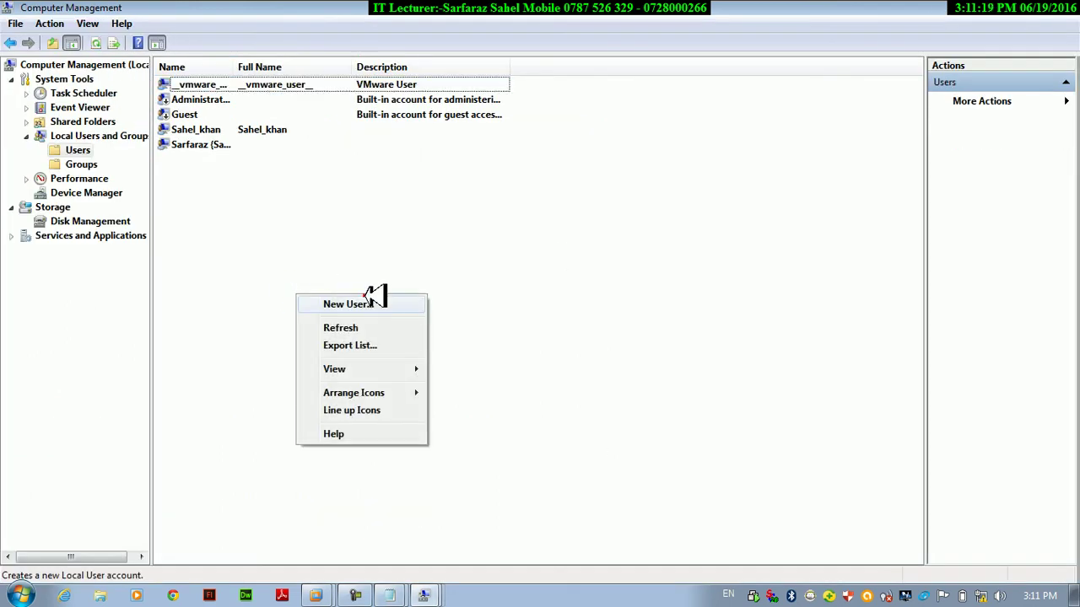
Close the empty New User form and bring the Windows 7 VM up full screen.
click(363, 300)
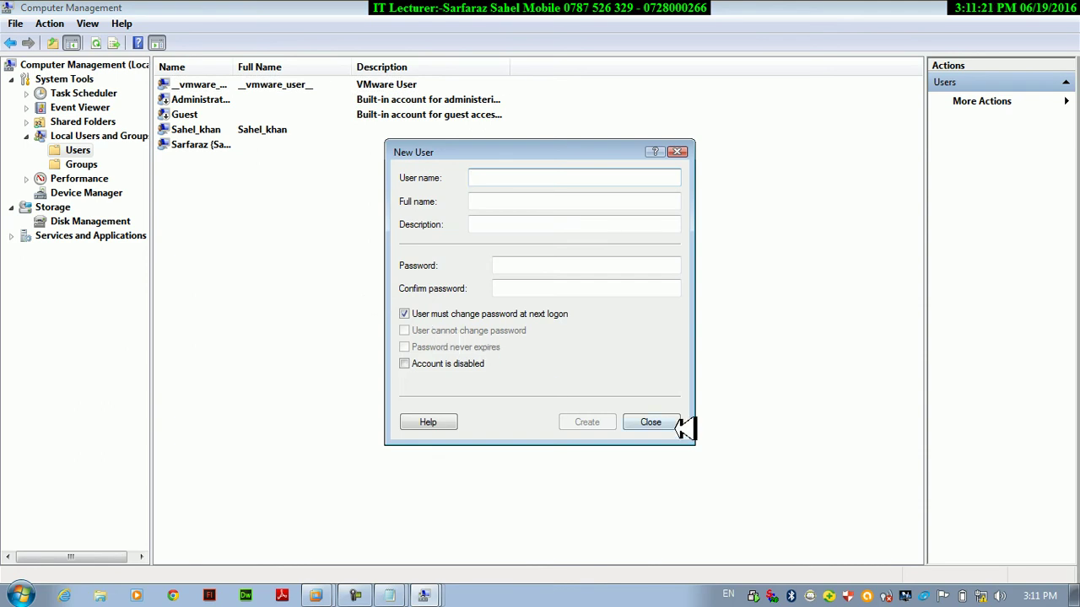
click(666, 422)
mouse_move(323, 595)
click(308, 564)
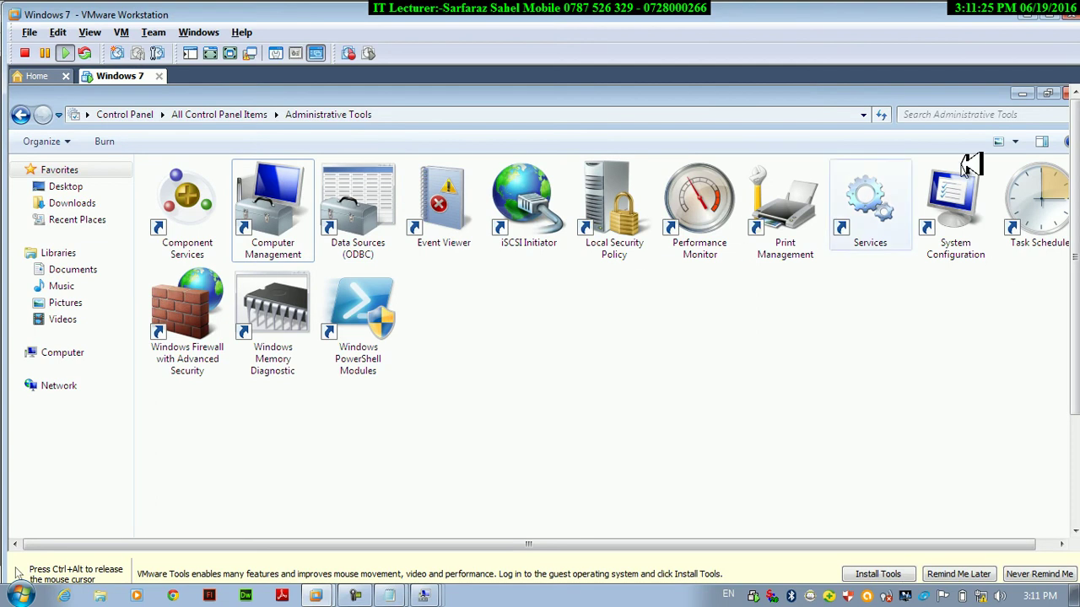
key(ctrl+alt+Return)
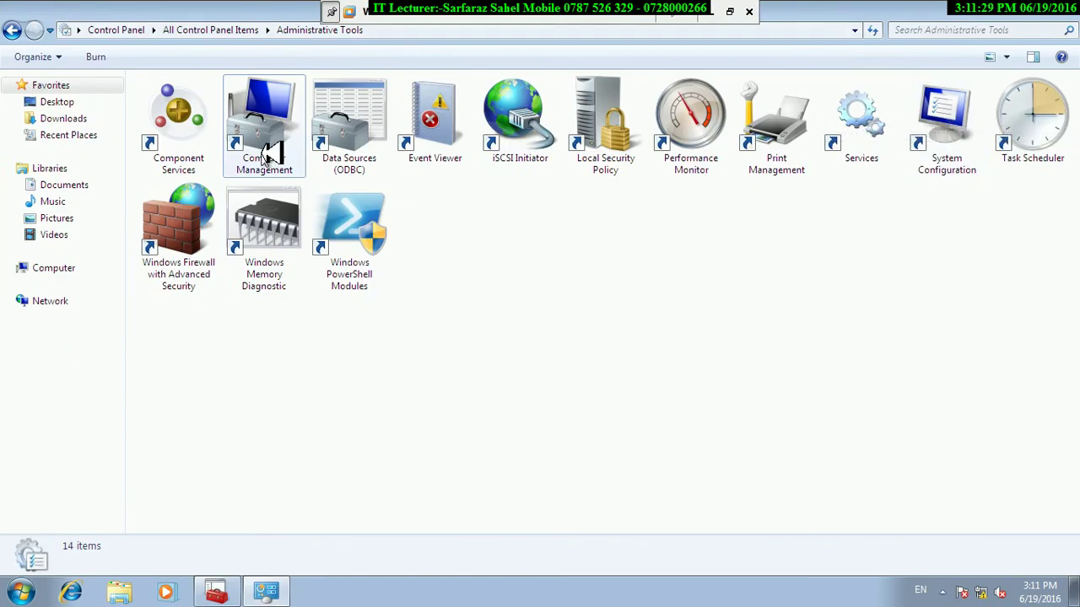
Run lusrmgr.msc from the Run box, retrying after the misspelled lurmgr.msc isn't found.
key(super+r)
text(lsu)
text(u)
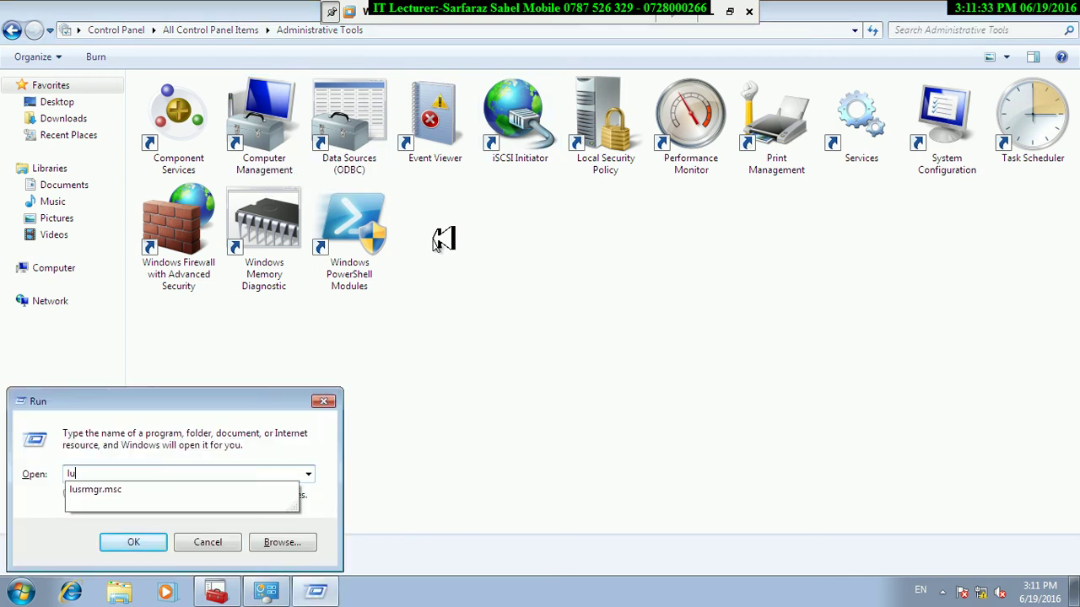
text(rmgr.msc)
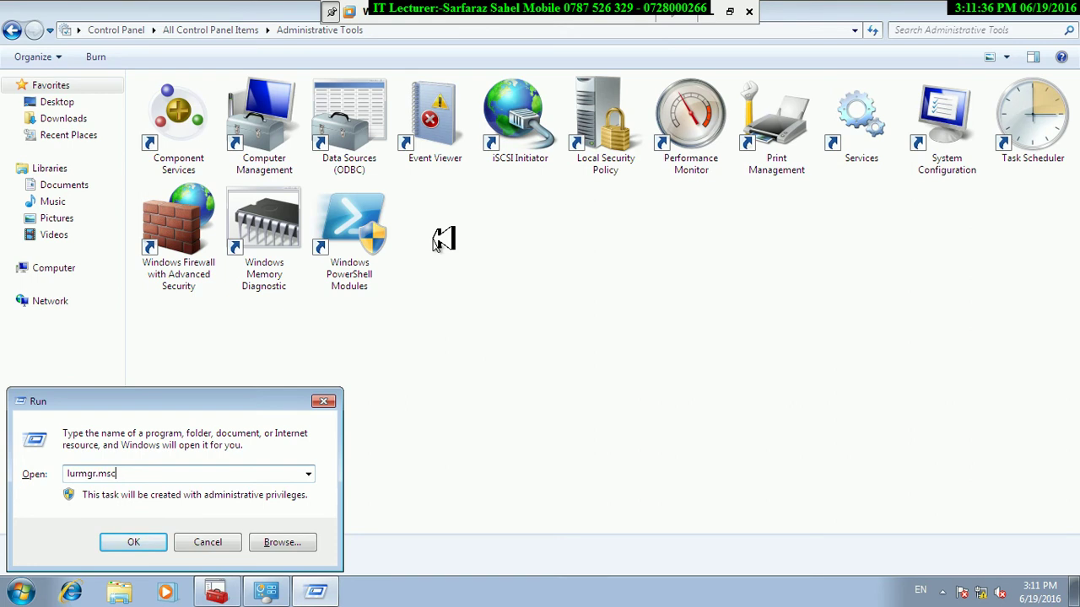
key(Return)
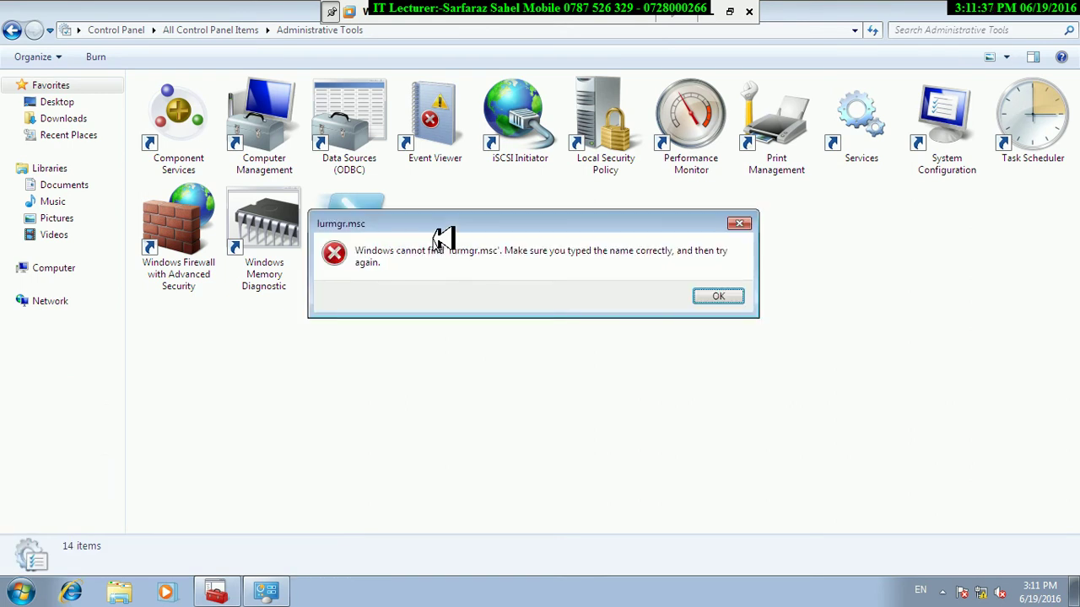
key(Return)
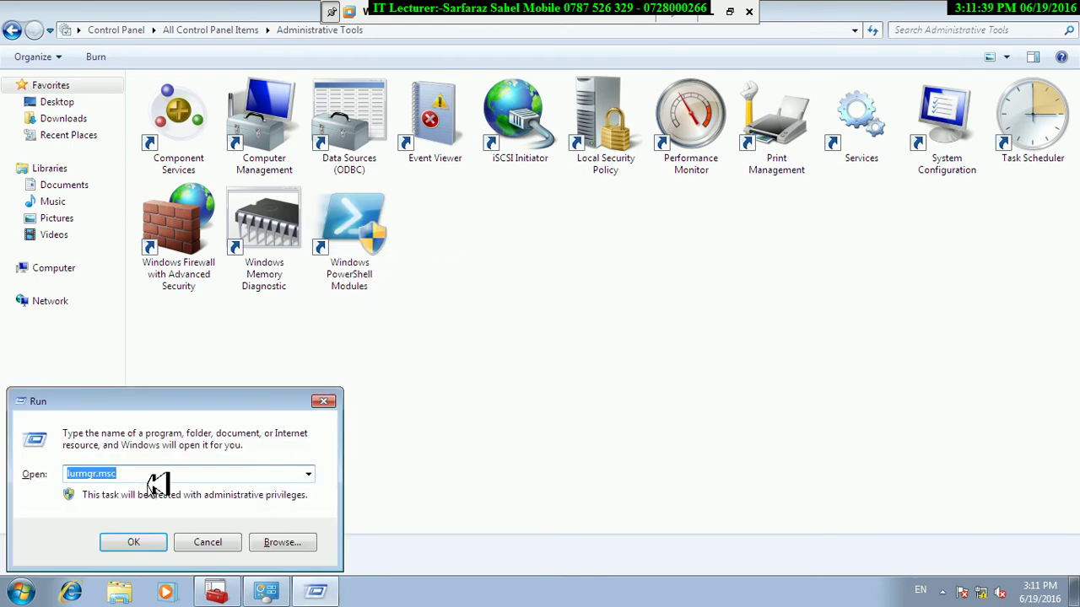
text(lusrmgr.msc)
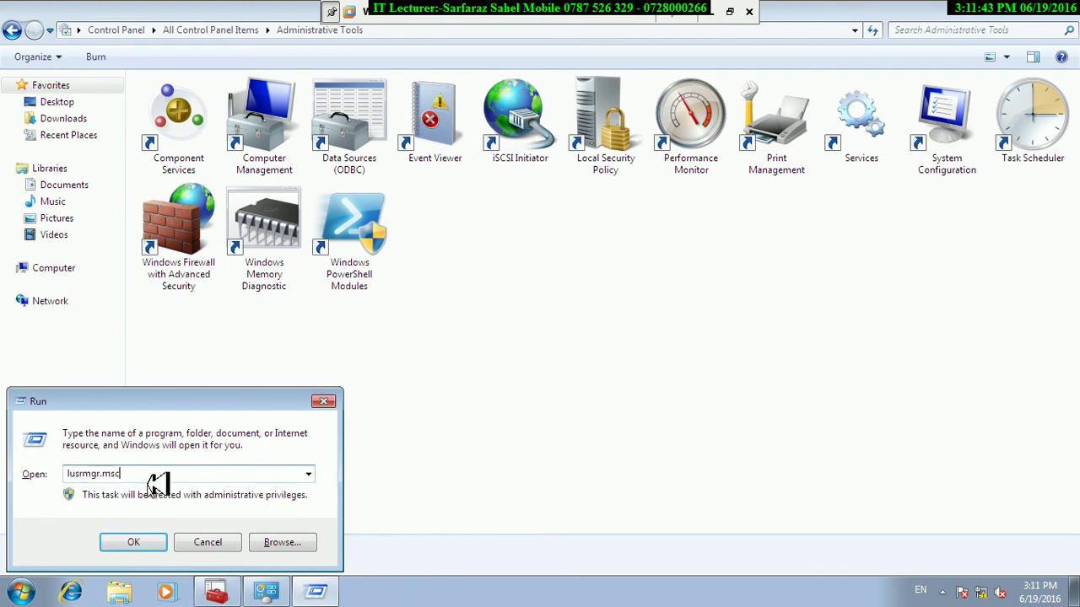
key(Return)
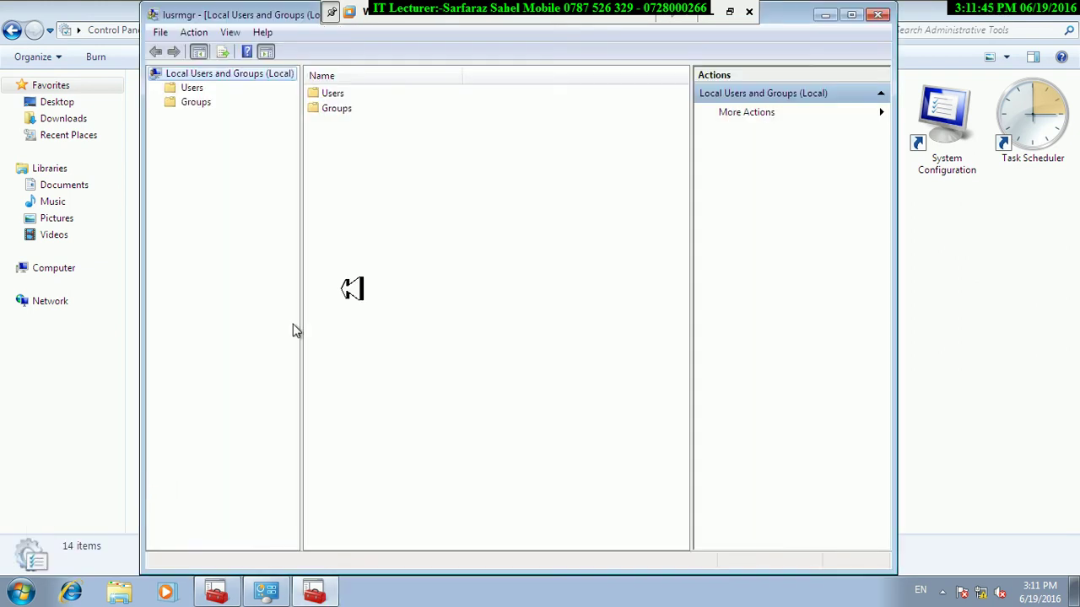
Maximize Local Users and Groups and open the Users folder.
click(848, 17)
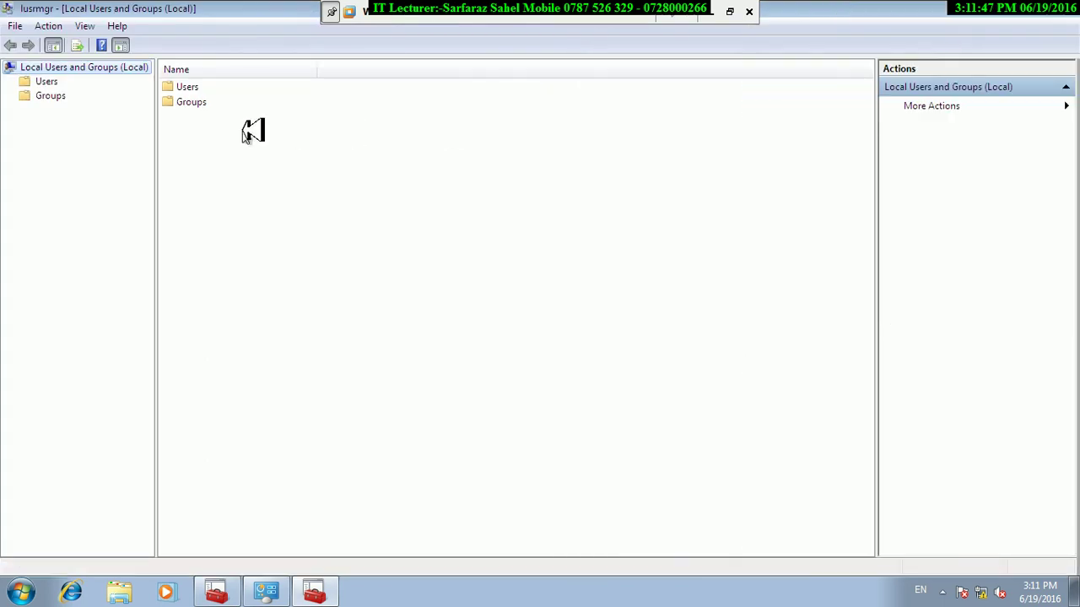
double_click(180, 89)
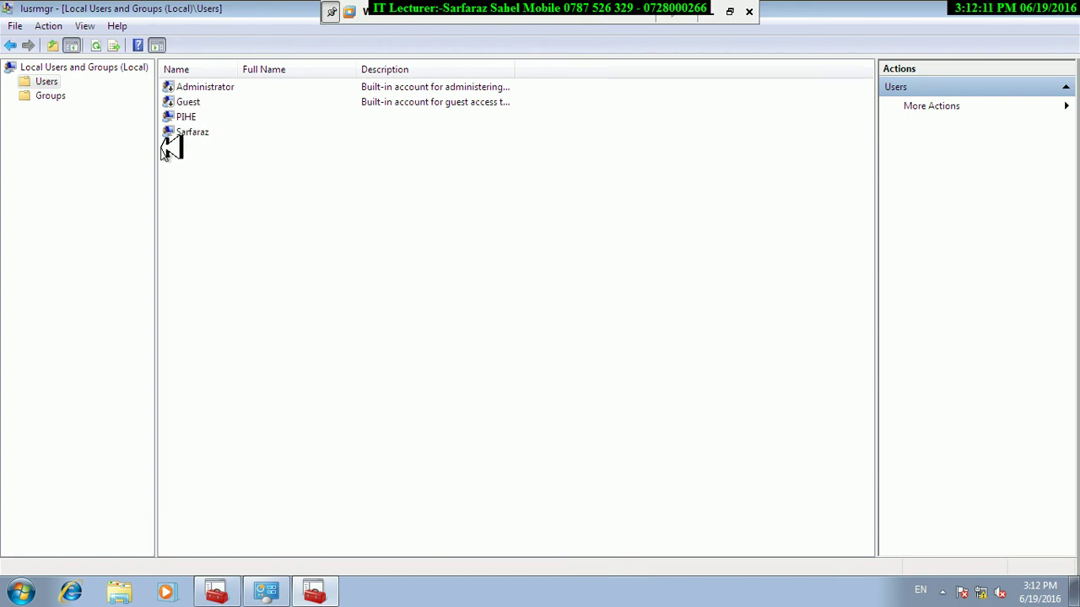
right_click(205, 145)
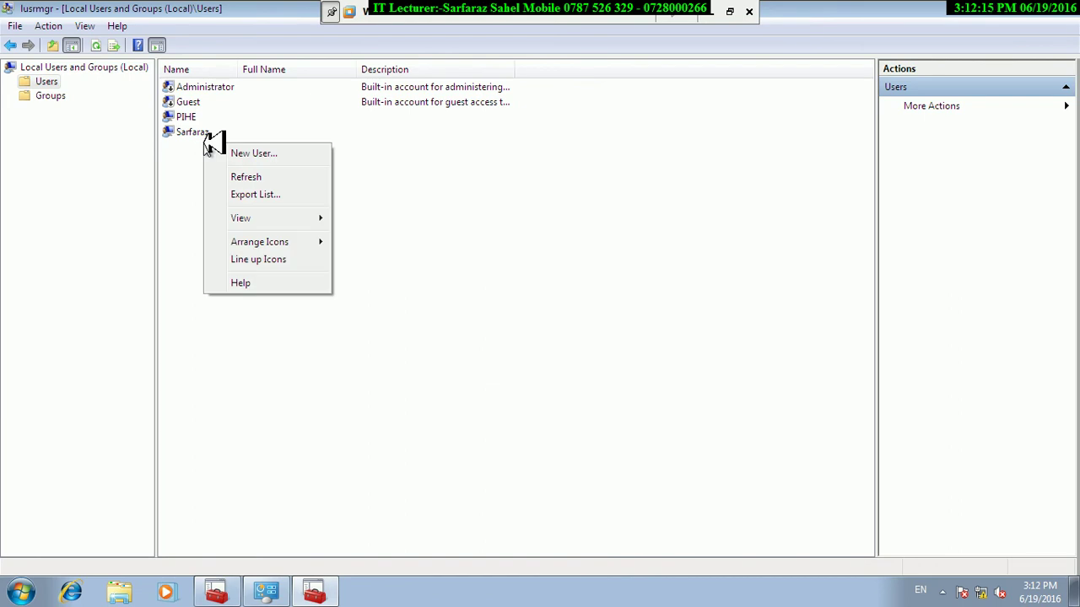
Create user DIT, full name 'diploma information technology', description 'noner built in user'.
click(242, 154)
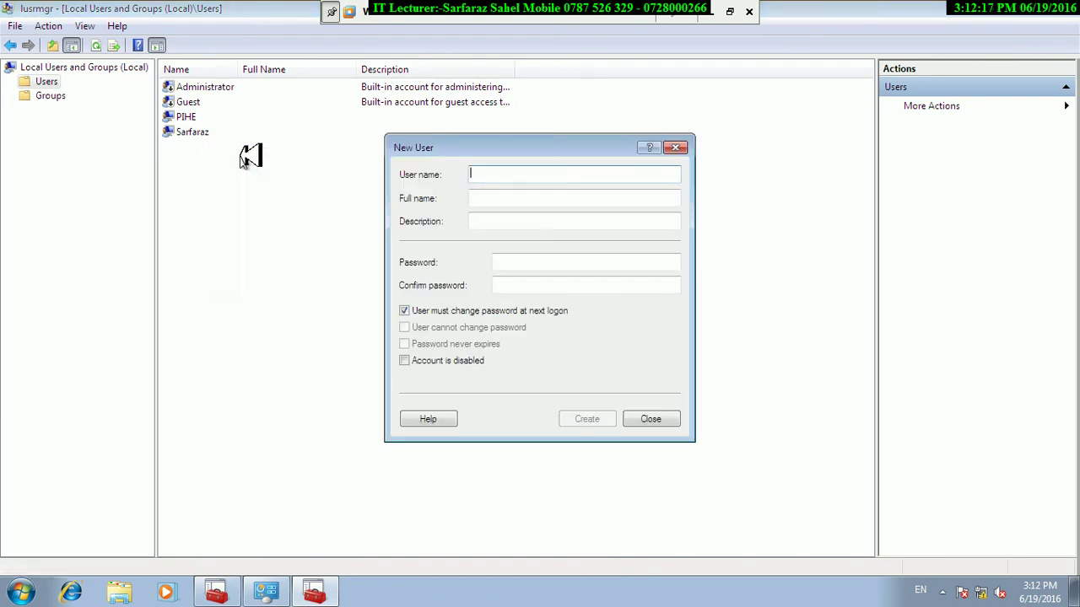
text(DIT)
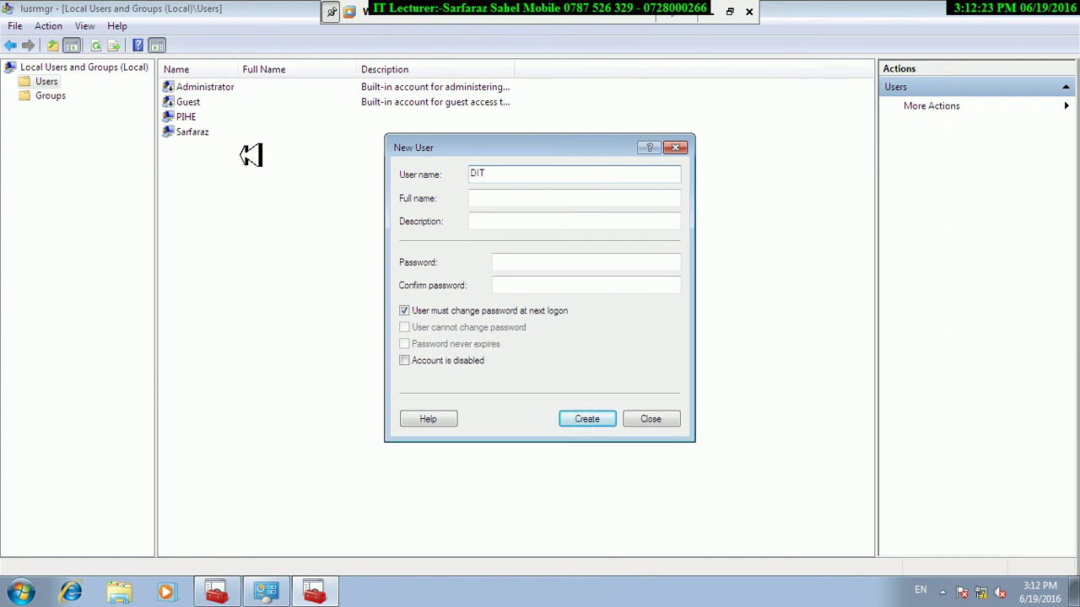
key(Tab)
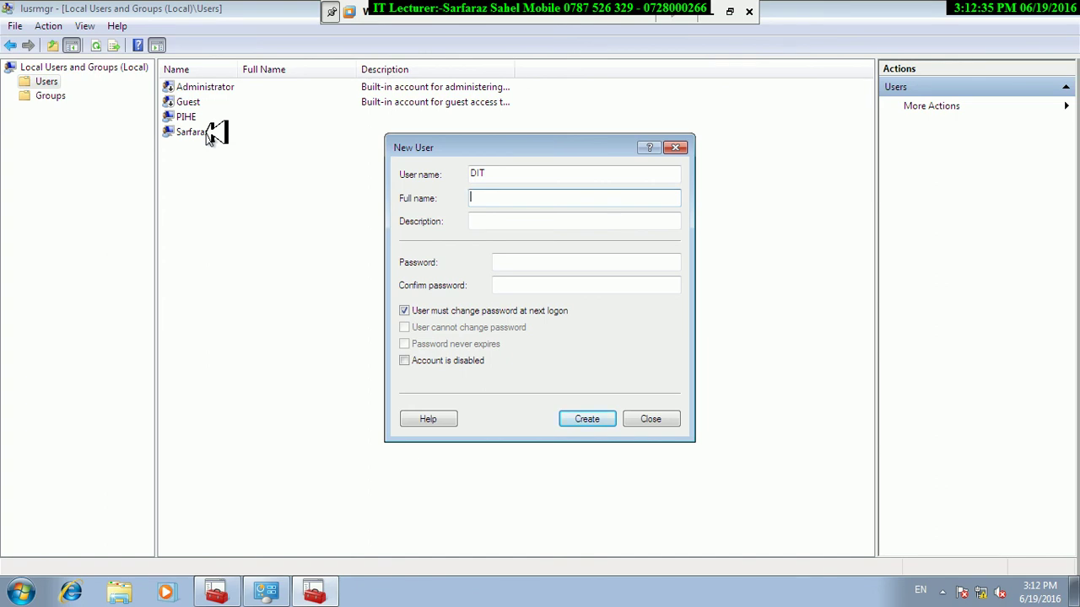
text(diploman)
key(BackSpace)
text(information technology)
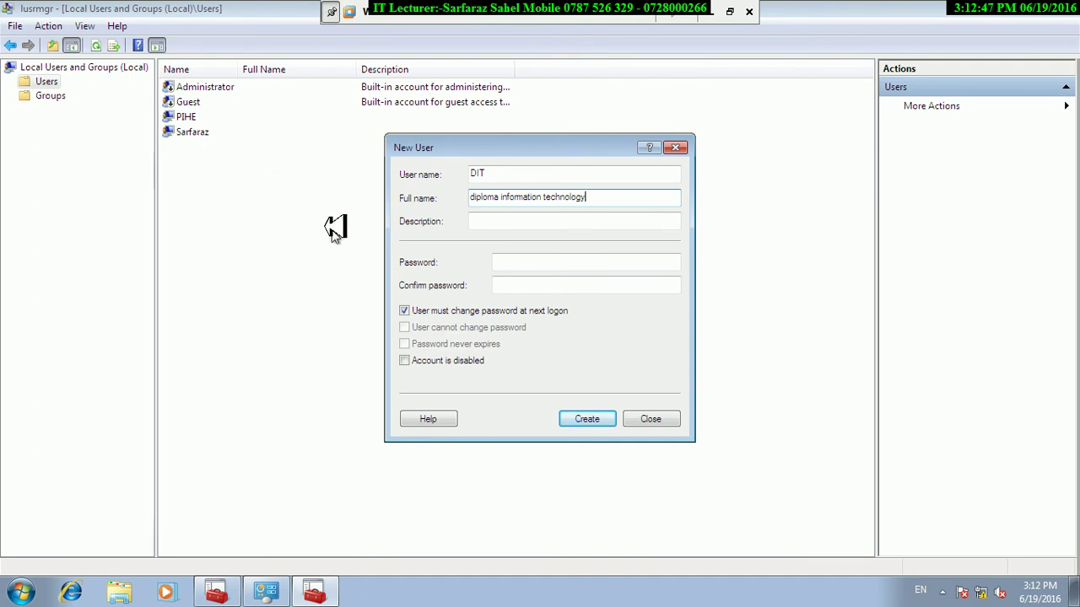
click(492, 222)
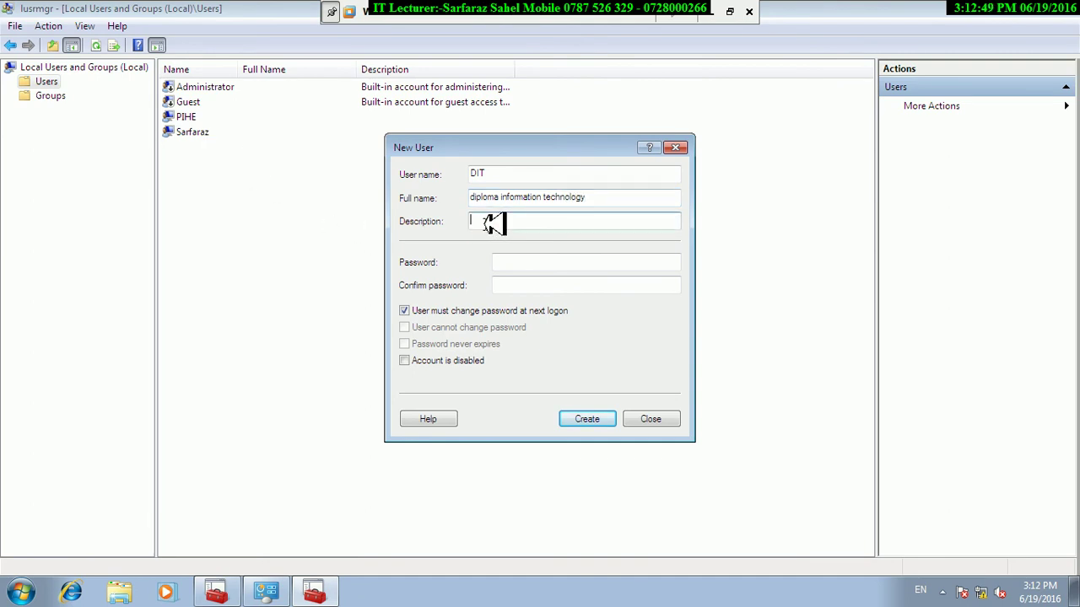
text(noner built in u)
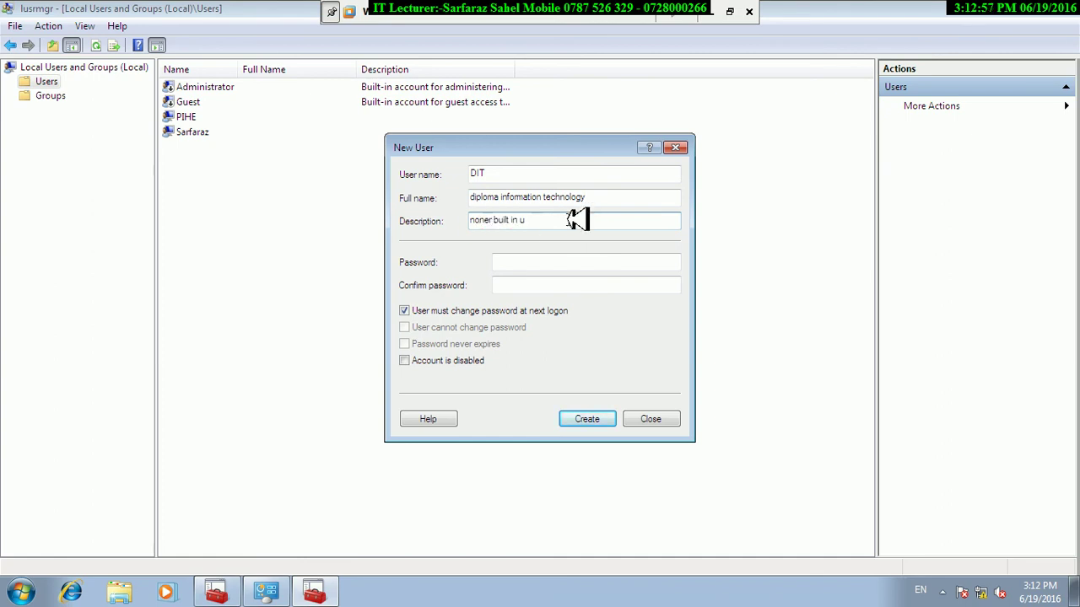
text(ser)
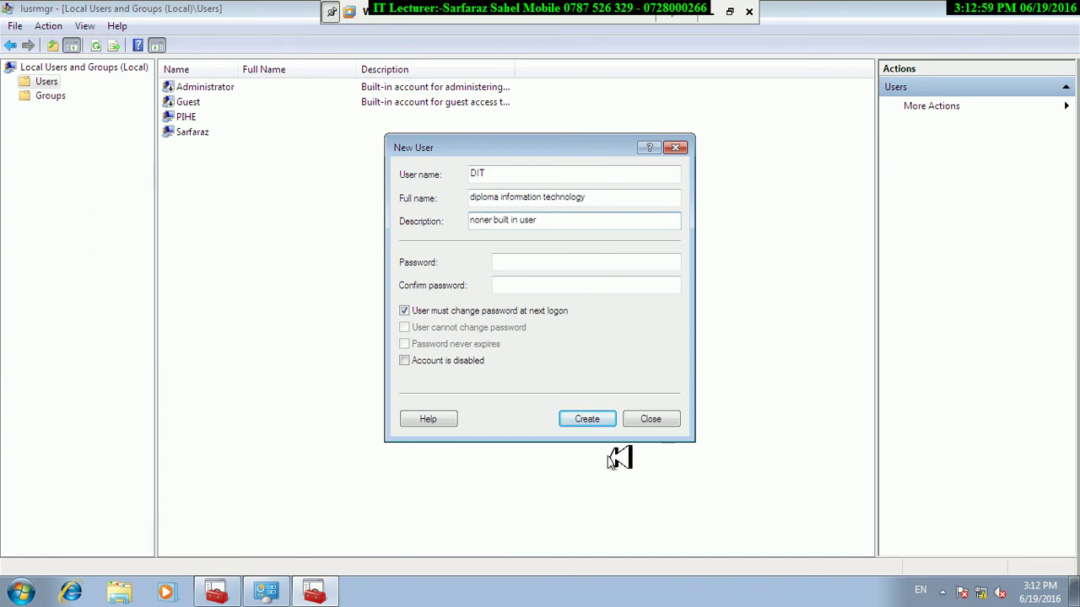
click(590, 421)
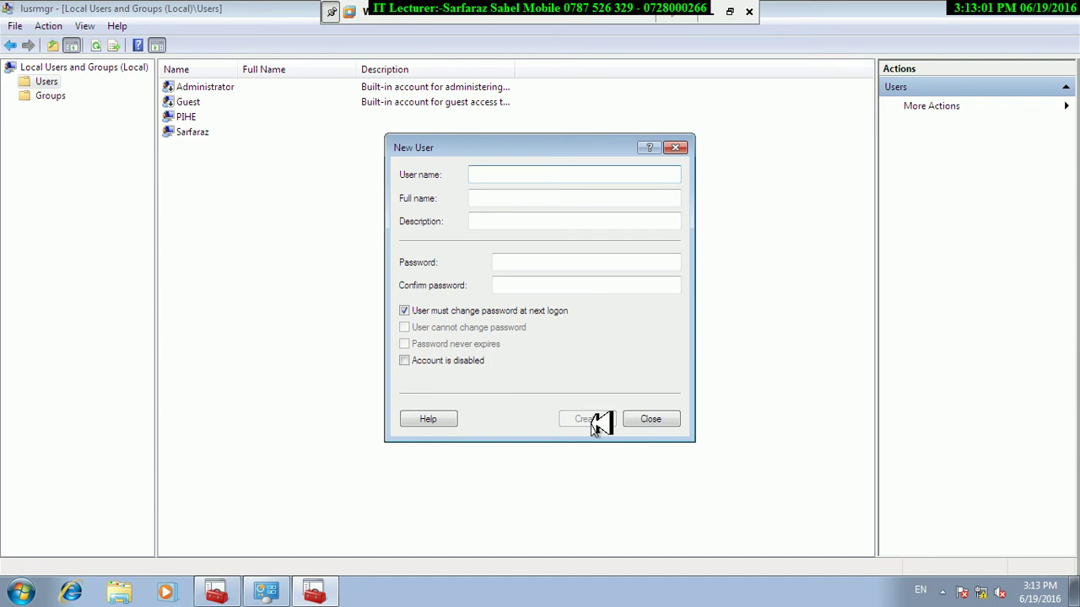
click(656, 411)
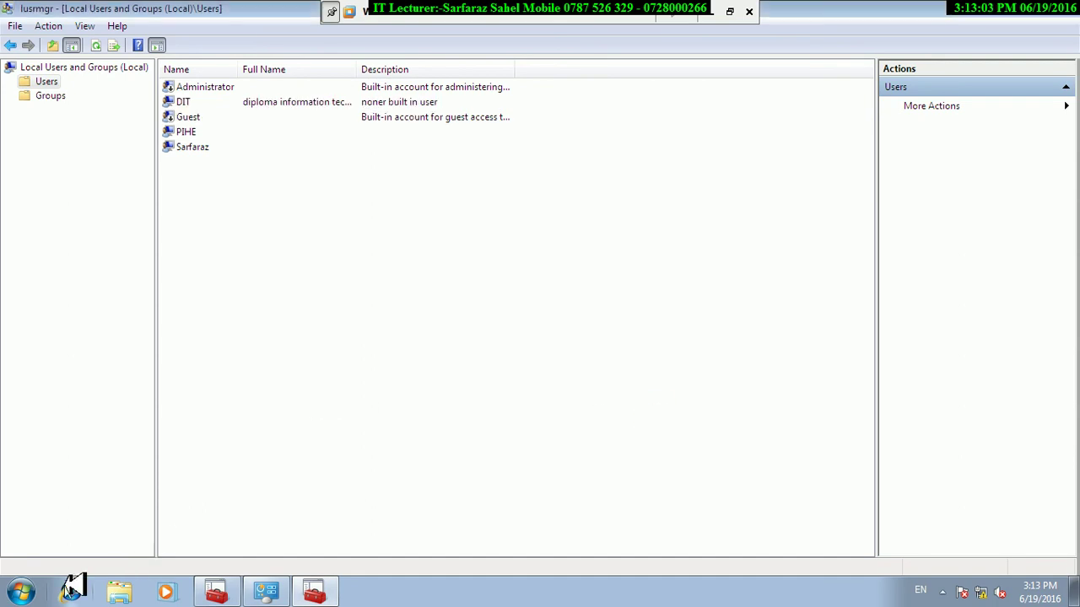
Lock the session, switch user, and sign back in as administrator with its password.
click(20, 593)
click(278, 550)
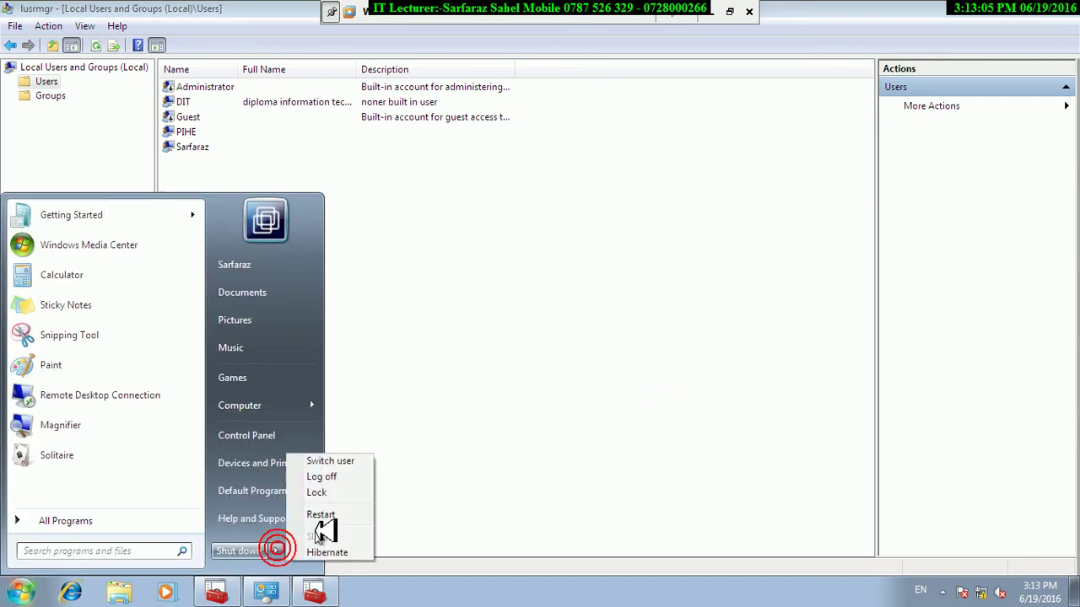
click(316, 492)
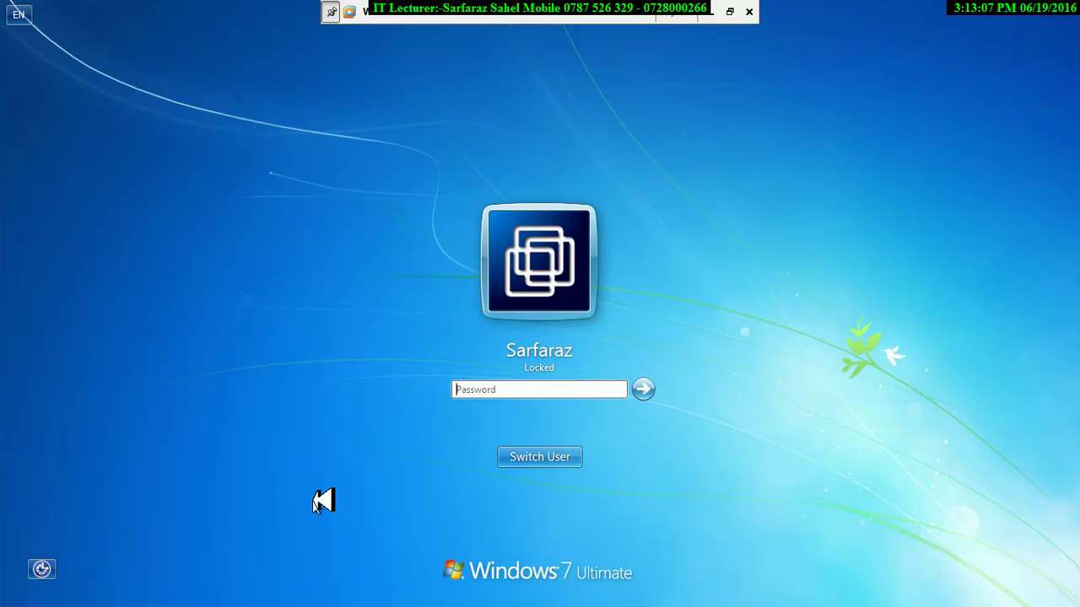
click(543, 457)
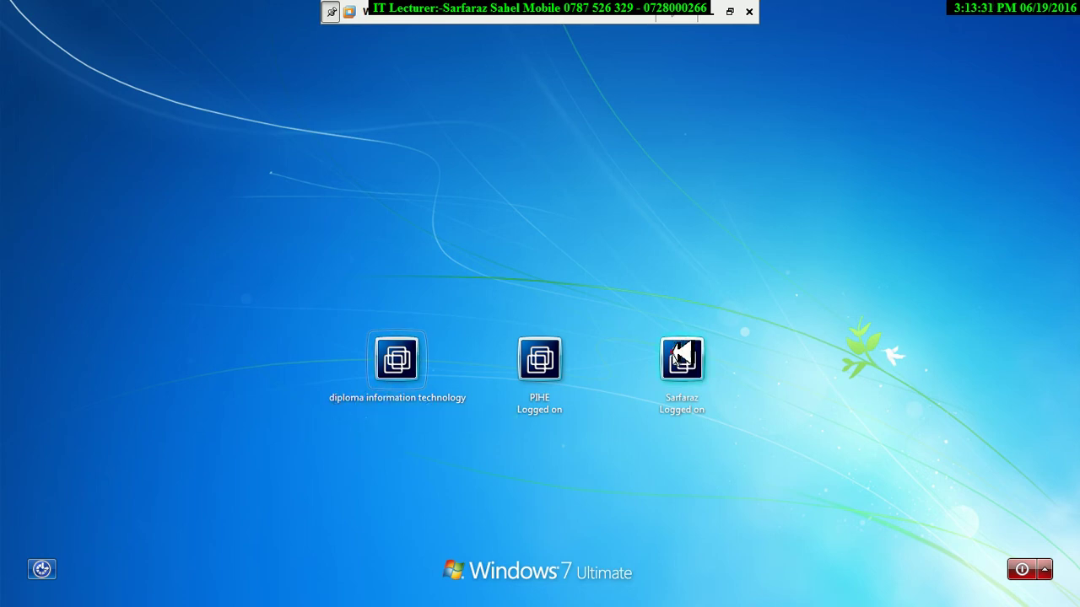
click(683, 359)
text(1234567890)
key(Return)
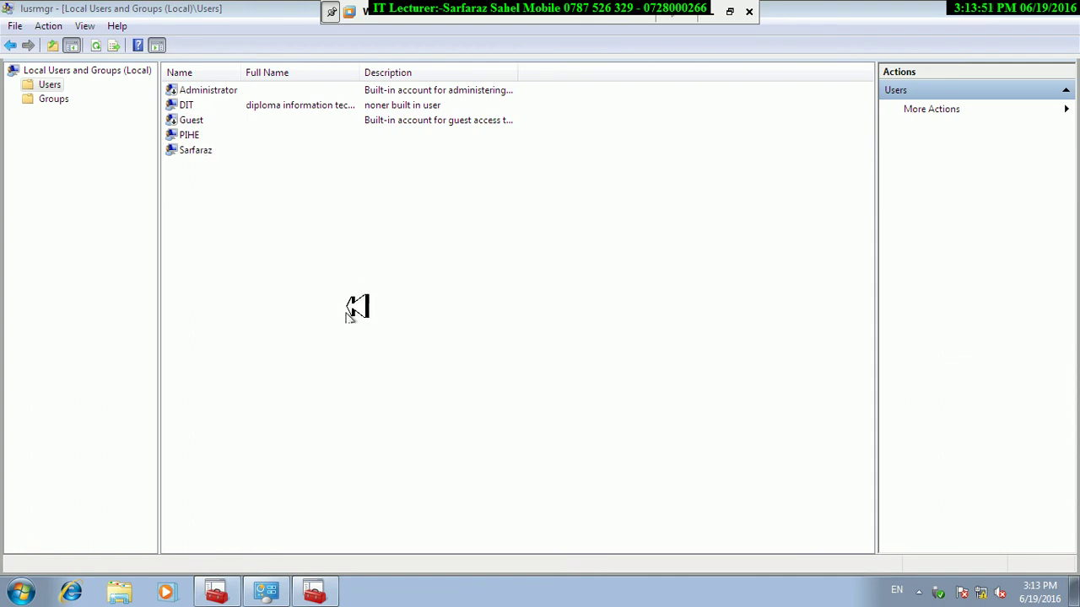
Lock the session again and go to the user switching screen.
click(14, 592)
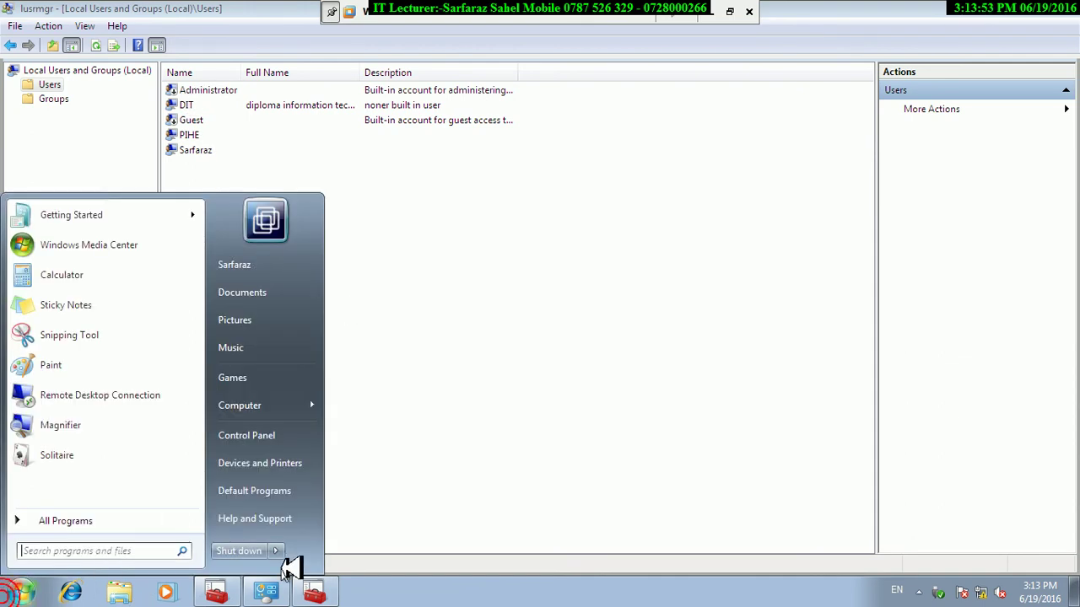
click(272, 550)
click(319, 493)
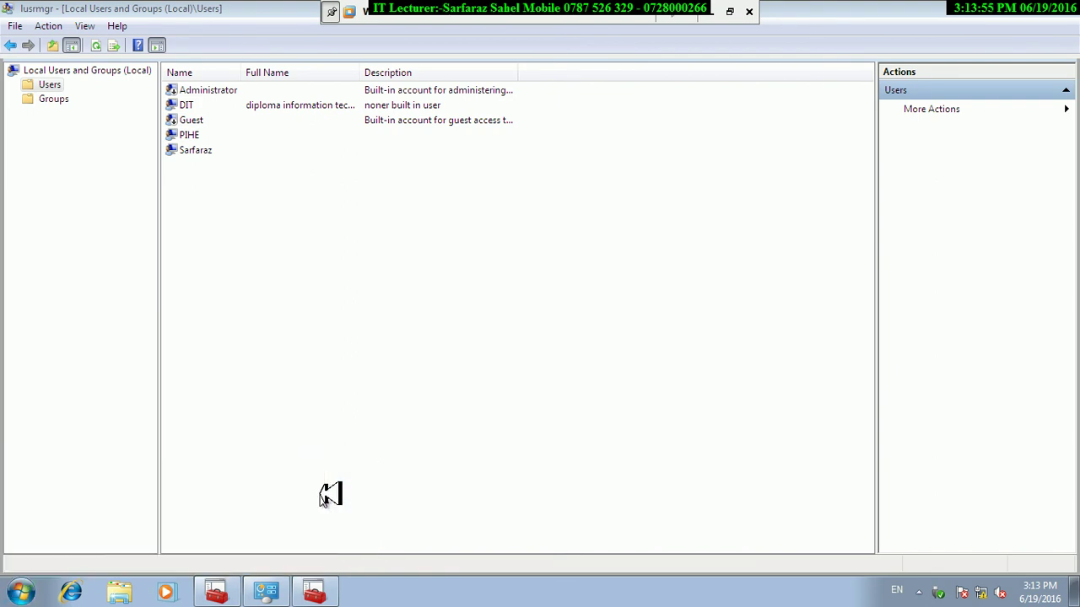
click(538, 462)
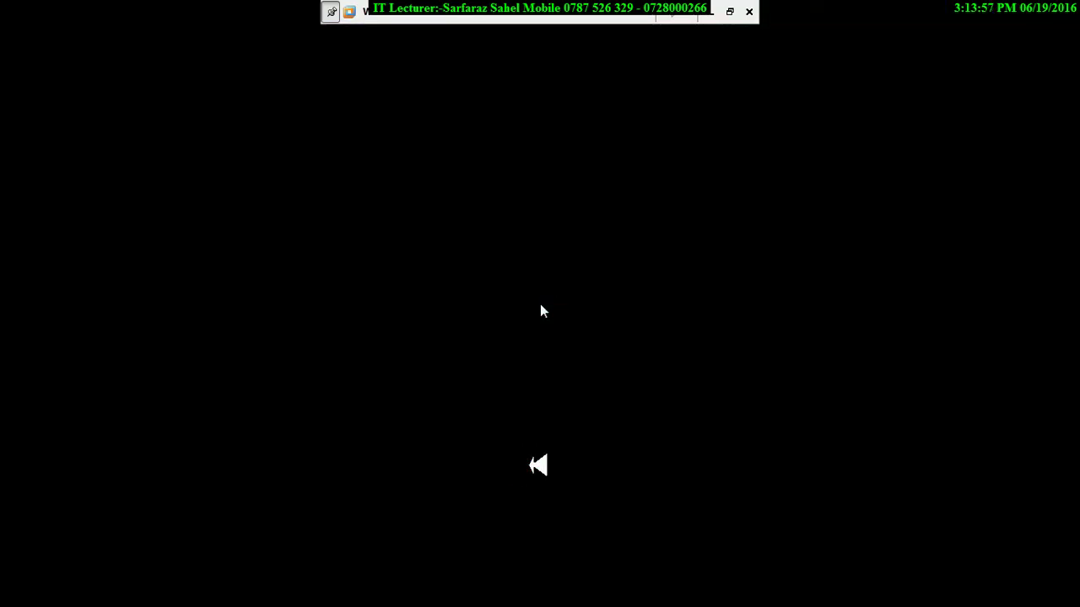
Sign in as diploma information technology, set its new password, and dismiss the KeyChanger error.
click(400, 371)
click(521, 461)
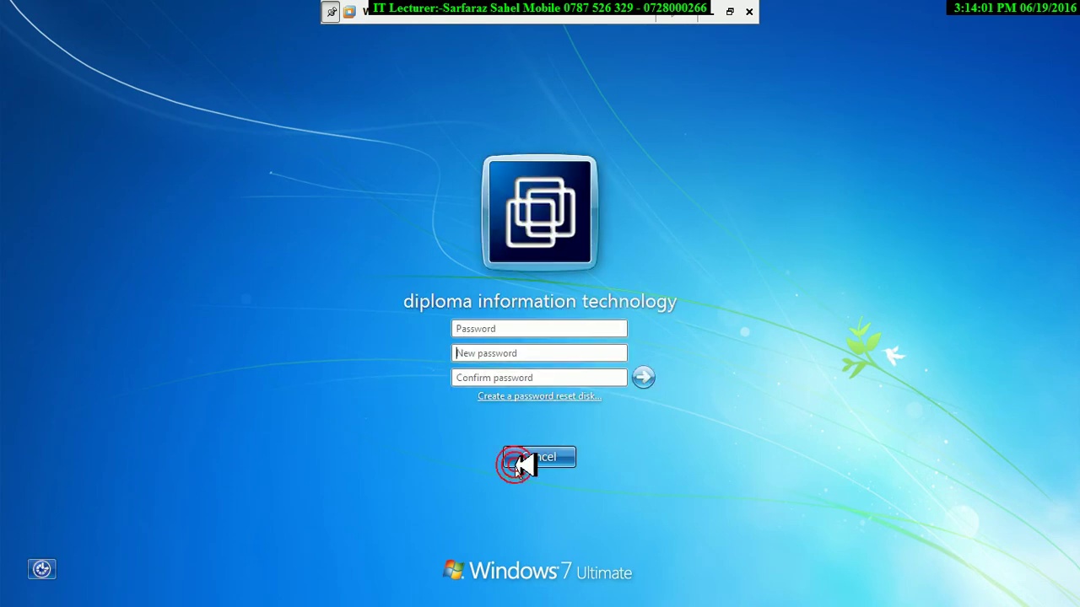
text(123)
key(Tab)
text(123)
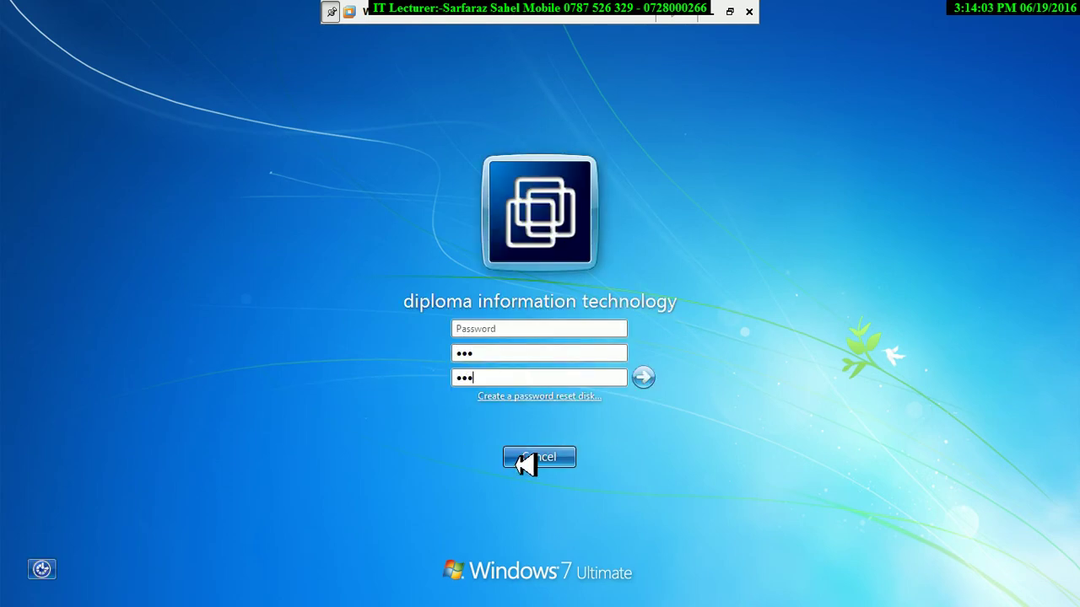
key(Return)
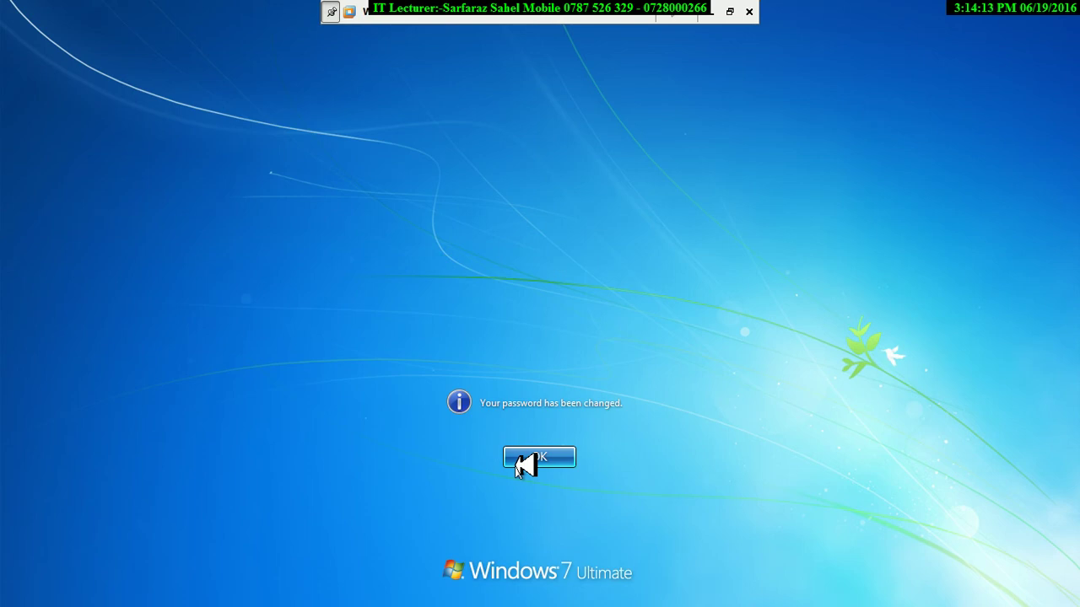
click(523, 462)
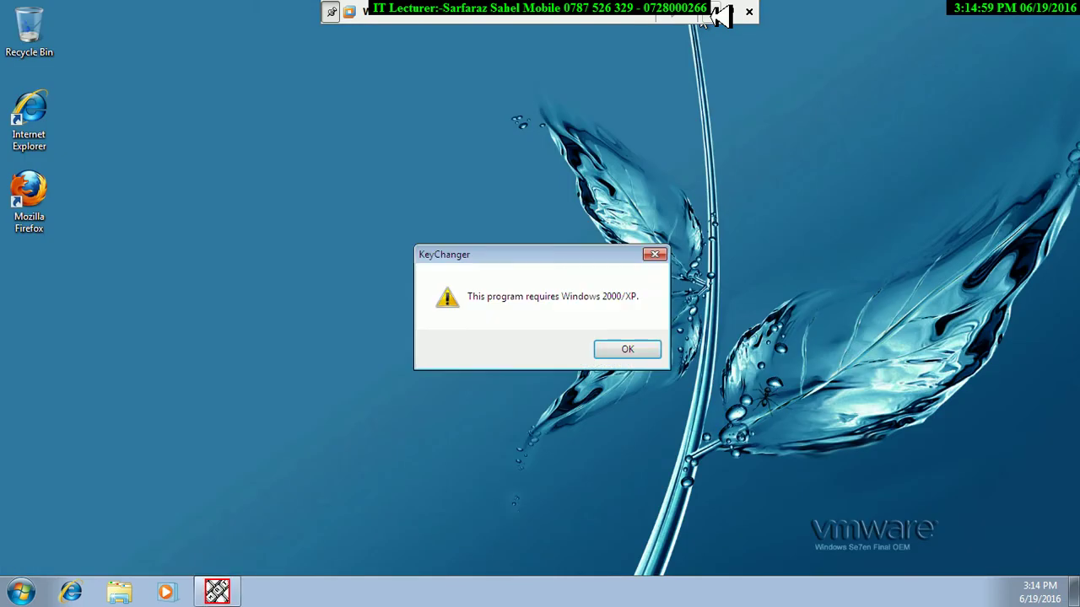
click(634, 344)
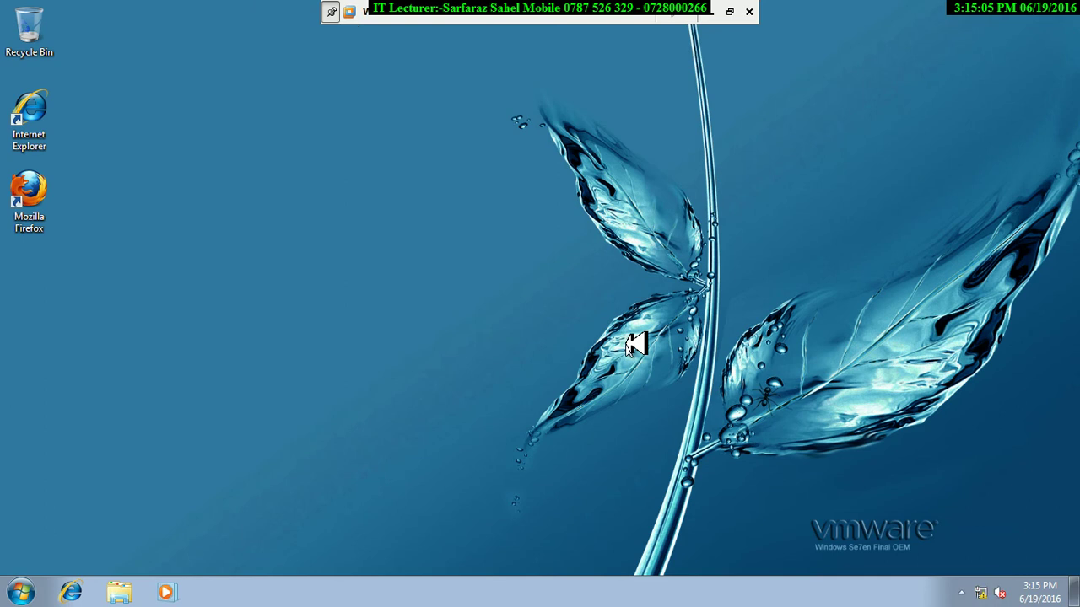
Lock the computer from the Start menu and go to Switch User.
click(28, 590)
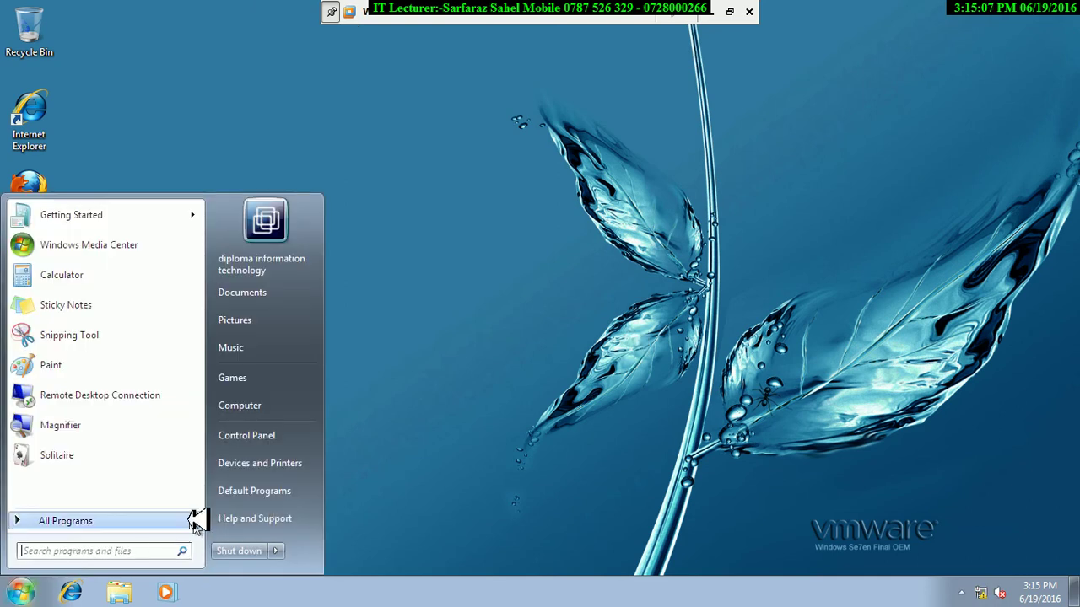
click(279, 550)
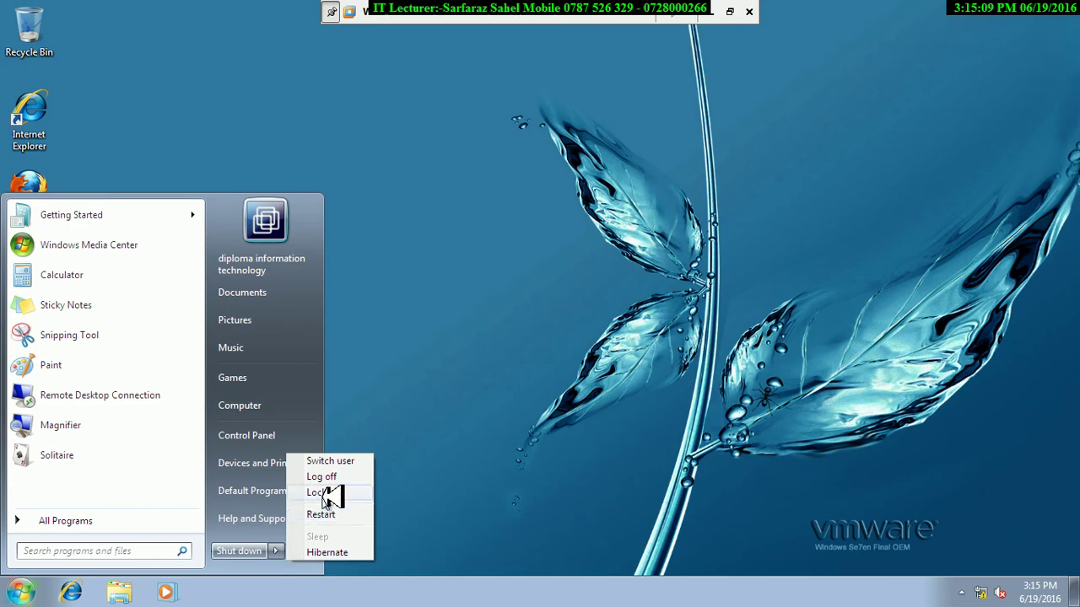
click(320, 493)
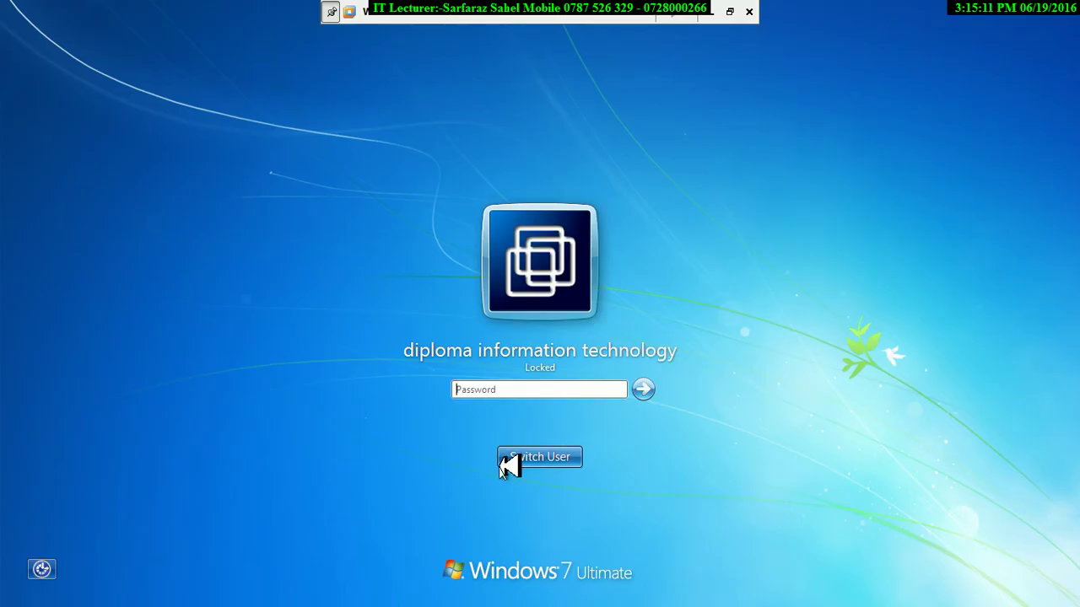
click(511, 462)
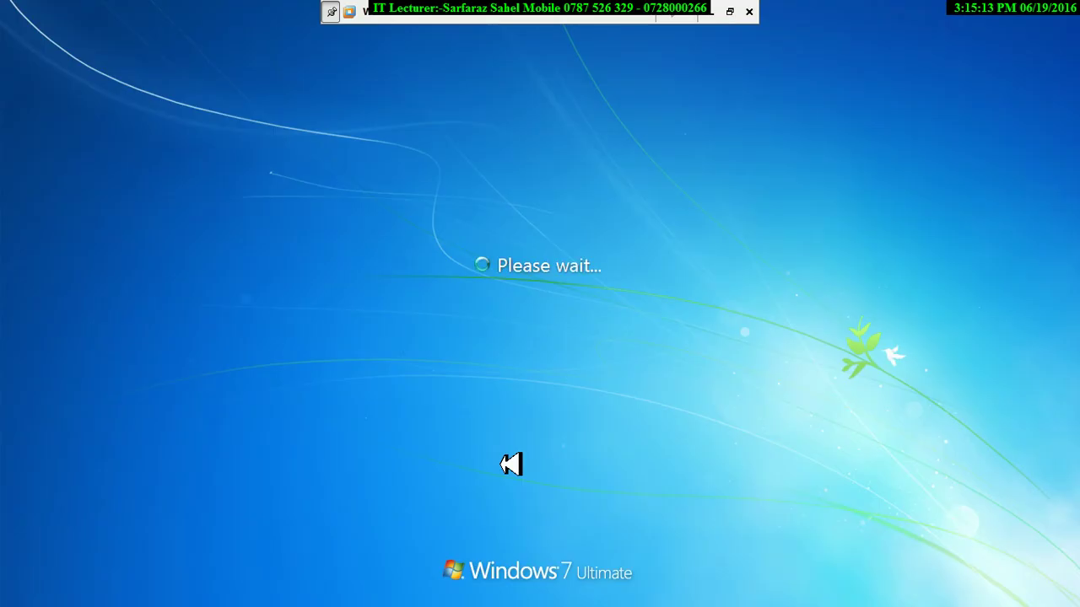
Sign in to the second account, retyping its password until correct.
click(683, 371)
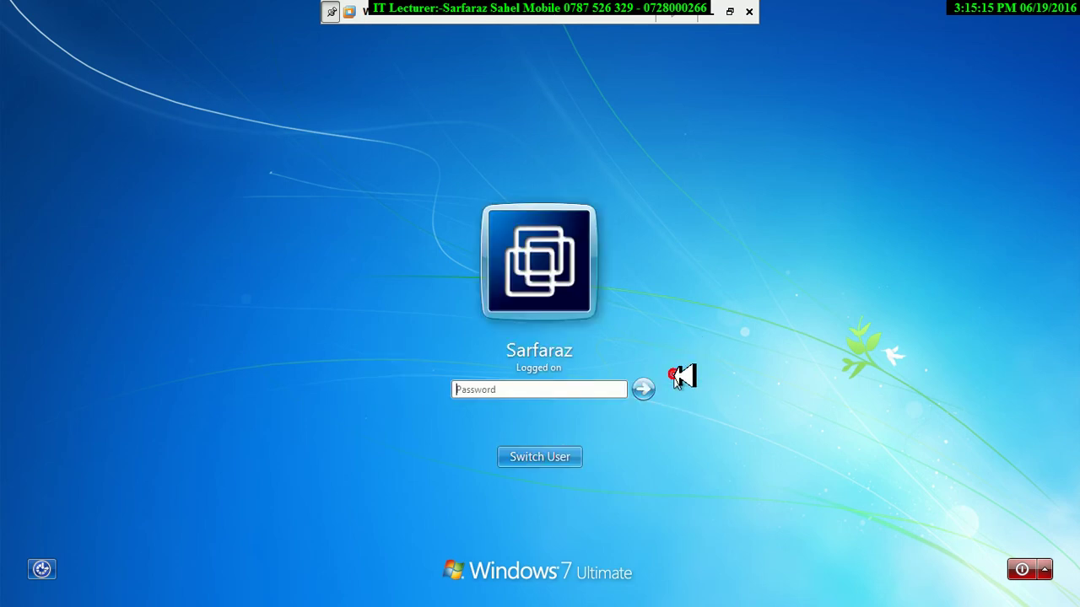
text(•••••)
key(ctrl+a)
text(••••••)
key(ctrl+a)
text(•••••••••)
key(Return)
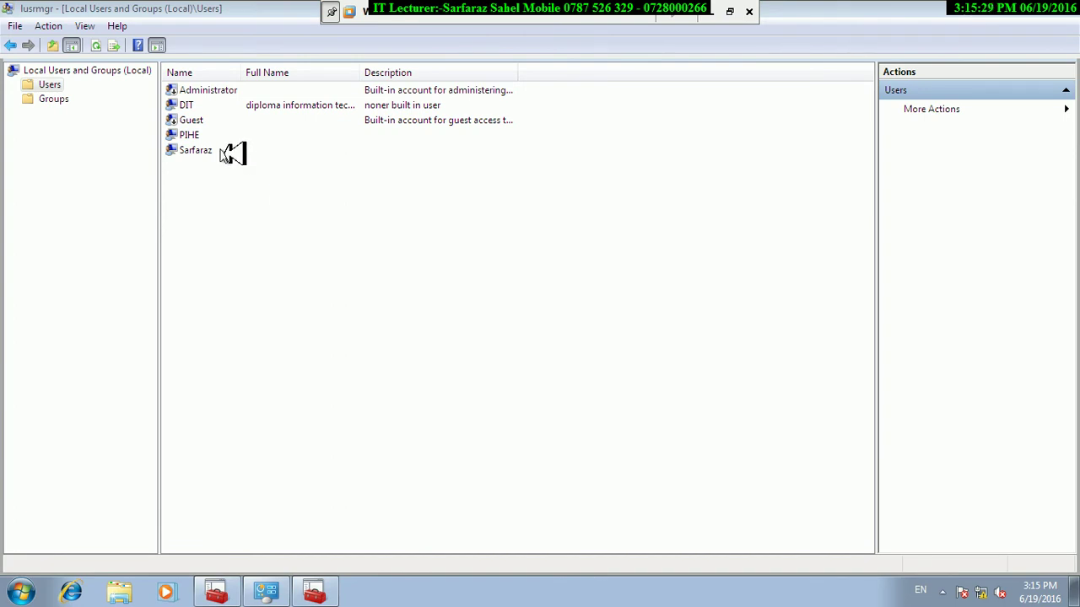
Reset the DIT account's password via Set Password, accepting the warning and confirming the new password.
right_click(190, 106)
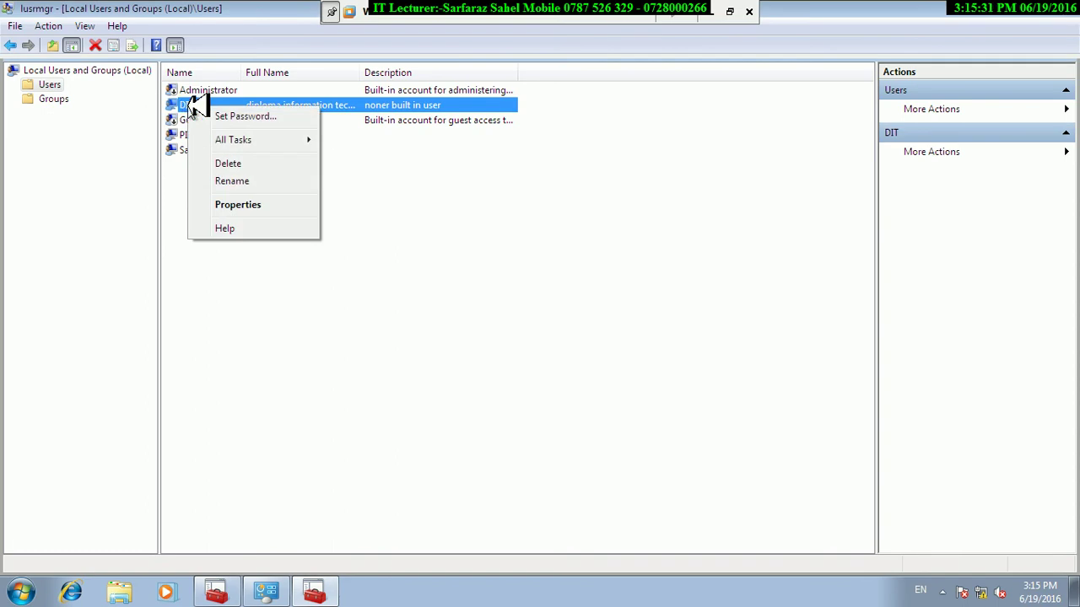
click(236, 116)
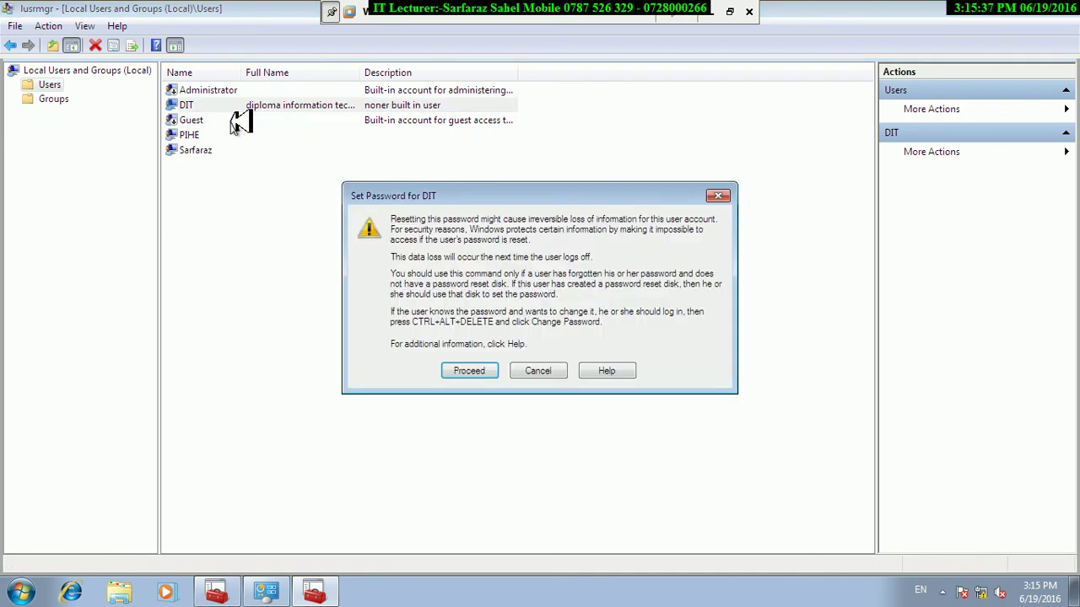
click(469, 368)
text(•)
key(Tab)
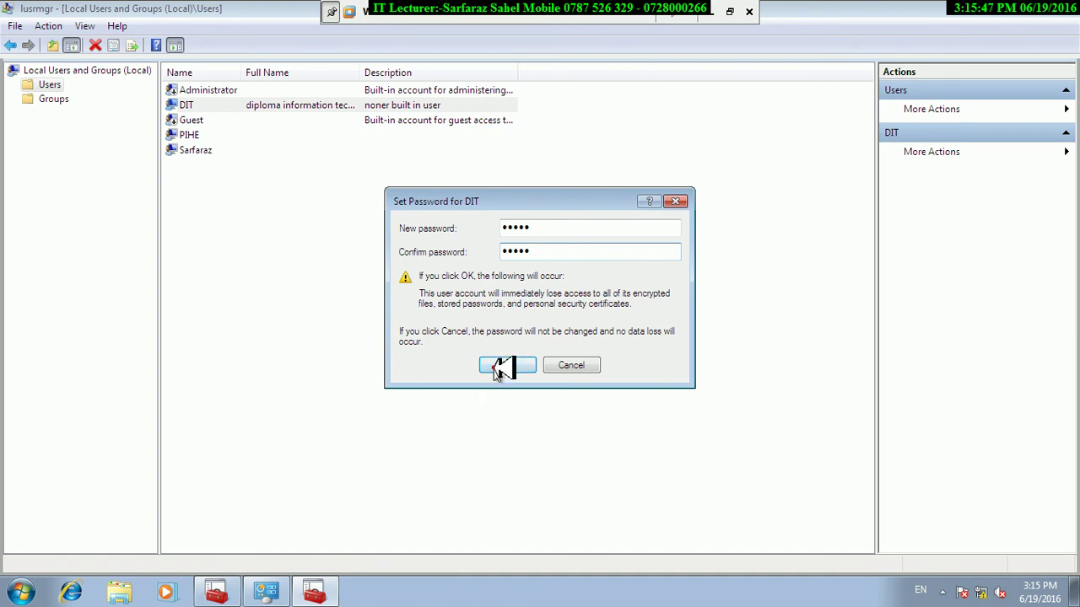
click(502, 368)
click(620, 330)
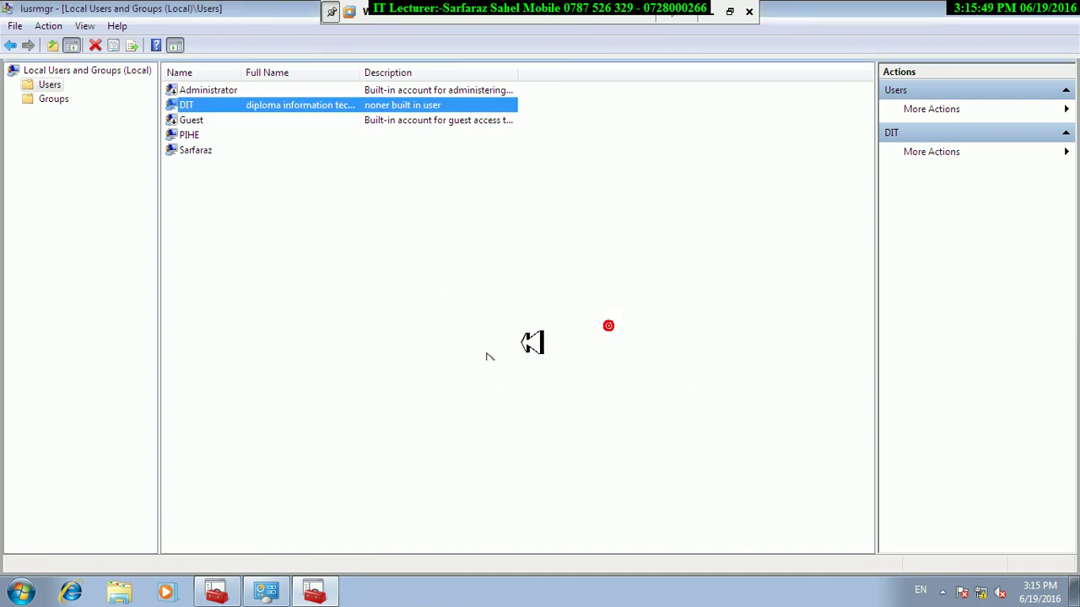
click(18, 595)
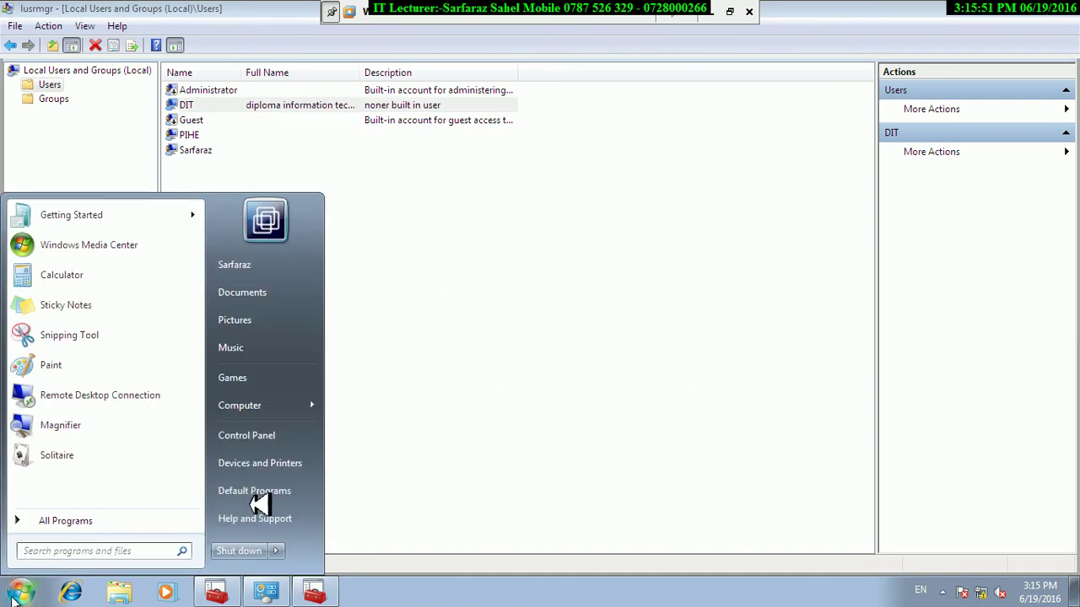
click(277, 551)
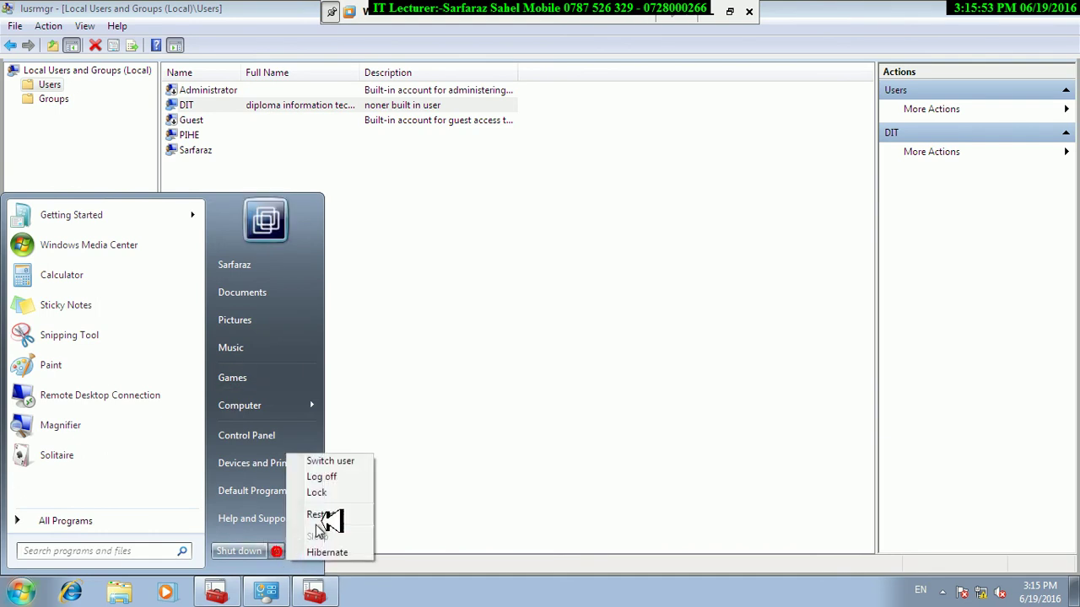
Lock the PC and sign in as diploma information technology with its new password.
click(336, 493)
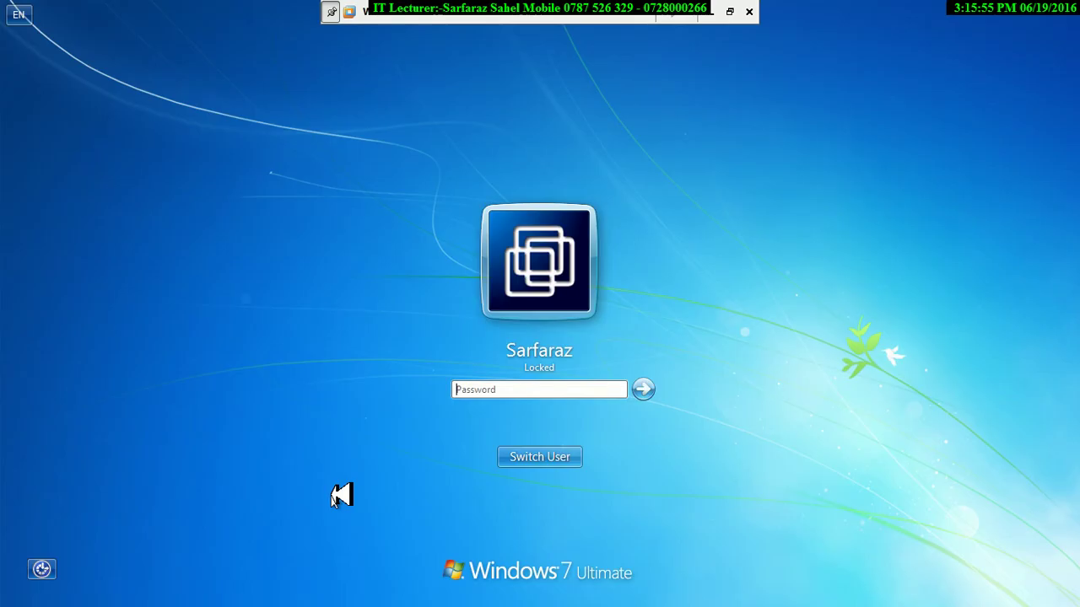
click(548, 456)
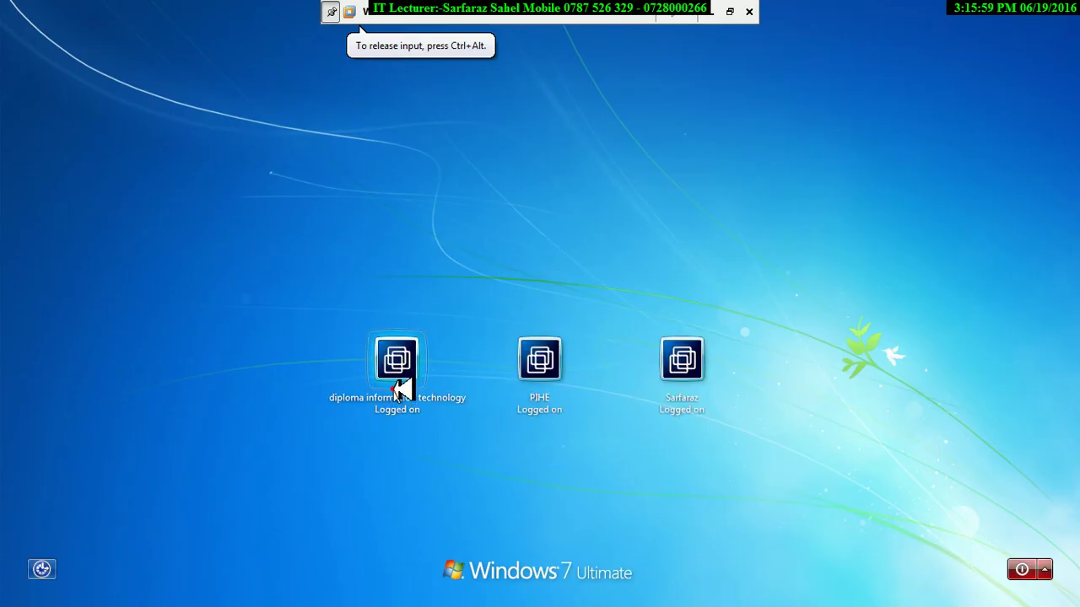
click(397, 384)
text(12)
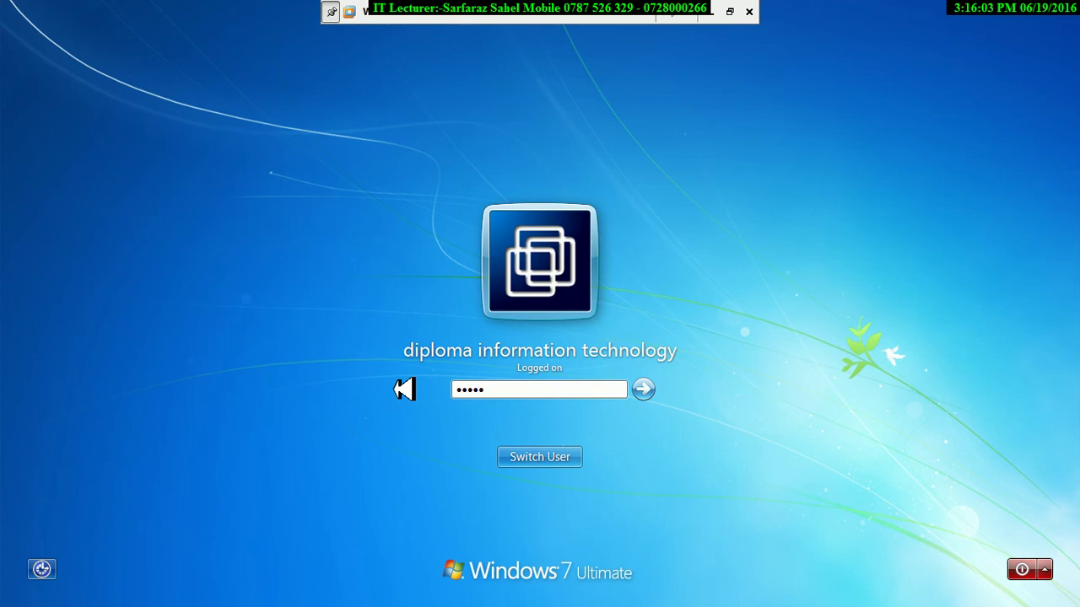
click(644, 390)
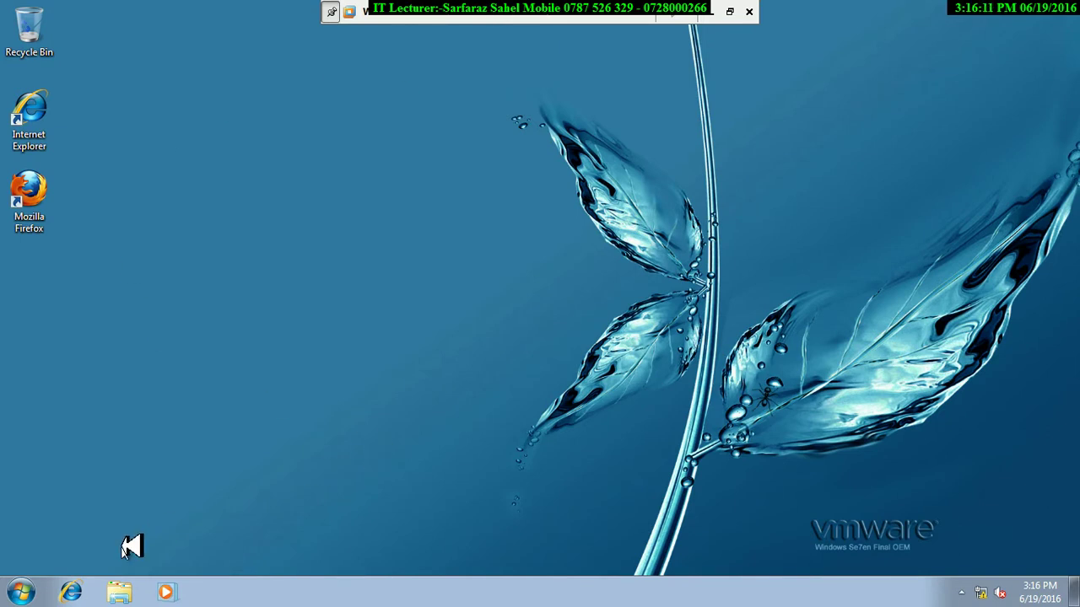
Lock the DIT session and pick the second account on the logon screen.
click(34, 594)
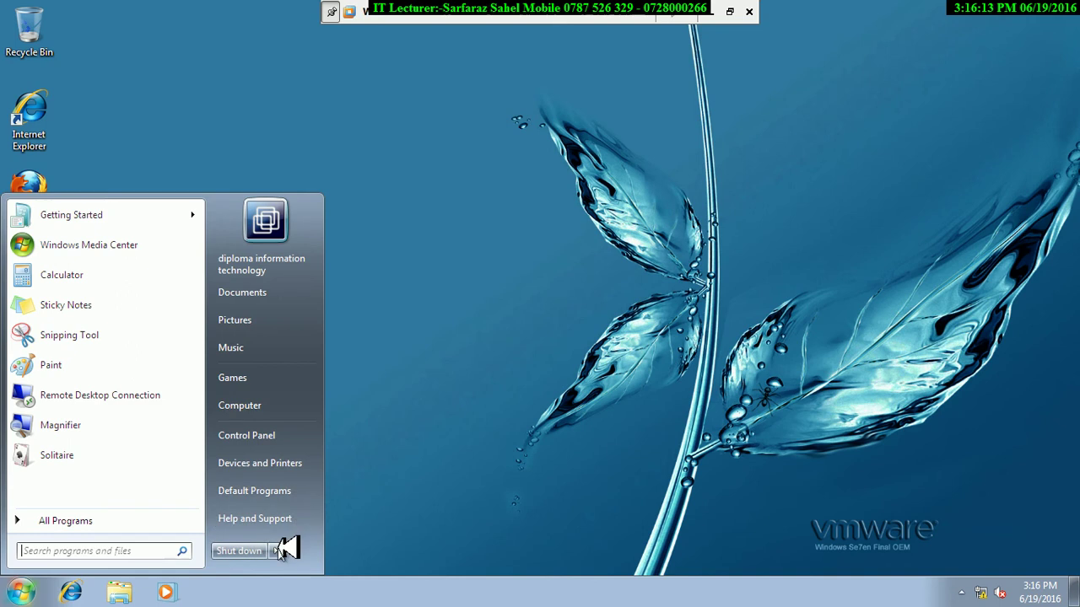
mouse_move(277, 550)
click(339, 495)
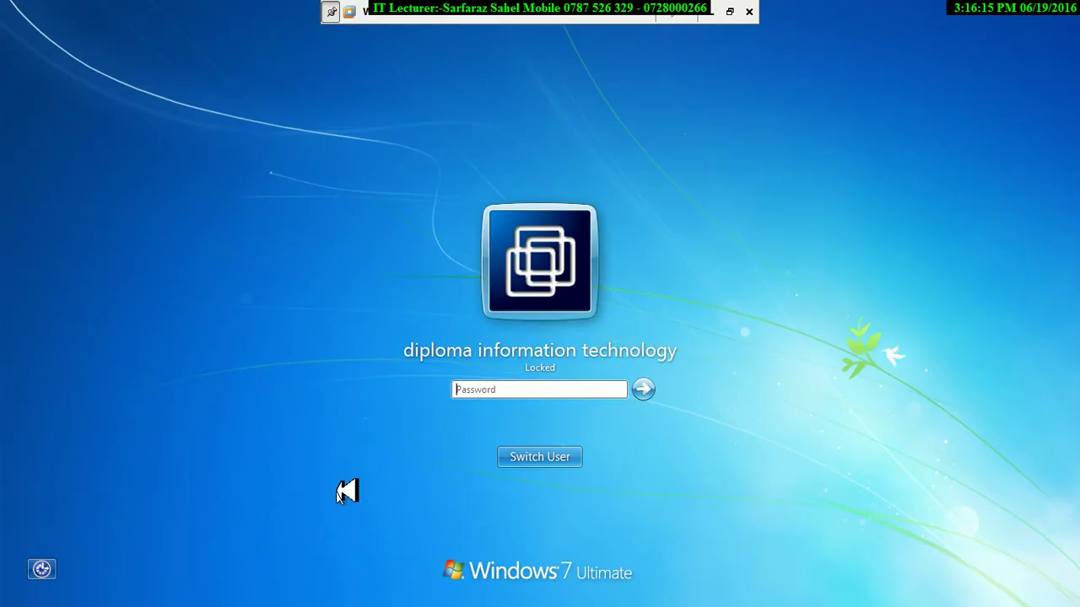
click(526, 458)
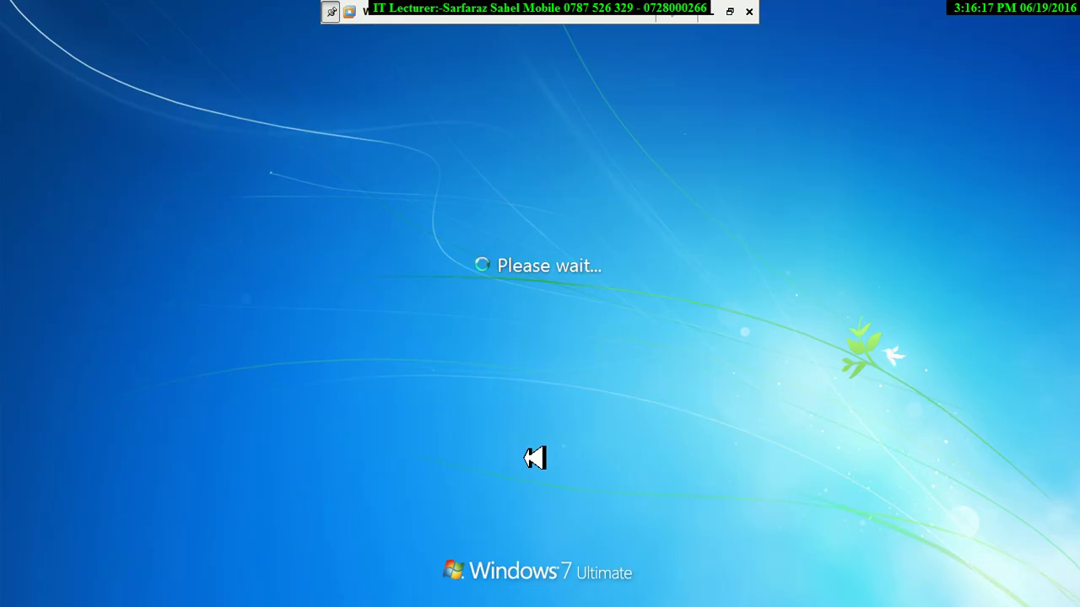
click(712, 358)
Finish signing in to the second account and inspect the DIT account's context menu.
text(12345678)
key(Return)
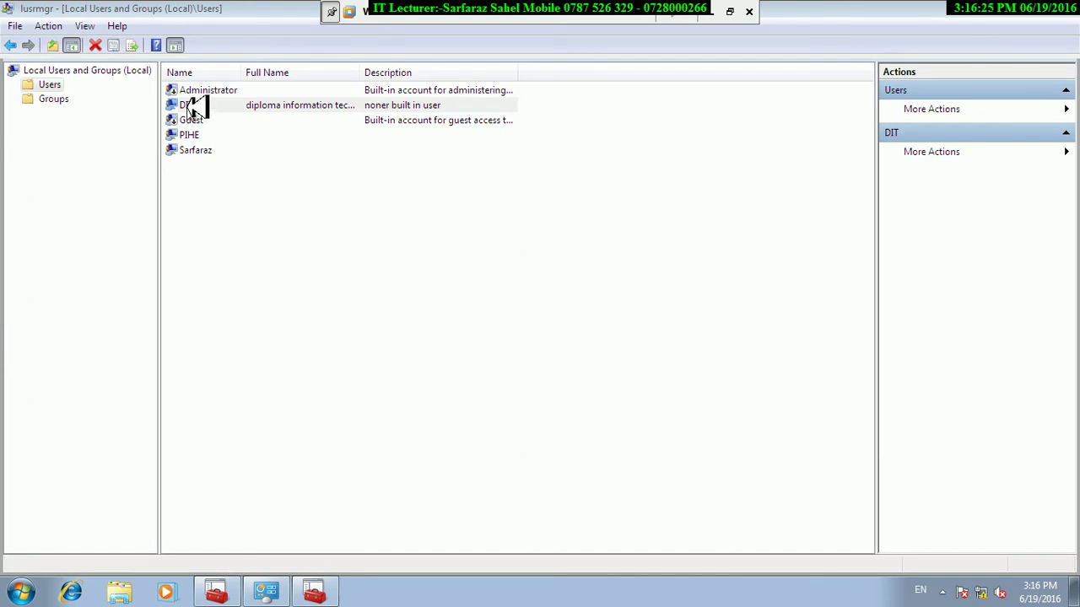
right_click(188, 105)
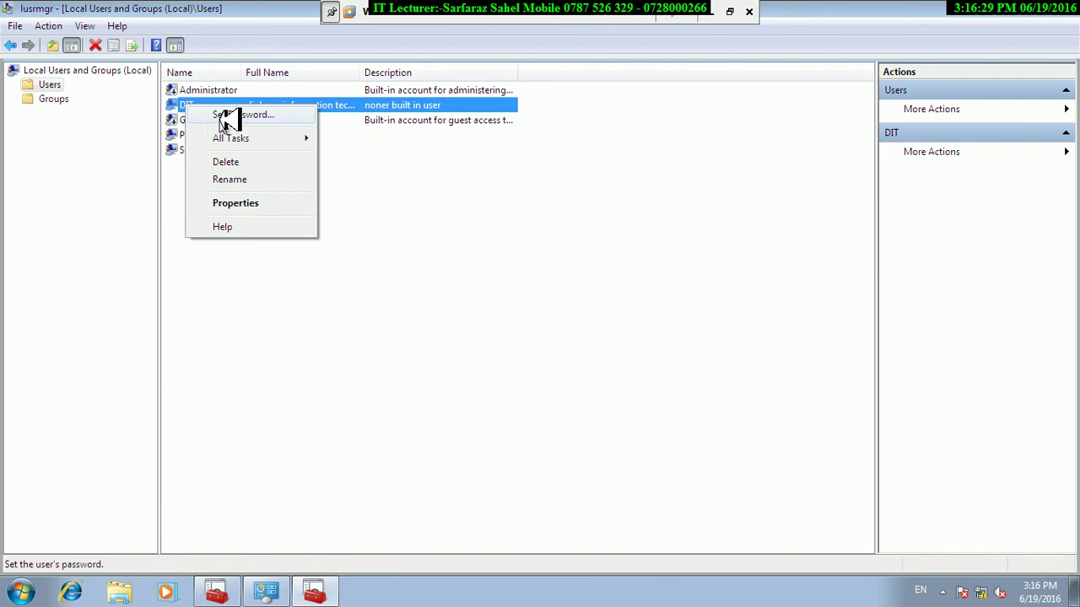
mouse_move(234, 140)
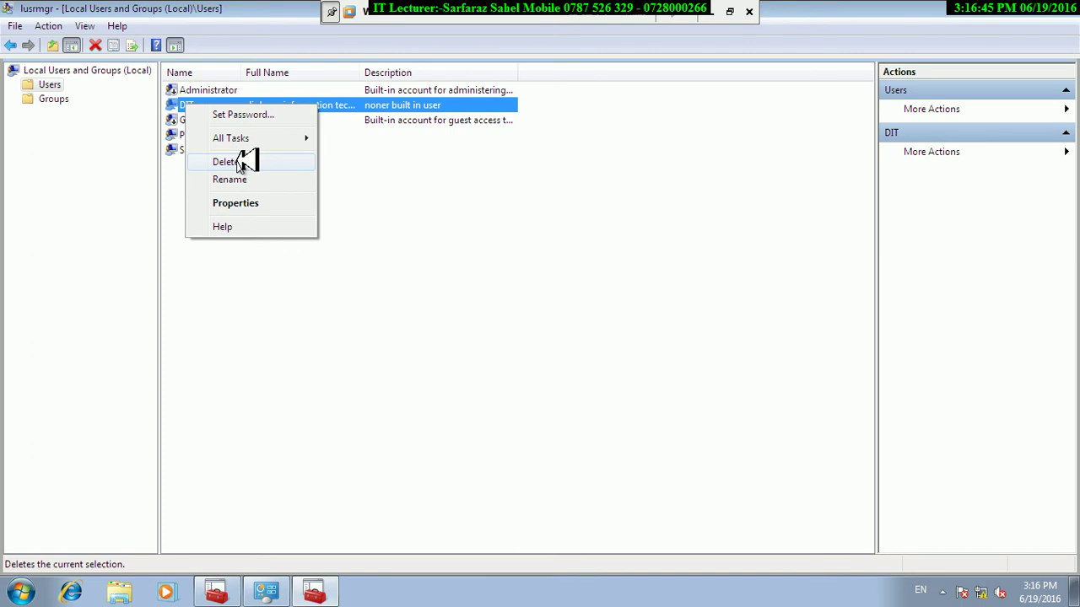
click(378, 205)
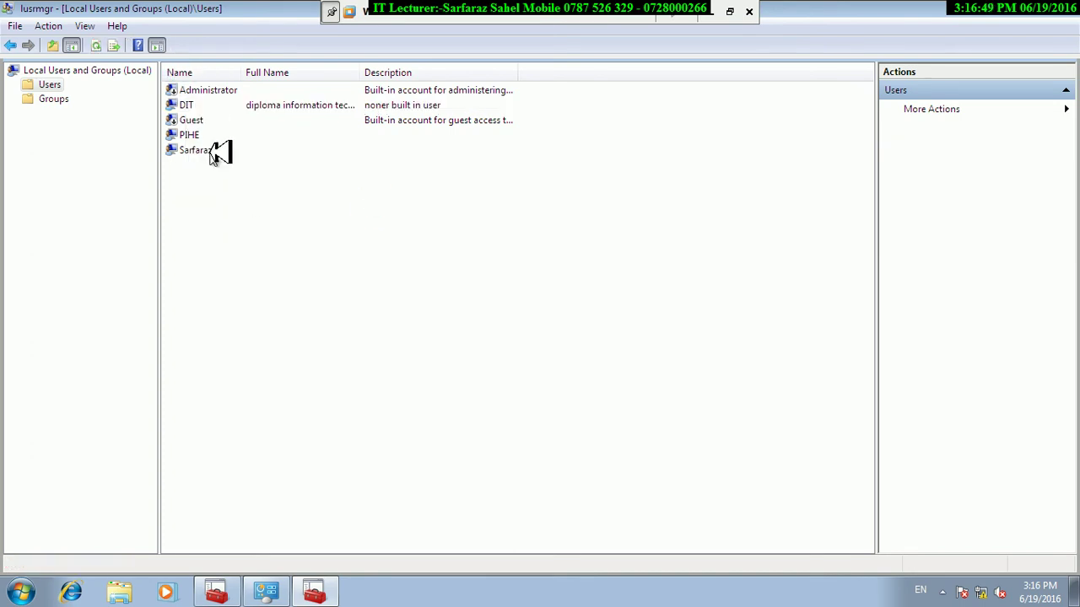
click(212, 152)
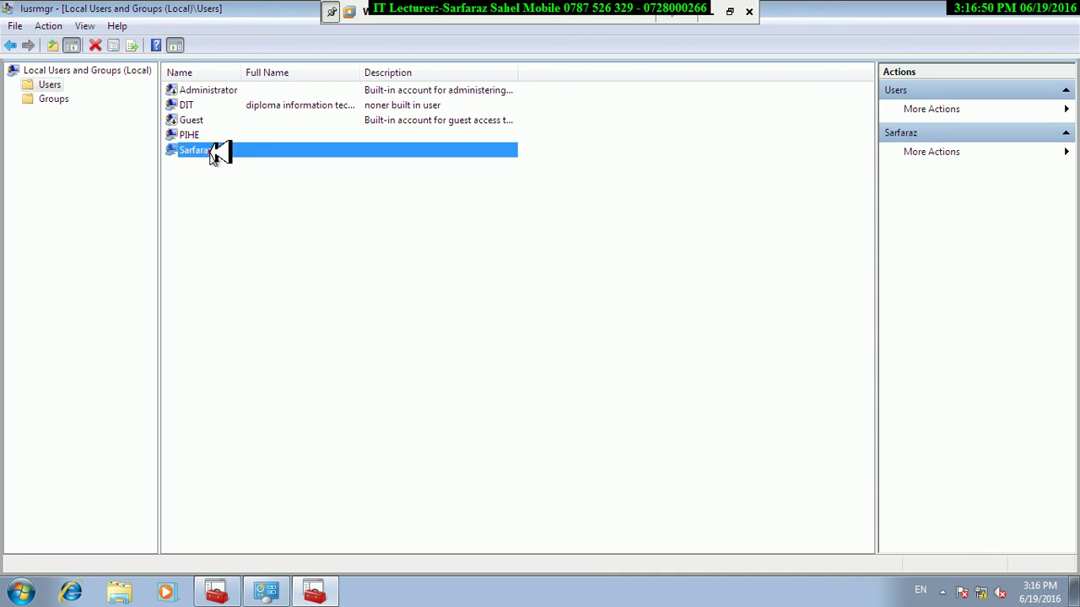
Delete the DIT user, confirming both warnings including the still-logged-on one.
right_click(194, 105)
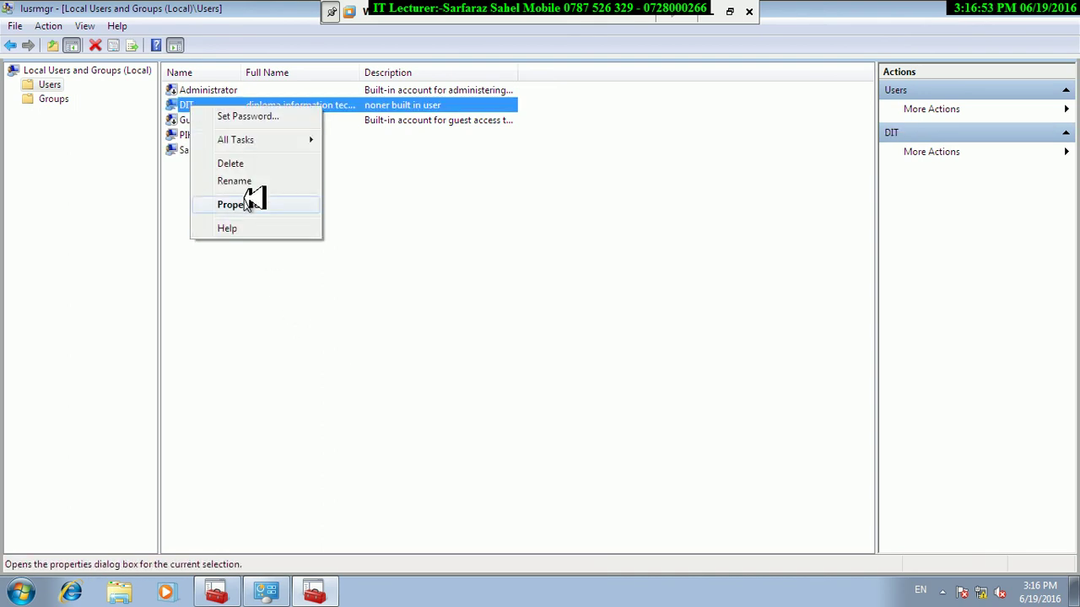
click(228, 164)
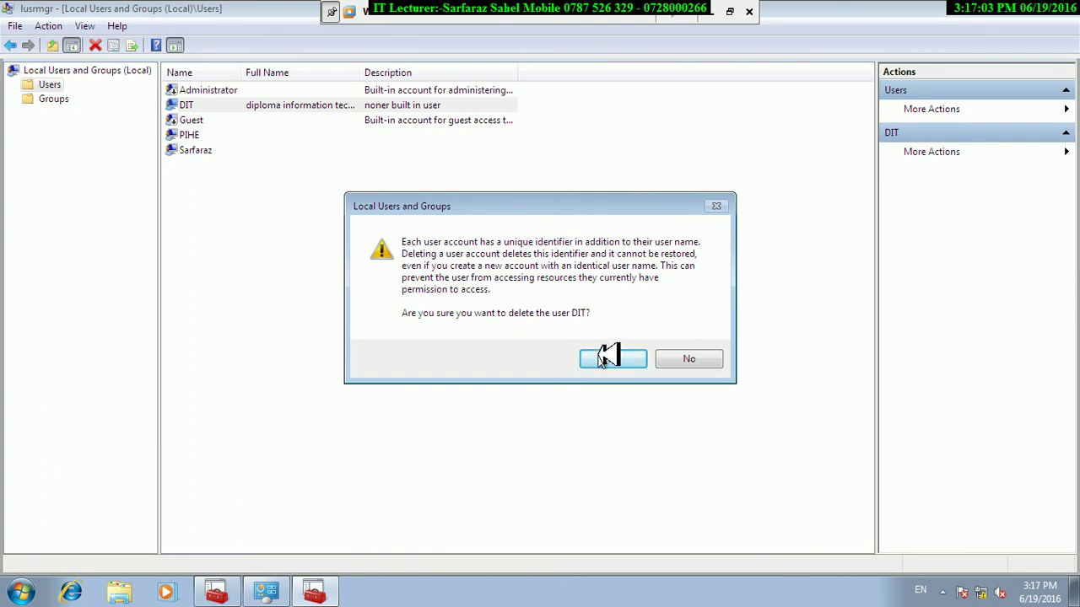
click(605, 356)
click(601, 352)
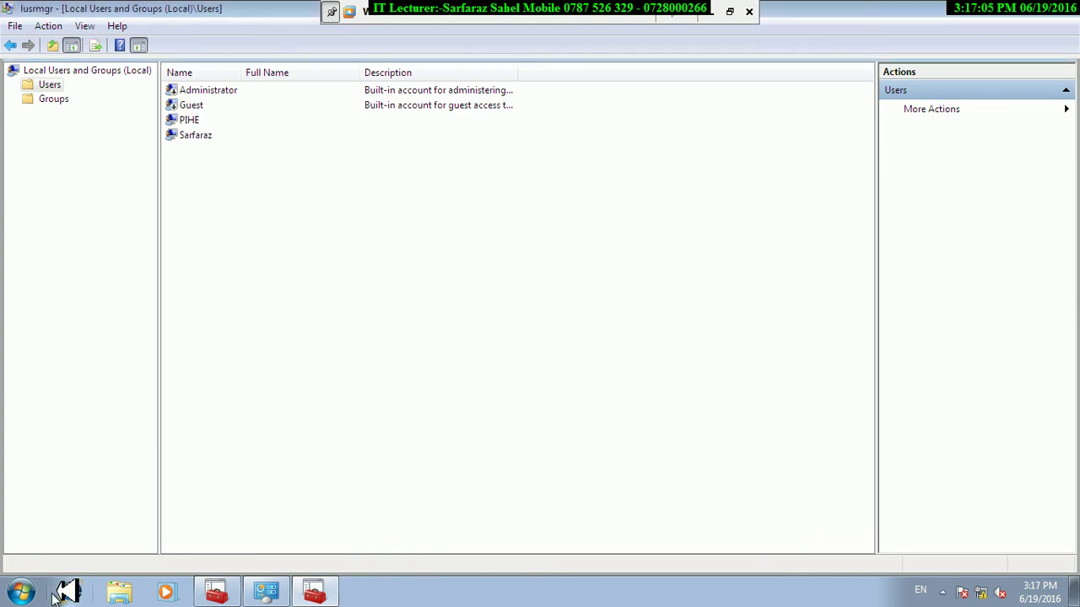
Lock the PC, switch user, and sign back in to the other account with its password.
click(24, 592)
click(279, 555)
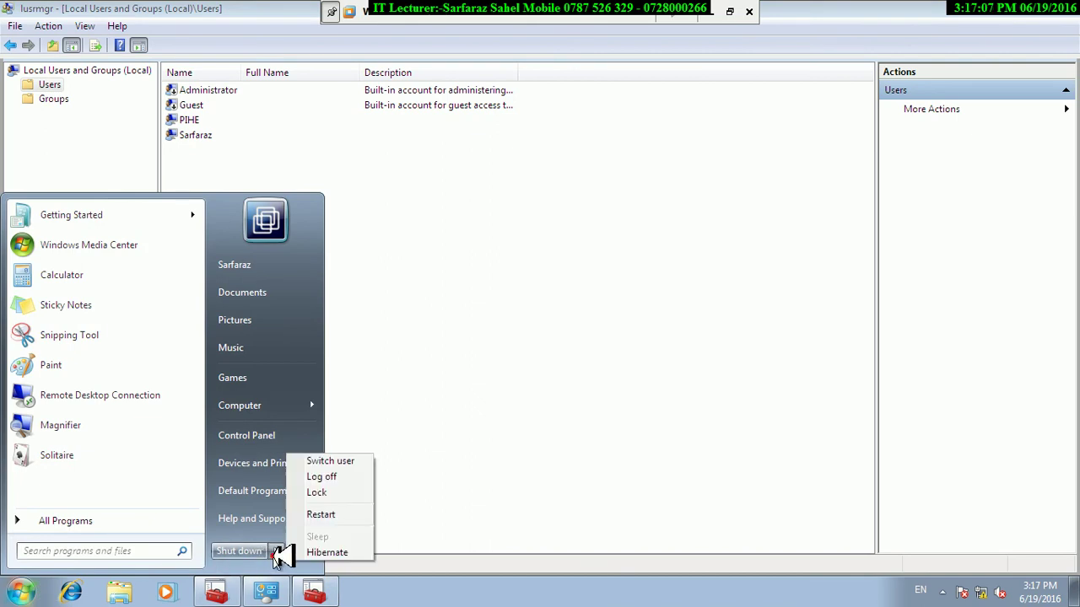
click(333, 499)
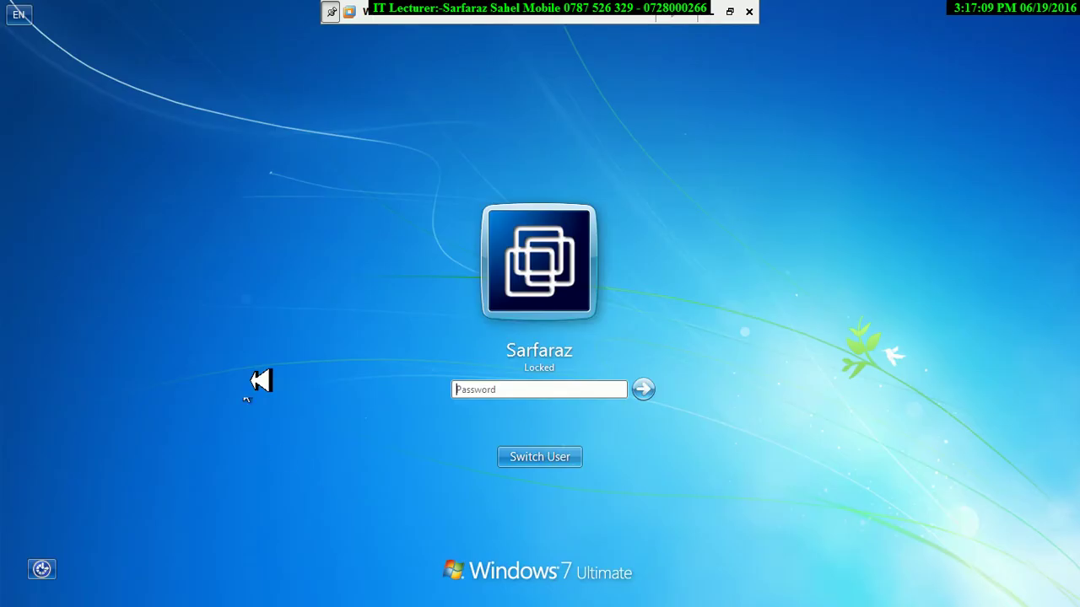
click(516, 452)
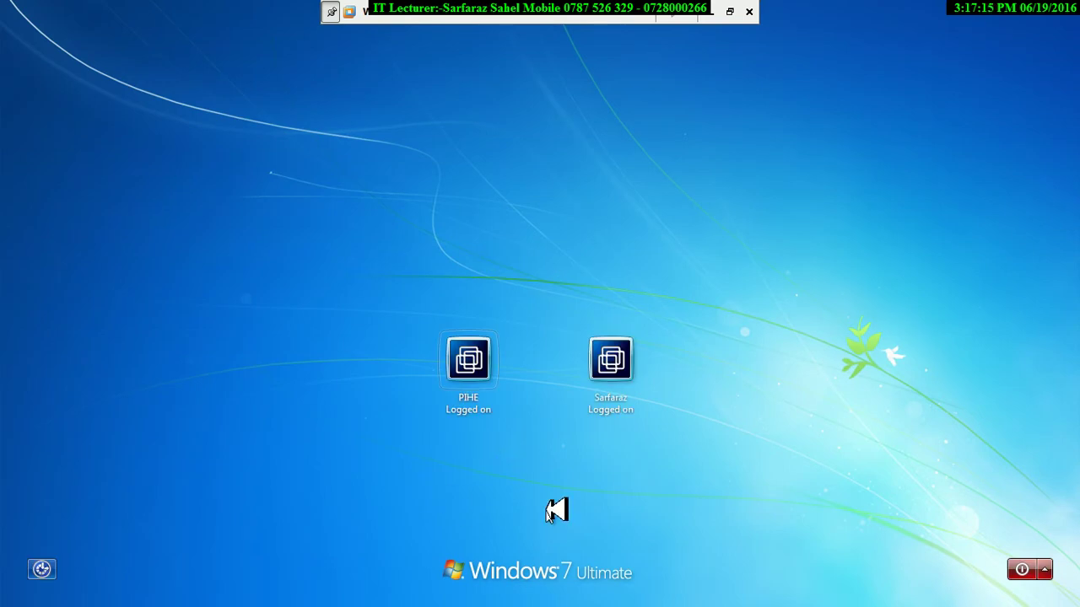
click(609, 381)
text(abcde)
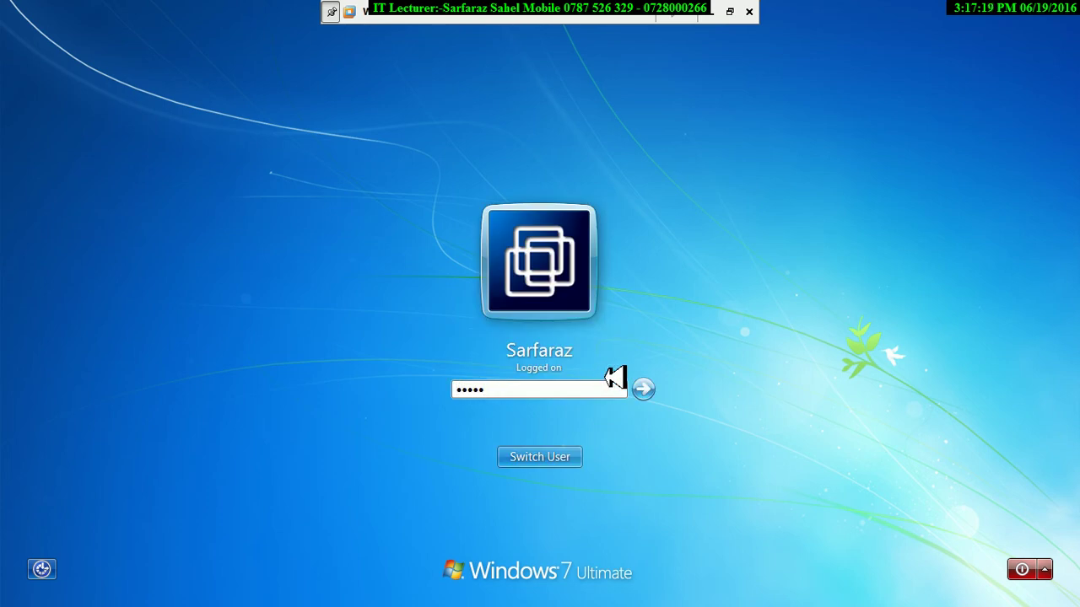
key(Return)
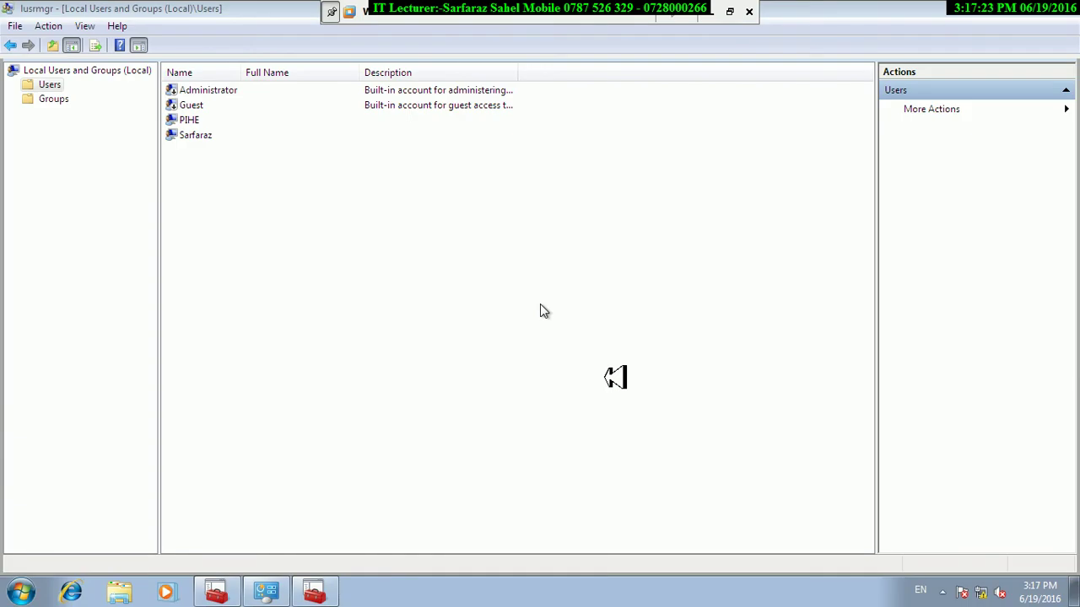
Rename the account listed after Guest to its new user name.
right_click(197, 122)
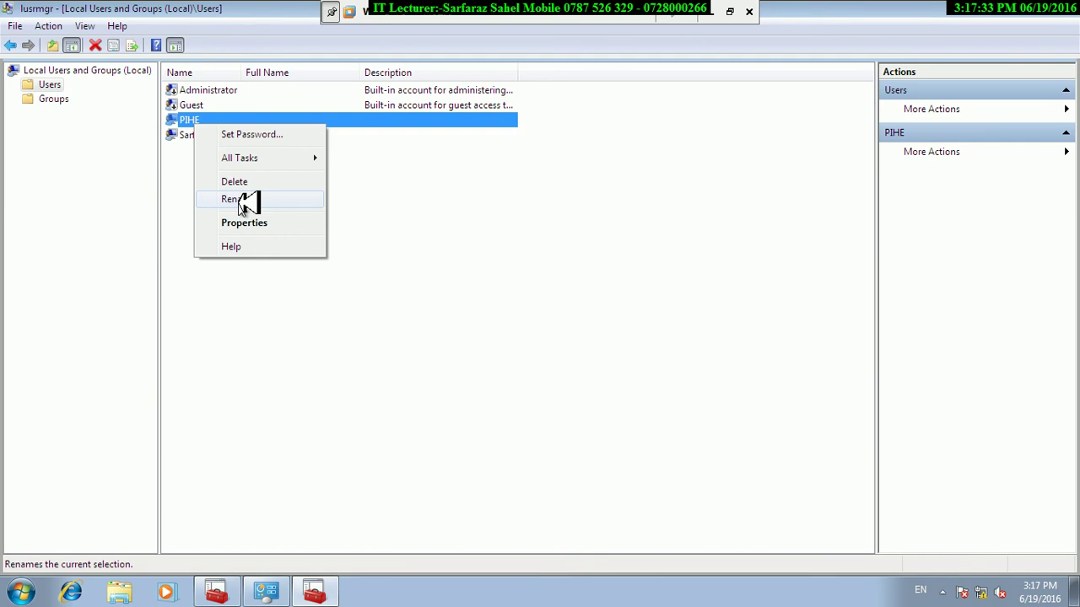
click(241, 202)
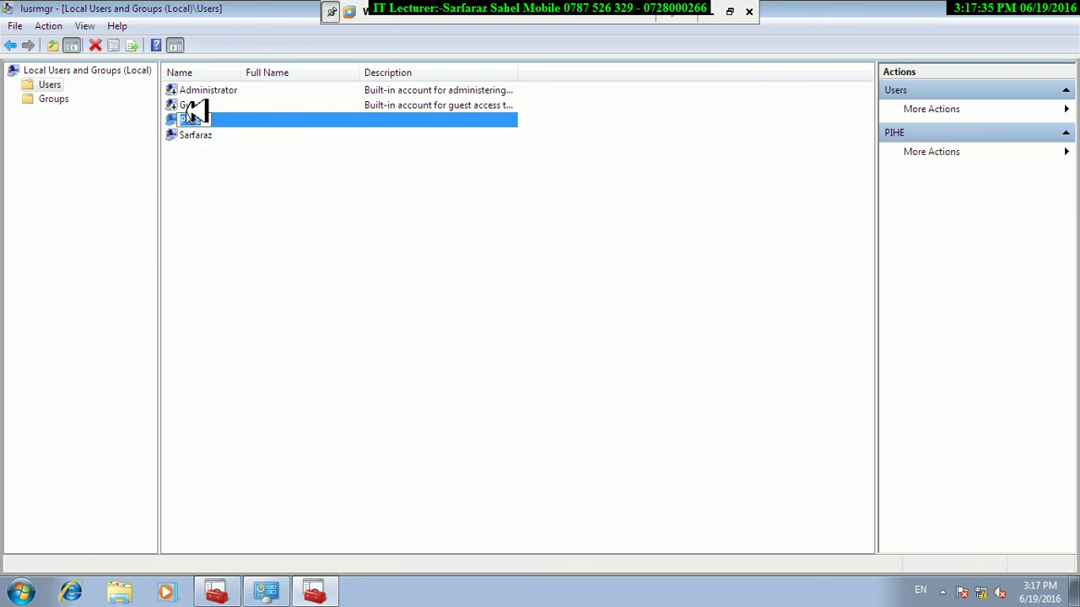
text(parmakhtag)
key(Return)
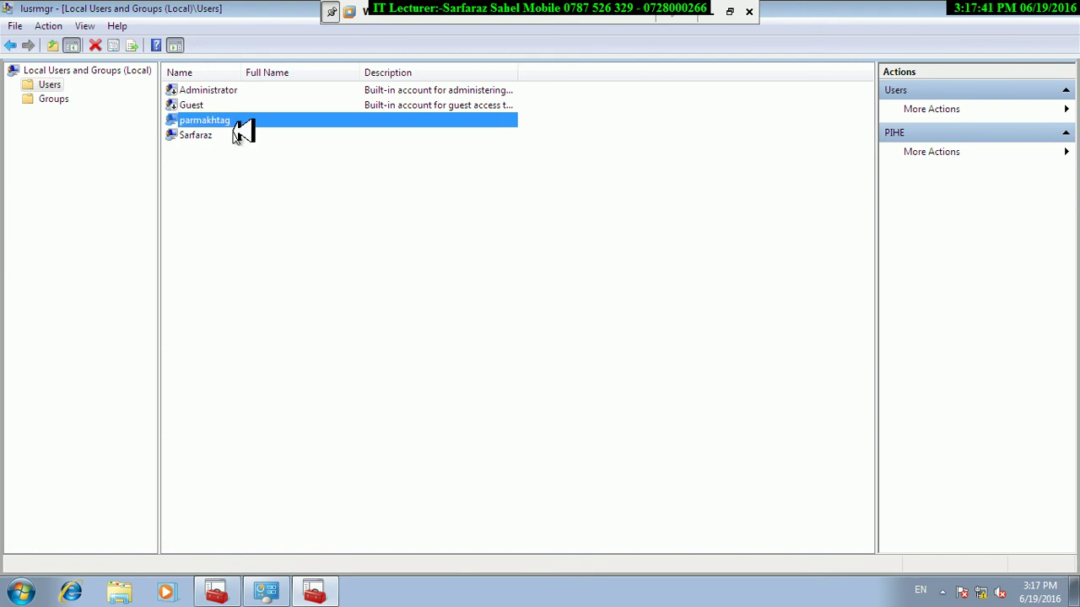
Lock the PC to view the logon tiles, then sign back in to the other account.
click(34, 586)
mouse_move(281, 553)
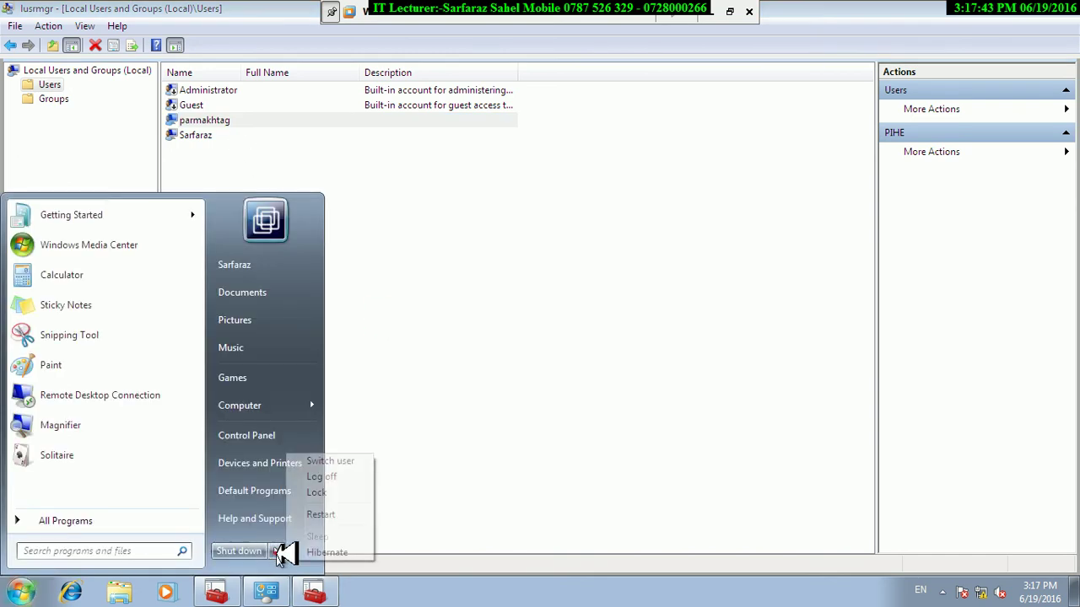
click(317, 493)
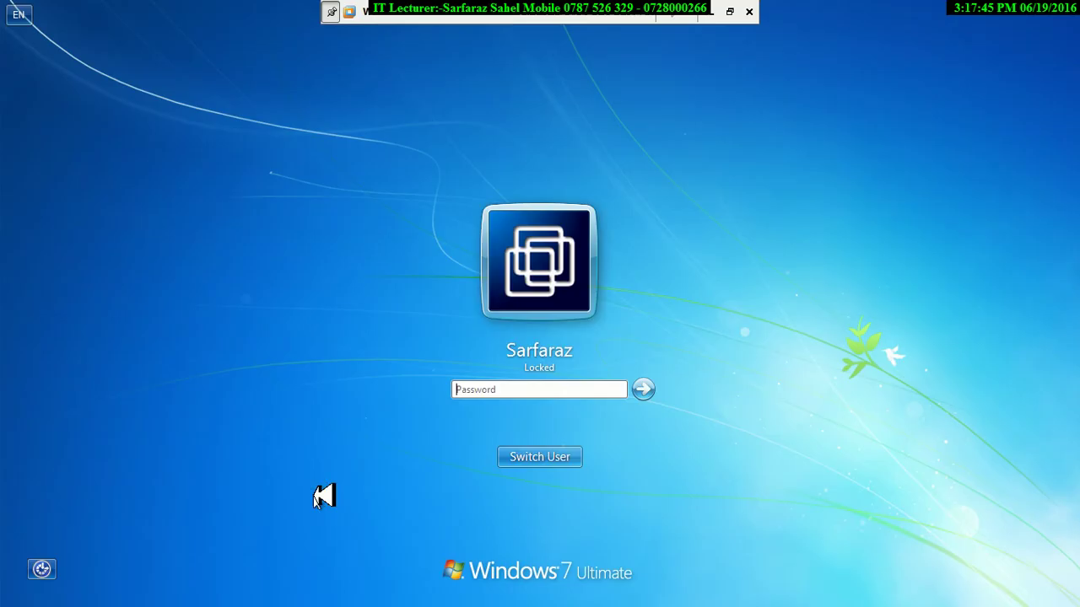
click(530, 458)
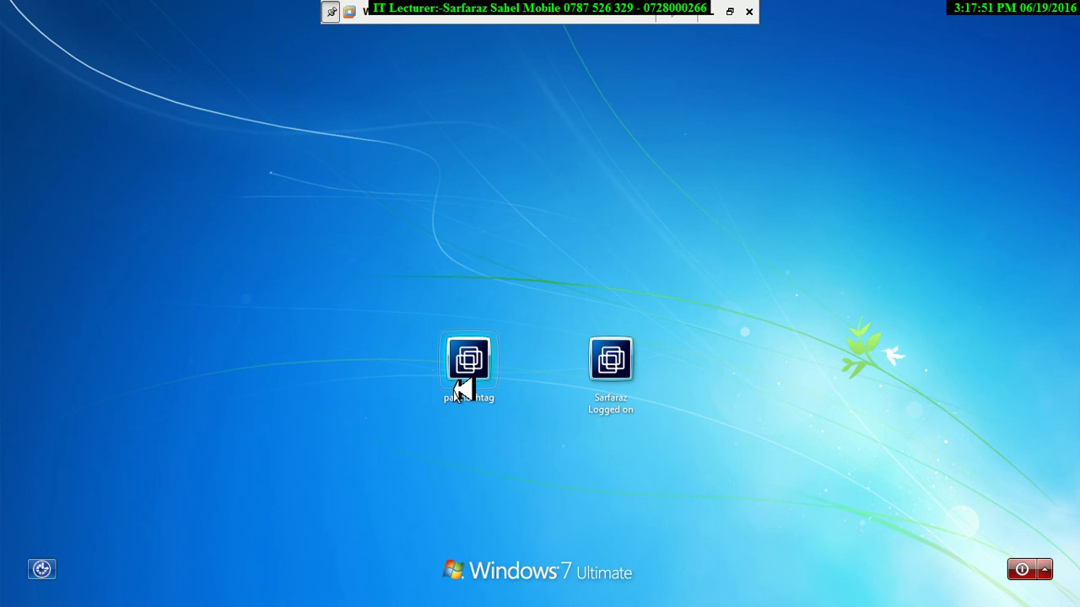
click(632, 361)
text(•••••••••)
key(Return)
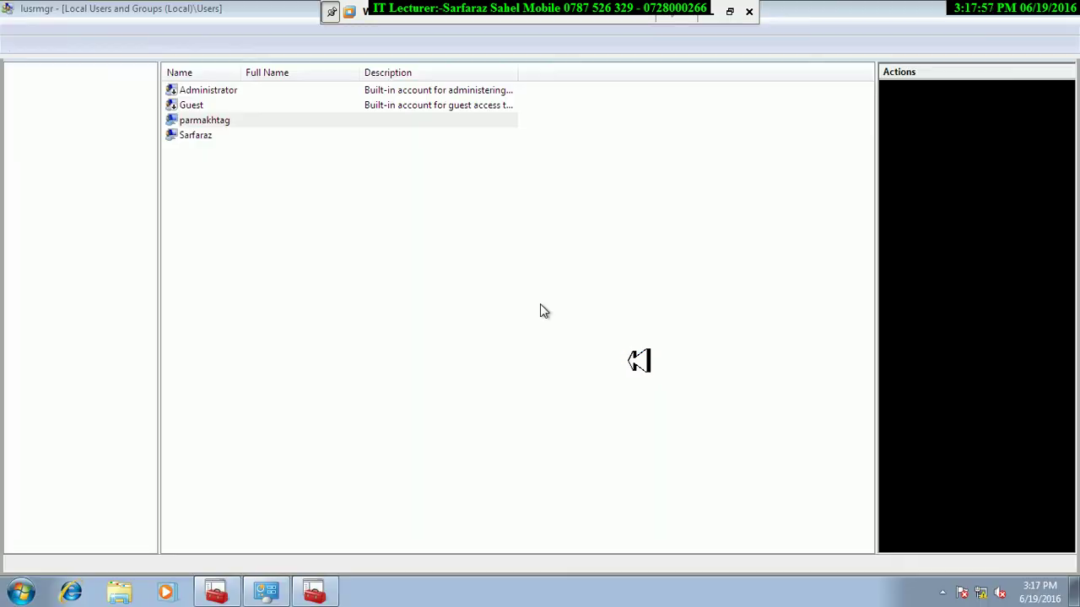
Tick 'User must change password at next logon' for the renamed account, apply, and verify it.
right_click(218, 121)
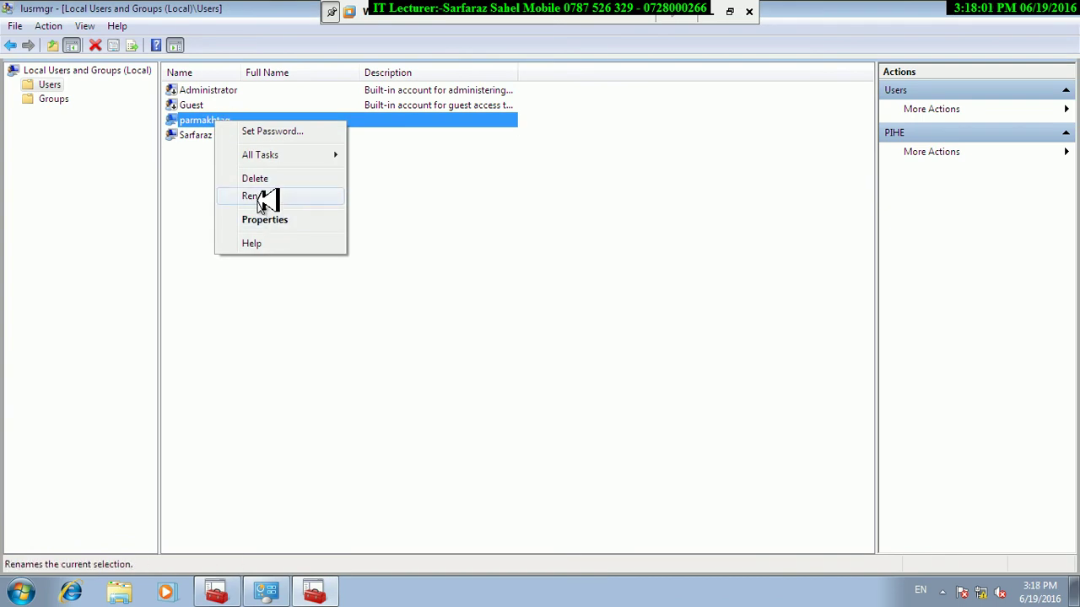
click(270, 223)
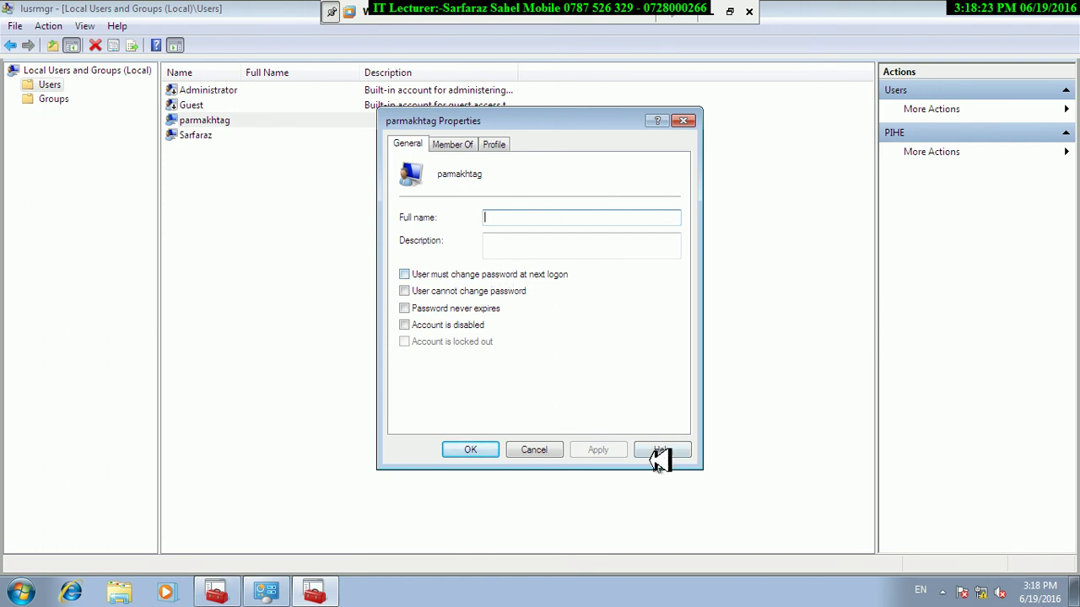
click(414, 278)
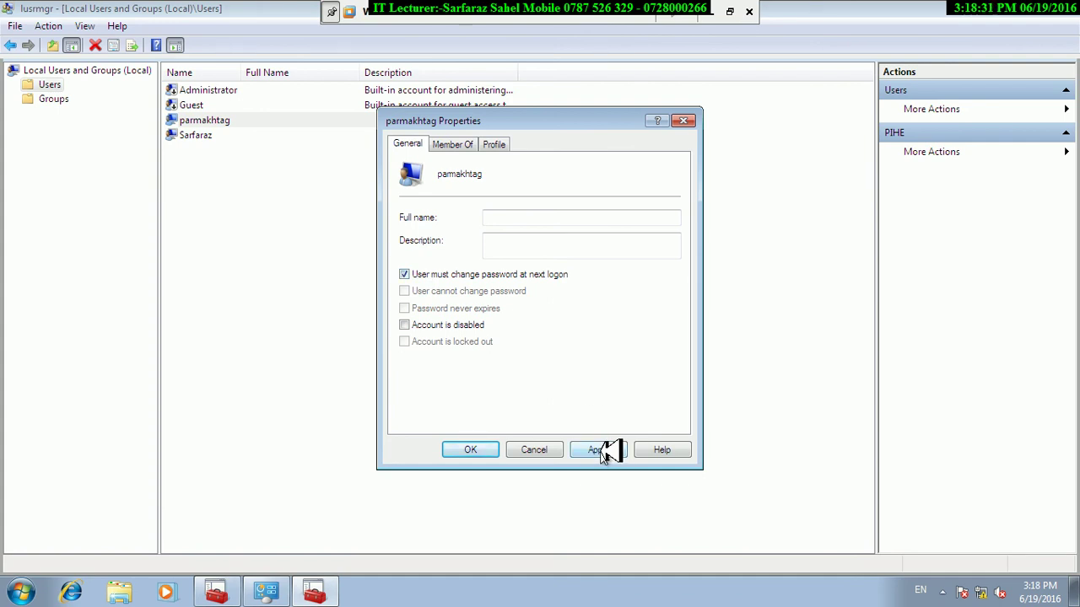
click(601, 453)
click(493, 451)
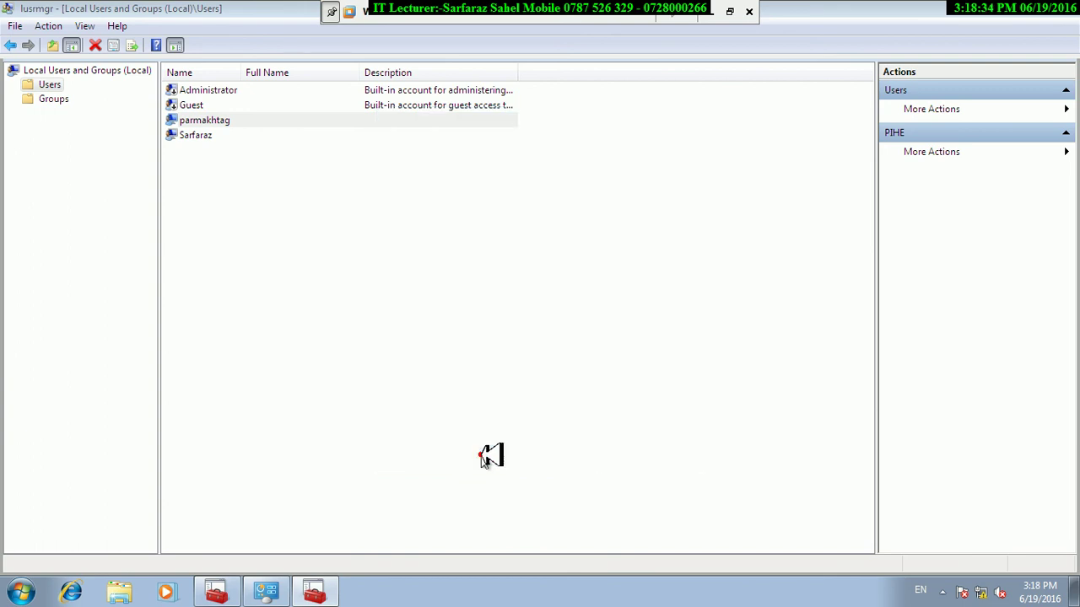
right_click(204, 119)
click(253, 217)
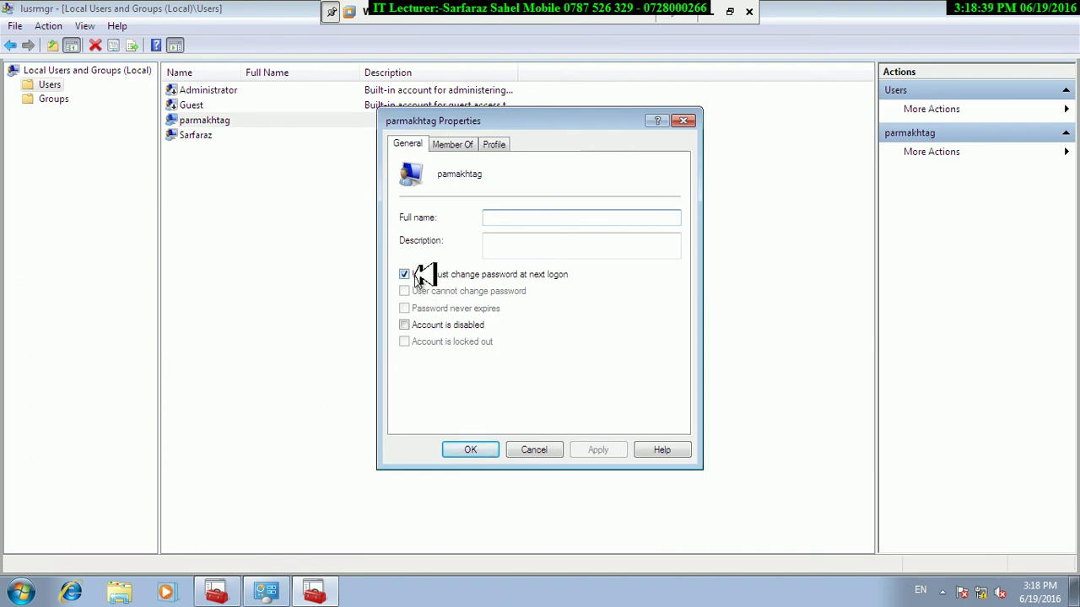
click(470, 445)
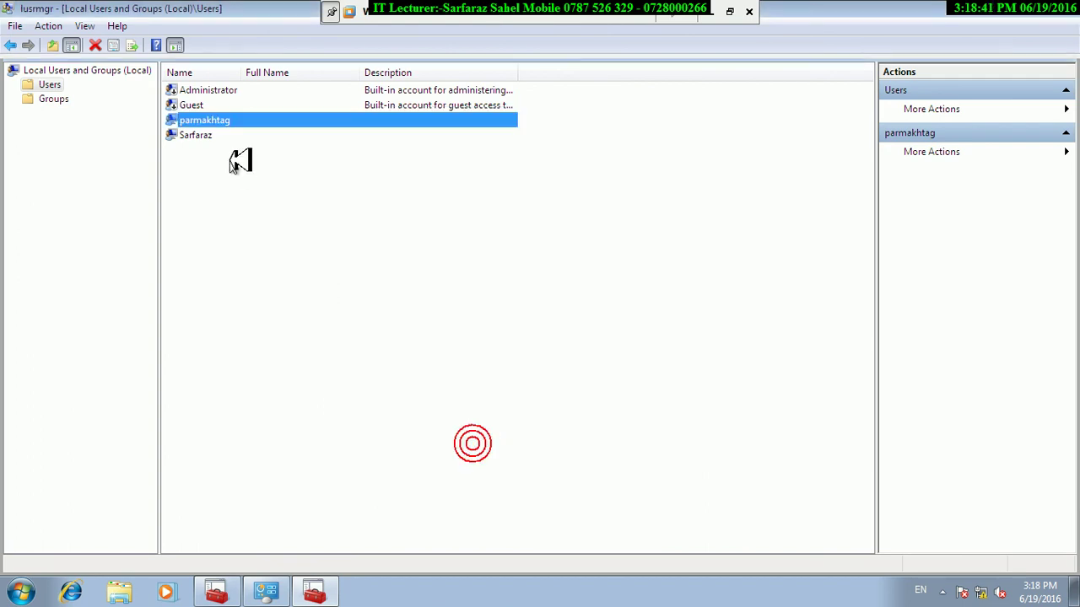
Set and confirm a new two-character password for the renamed account.
right_click(203, 114)
click(223, 121)
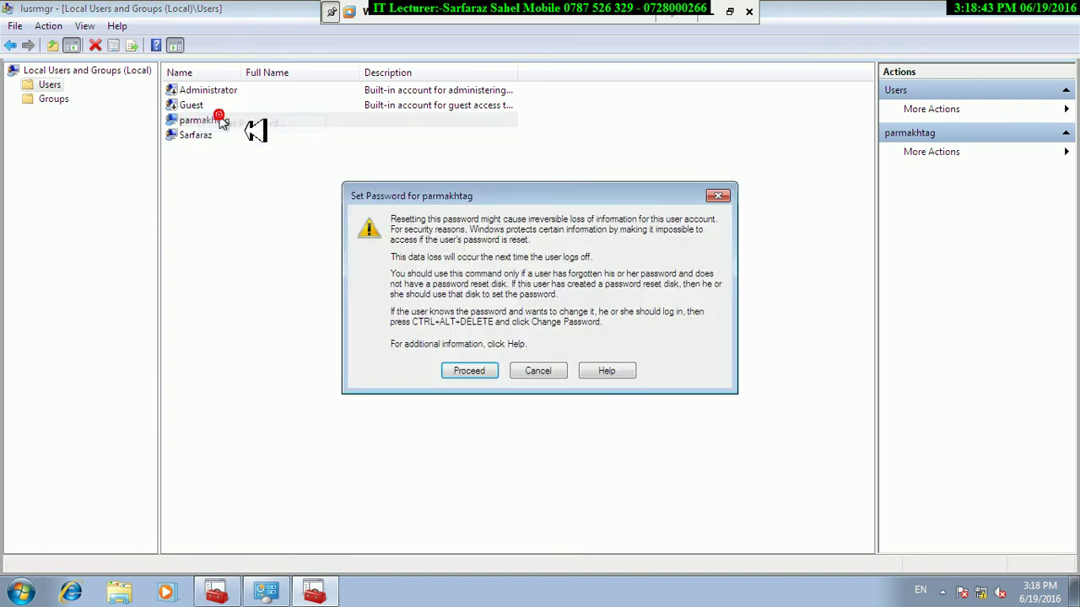
click(475, 372)
key(Tab)
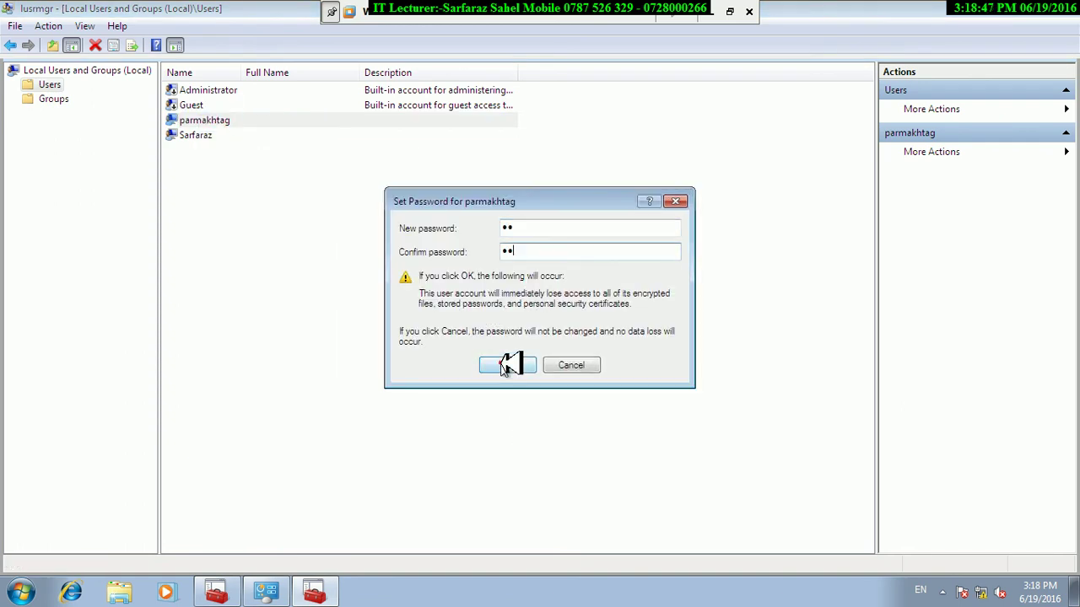
click(507, 365)
click(597, 330)
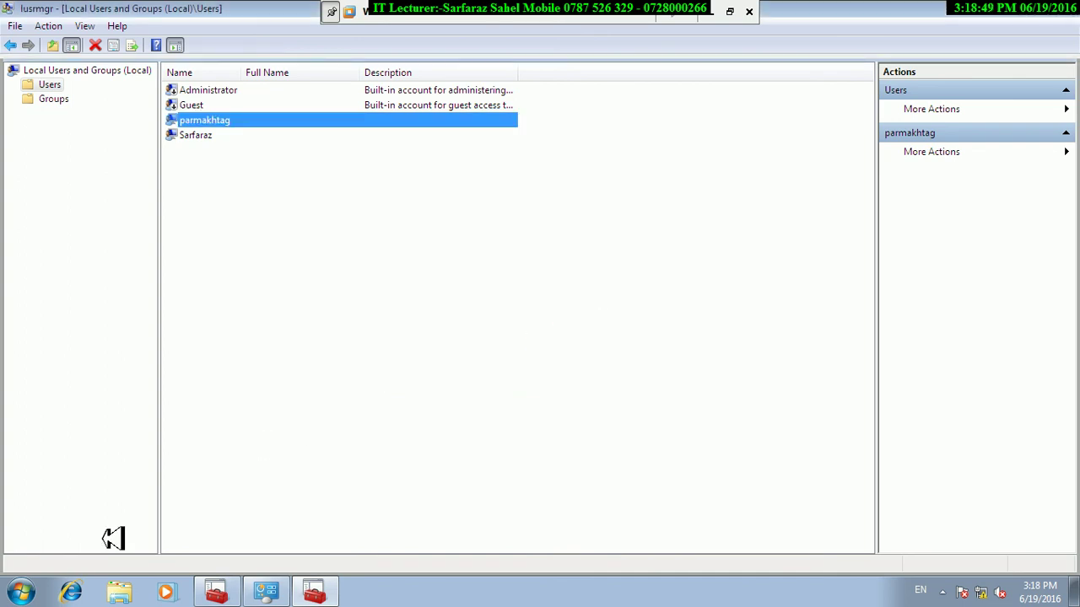
click(19, 591)
click(276, 551)
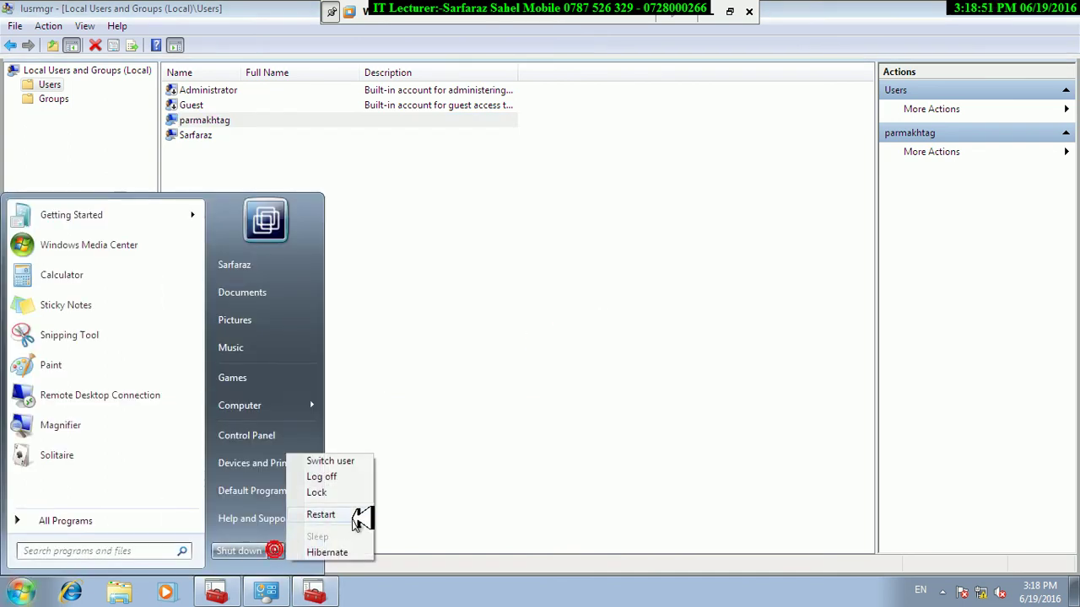
Lock the PC and sign in as the renamed account with its new password.
click(340, 495)
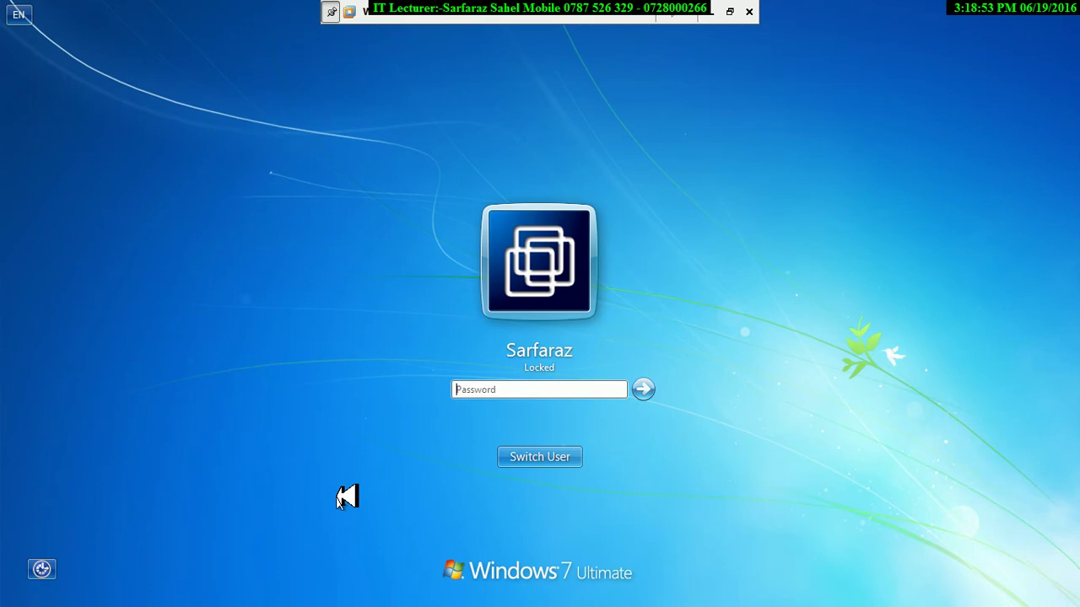
click(531, 455)
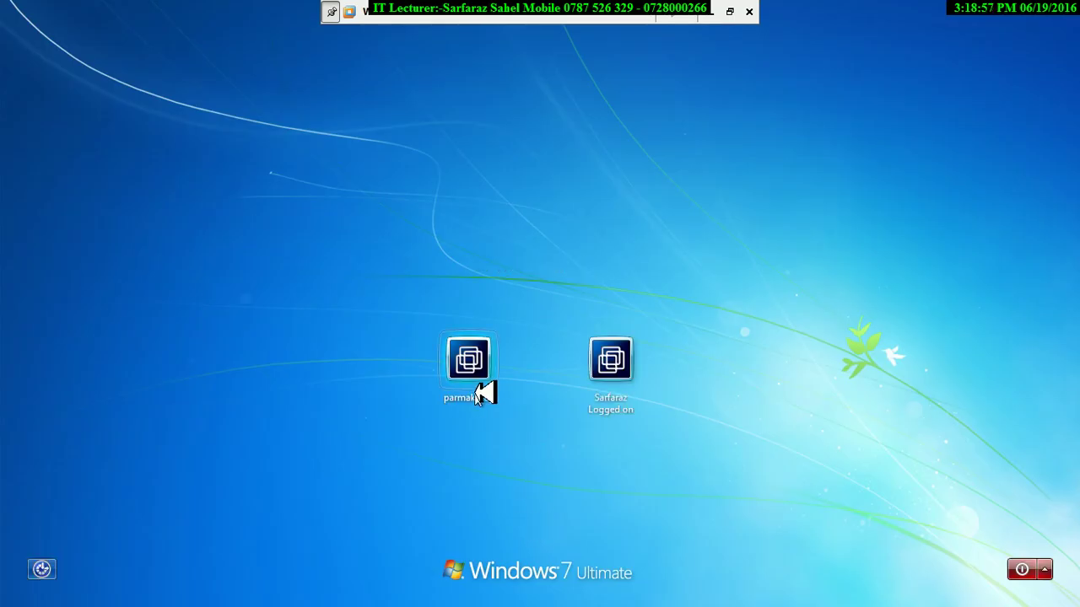
click(478, 384)
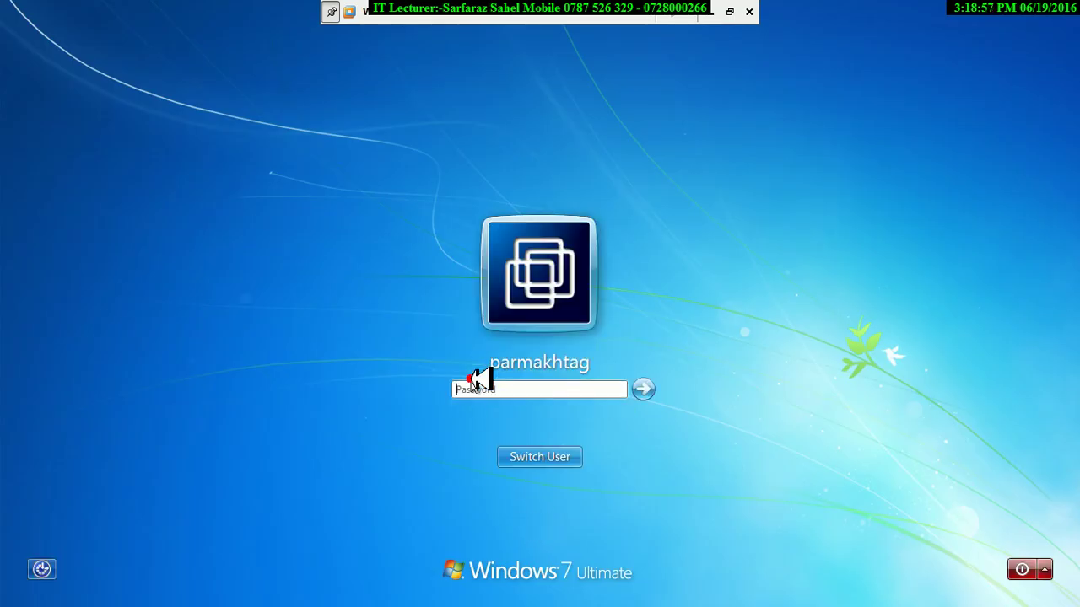
text(••)
key(Return)
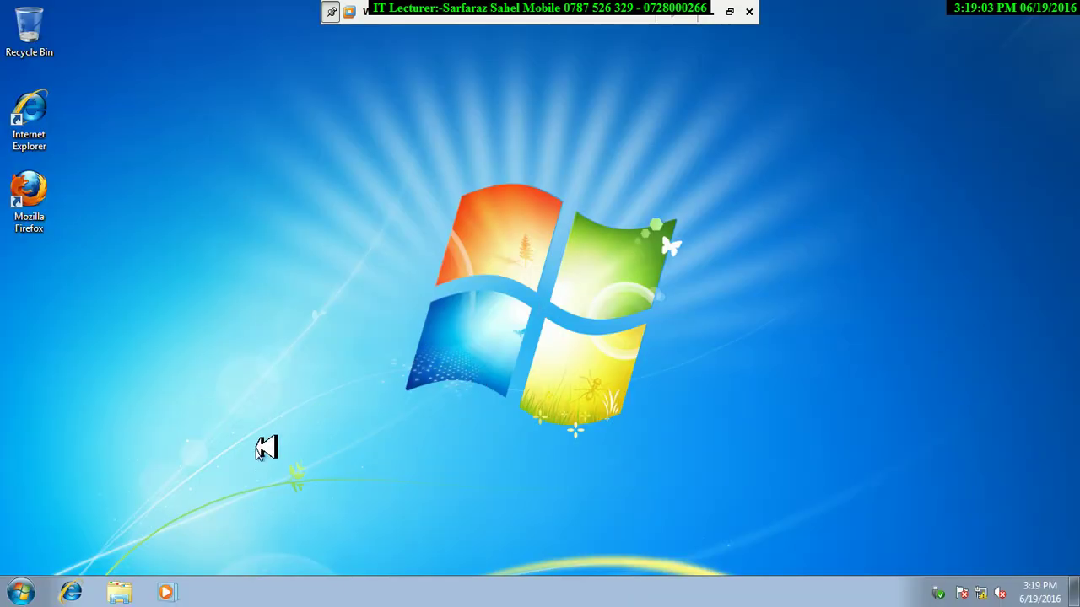
Lock again and re-sign in to the renamed account with its password.
click(20, 590)
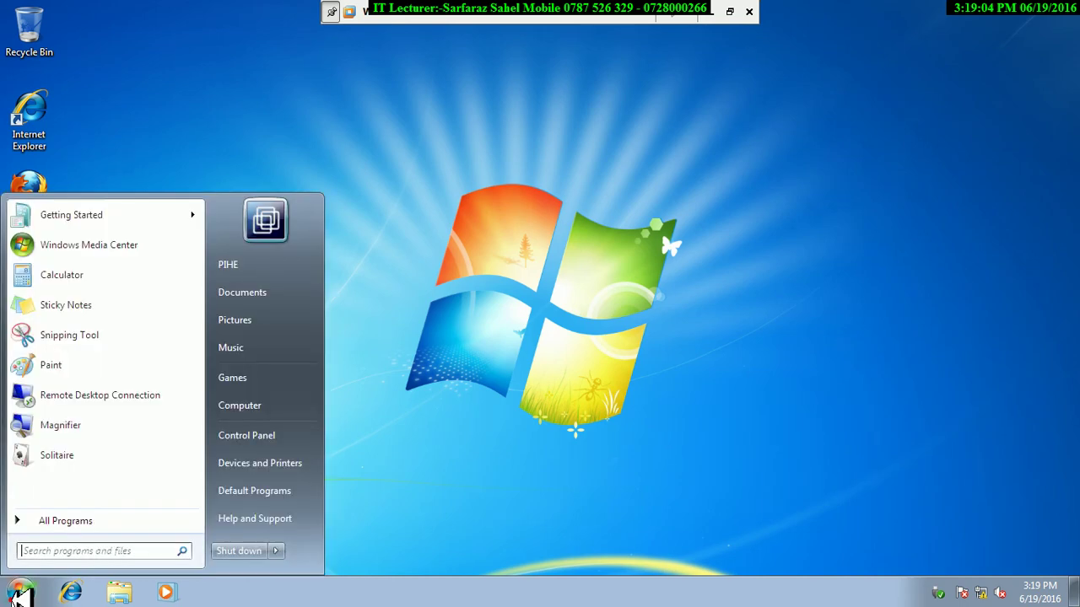
click(275, 551)
click(312, 494)
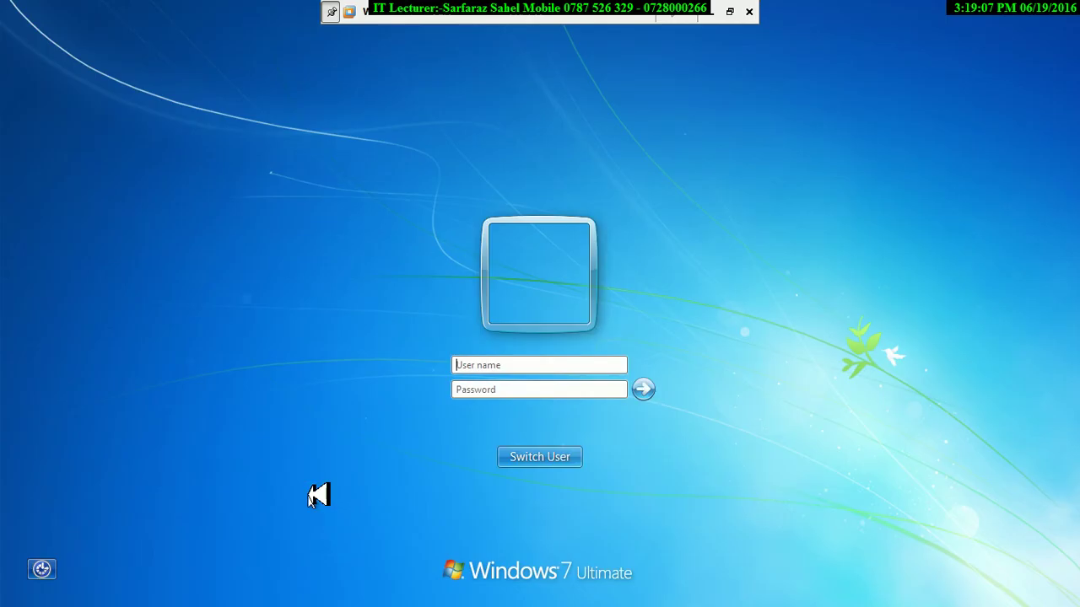
click(540, 462)
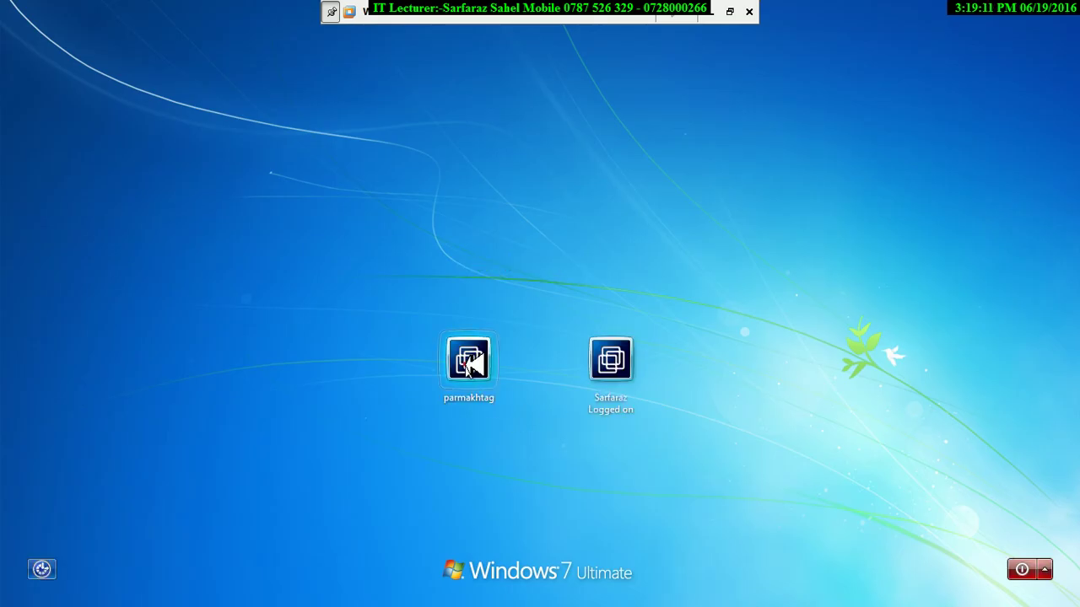
click(467, 361)
text(1)
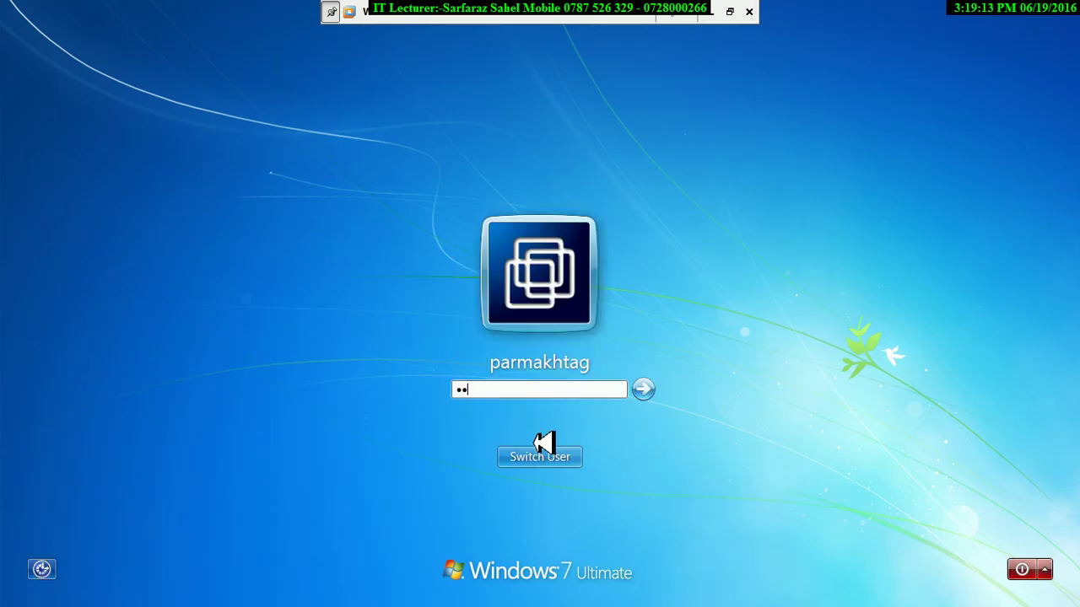
text(1)
key(Return)
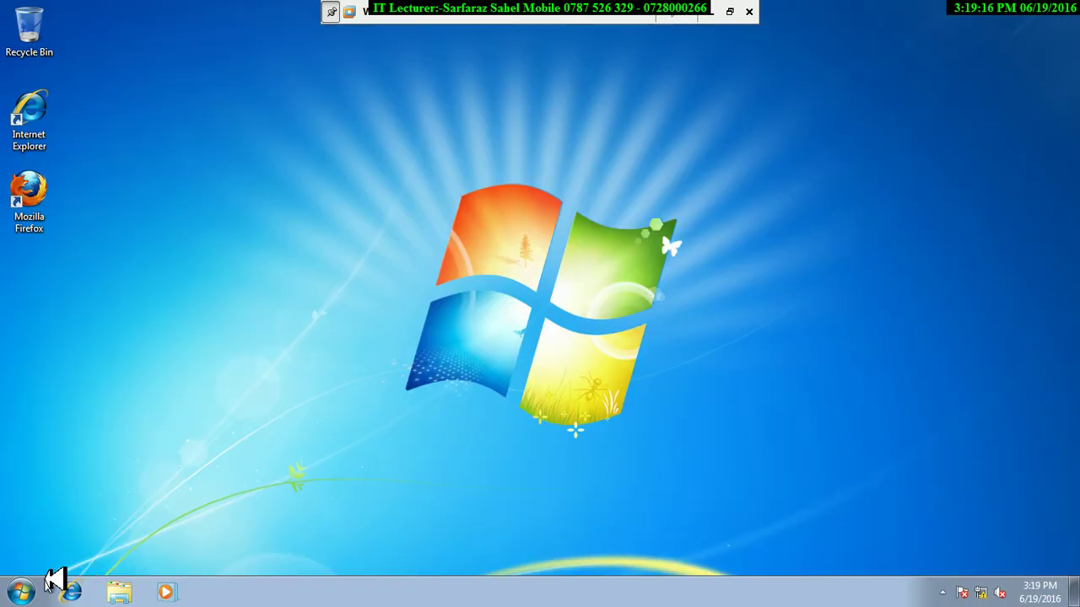
Lock the session and sign back in as the administrator, retyping its password.
click(24, 591)
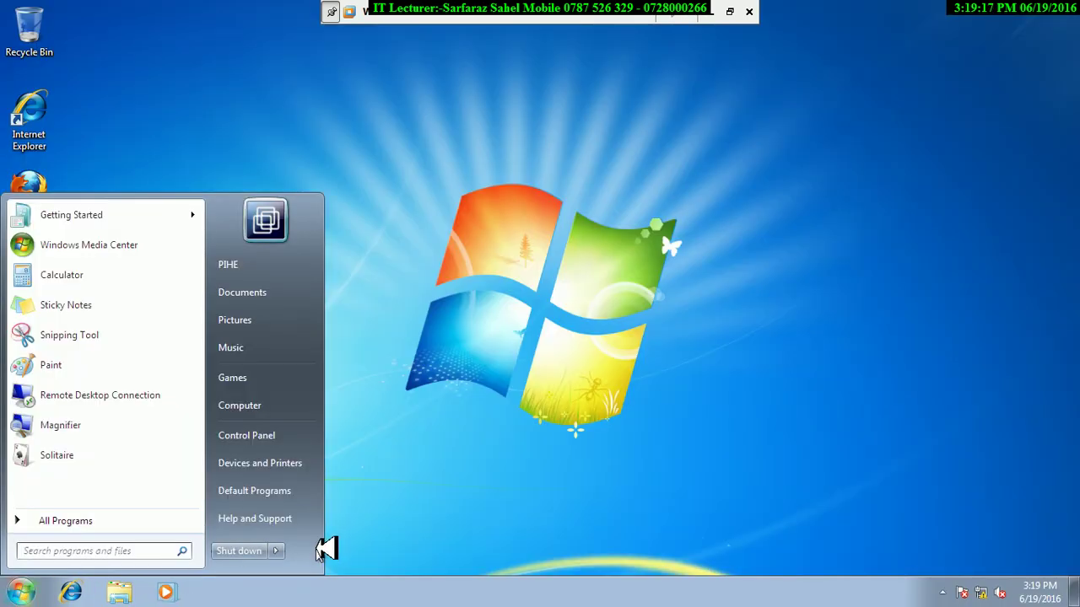
click(280, 550)
click(326, 493)
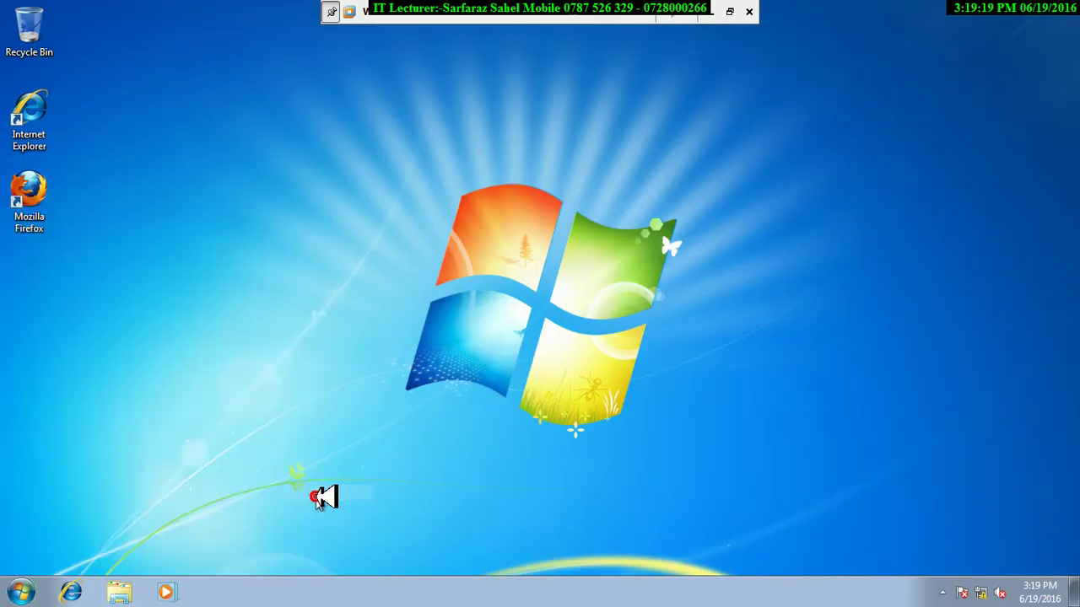
click(531, 460)
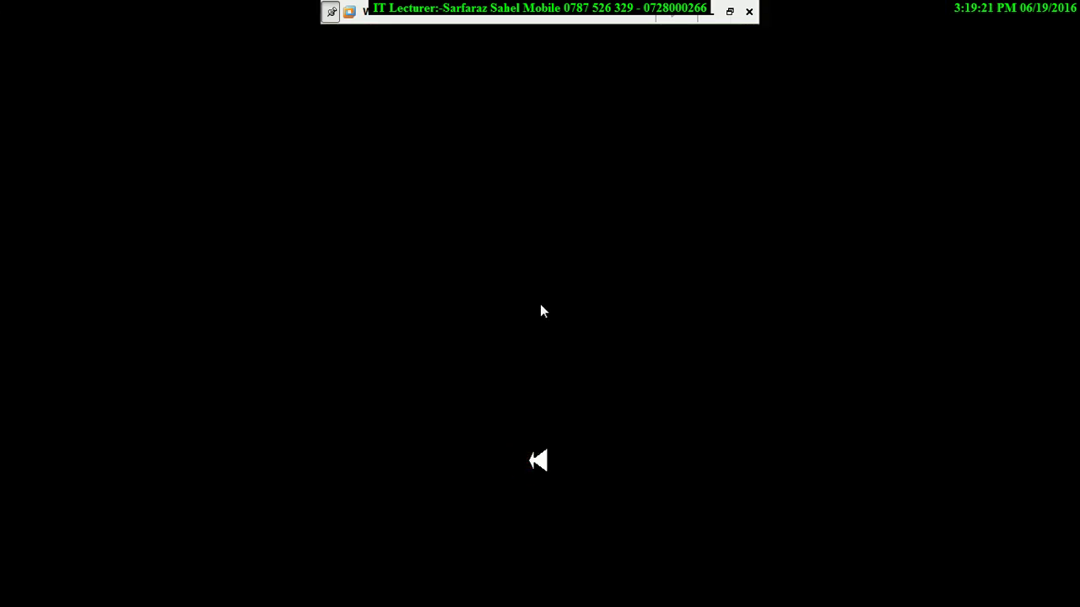
click(614, 413)
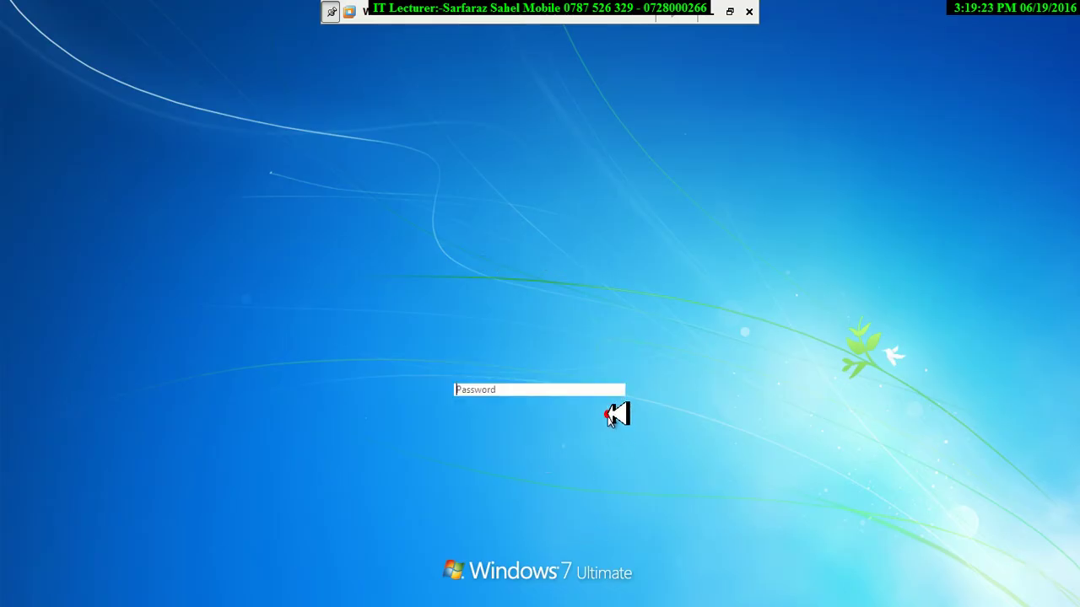
text(12)
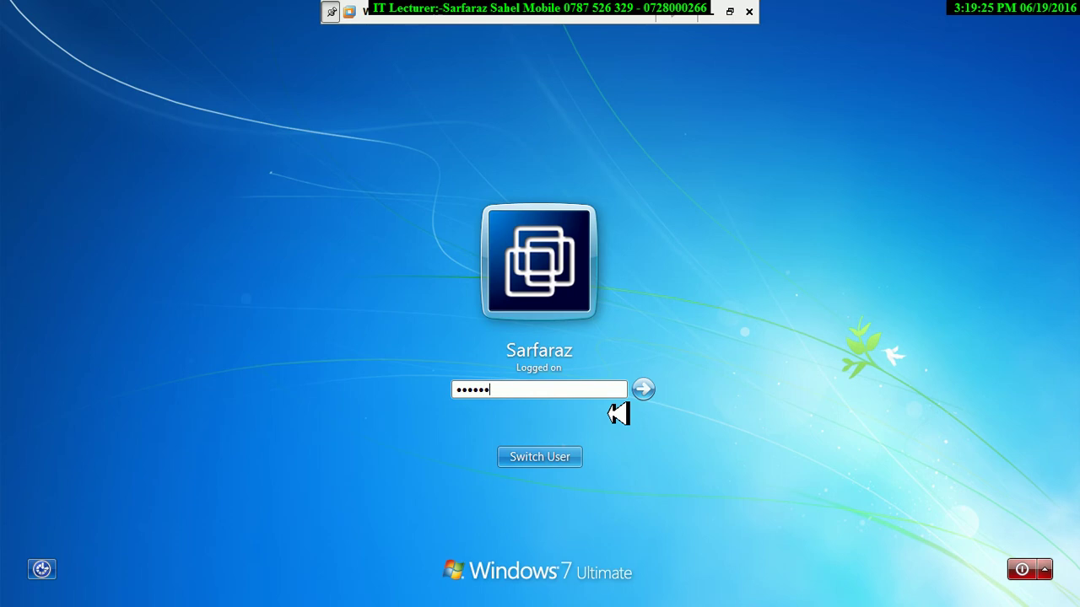
key(ctrl+a)
text(12)
key(Return)
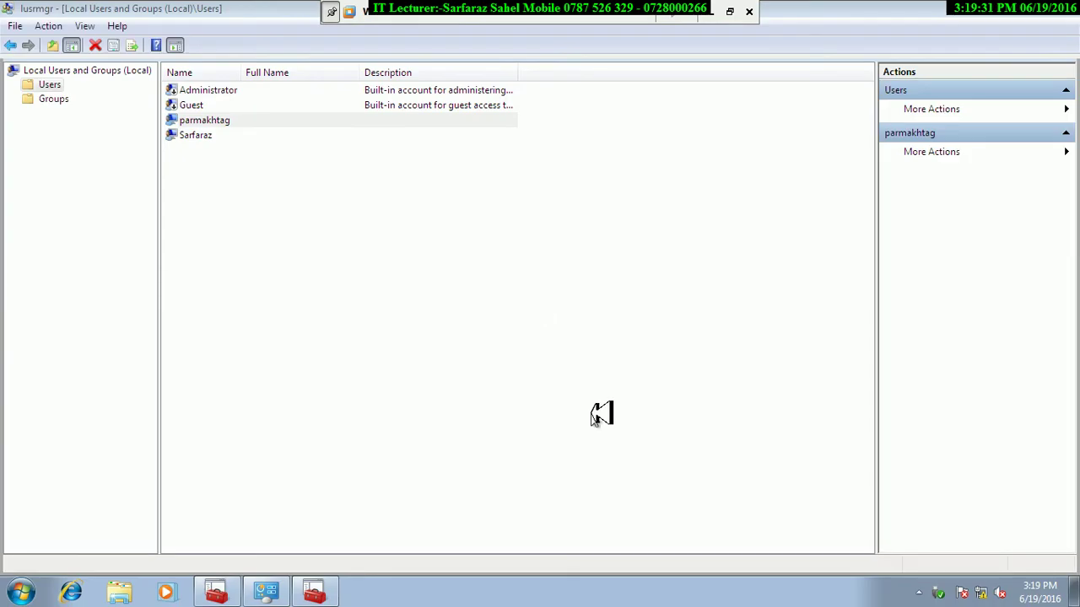
Check the test account's properties, then set and confirm a new one-character password for it.
right_click(216, 125)
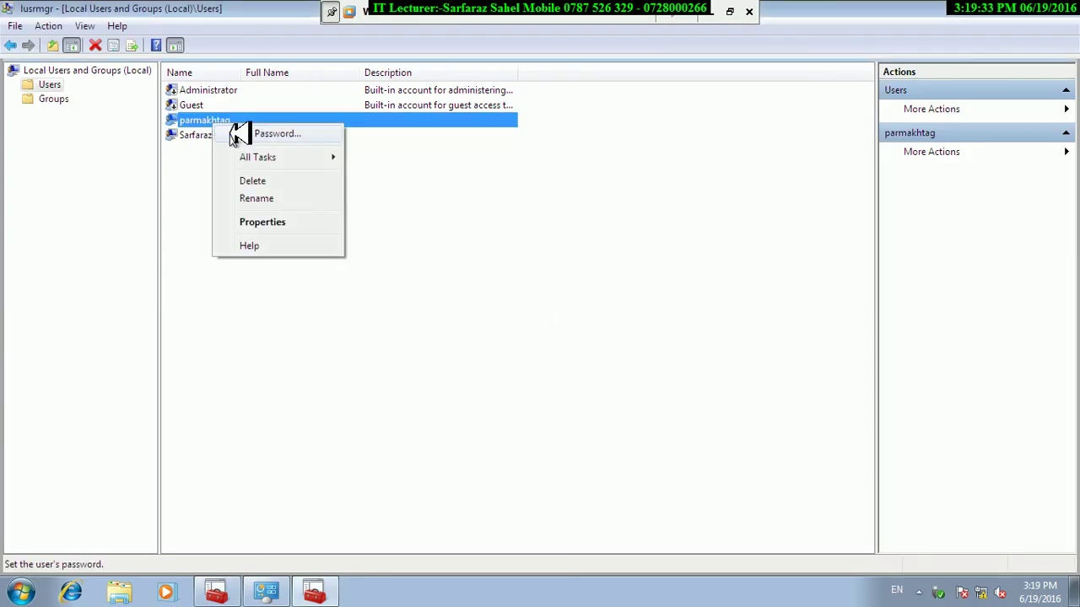
click(261, 222)
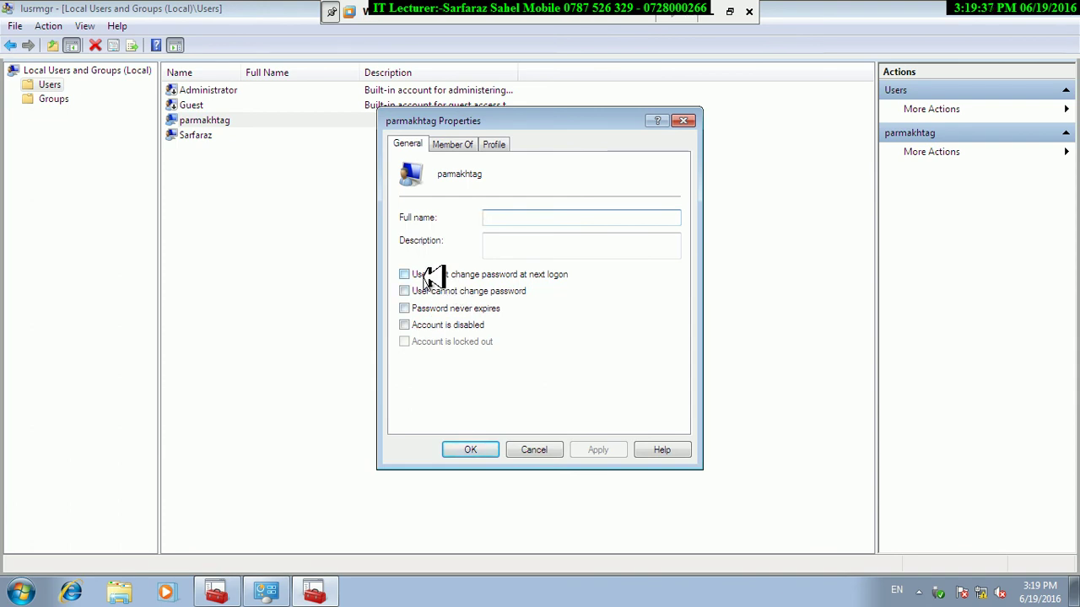
click(534, 450)
right_click(206, 123)
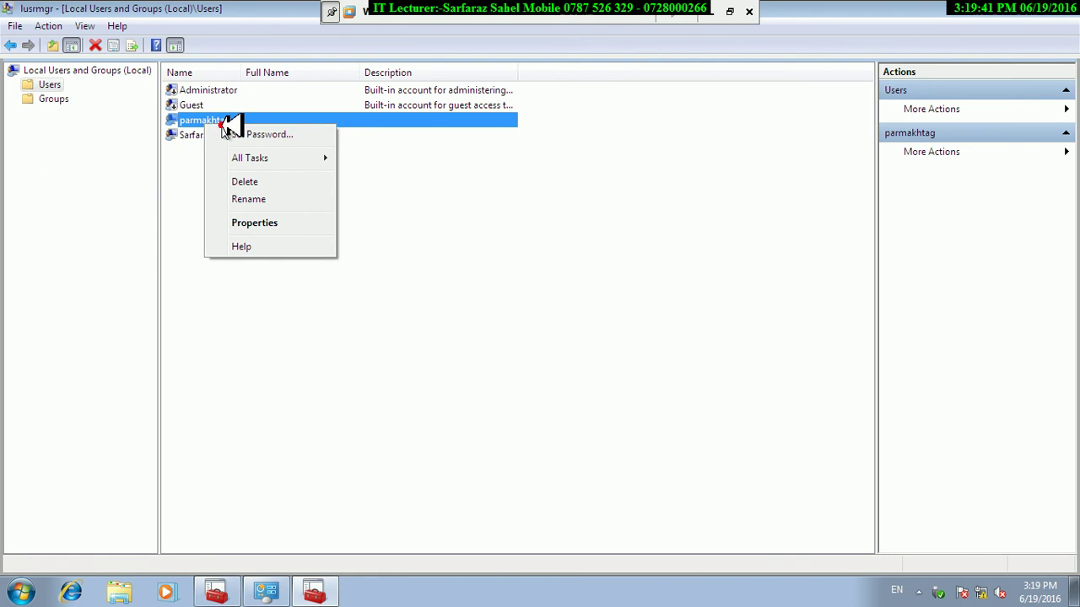
click(262, 135)
key(Return)
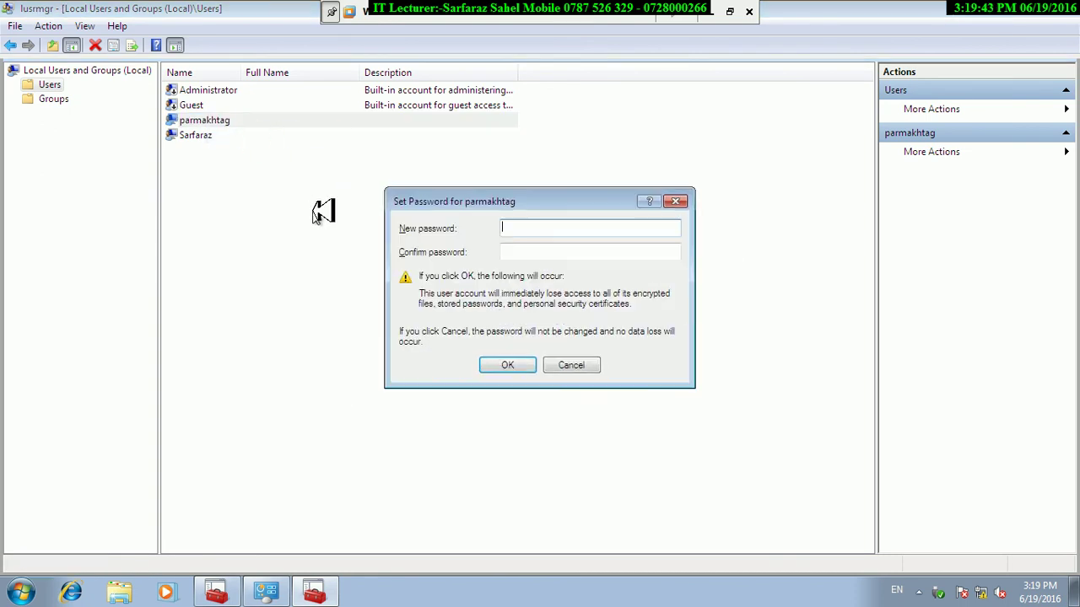
text(1)
key(Tab)
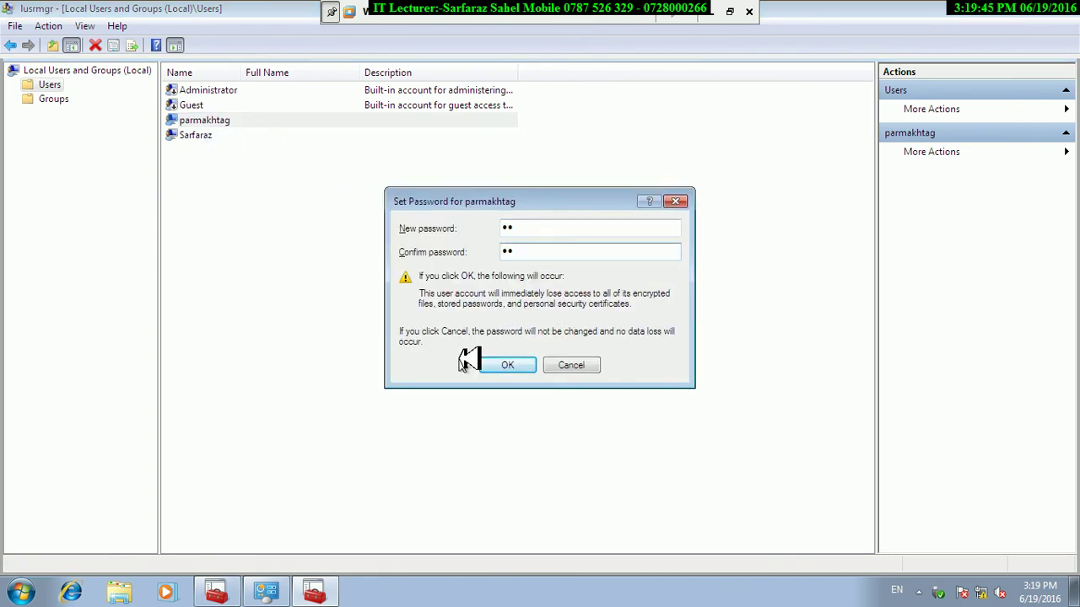
click(507, 365)
click(590, 333)
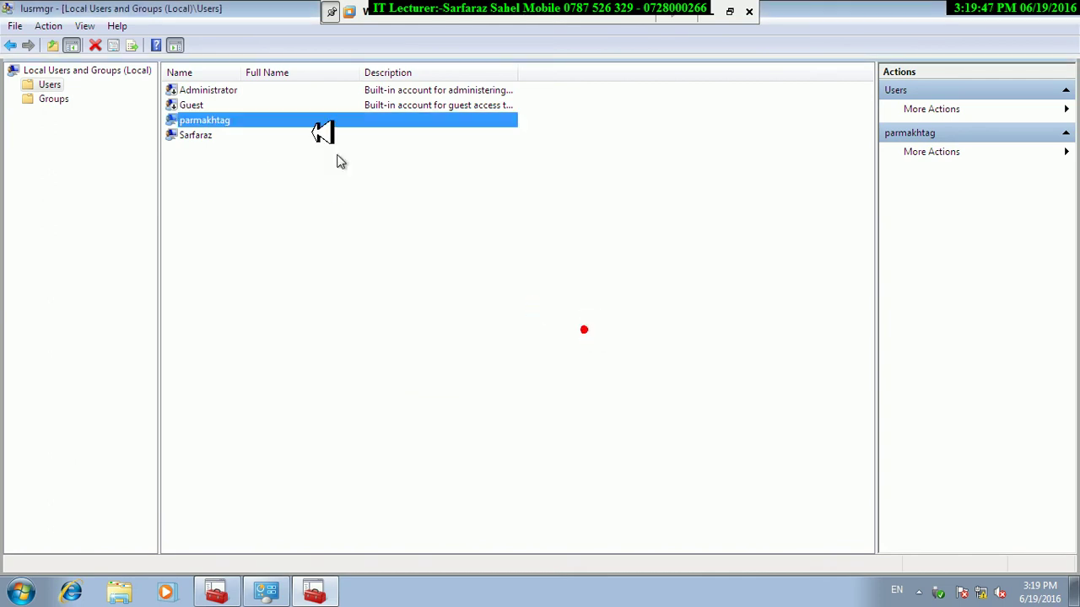
Require the test account to change its password at next logon, then lock the PC.
right_click(211, 120)
click(274, 221)
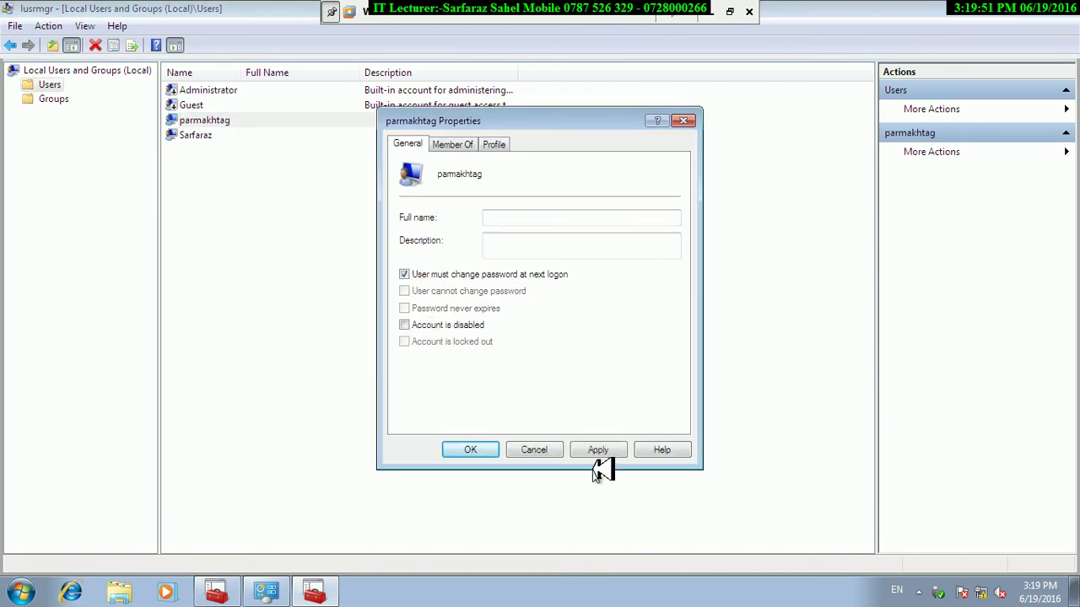
click(481, 449)
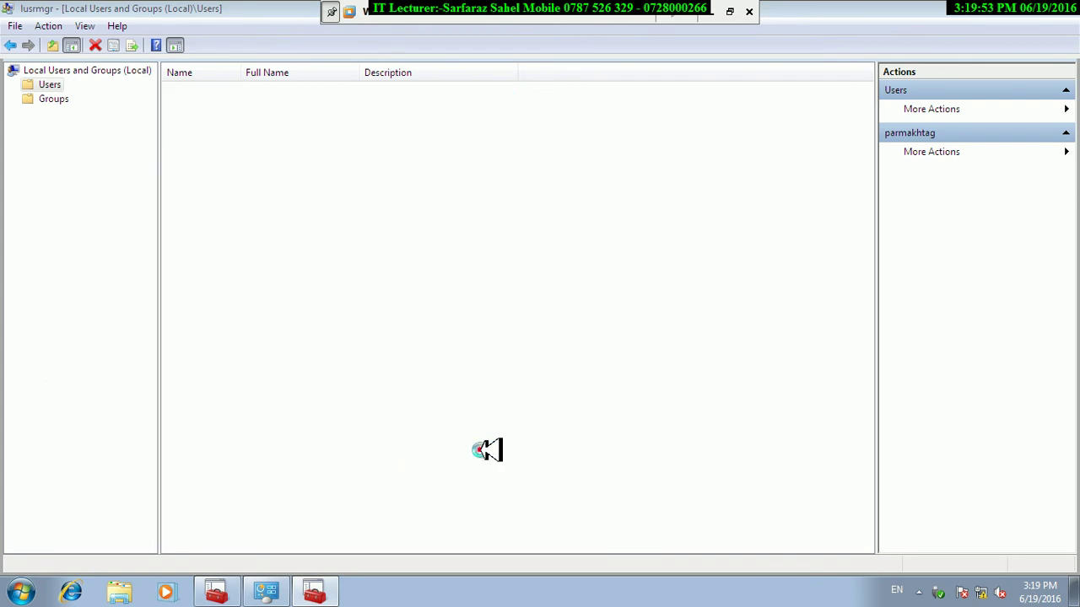
click(21, 591)
click(276, 551)
click(332, 493)
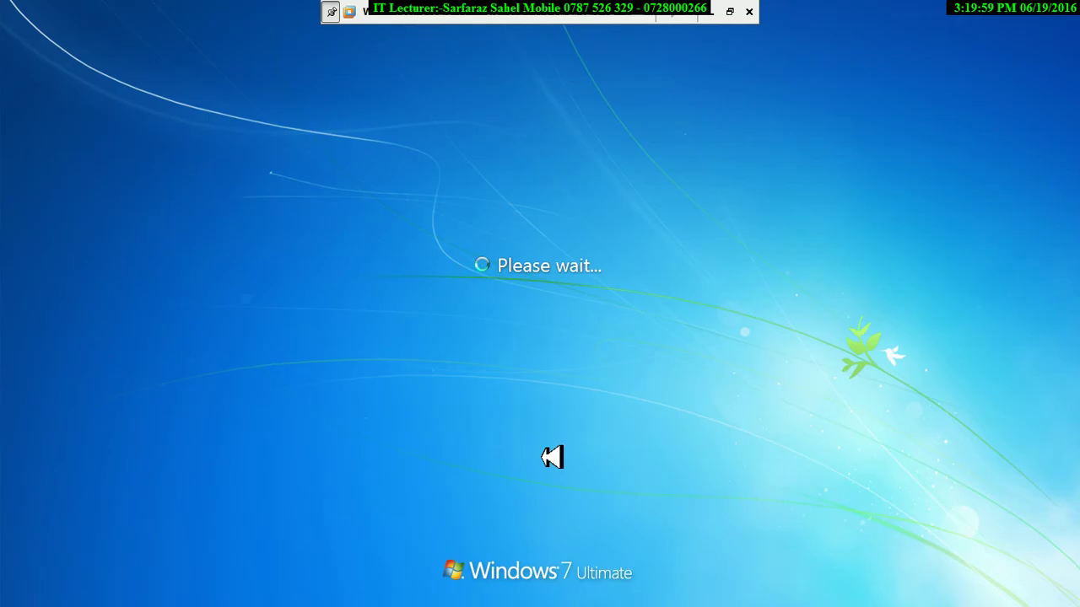
Log on as the test account, accept the must-change prompt, and enter a replacement password.
click(490, 390)
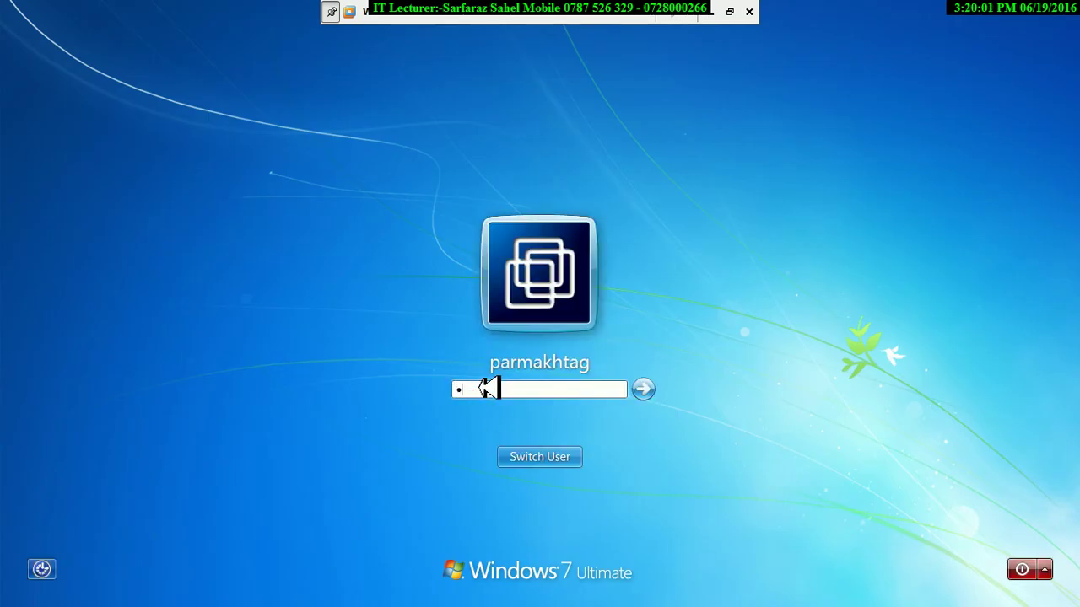
key(Return)
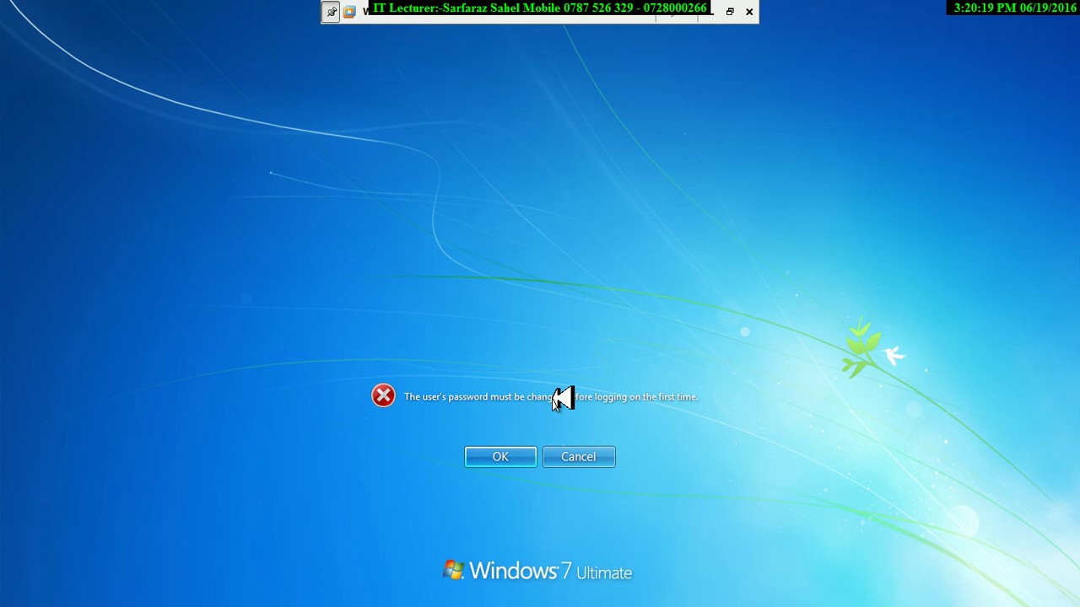
click(515, 455)
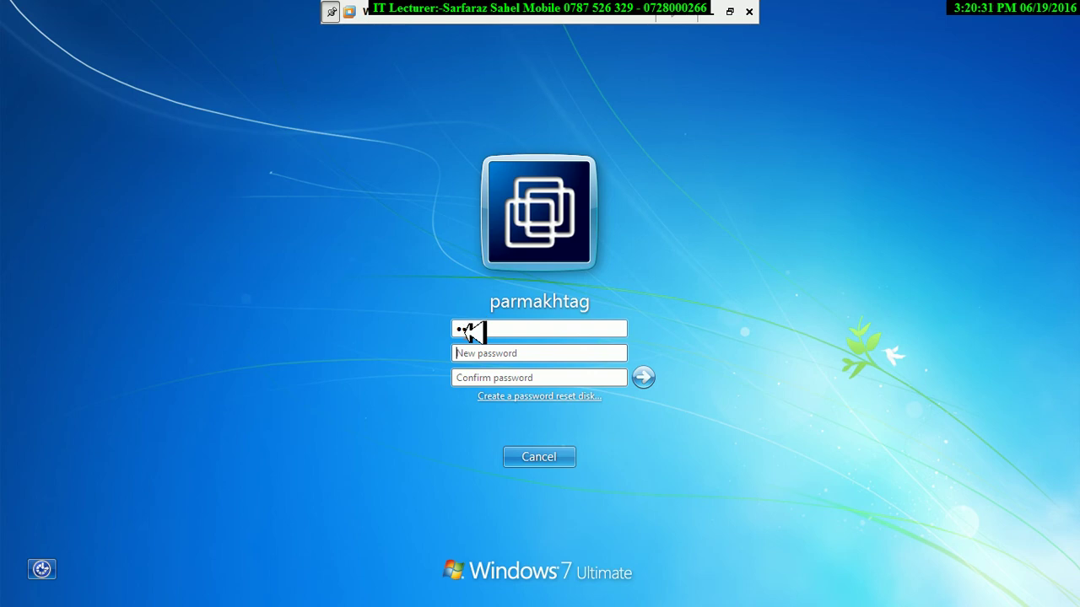
key(Tab)
text(******)
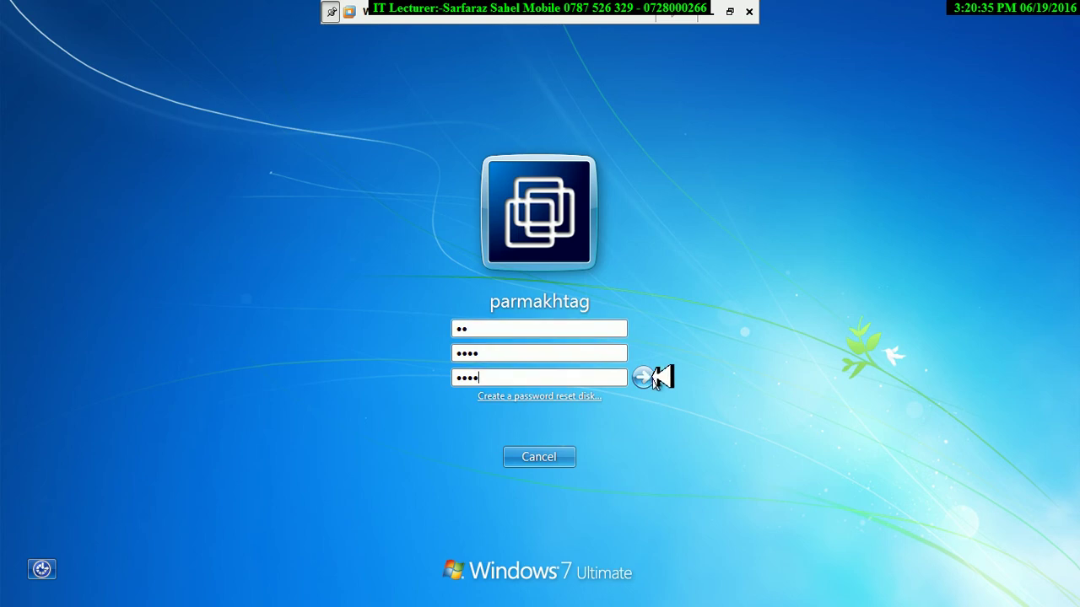
click(644, 377)
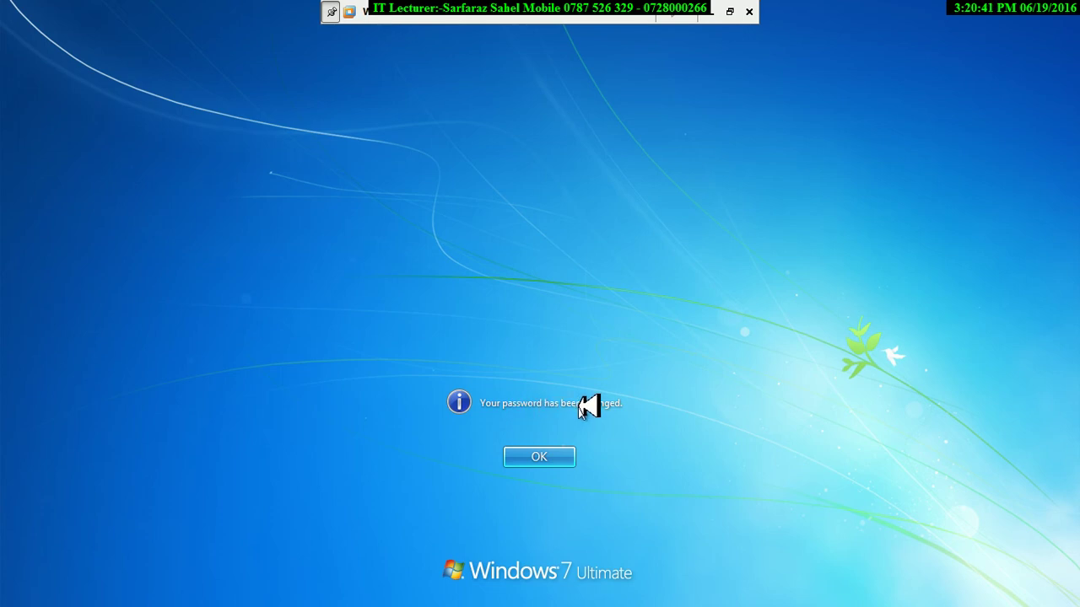
click(553, 455)
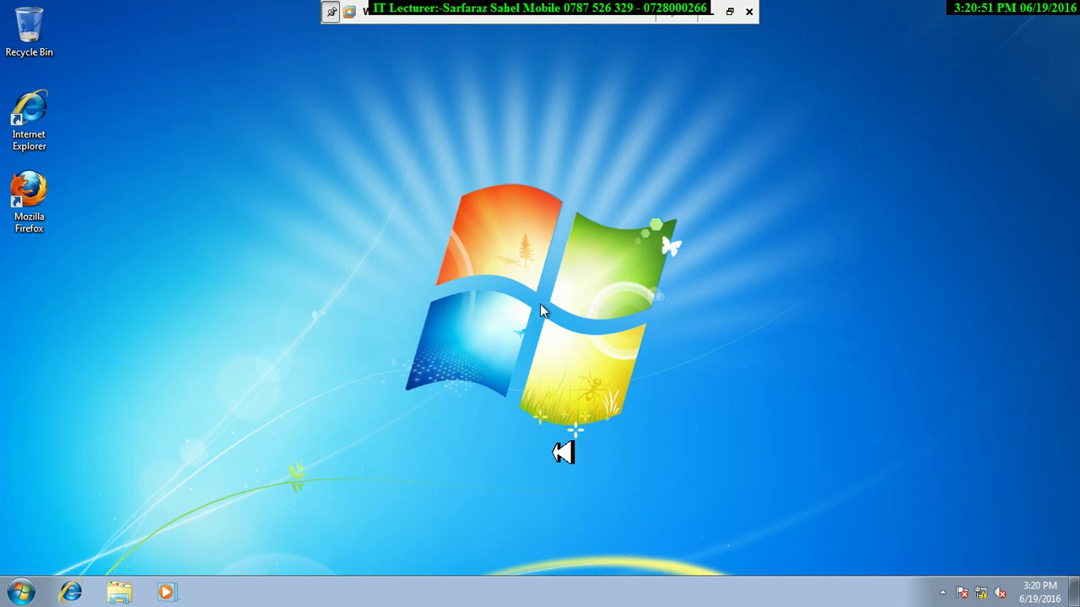
Lock the computer, switch user and sign back in as the administrator account.
click(18, 592)
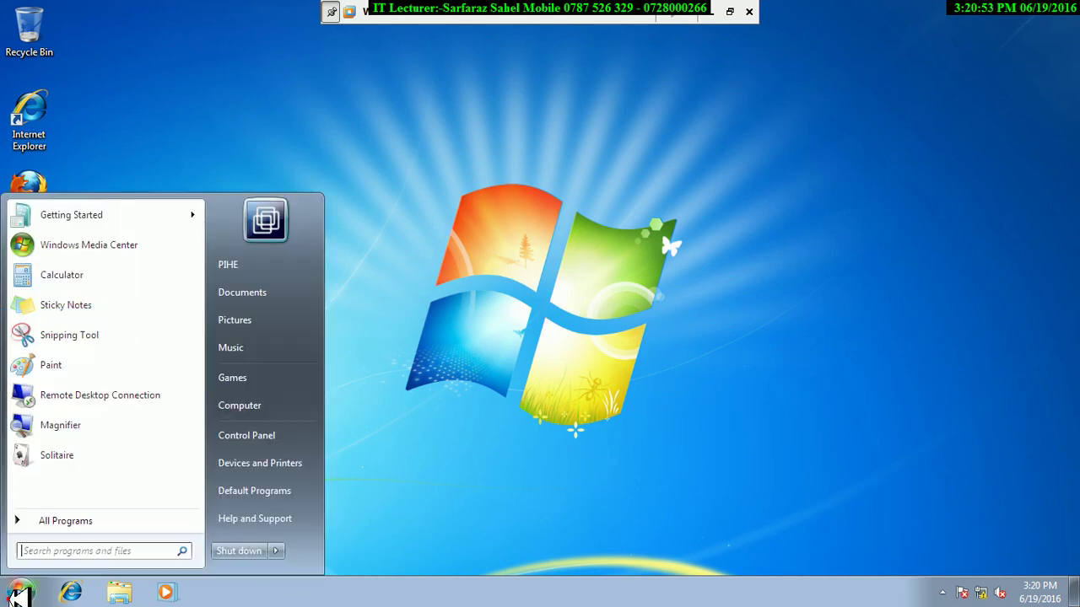
click(276, 550)
click(310, 496)
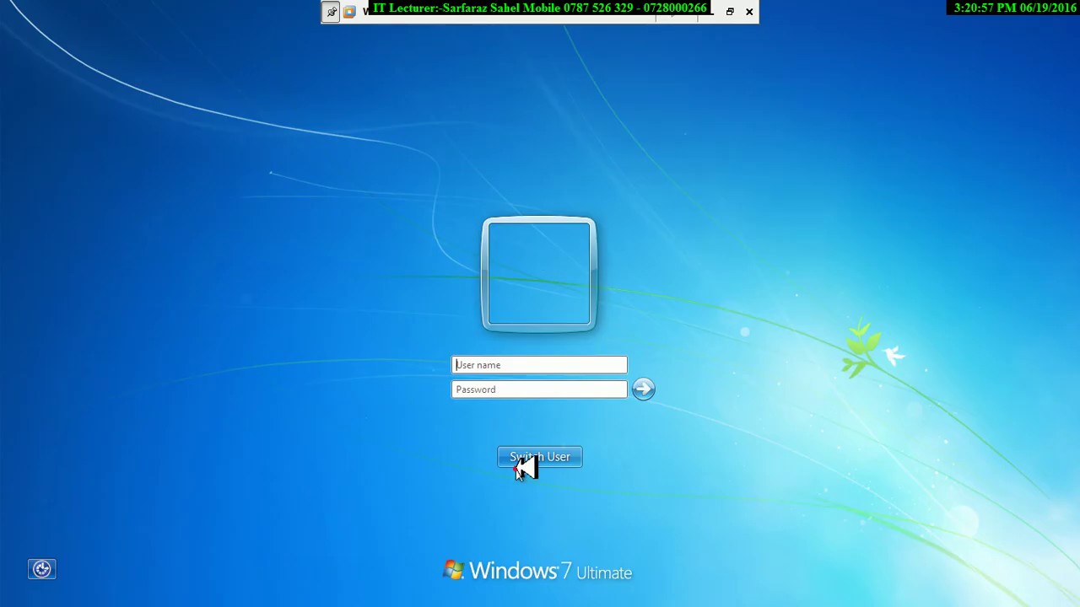
click(518, 460)
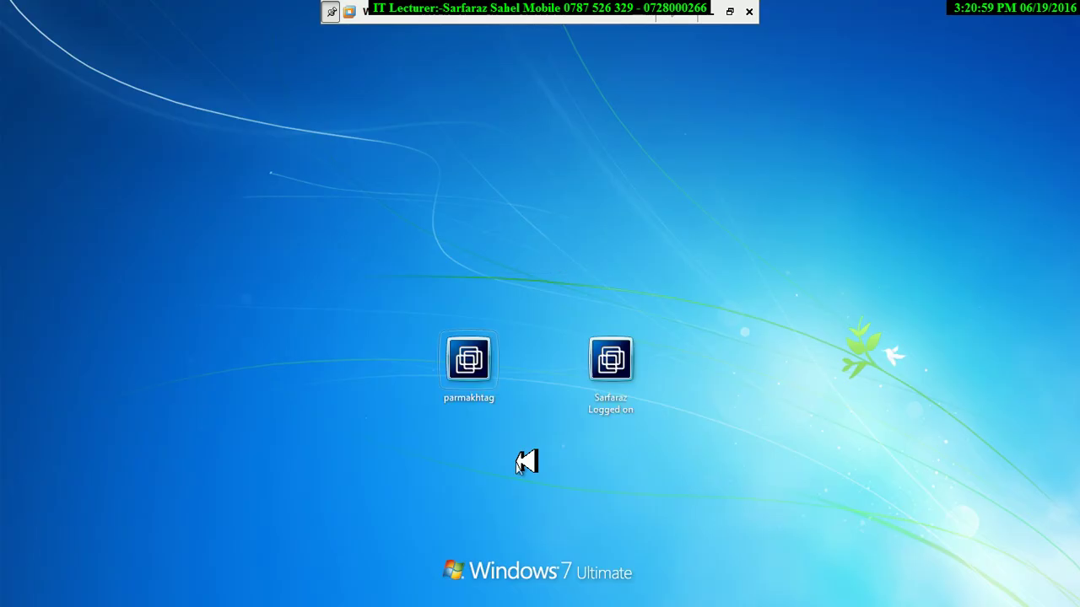
click(626, 409)
text(a)
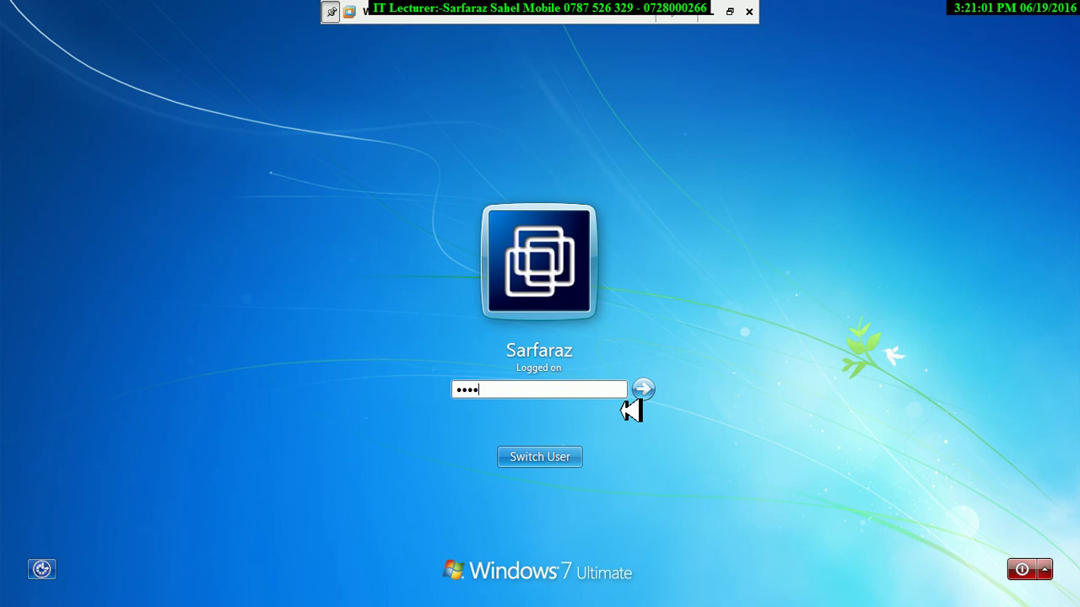
key(Return)
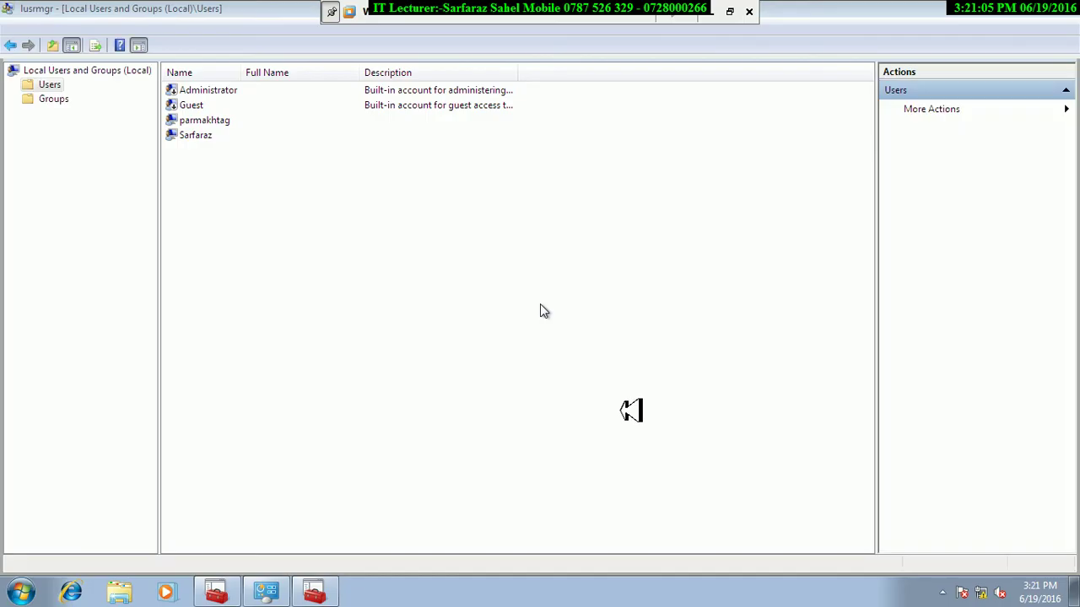
Review the test and administrator accounts' properties, ticking Password never expires, then cancel both.
right_click(215, 122)
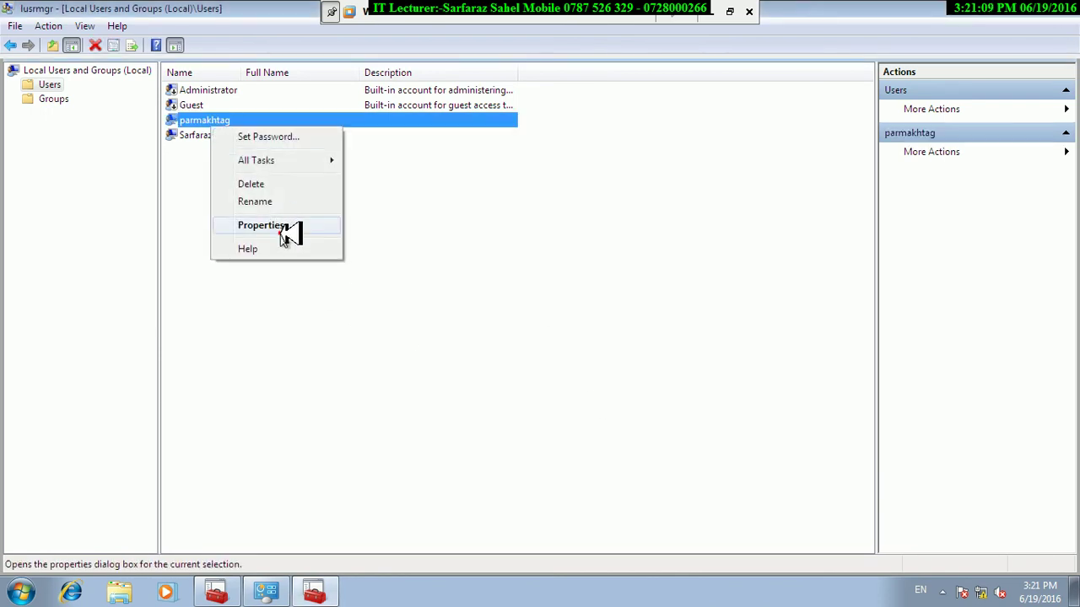
click(274, 226)
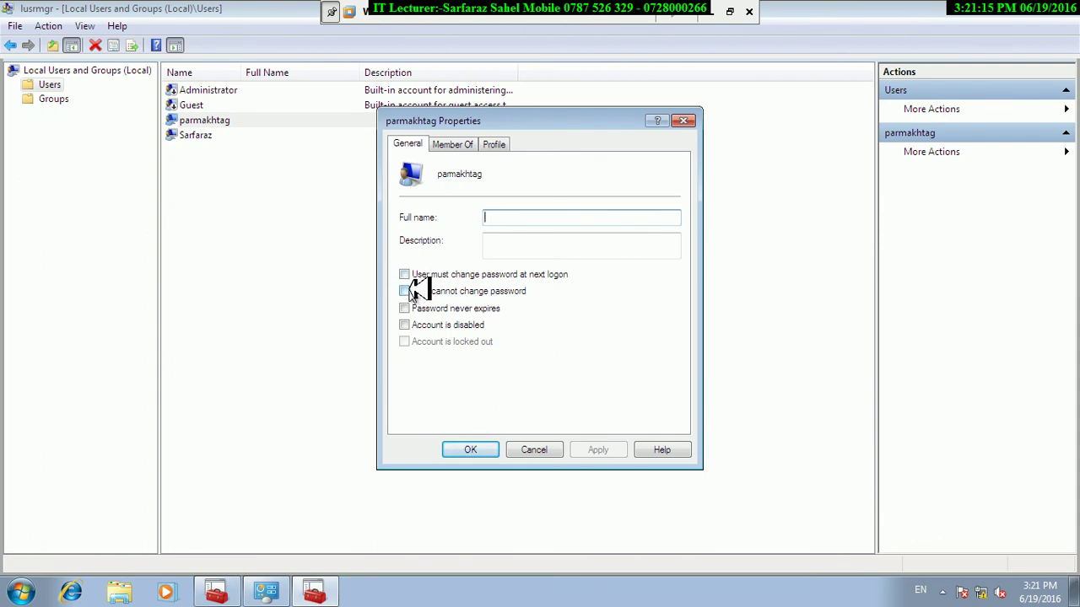
click(524, 451)
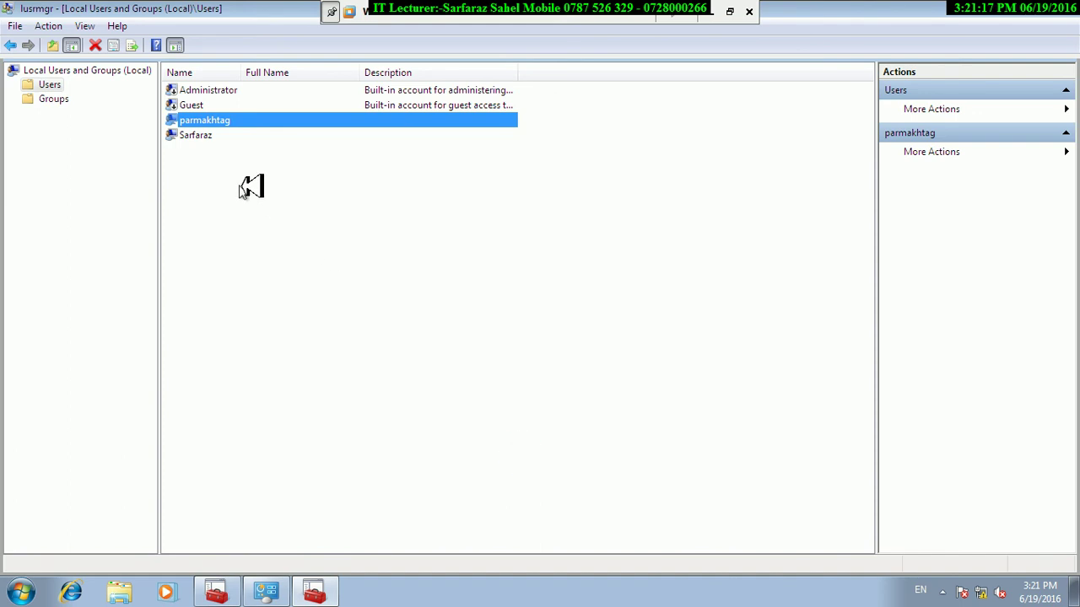
right_click(202, 138)
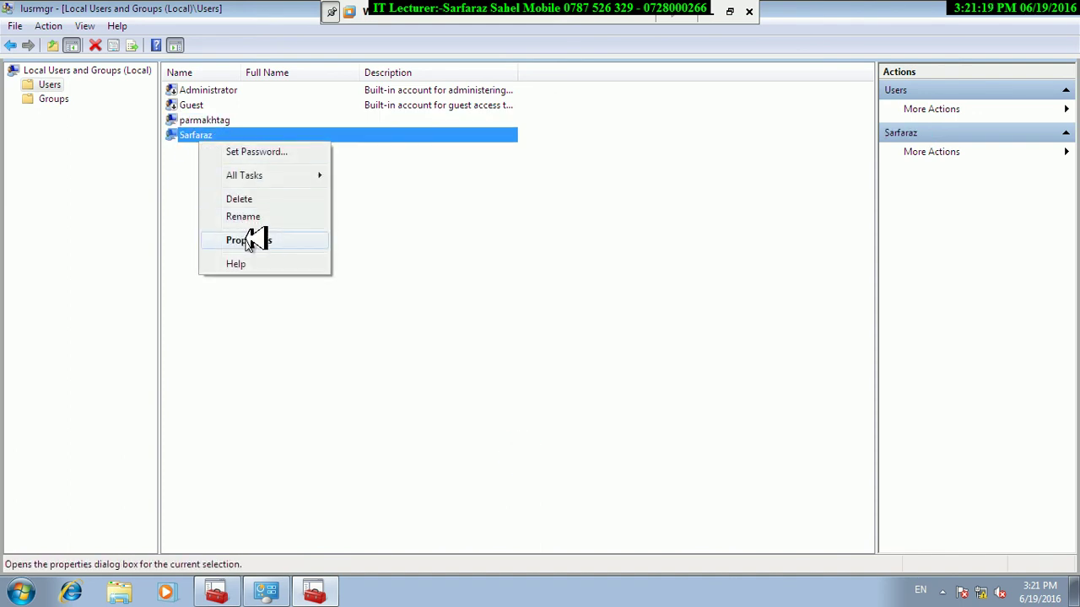
click(248, 242)
click(406, 307)
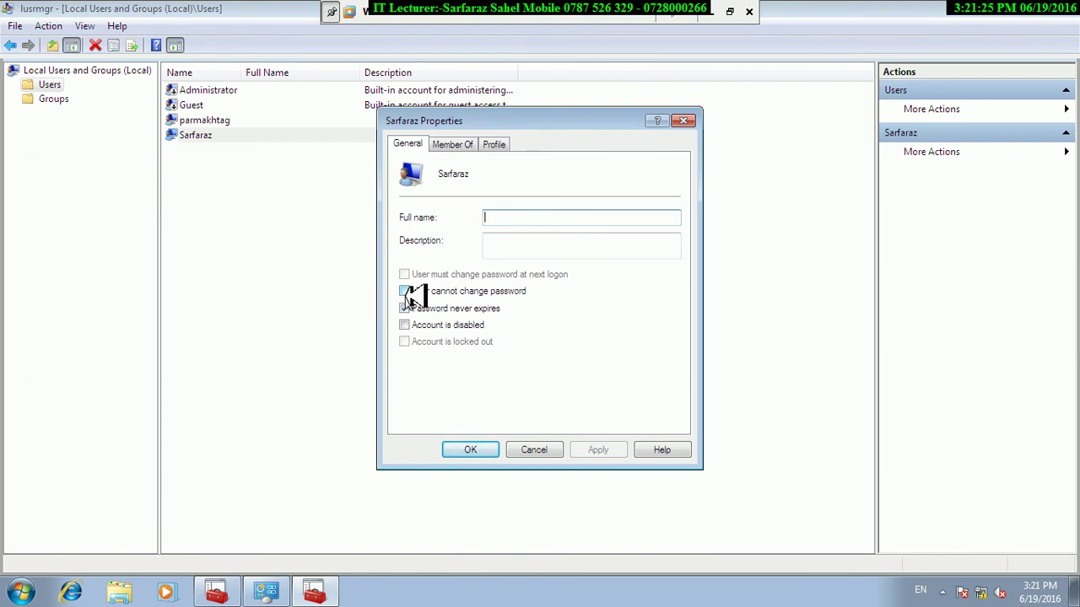
click(525, 450)
Open Control Panel with the control command and reach User Accounts' change-password page.
key(super+r)
text(con)
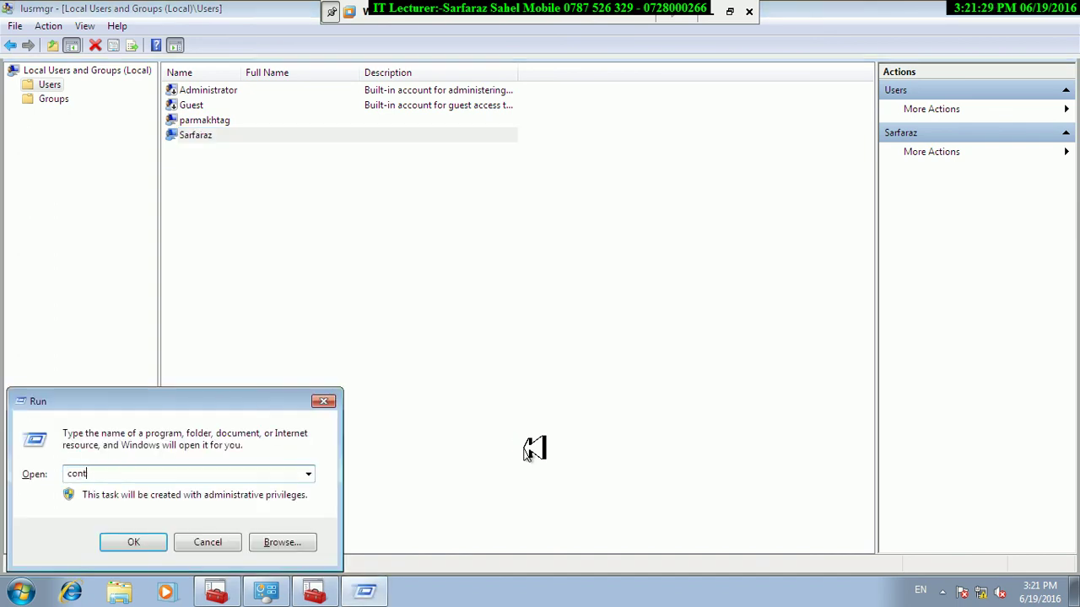
text(trol)
key(Return)
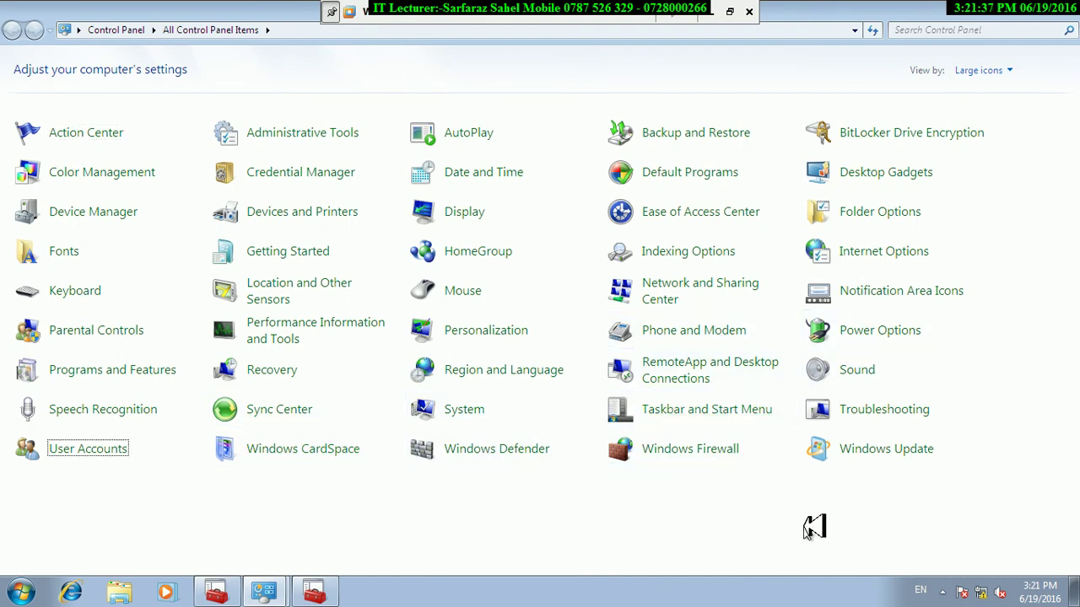
click(59, 448)
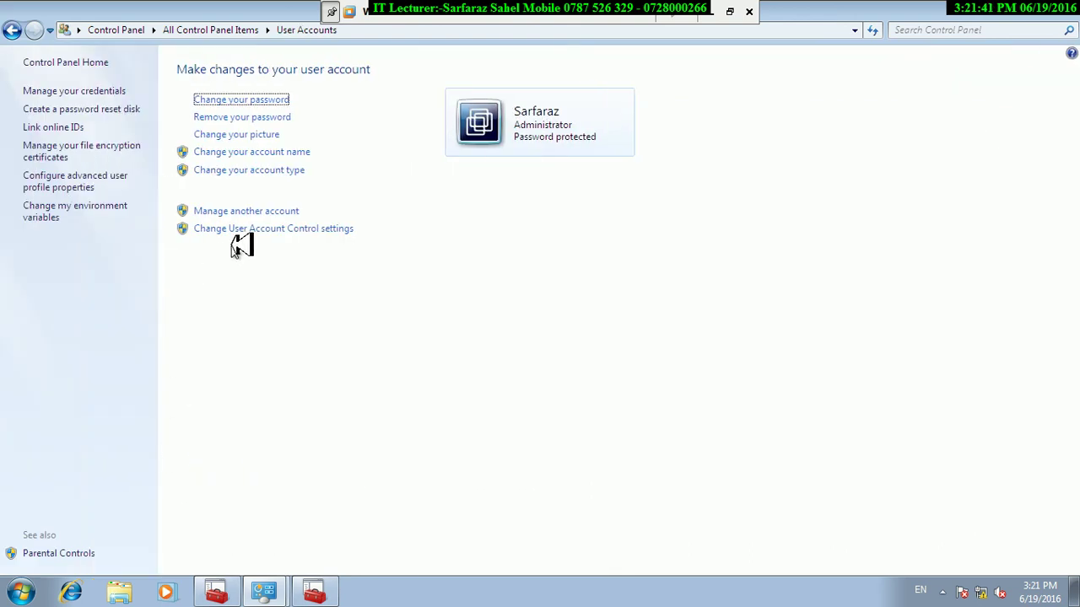
click(207, 97)
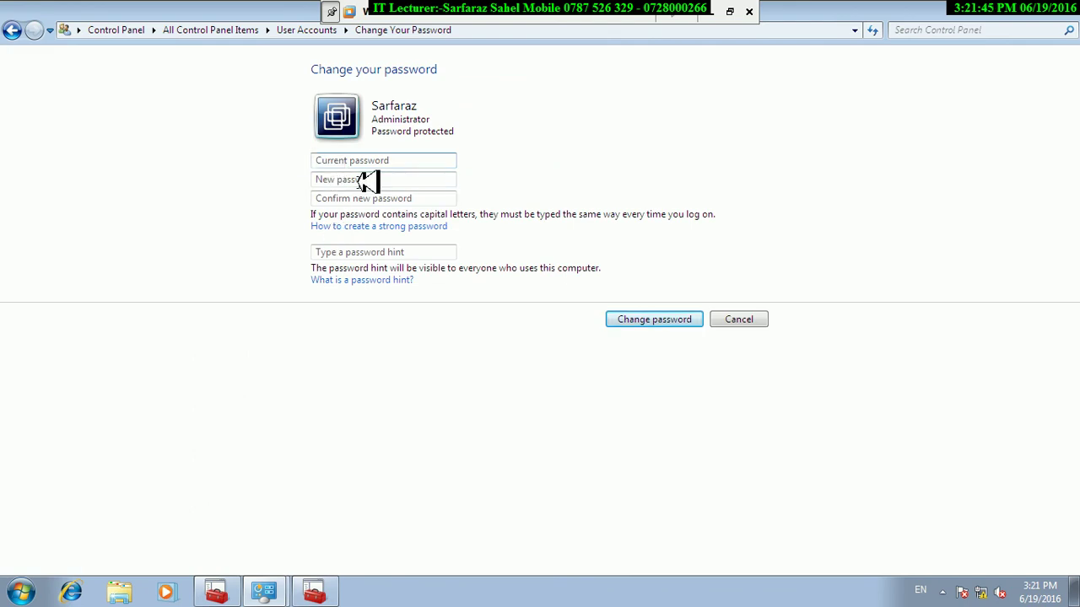
Enter the current password, a new password with its confirmation and a hint, and apply.
text(123456789)
click(369, 181)
text(12)
key(Tab)
text(12)
key(Tab)
text(1)
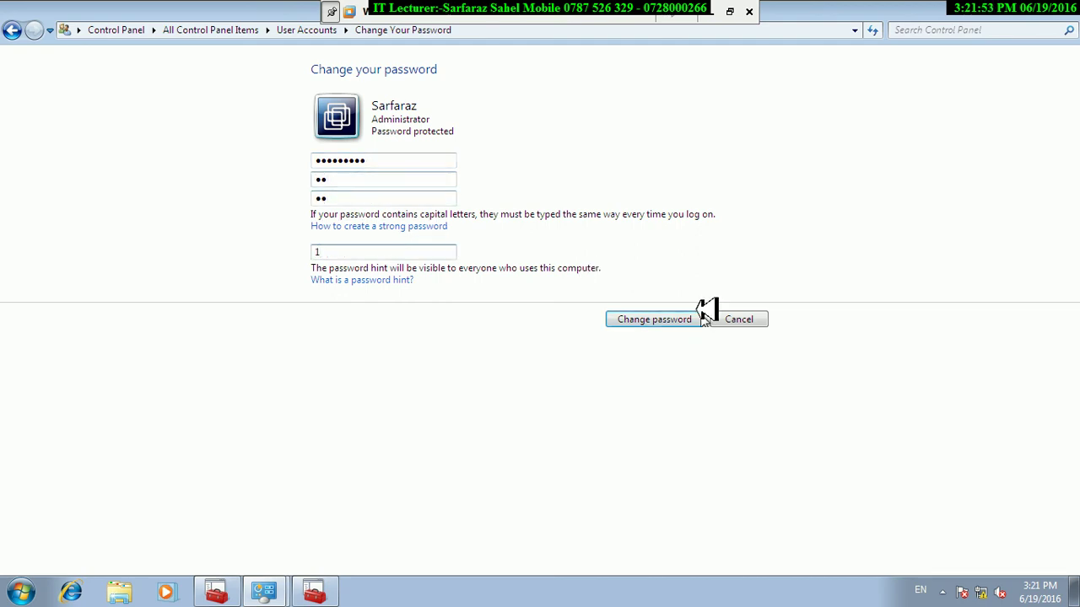
click(684, 320)
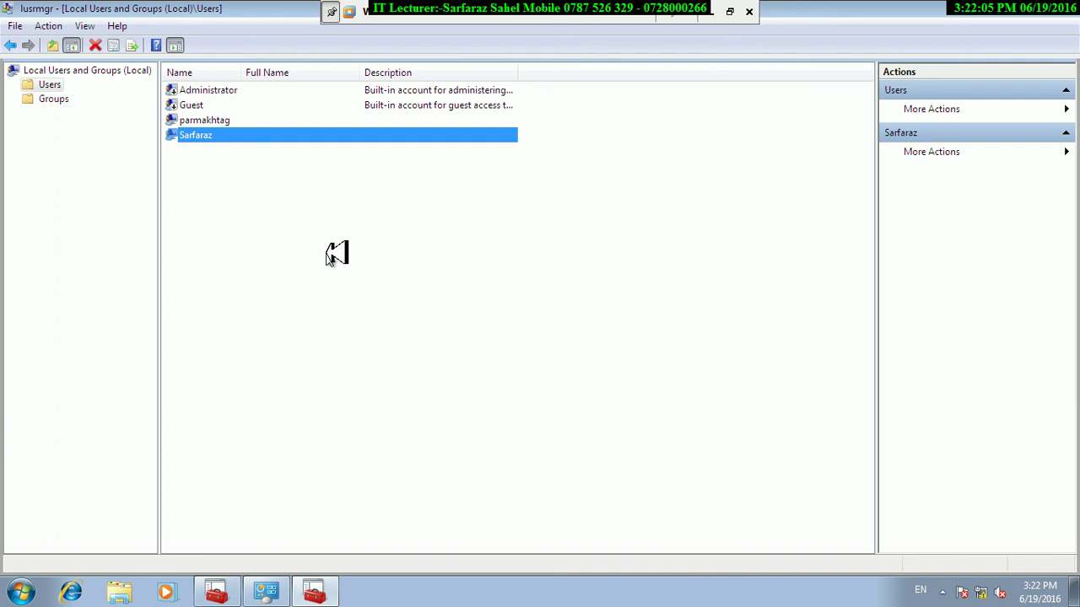
Tick User cannot change password in the user's properties and apply it.
right_click(201, 135)
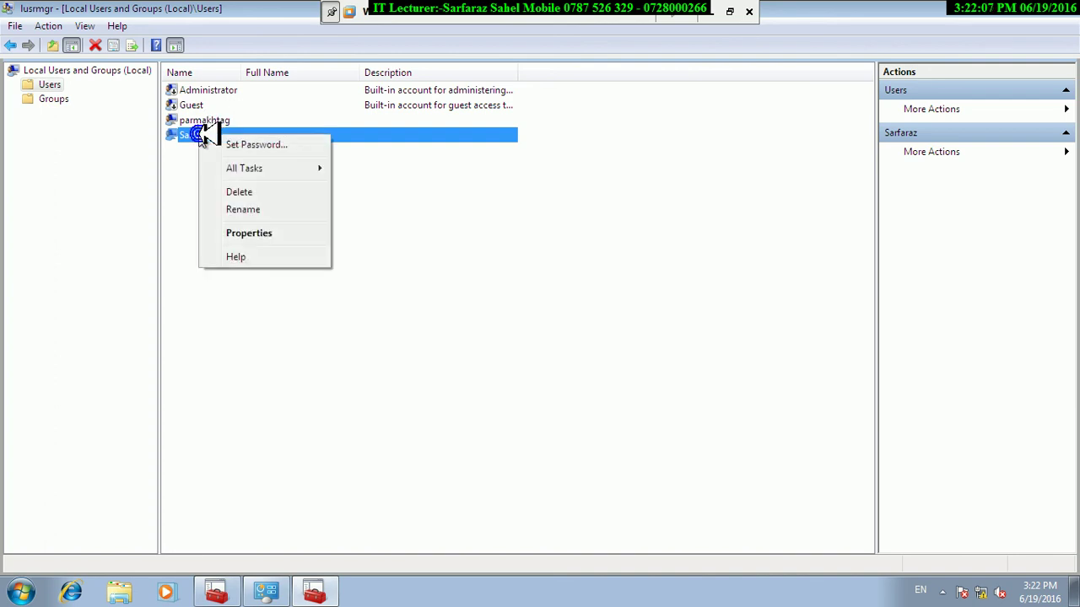
click(268, 234)
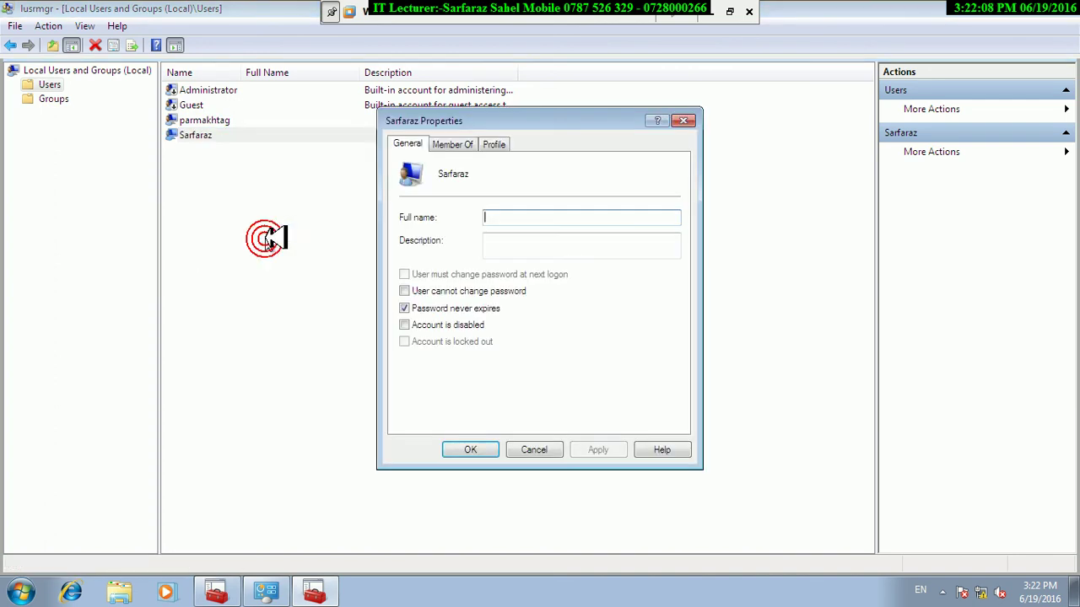
click(405, 291)
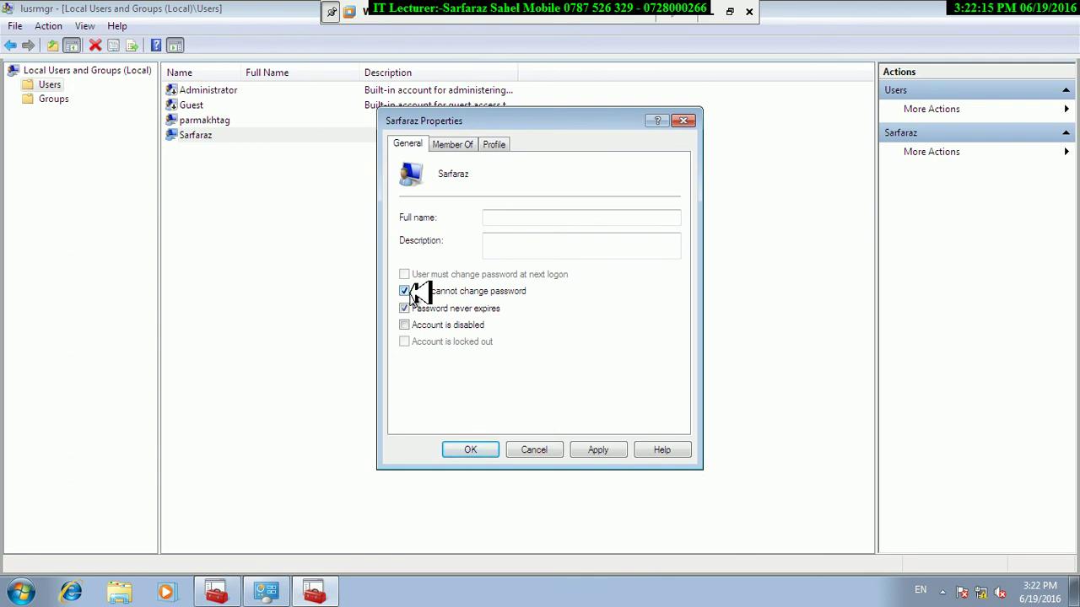
click(591, 450)
click(463, 450)
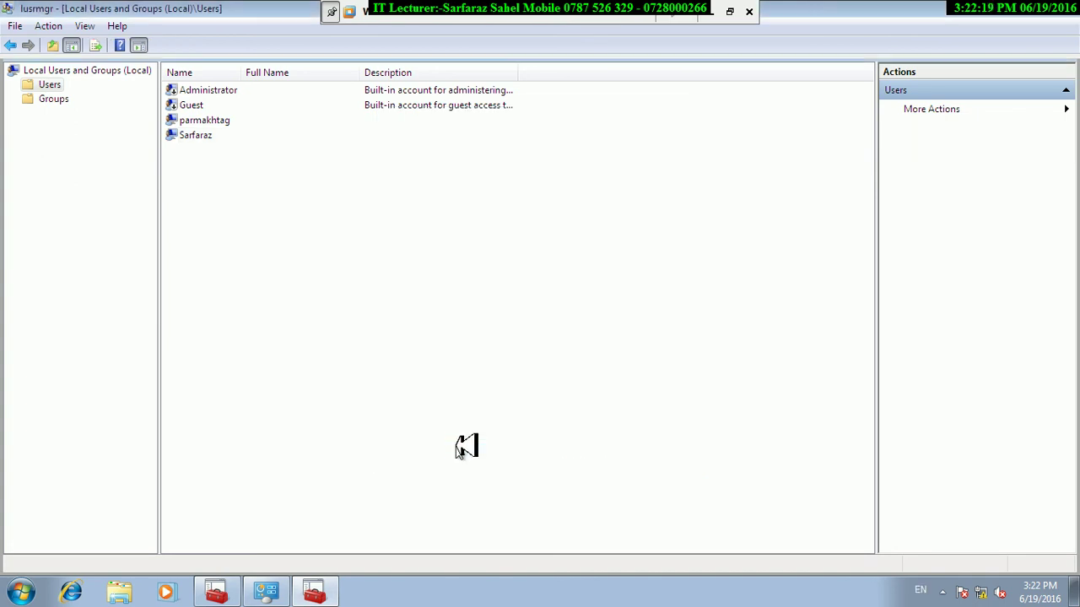
Attempt another password change from Control Panel's User Accounts, entering current and new passwords.
key(super+r)
text(control)
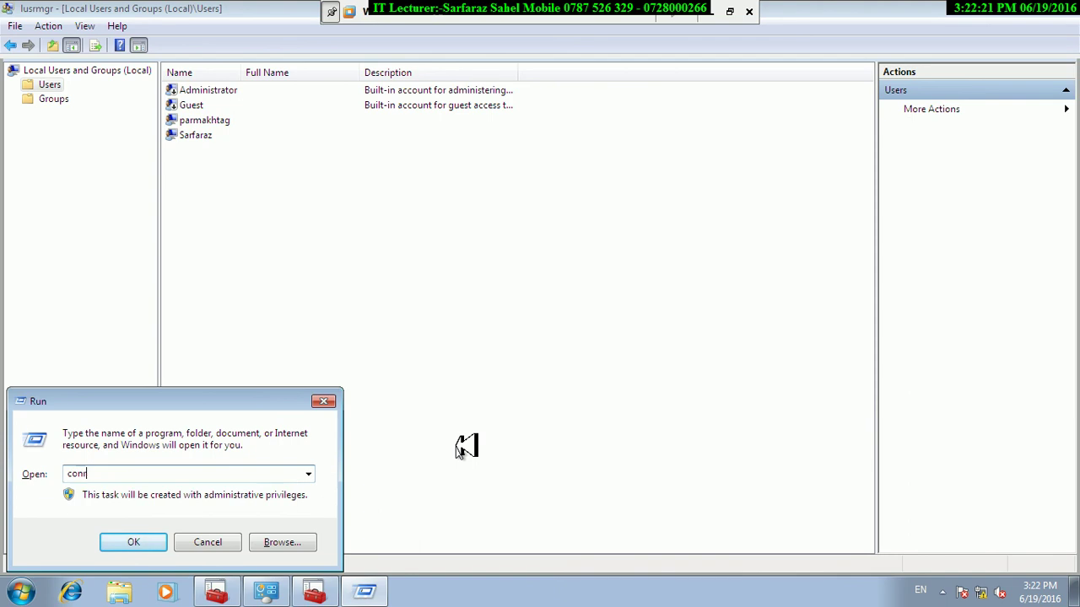
key(Return)
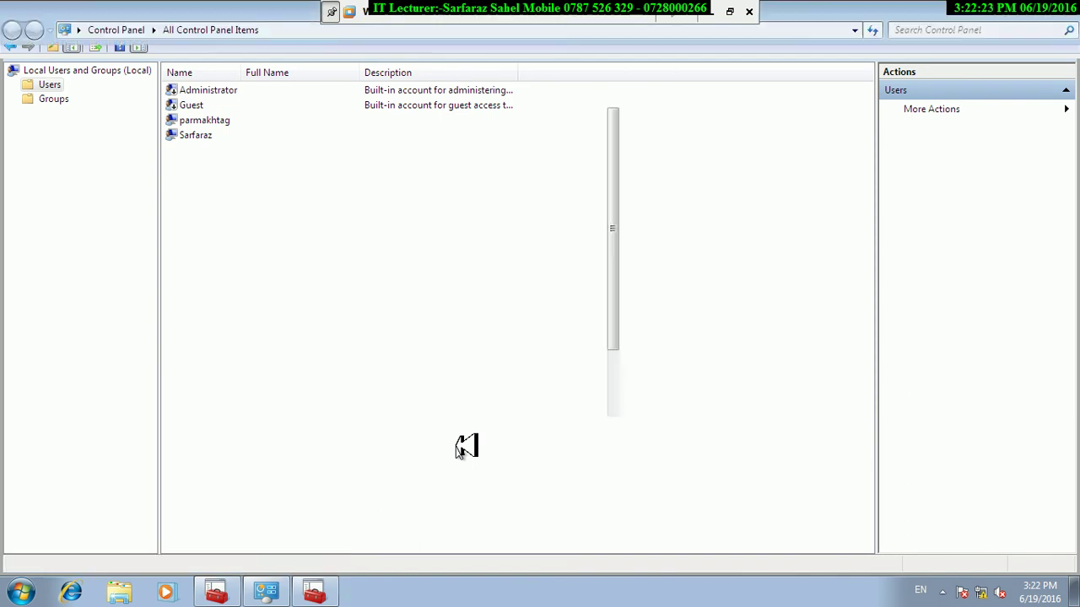
click(118, 441)
click(234, 101)
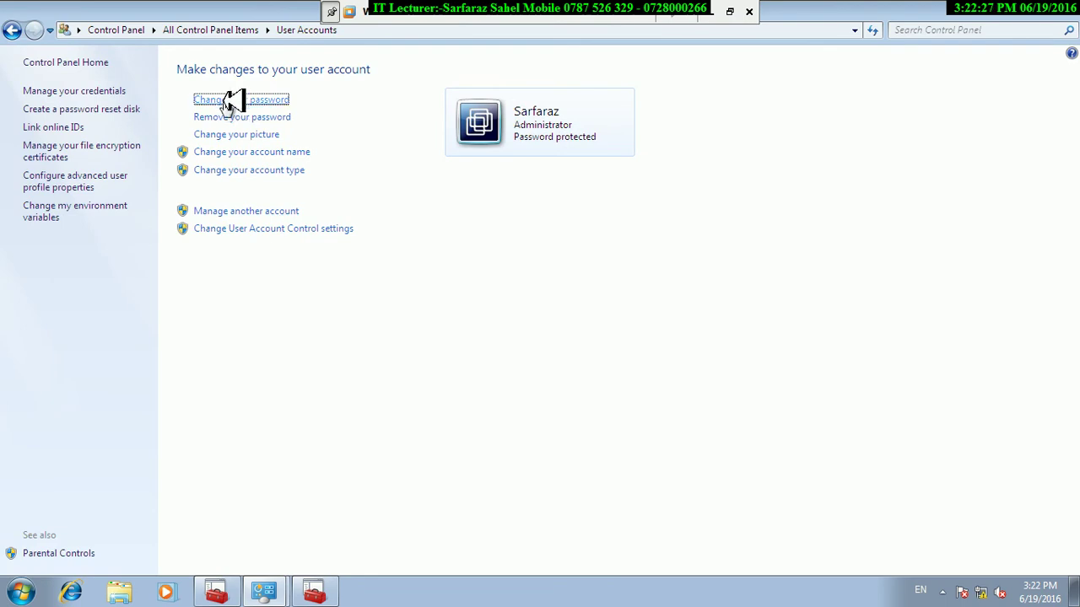
text(12)
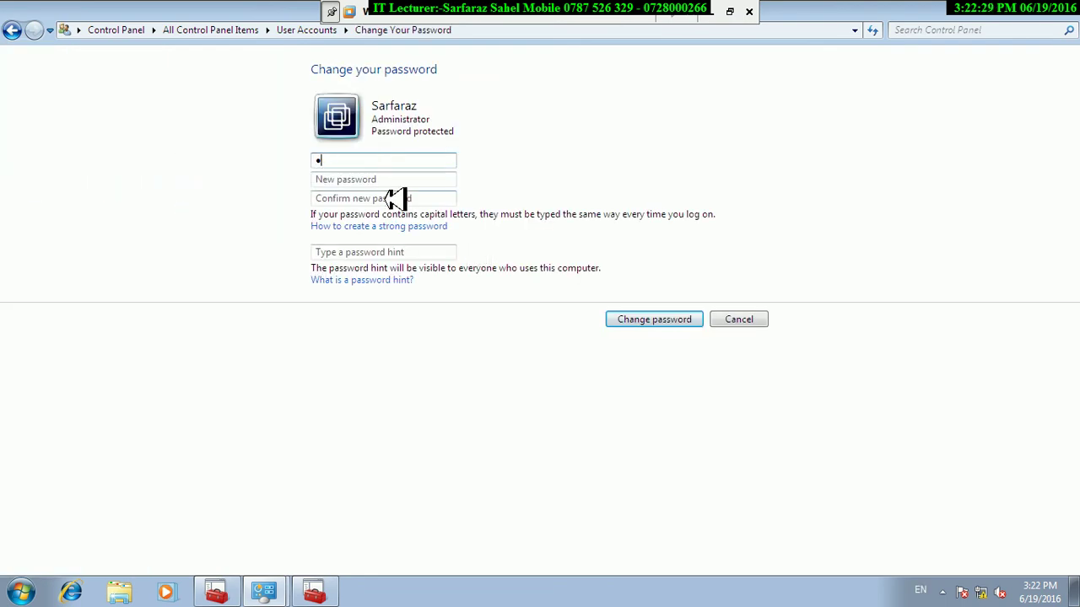
key(Tab)
text(123)
key(Tab)
text(123)
key(Return)
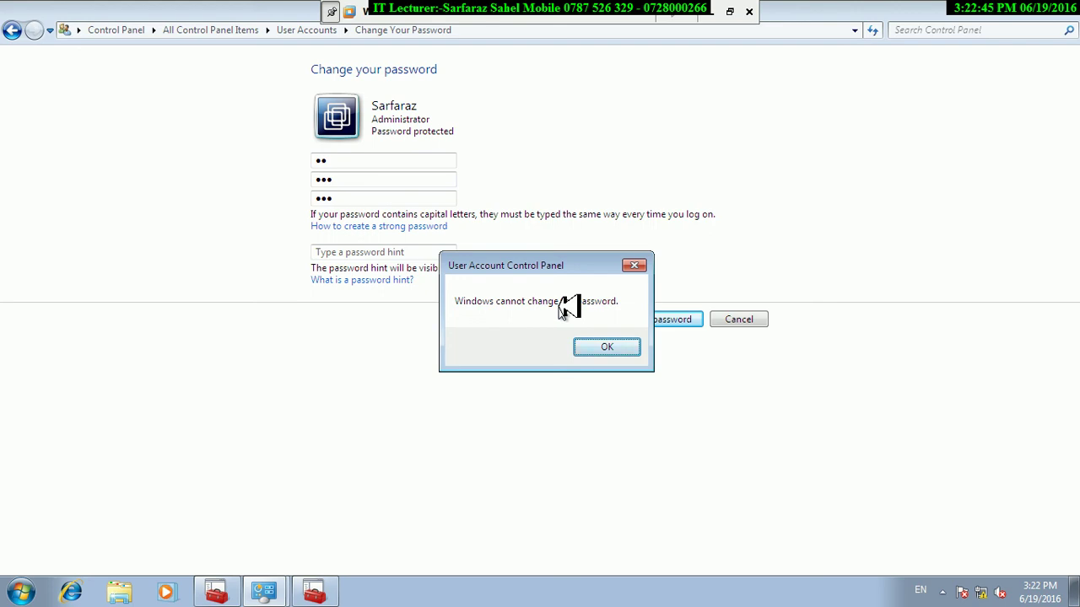
Dismiss the error, recheck the user's properties, then exit the VM to host Computer Management.
key(Return)
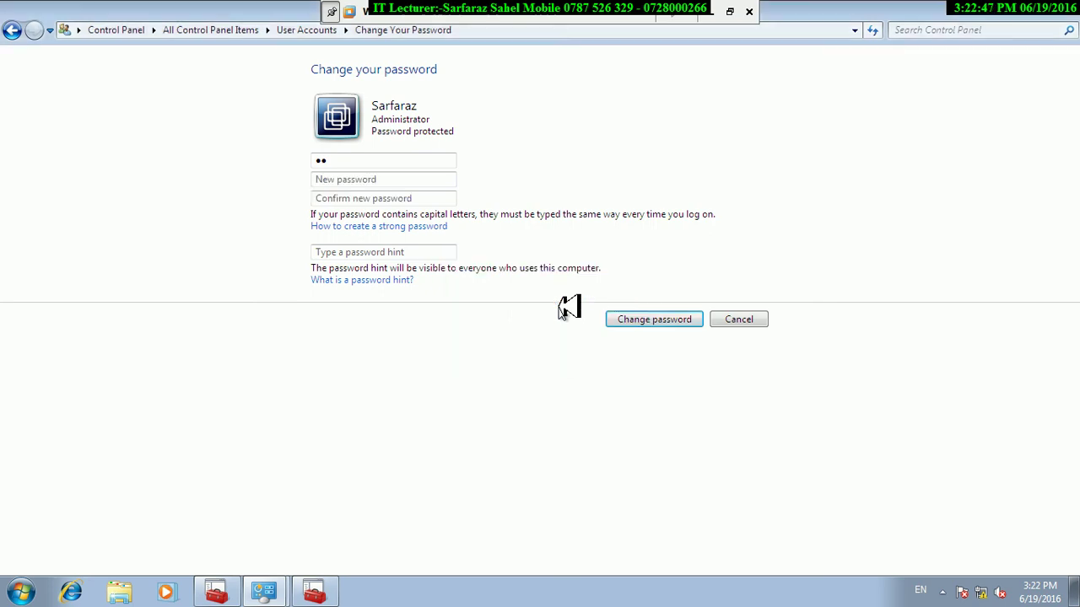
click(1017, 10)
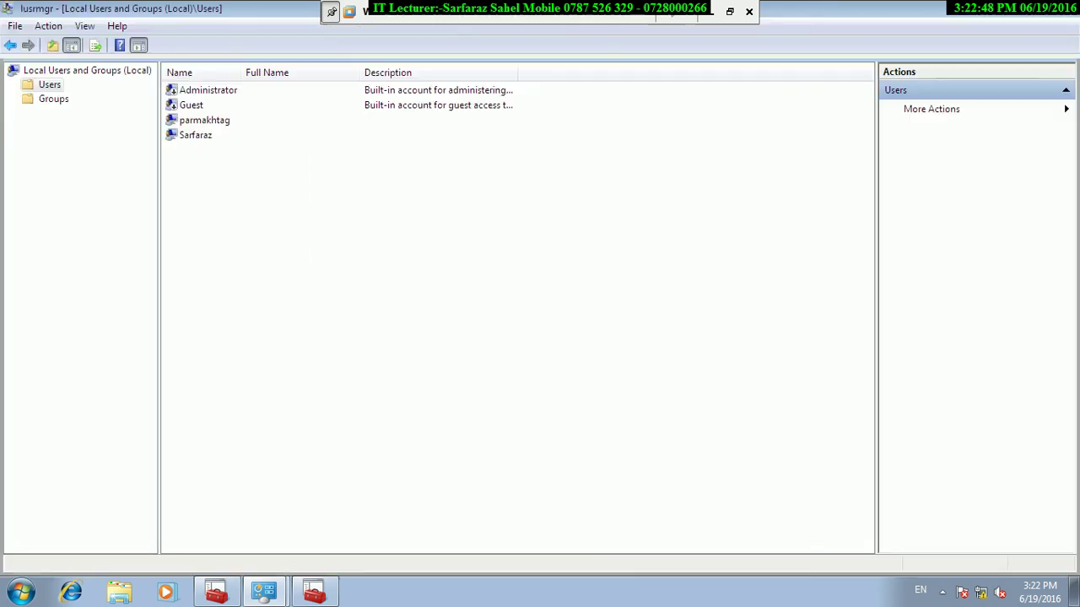
right_click(190, 135)
click(253, 233)
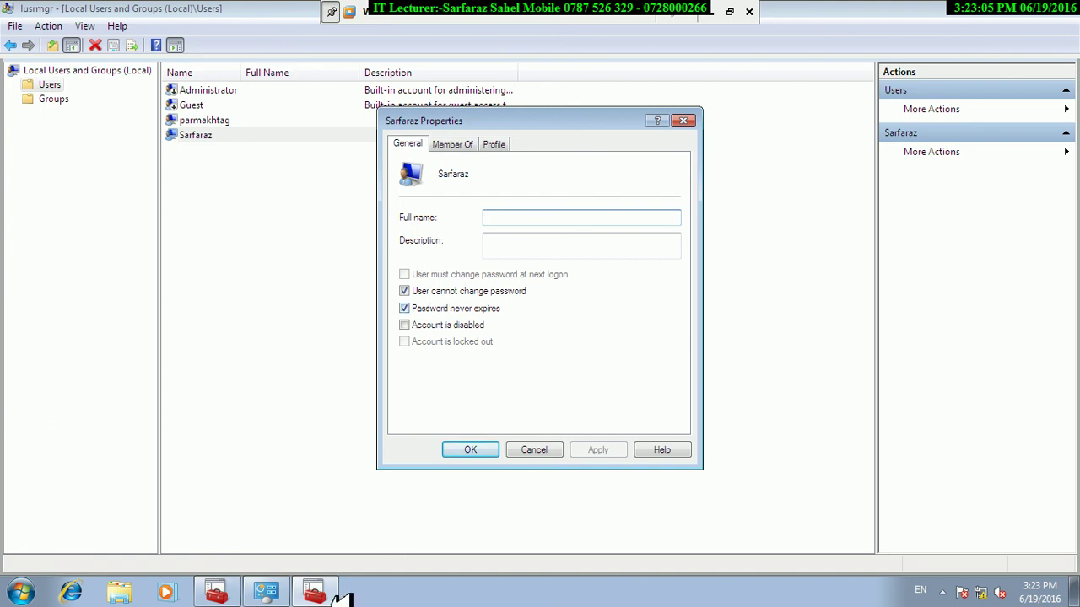
click(473, 449)
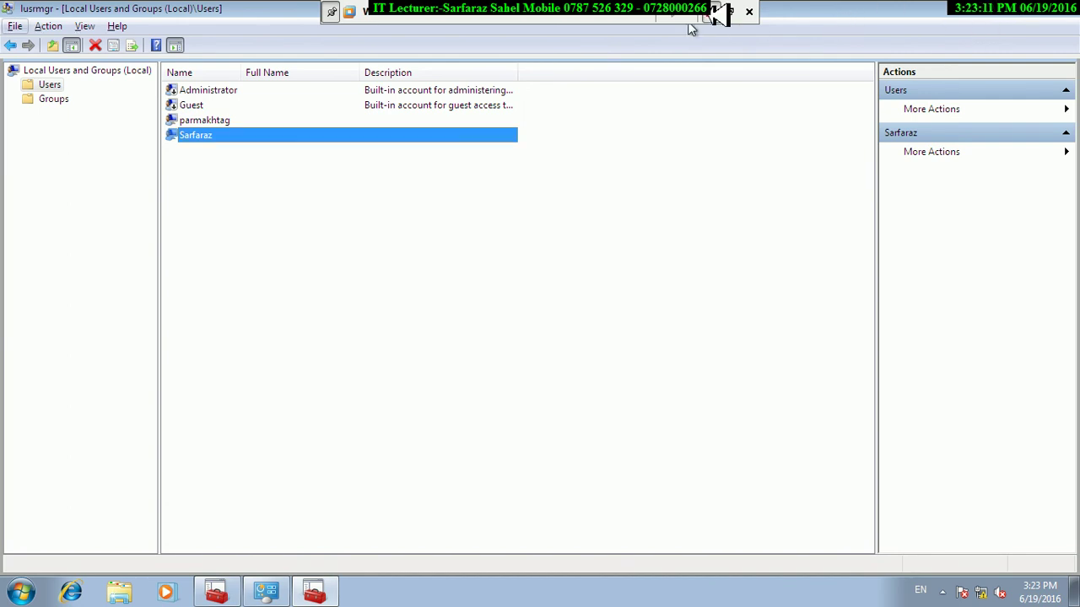
click(715, 12)
In Notepad, add a 'password age' heading followed by the line 'by default 42'.
mouse_move(392, 590)
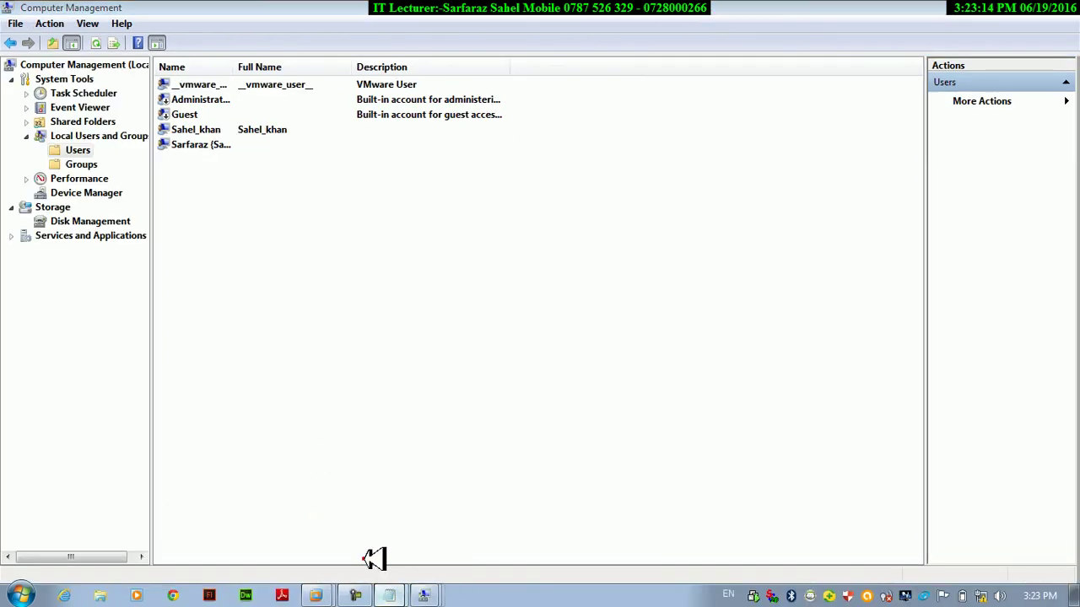
click(371, 561)
key(Return)
key(Return)
key(Return)
key(Return)
key(Return)
key(Return)
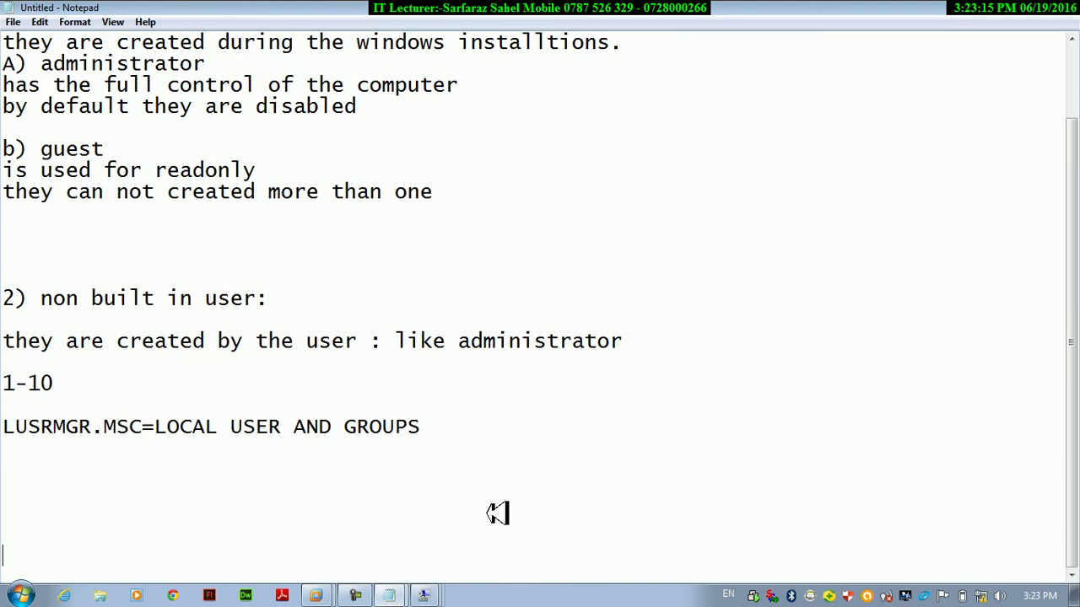
key(Return)
text(passwor)
key(BackSpace)
key(BackSpace)
text(w)
key(BackSpace)
text(ord age)
key(Return)
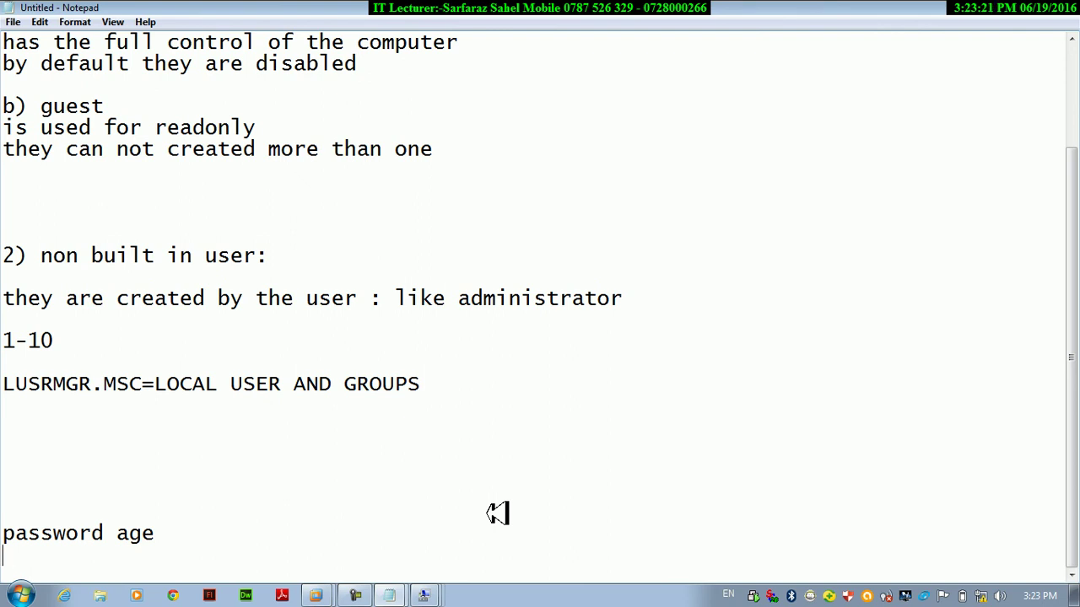
text(m)
key(BackSpace)
text(by default )
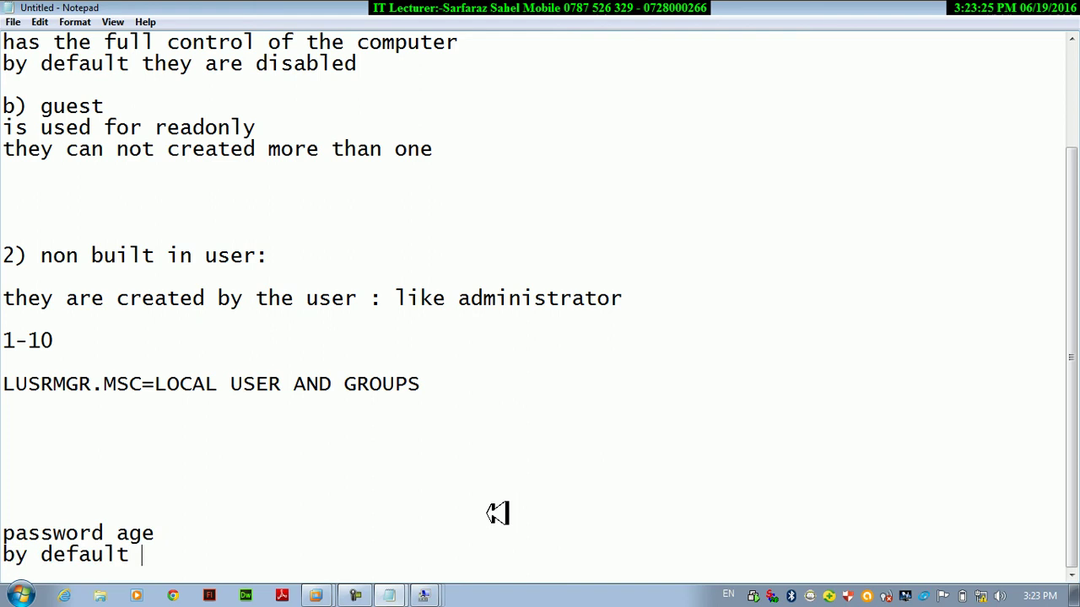
text(42)
key(Return)
key(Return)
key(Return)
key(Return)
key(Return)
key(Return)
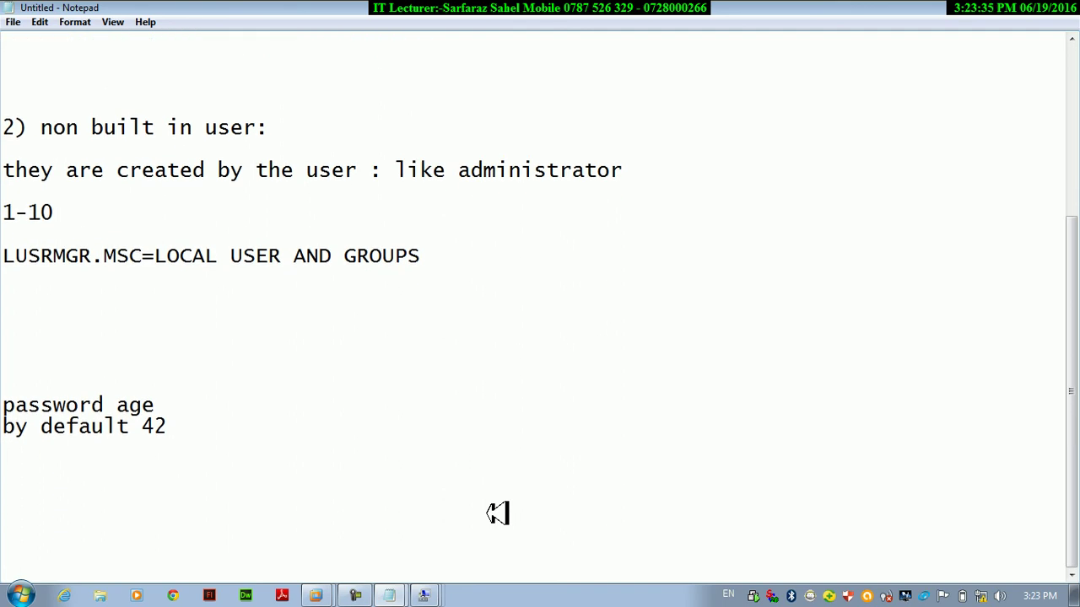
Add the line 'maximum 999' beneath it and return to Computer Management.
double_click(157, 426)
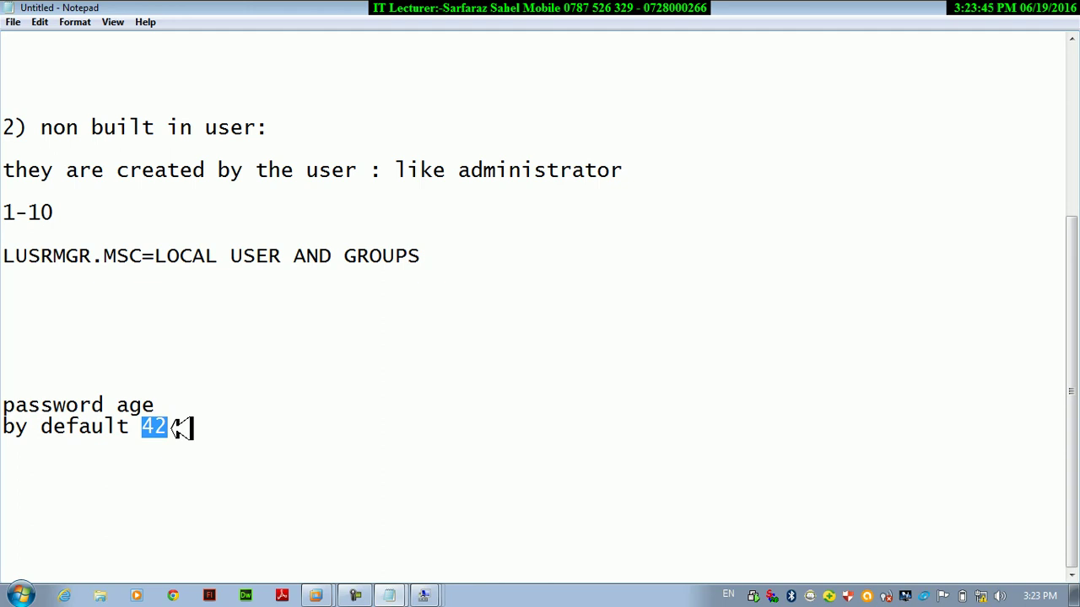
click(180, 428)
key(Return)
key(Return)
key(Return)
text(max)
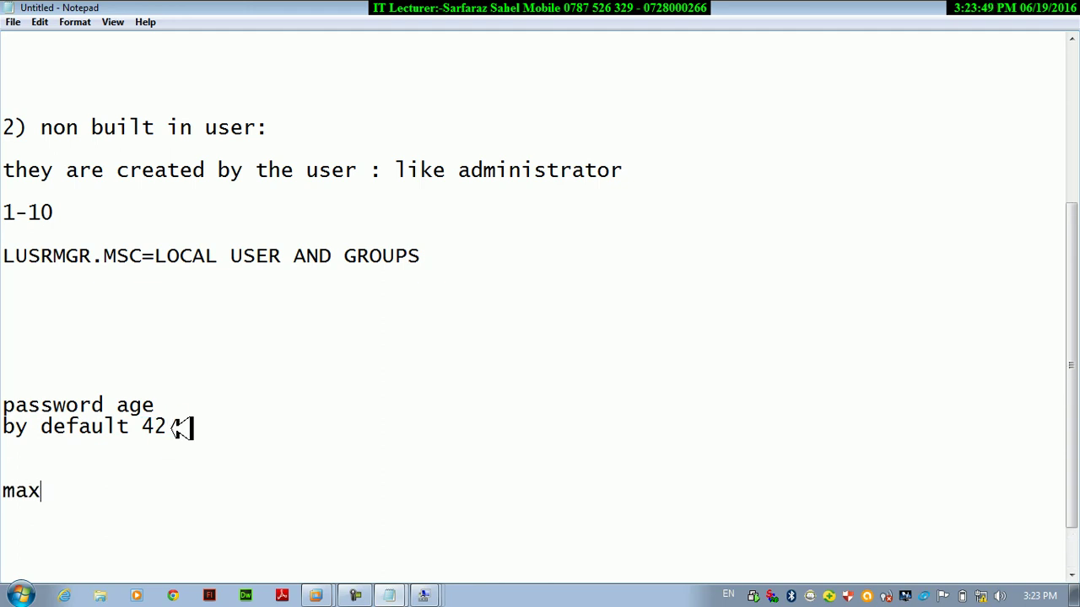
text(imum 999)
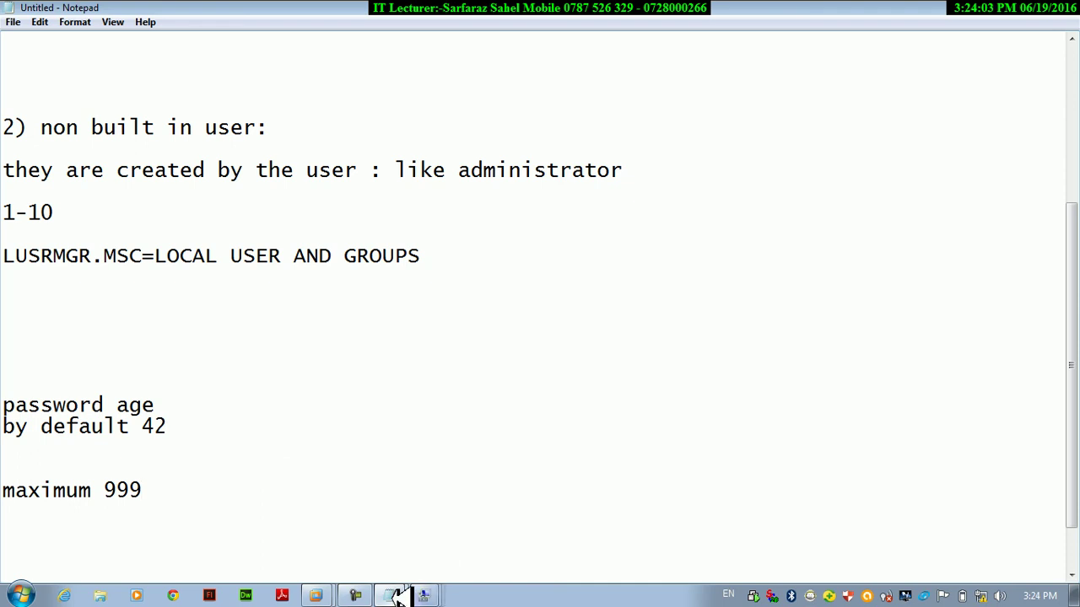
key(alt+Tab)
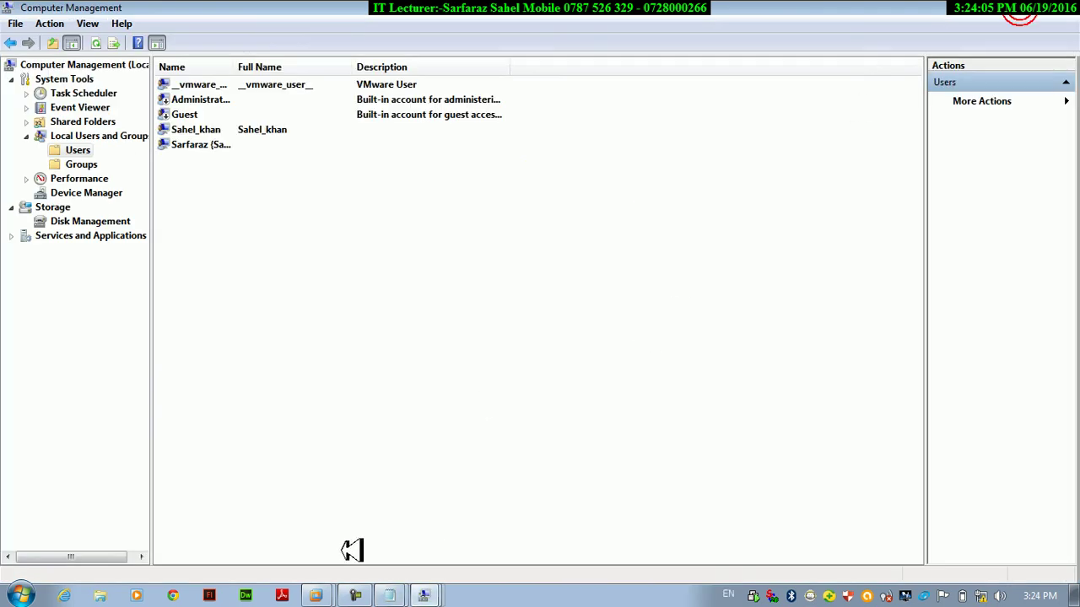
Launch Local Security Policy with secpol.msc and maximize its window.
mouse_move(315, 594)
click(321, 560)
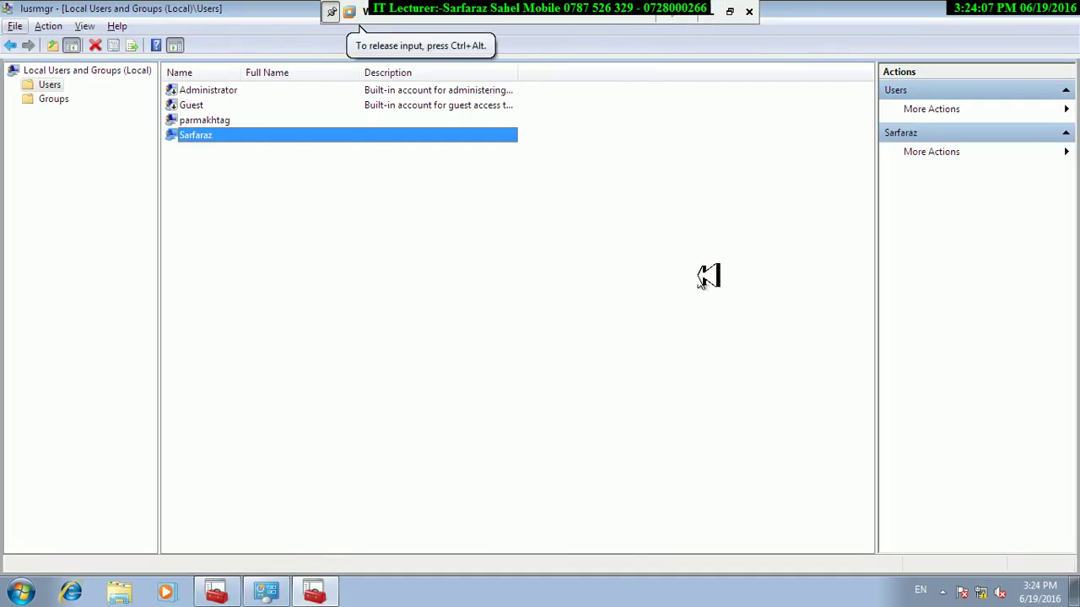
key(super+r)
text(secpo)
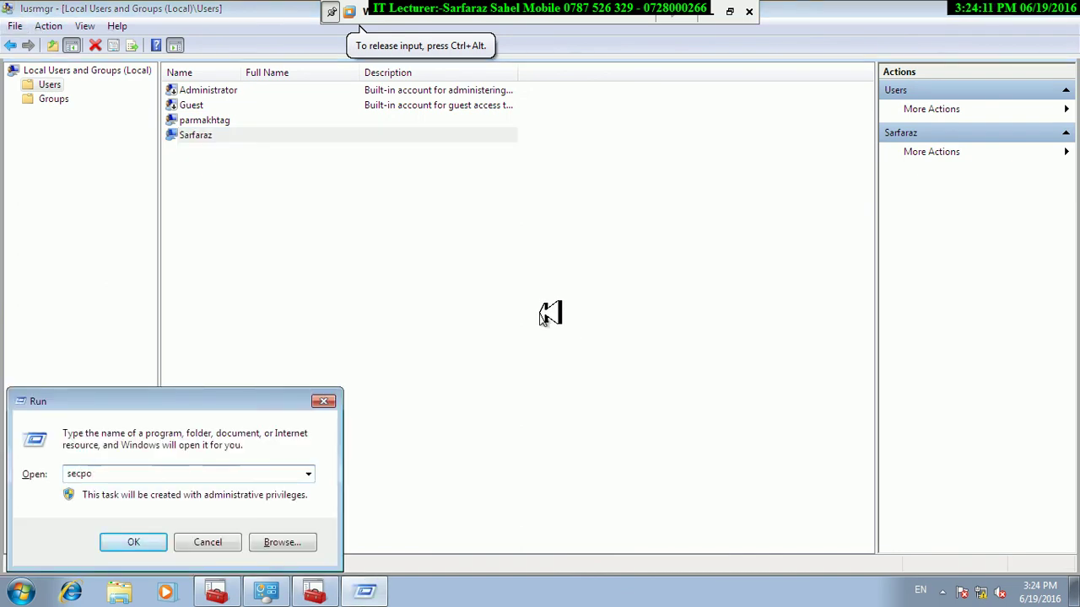
text(l.msc)
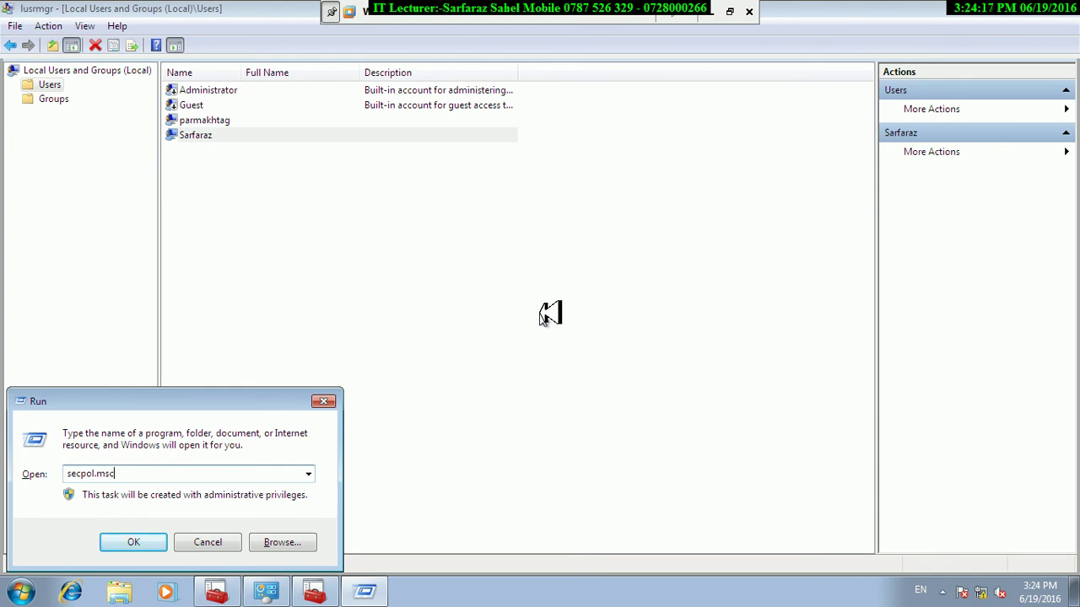
click(132, 540)
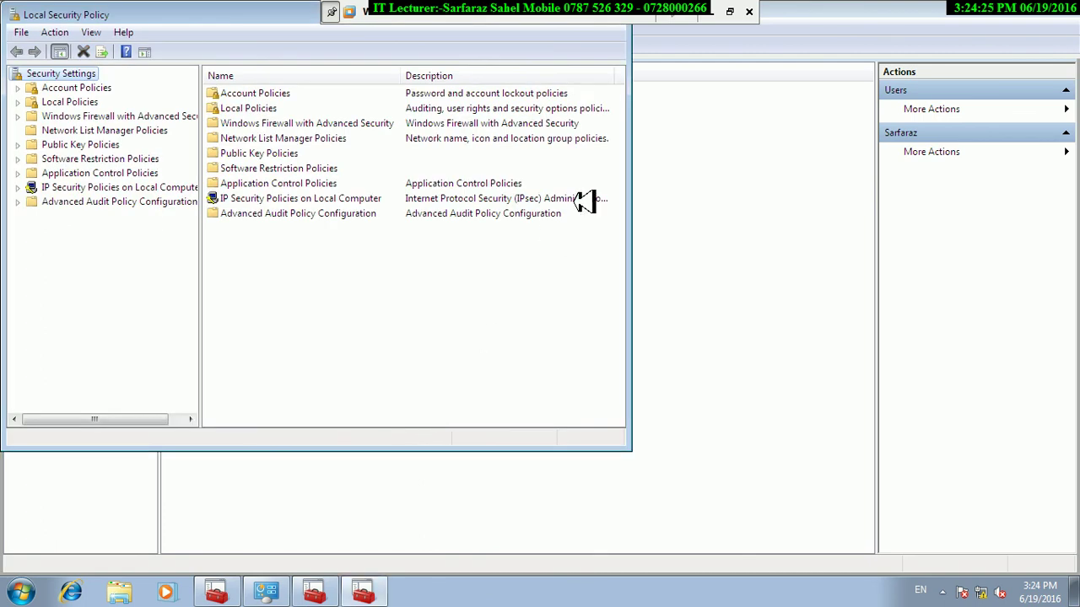
drag(250, 8, 427, 152)
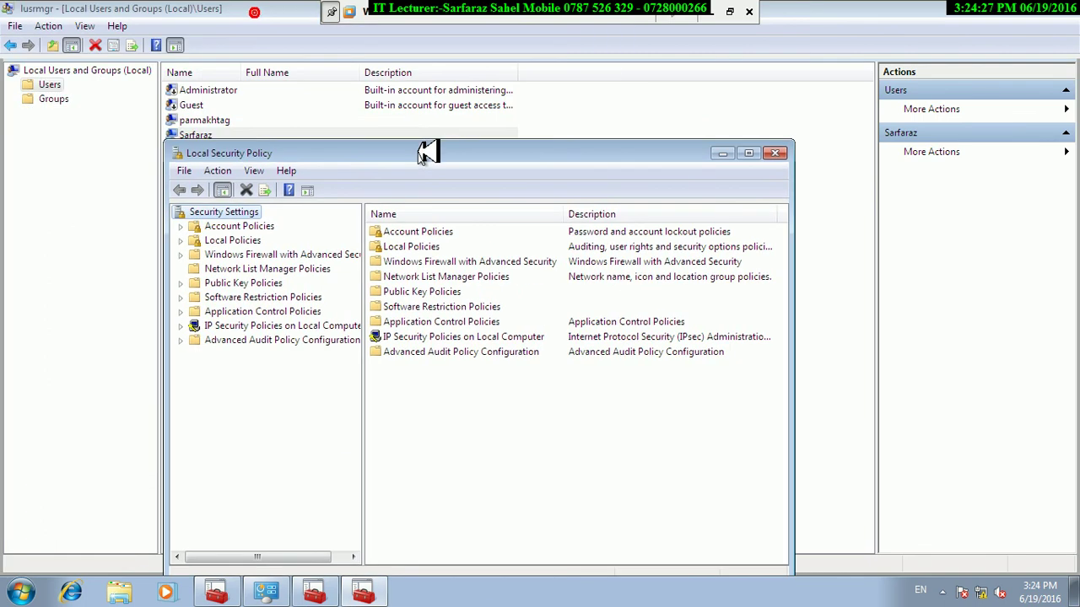
click(749, 154)
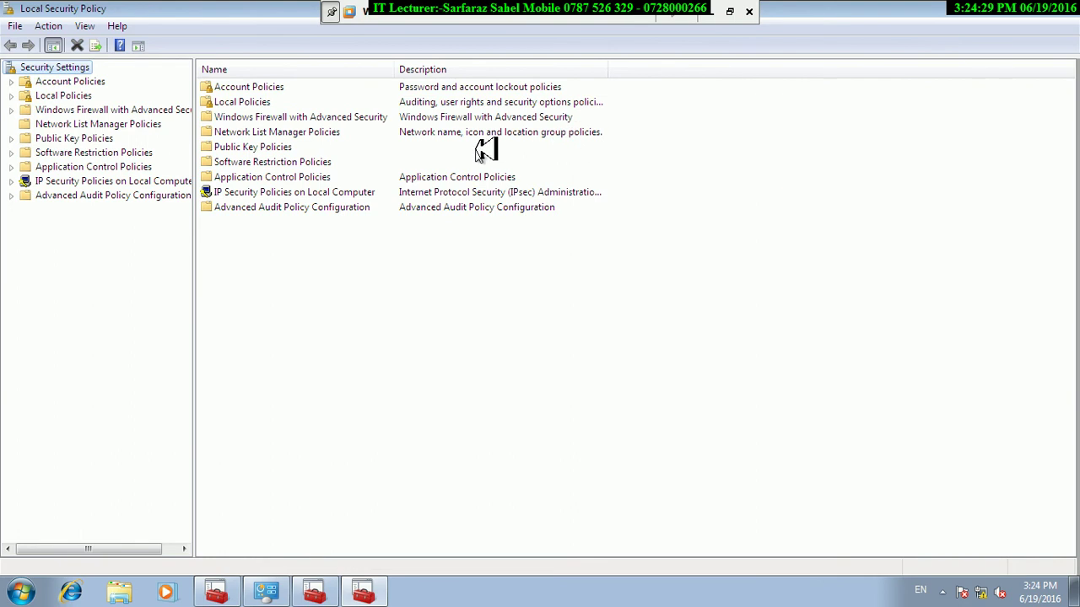
Browse Account Lockout Policy and Security Options, then select Password Policy's Maximum password age.
click(234, 87)
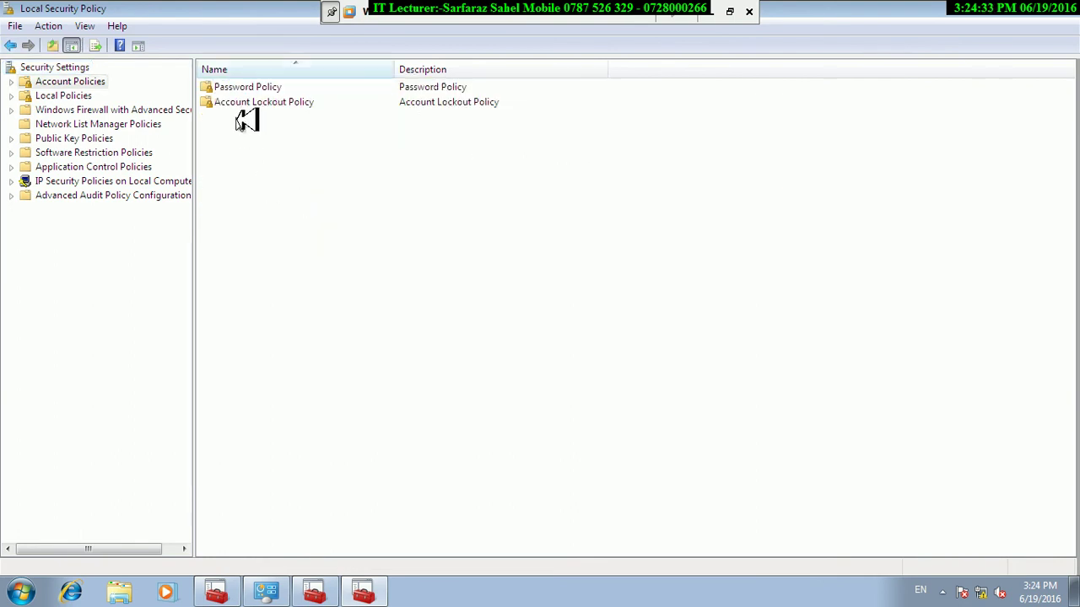
double_click(228, 87)
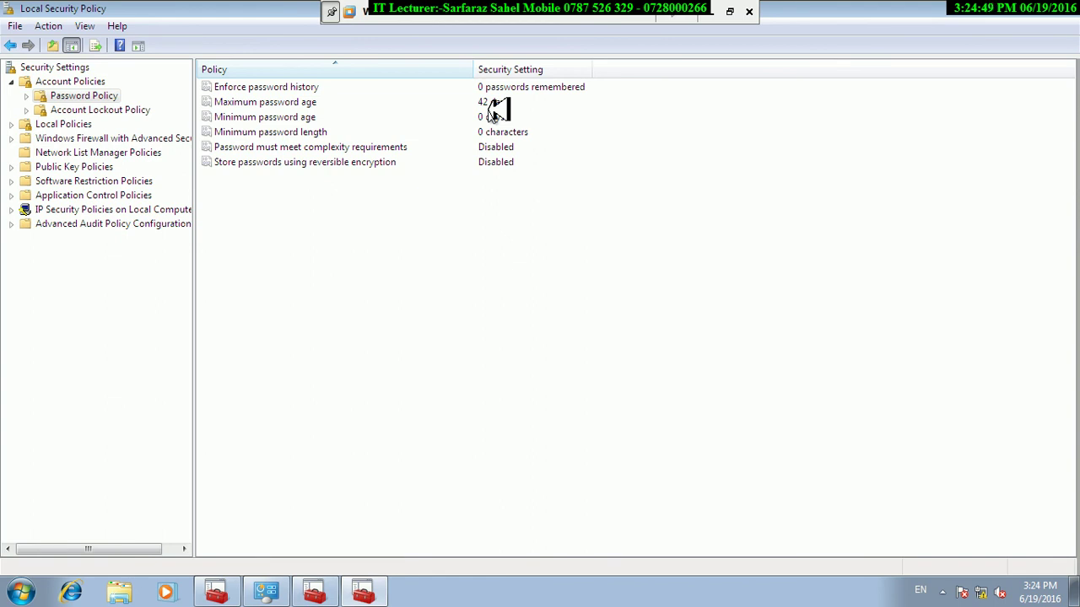
click(88, 109)
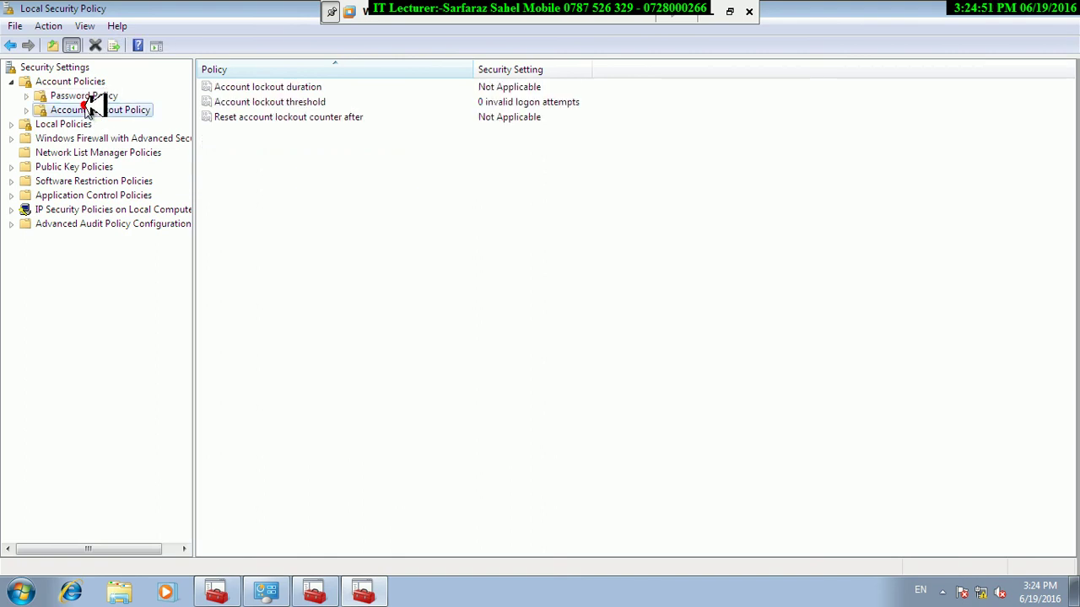
click(82, 125)
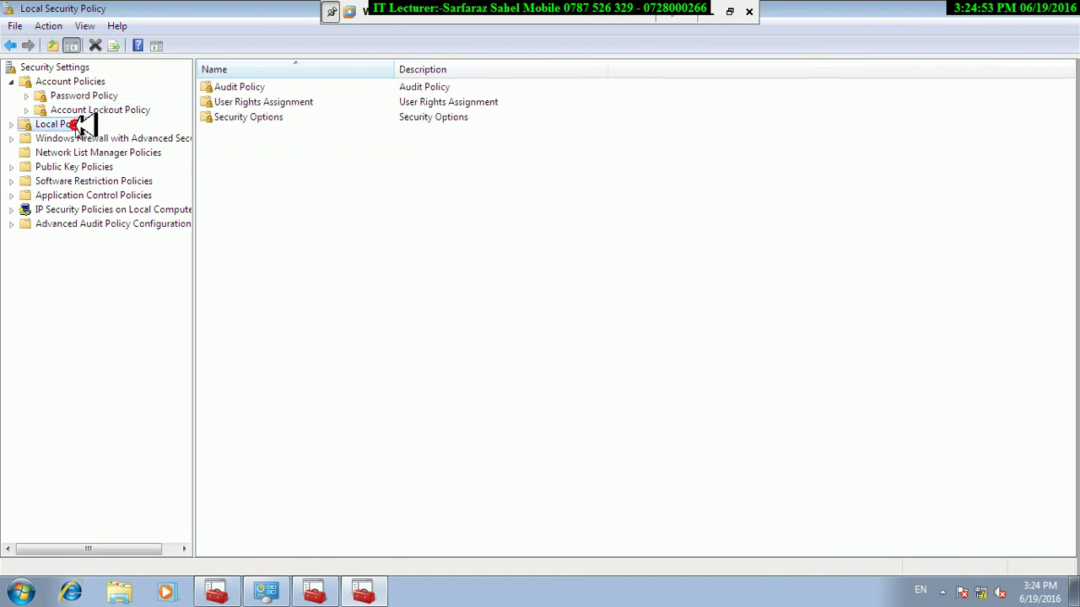
double_click(264, 117)
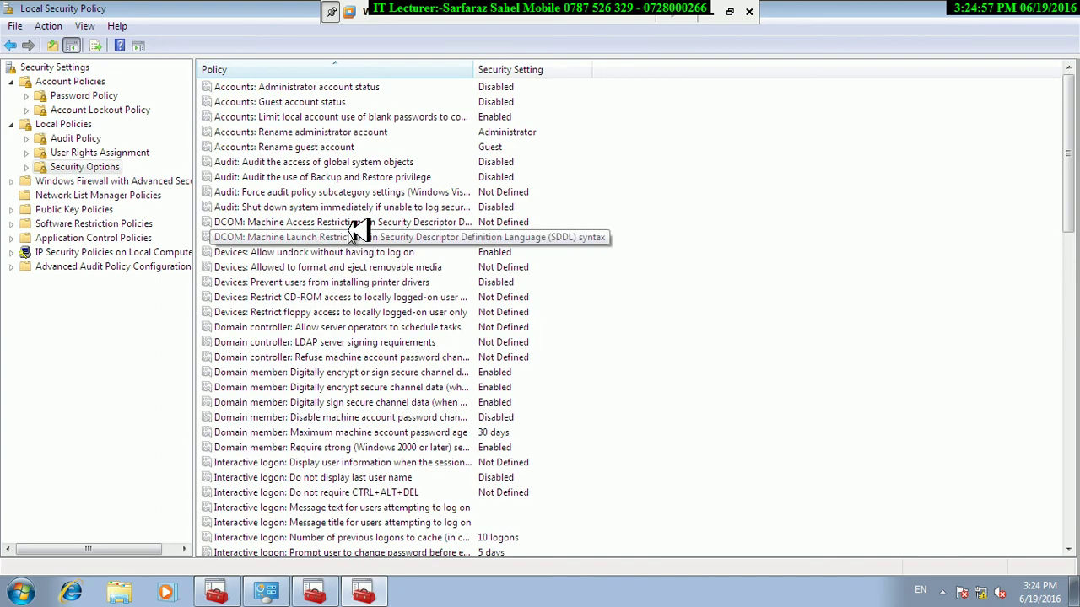
drag(1069, 141, 1016, 40)
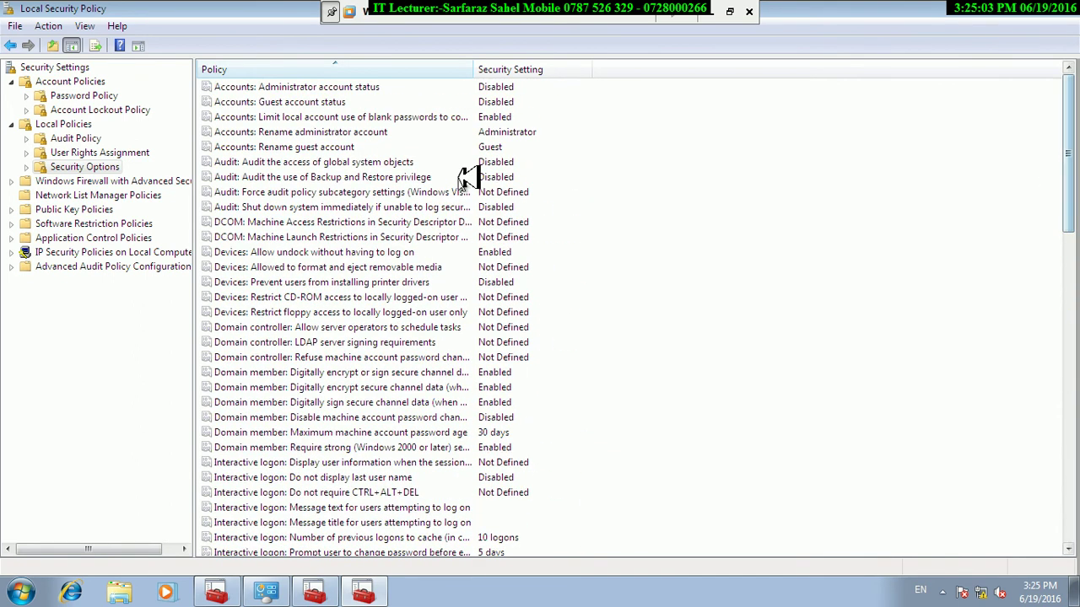
click(110, 95)
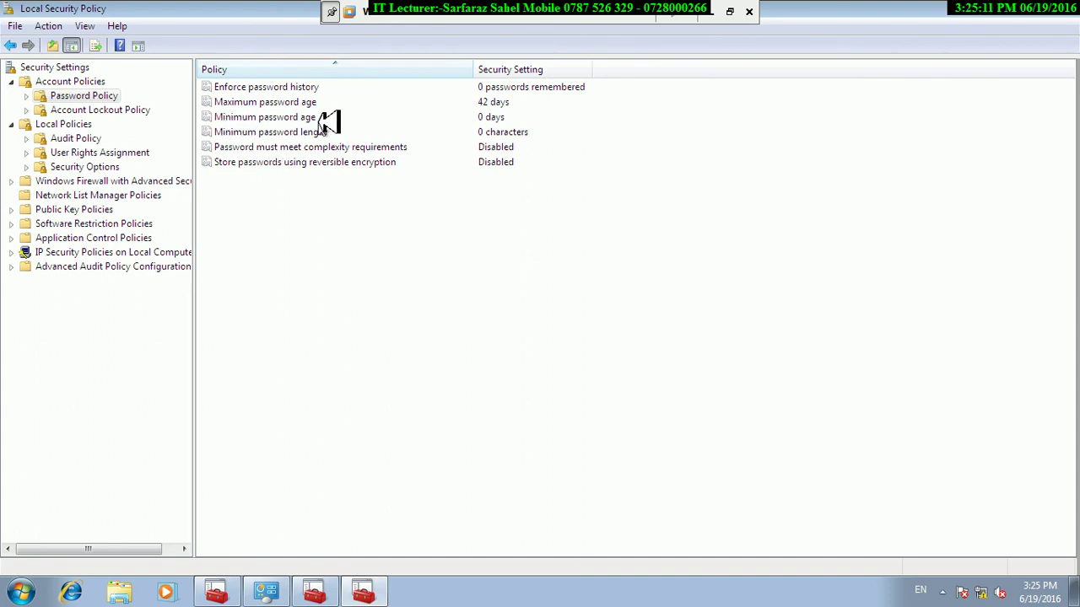
click(257, 102)
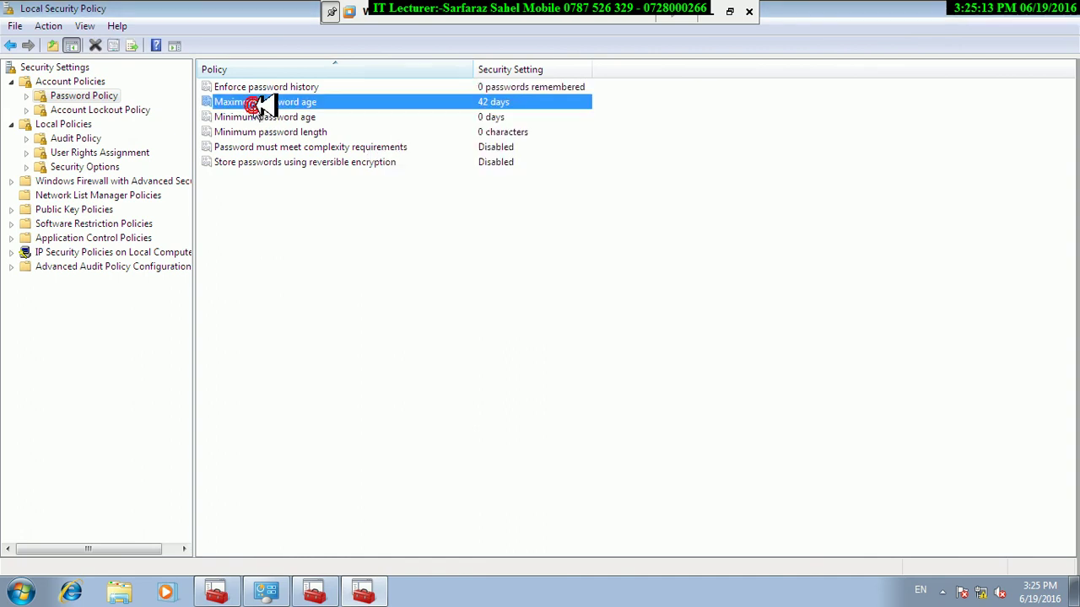
Try 999, 10 and 0 days for Maximum password age, cancel to keep 42, restore the window.
double_click(297, 104)
text(0)
text(999)
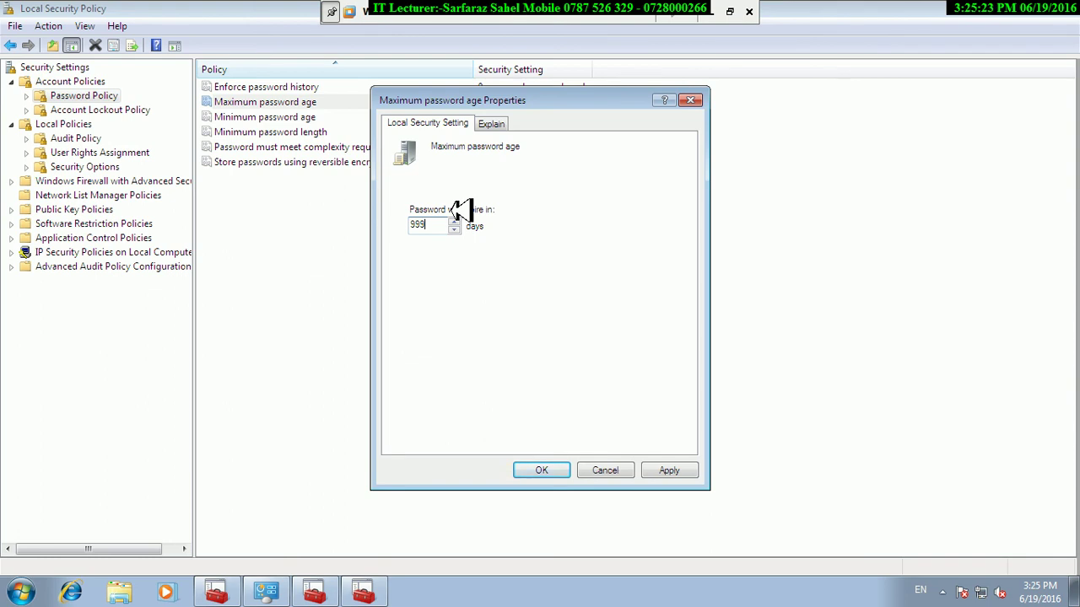
key(BackSpace)
key(BackSpace)
key(BackSpace)
text(10)
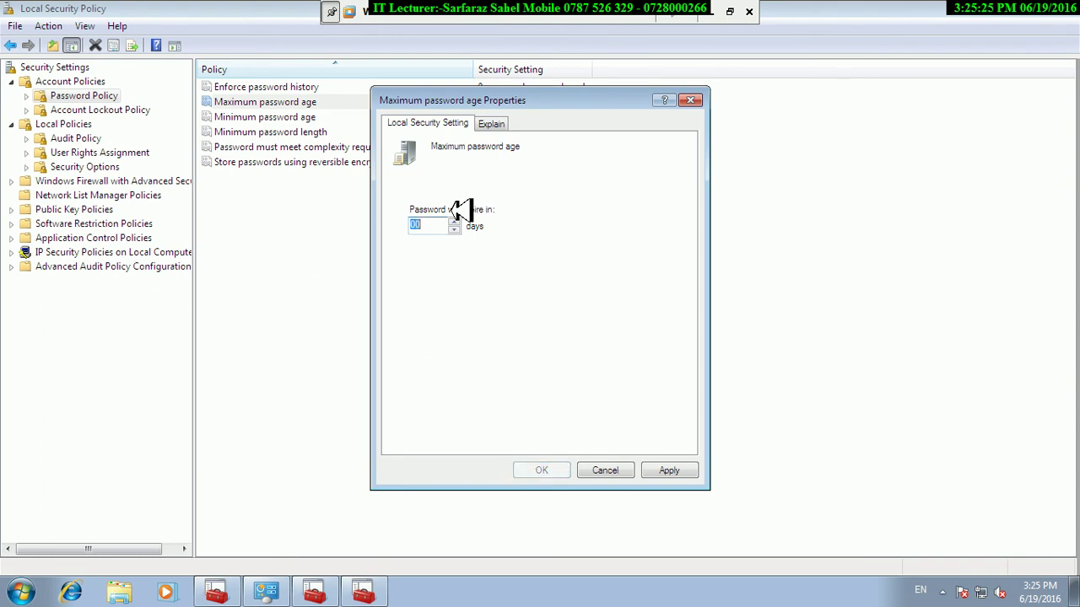
key(Down)
key(Down)
key(Down)
key(Down)
key(Down)
key(Down)
key(Down)
key(Down)
key(Down)
key(Down)
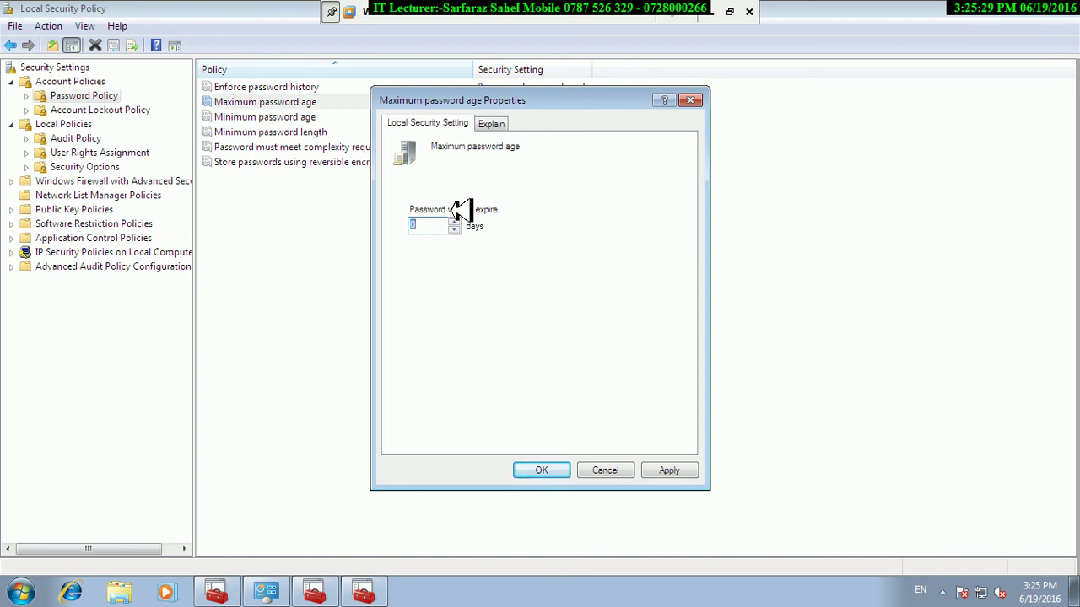
key(Escape)
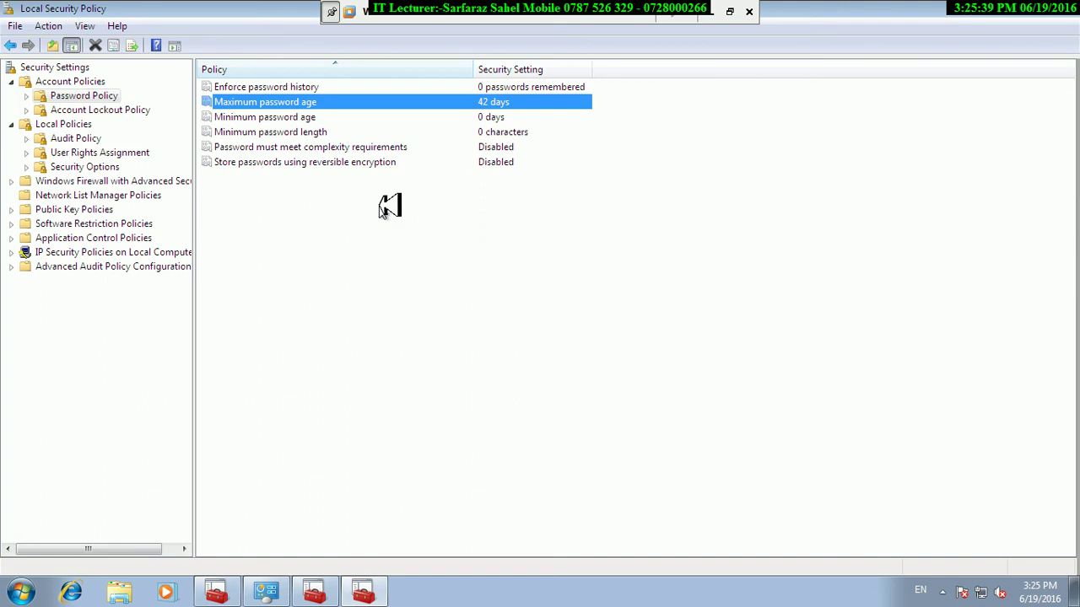
drag(240, 9, 374, 205)
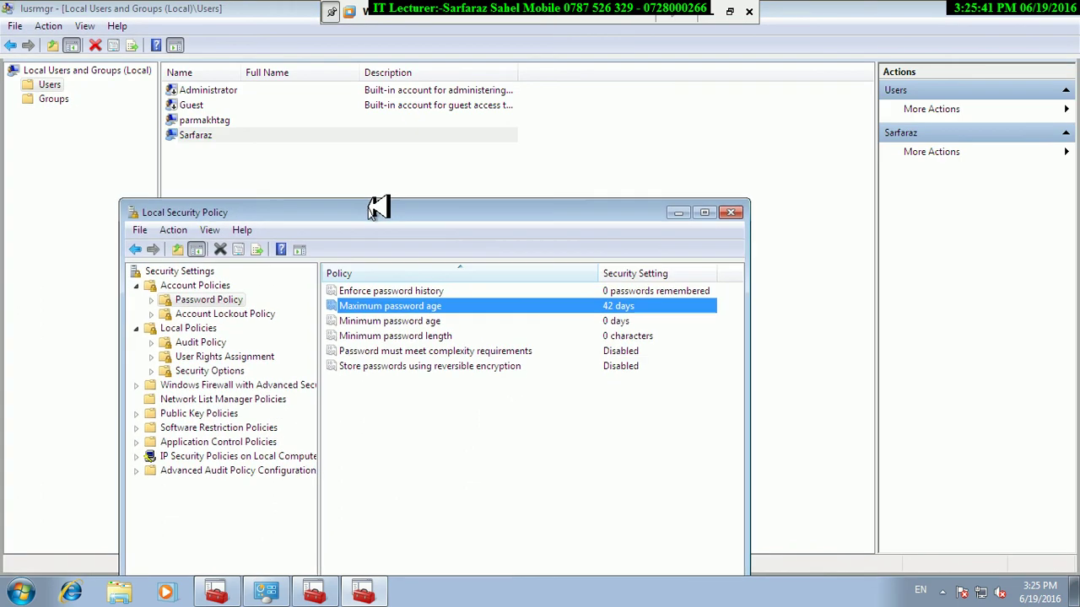
Open the last user account's properties and cancel without changes.
right_click(196, 140)
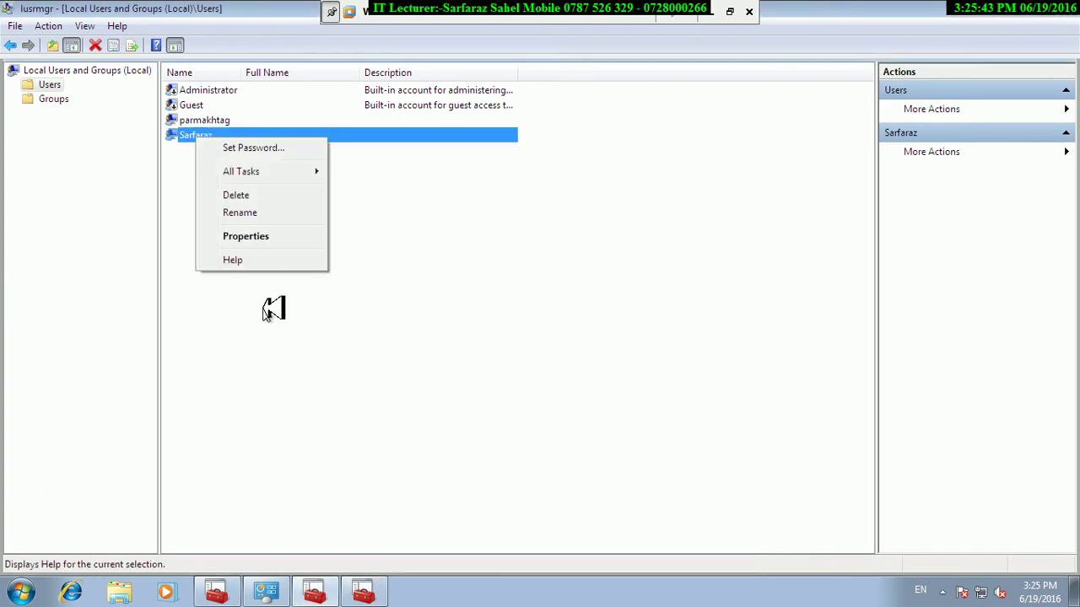
click(236, 237)
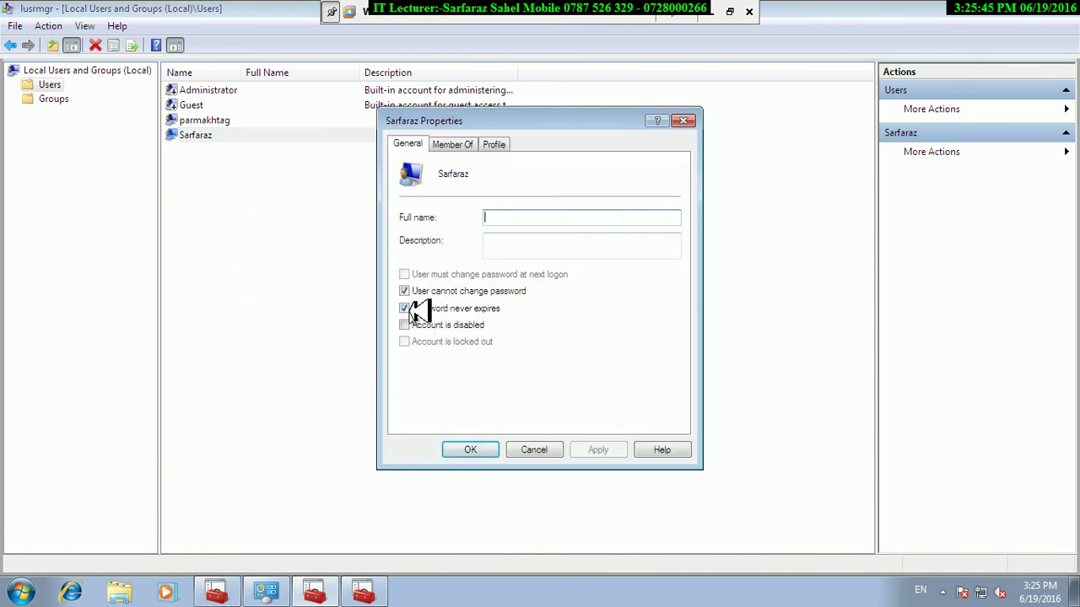
click(540, 450)
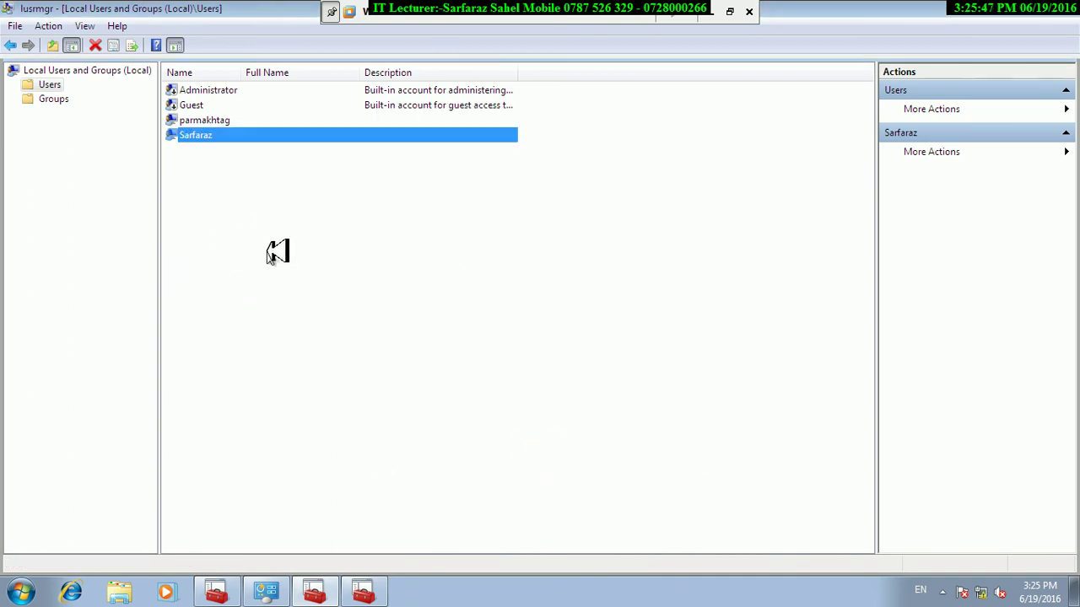
Toggle the New User form's password options for 'dt' without creating it, then open another account's properties.
right_click(268, 251)
click(305, 261)
text(dt)
key(Tab)
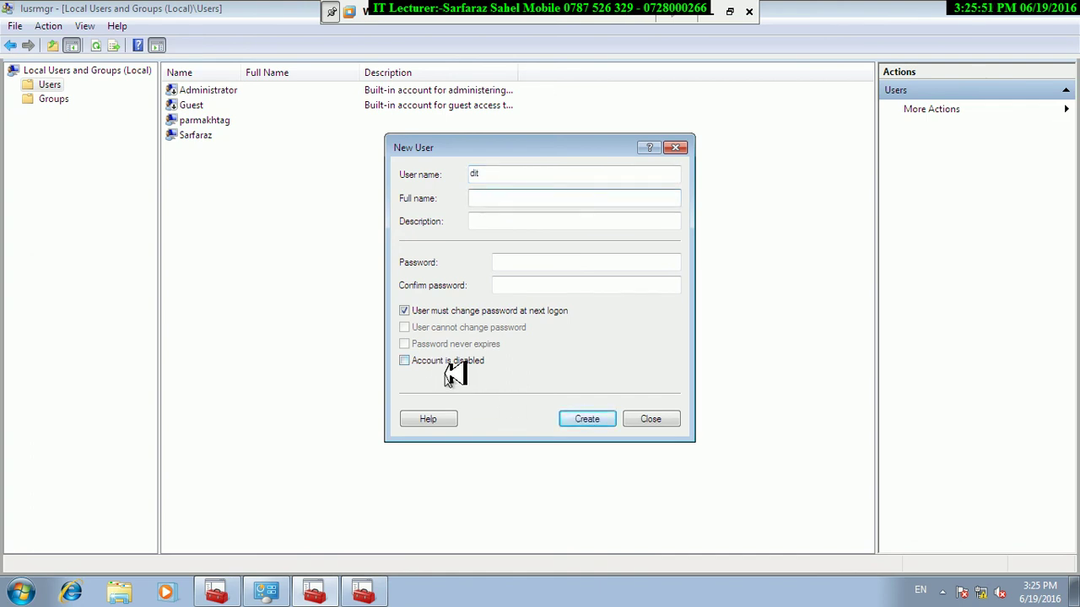
click(405, 311)
click(409, 314)
click(406, 328)
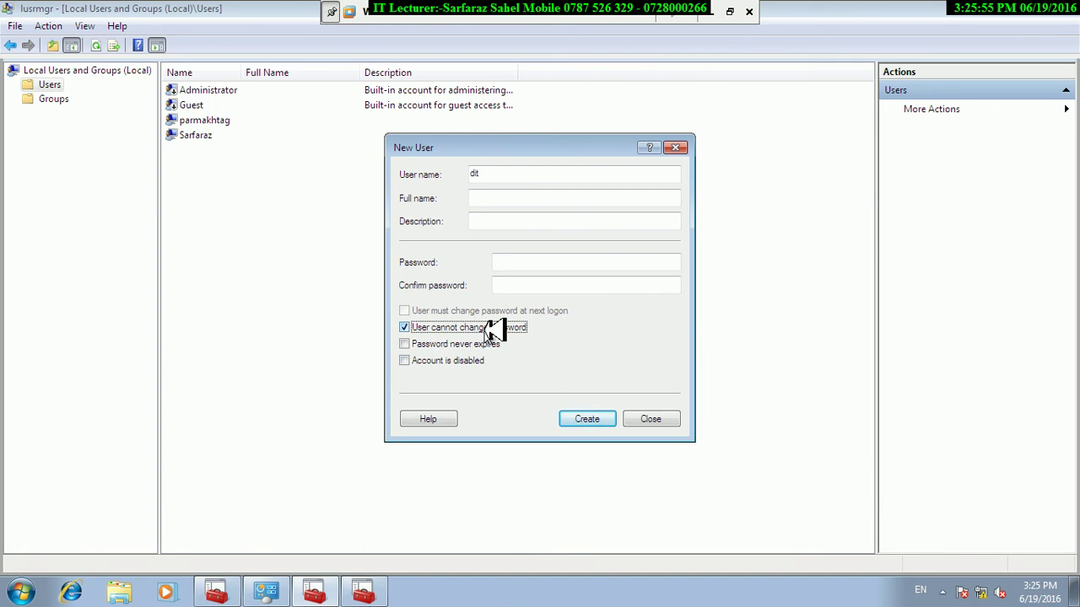
click(419, 346)
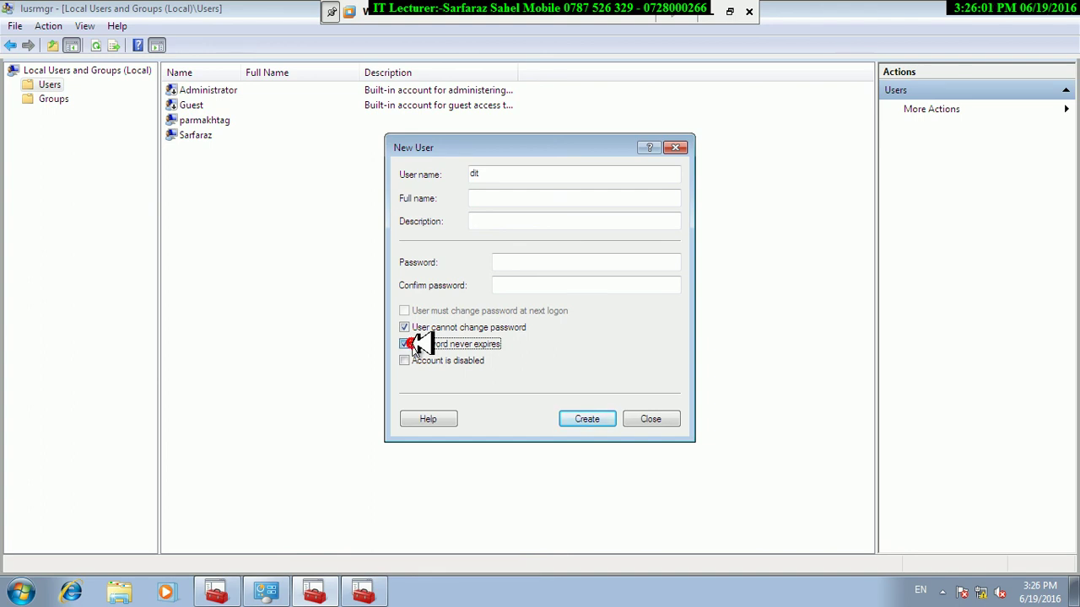
click(414, 344)
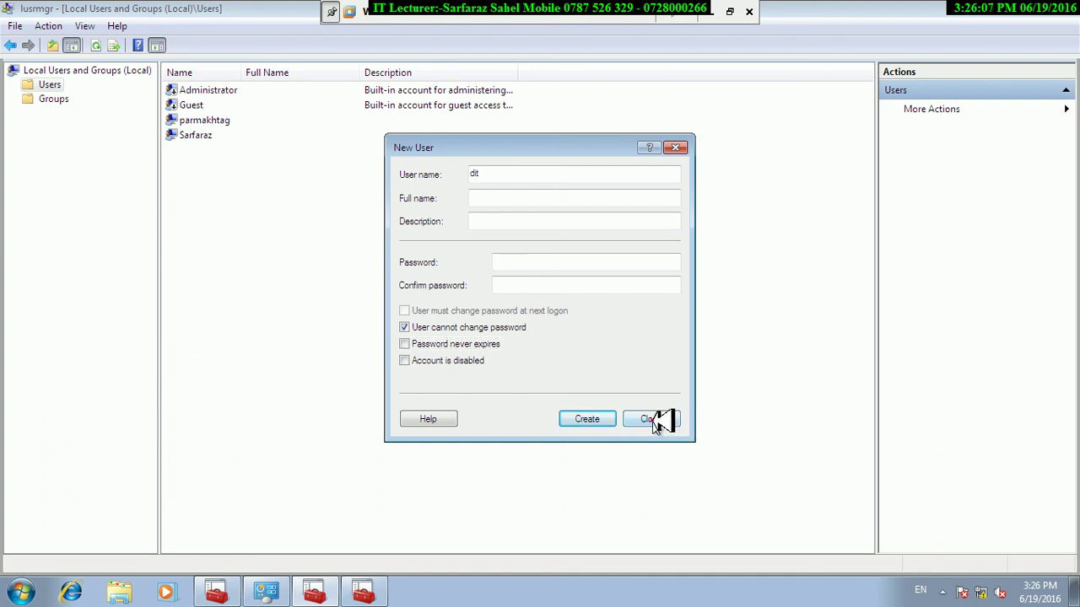
click(652, 421)
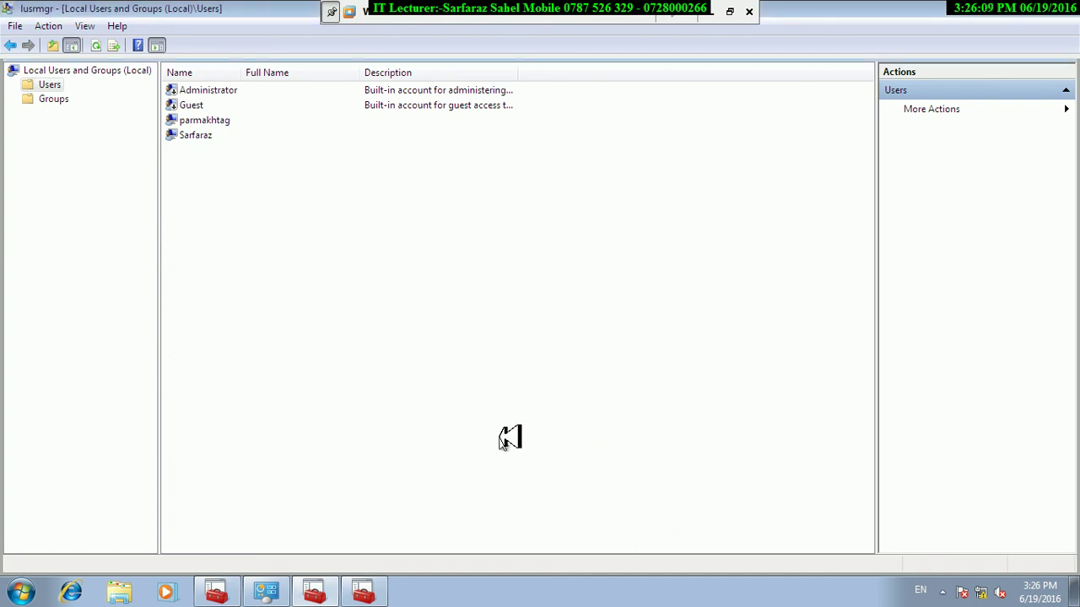
right_click(187, 121)
click(246, 223)
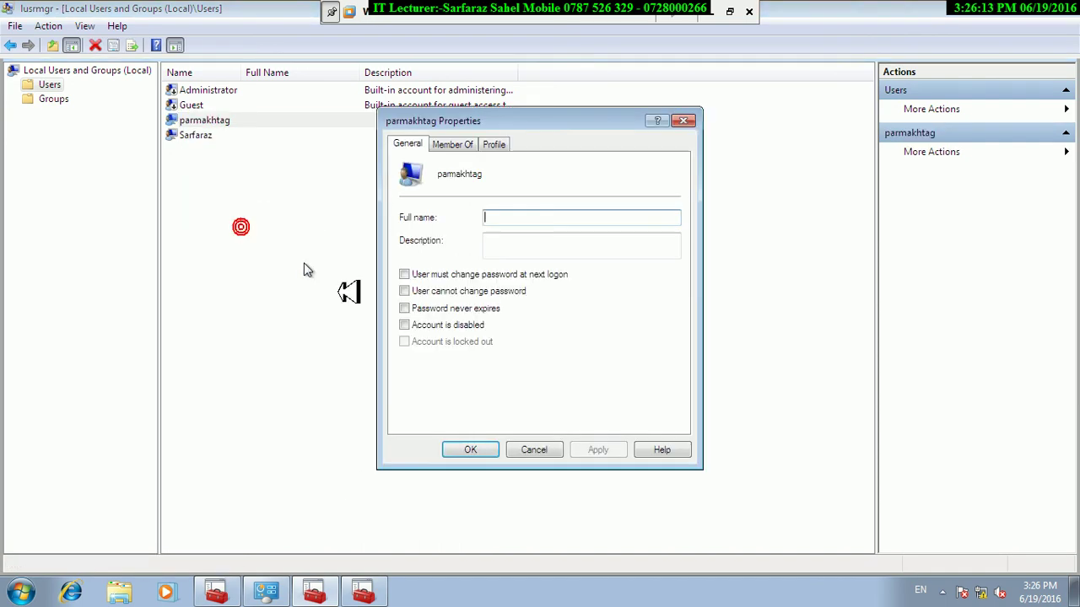
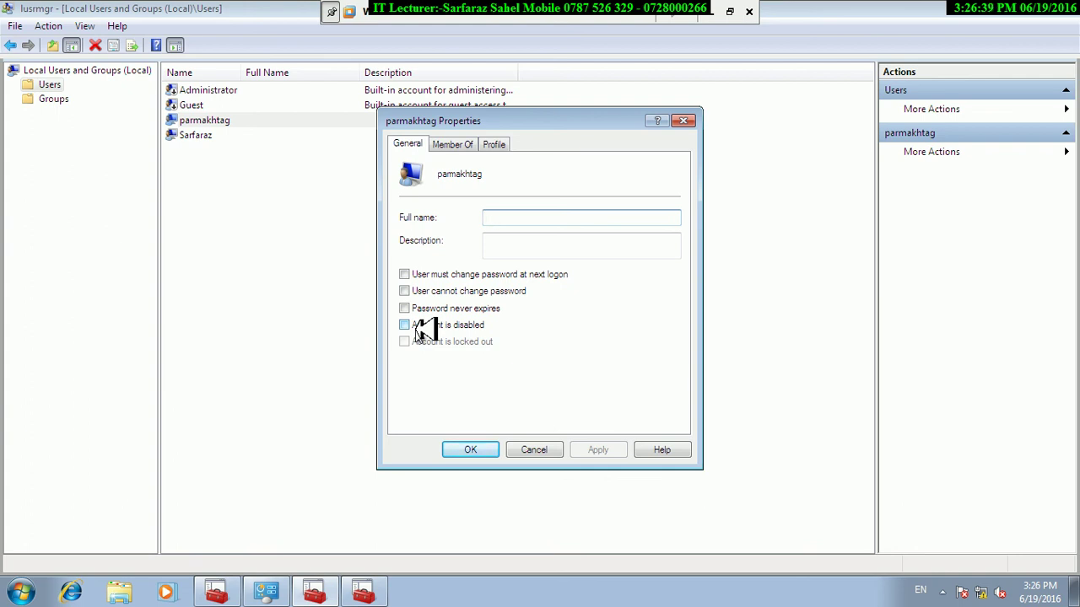
Close the account's properties without changes and select the account listed below Guest.
click(539, 448)
click(205, 132)
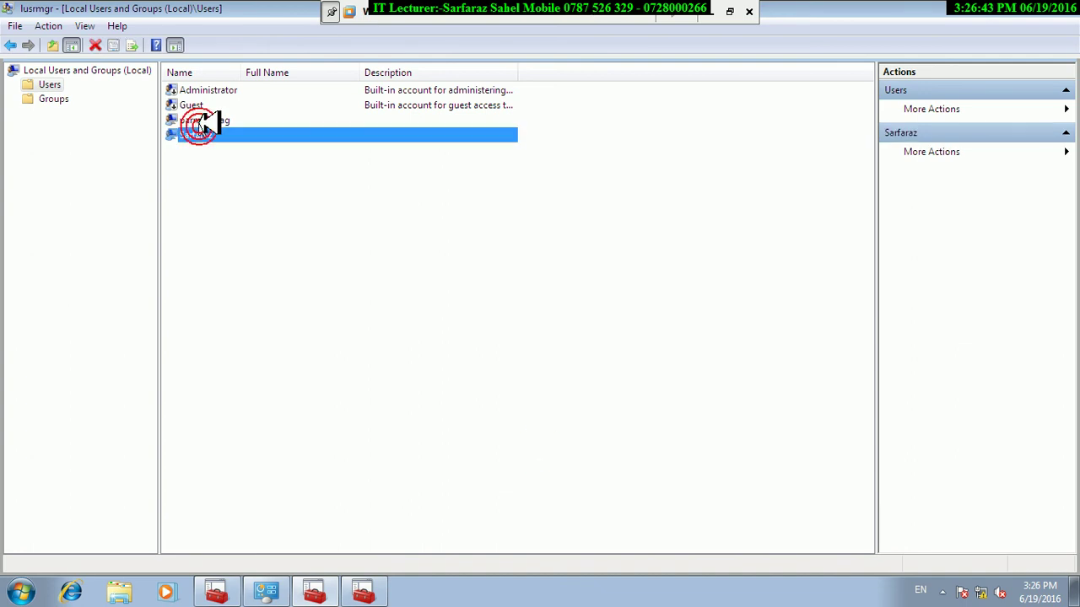
click(202, 121)
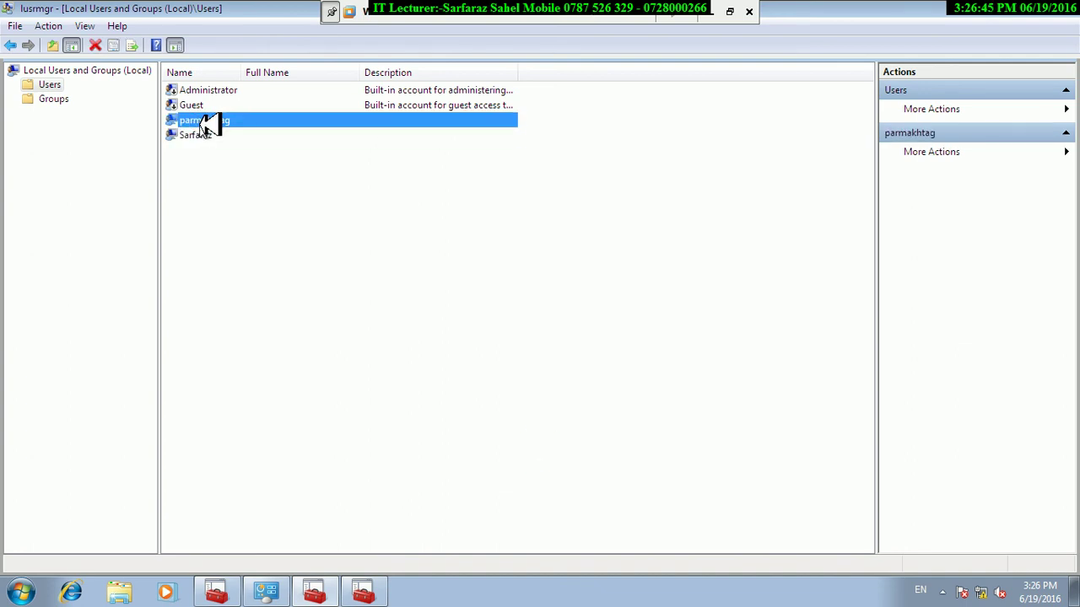
Lock the computer from the Start menu's Shut down submenu.
click(21, 592)
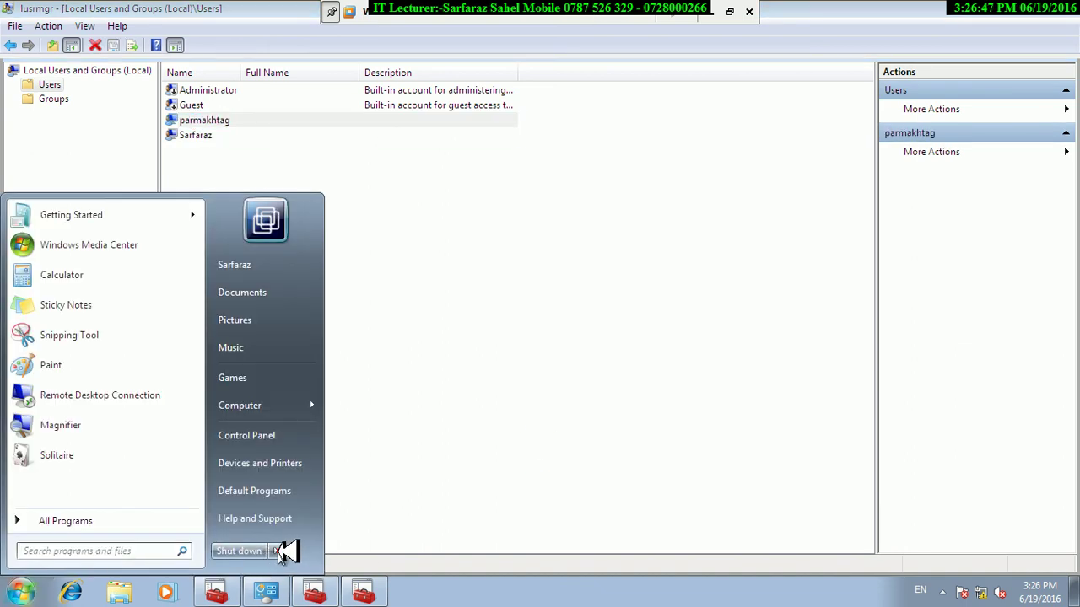
mouse_move(275, 553)
click(321, 495)
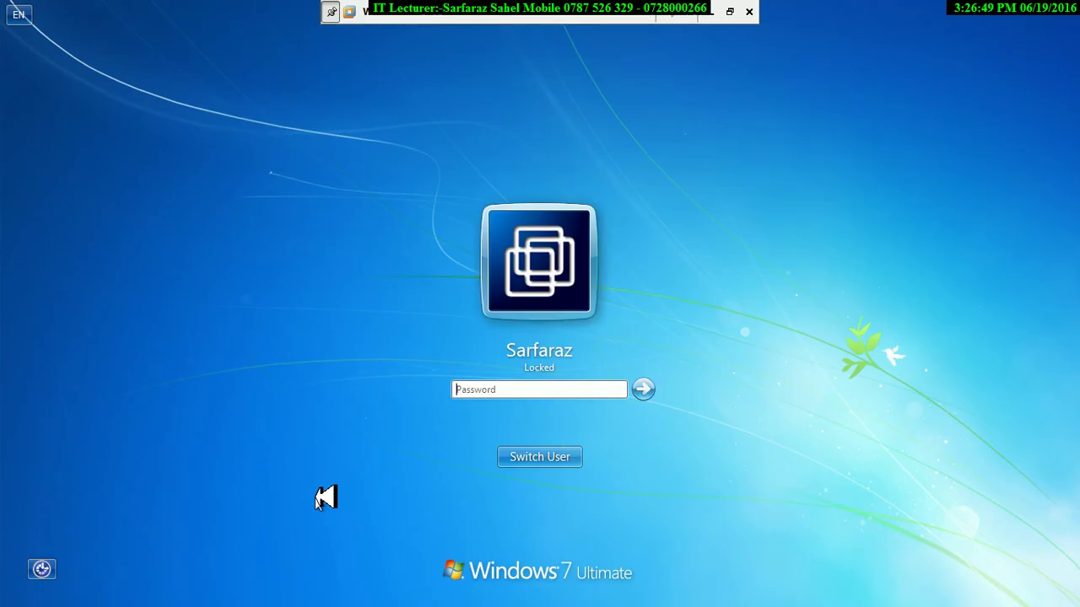
Switch user, pick the account and submit a wrong password, dismissing the error.
click(536, 457)
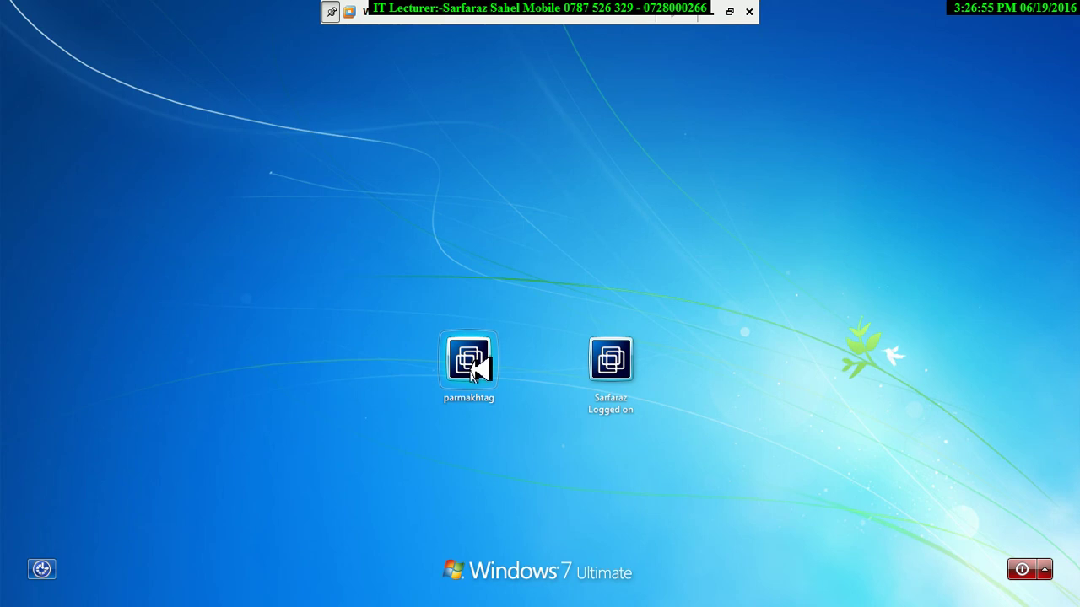
click(608, 374)
text(*********)
key(Return)
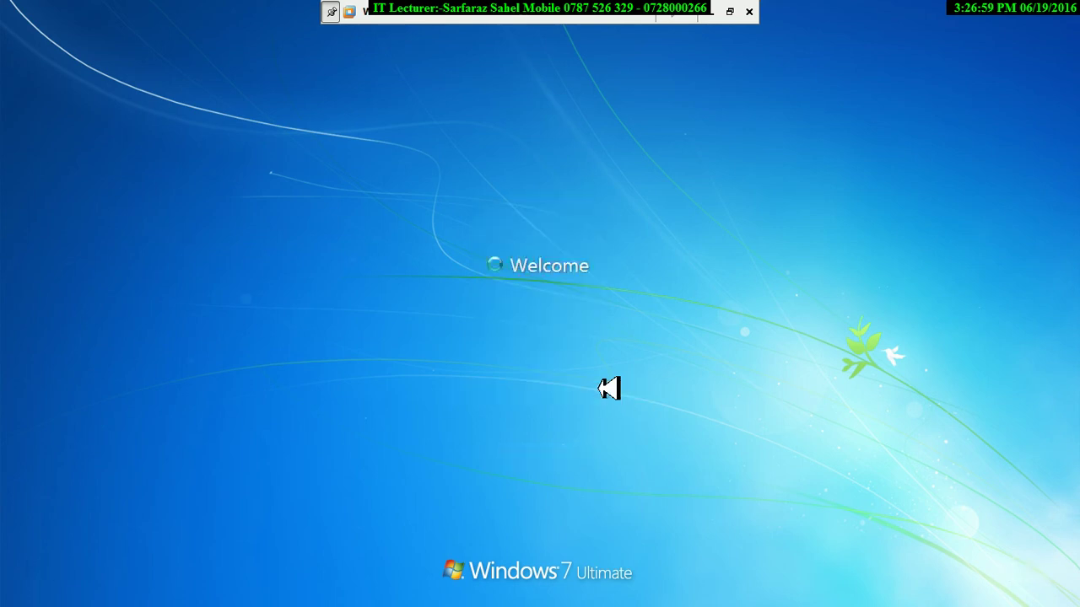
key(Return)
Make further wrong-password sign-in attempts, then sign back into the session.
text(*)
key(BackSpace)
text(***)
key(Return)
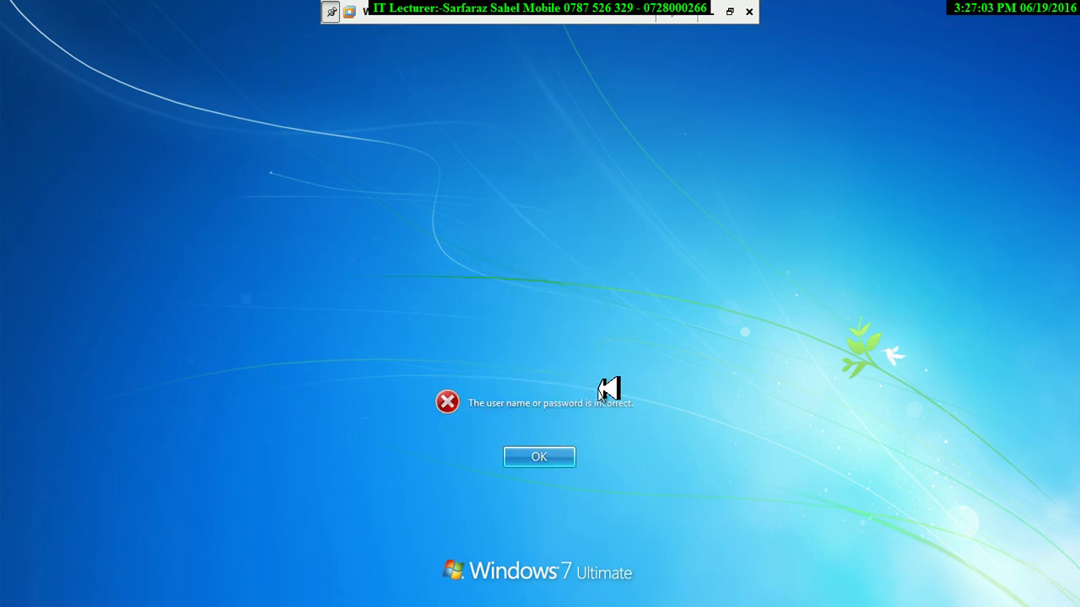
key(Return)
text(****)
key(Return)
key(Return)
text(***)
key(Return)
key(Return)
text(******)
key(Return)
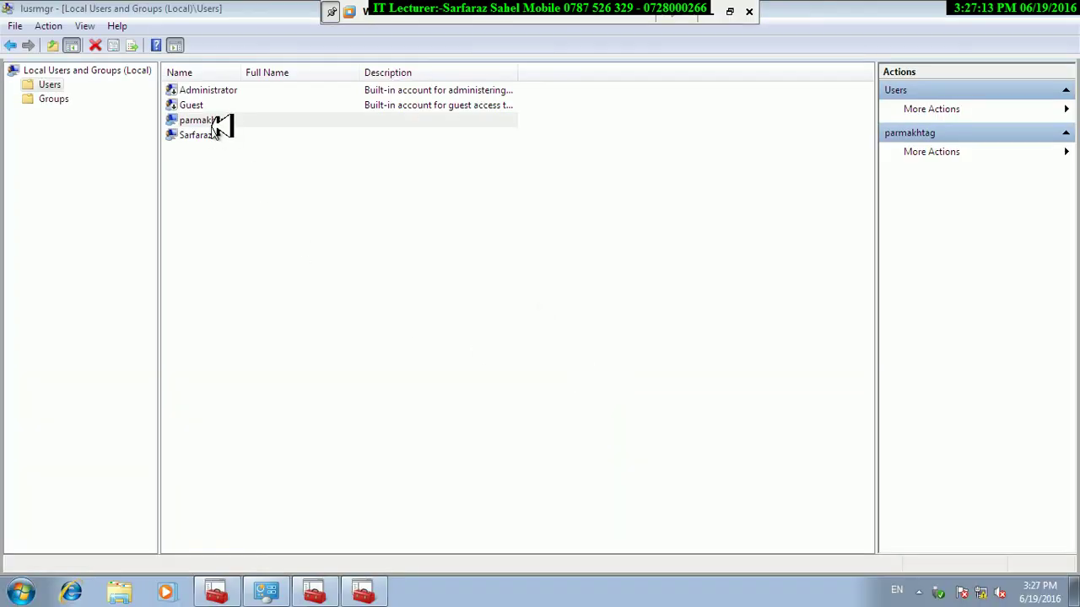
Tick Account is disabled in the properties of the account below Guest and apply it.
right_click(213, 124)
click(277, 226)
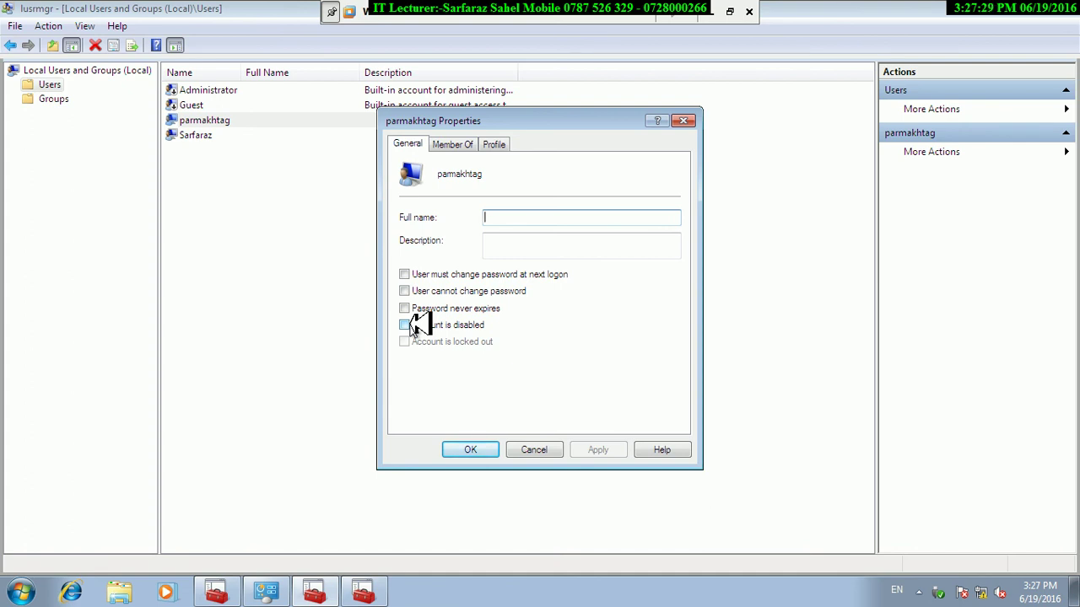
click(411, 327)
click(596, 449)
click(490, 449)
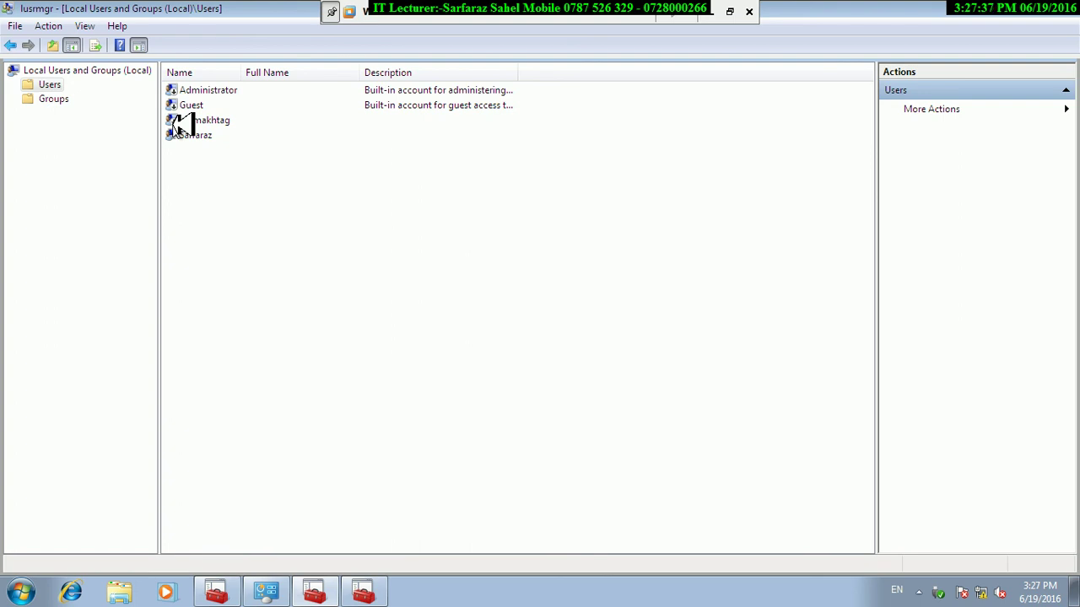
click(25, 592)
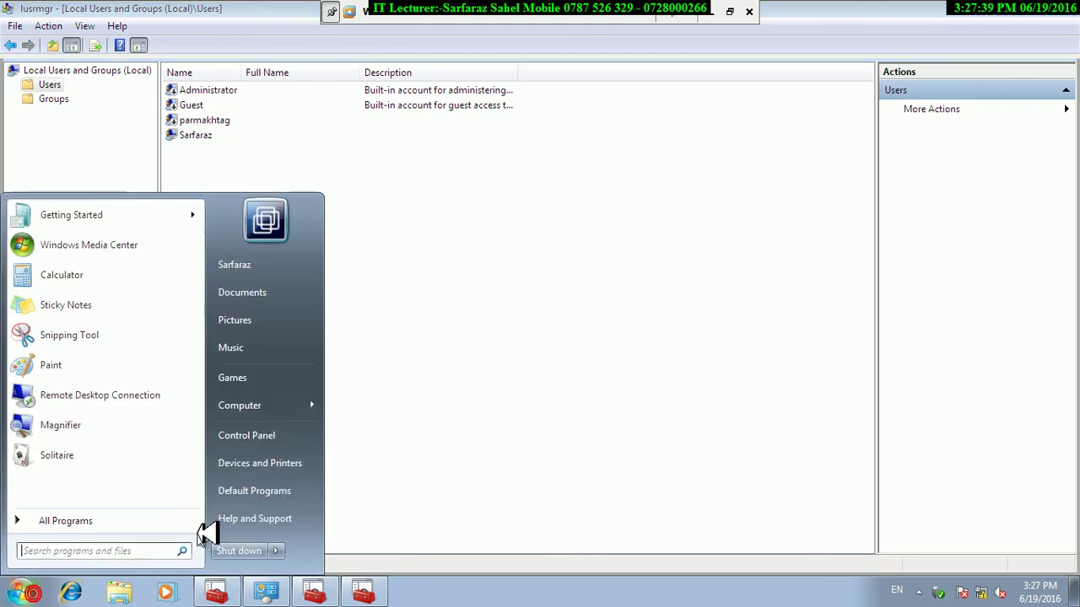
Lock the computer, then switch user and sign back in with the admin password.
click(276, 551)
click(316, 493)
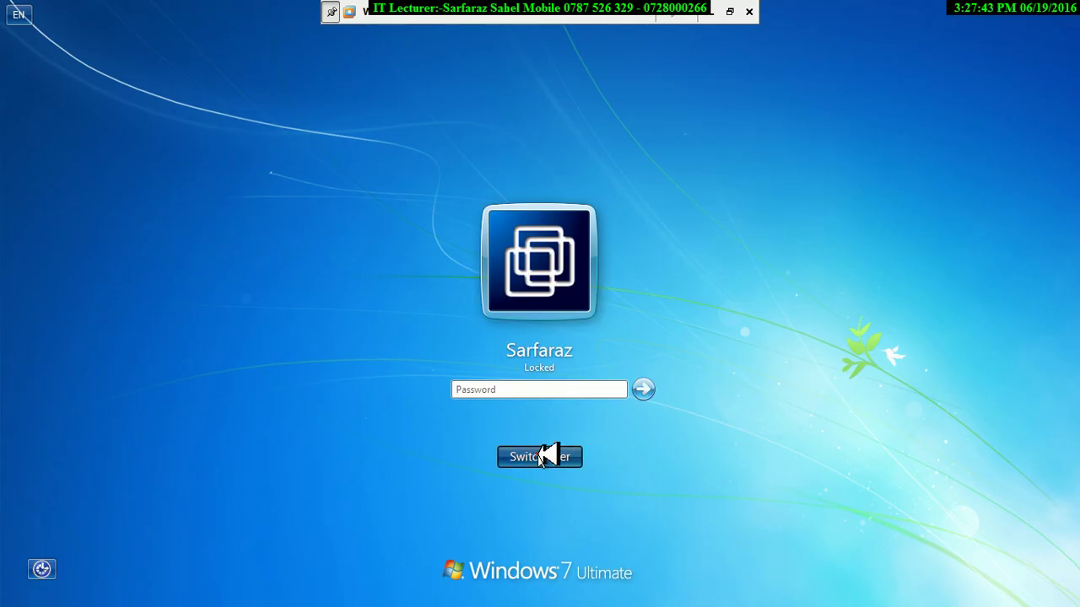
click(545, 457)
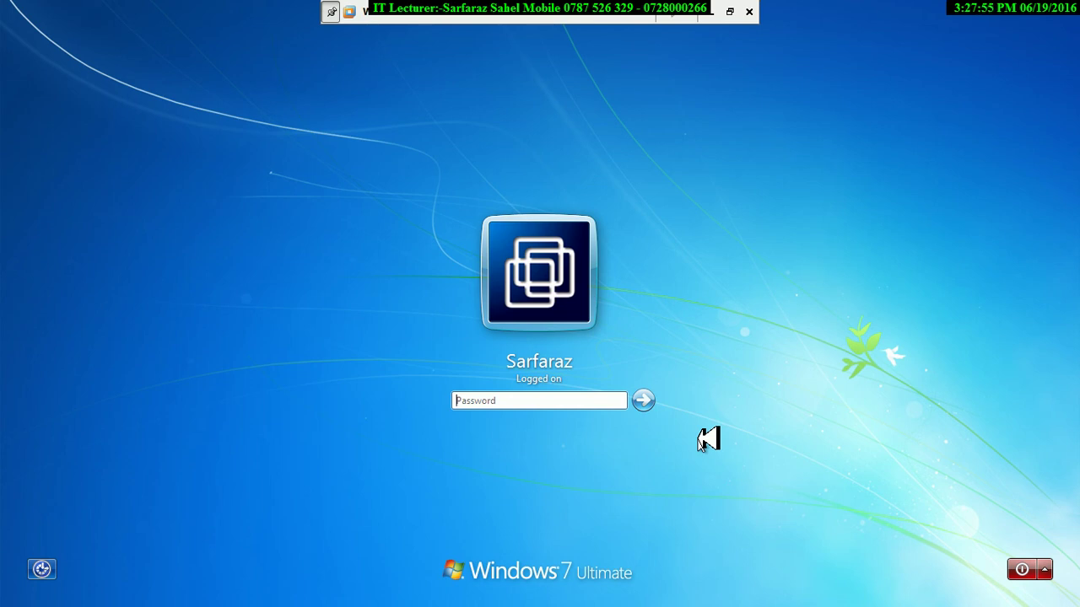
text(••)
key(Return)
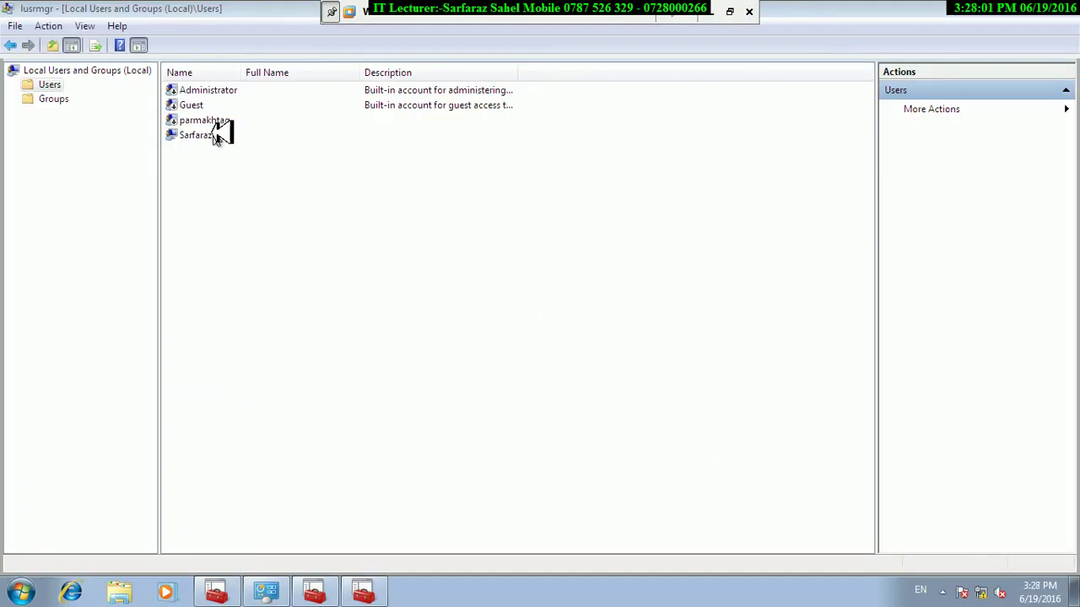
Clear Account is disabled for the account below Guest and apply the change.
right_click(197, 121)
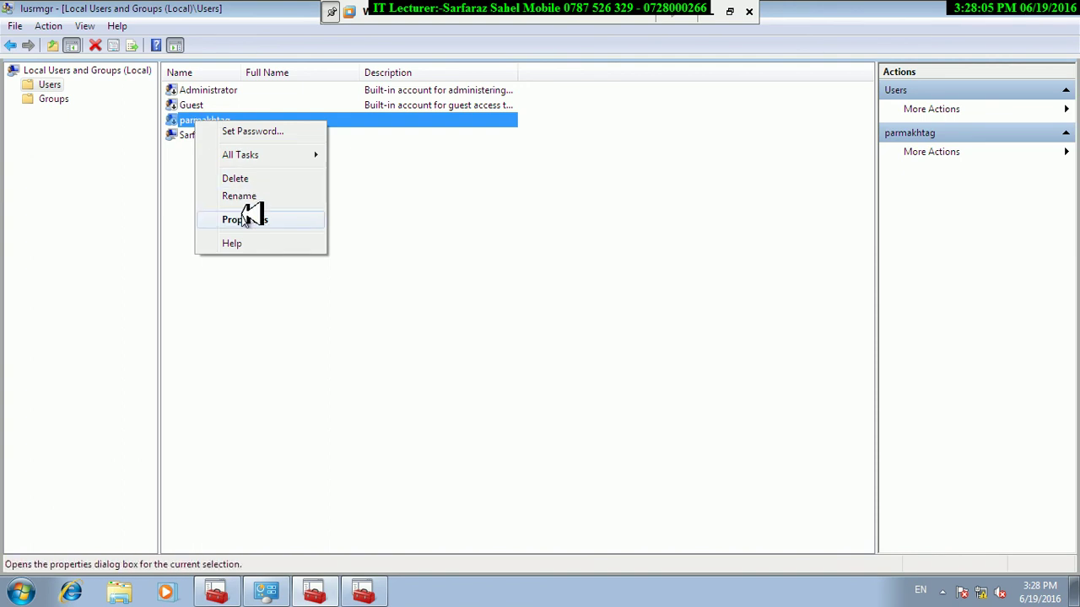
click(243, 219)
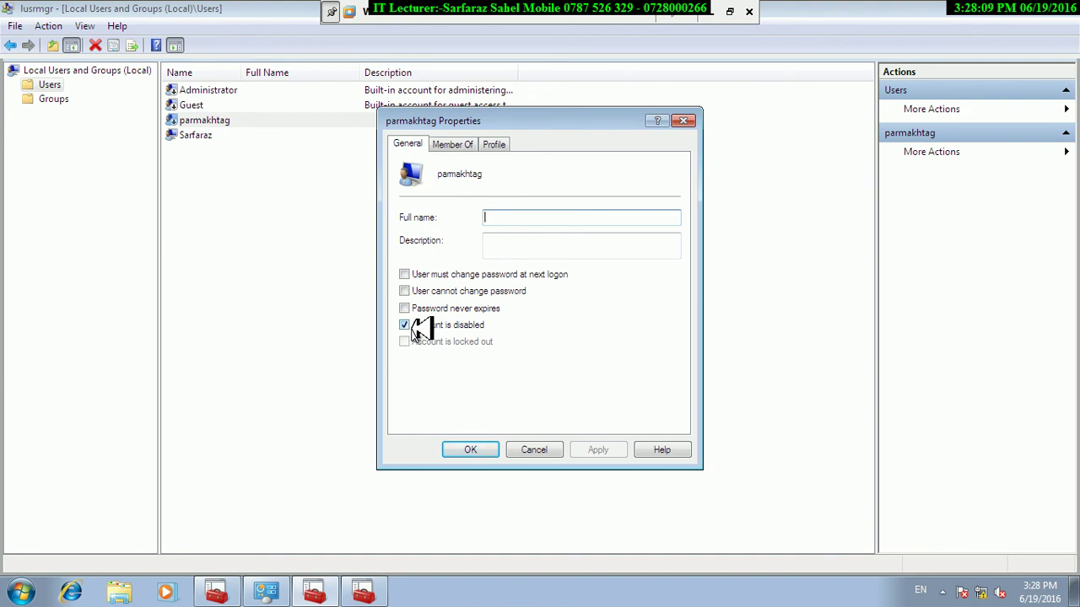
click(405, 324)
click(609, 450)
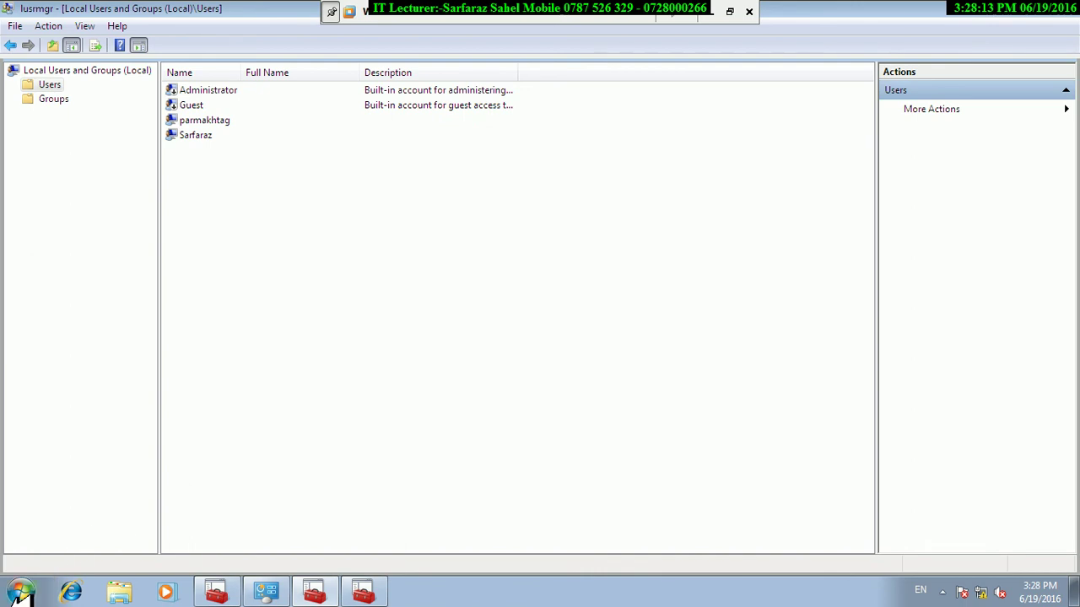
click(20, 590)
Lock the computer and switch to the user selection screen.
mouse_move(281, 549)
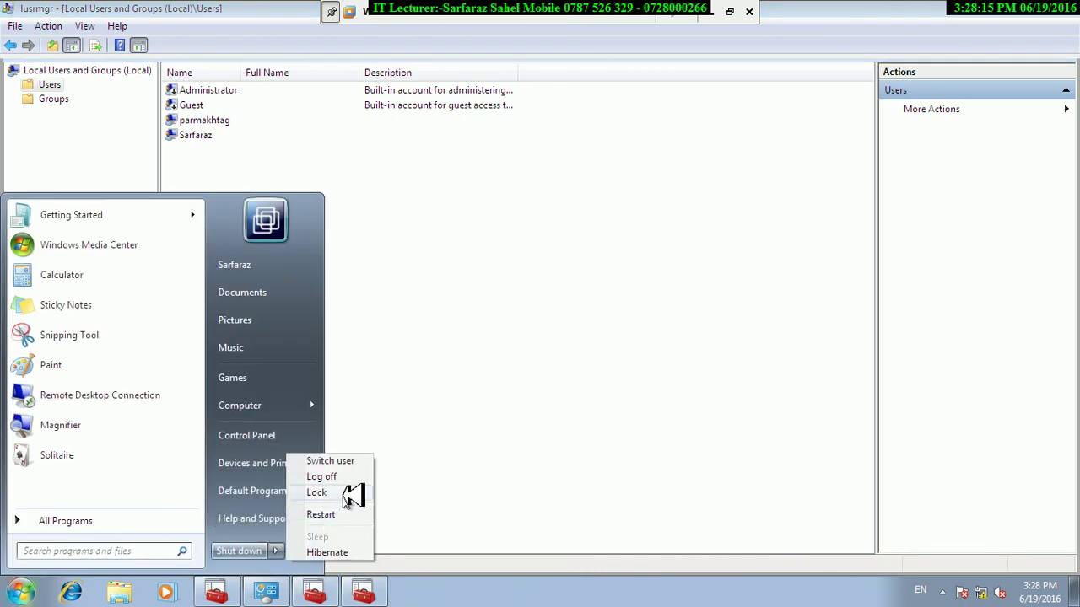
click(340, 492)
click(548, 457)
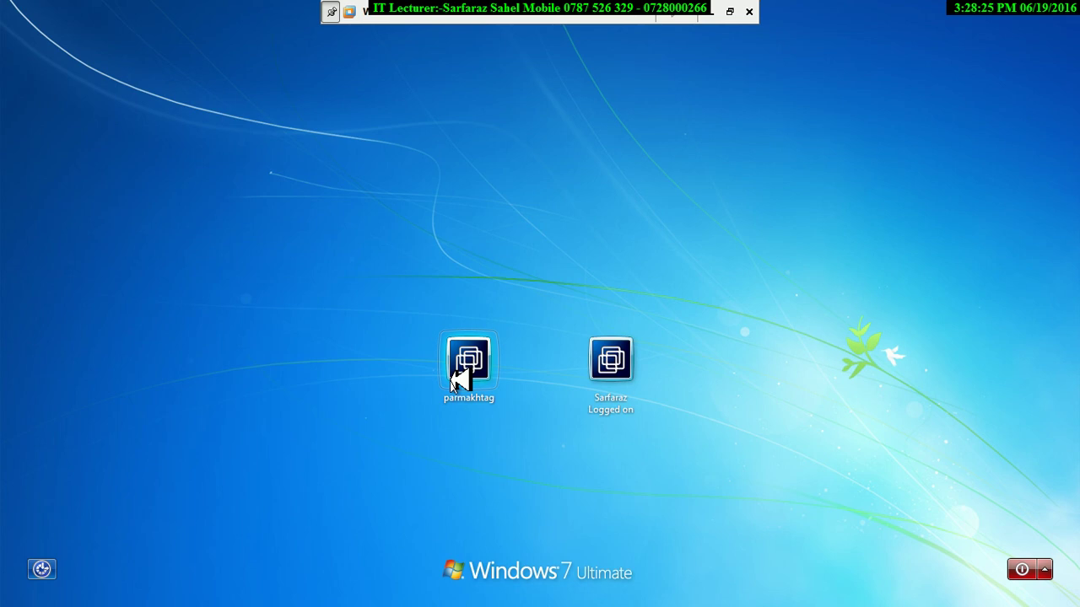
Attempt sign-in on an account with a wrong password and dismiss the error.
click(631, 378)
text(**********)
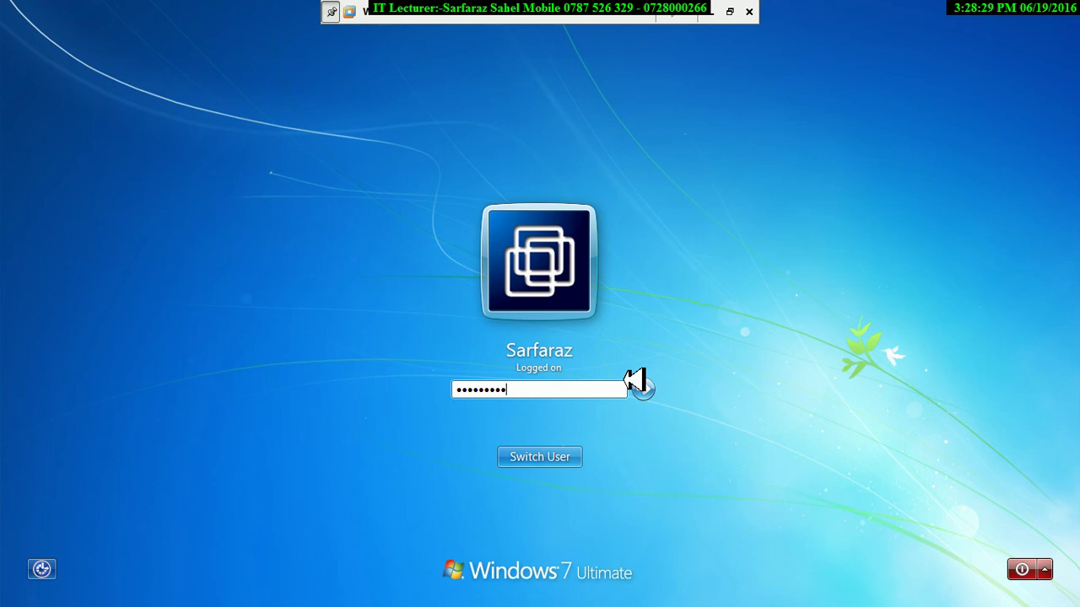
key(Return)
key(Return)
text(****)
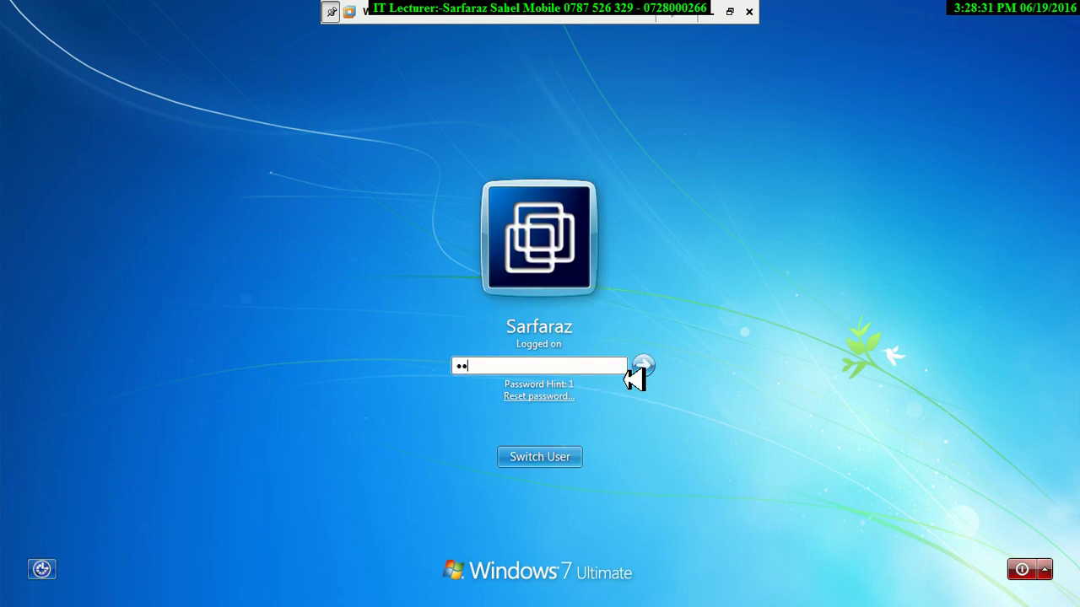
key(Return)
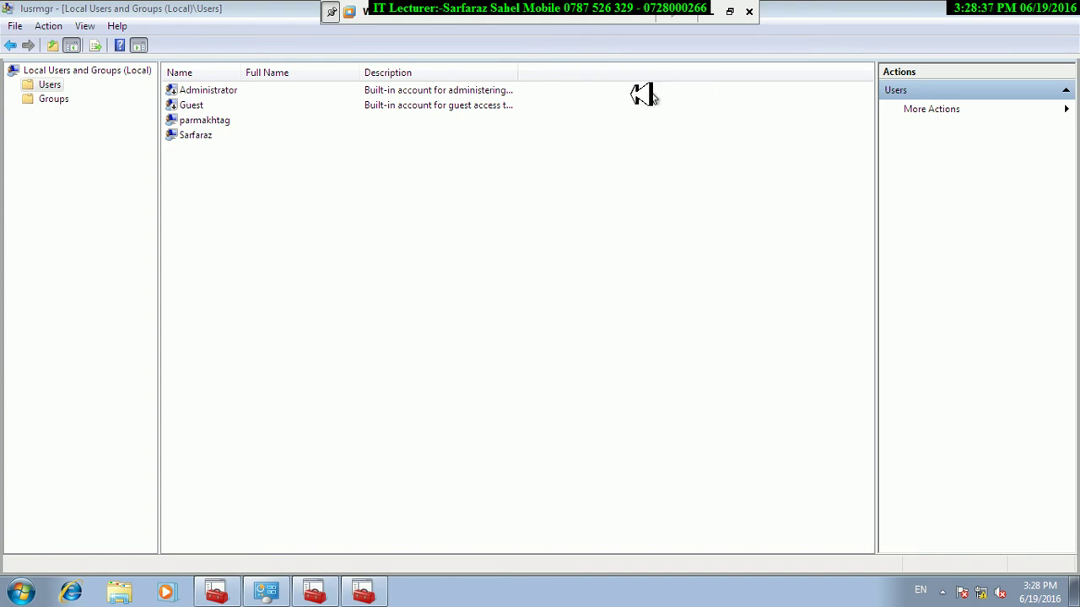
Review the properties of the account below Guest, then cancel without changes.
right_click(203, 120)
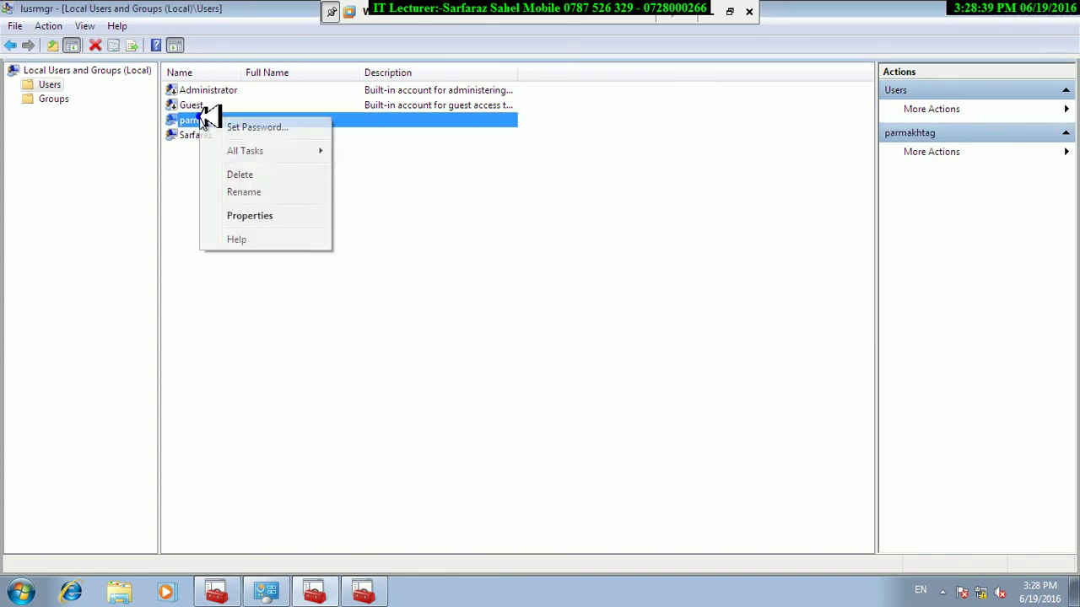
mouse_move(247, 150)
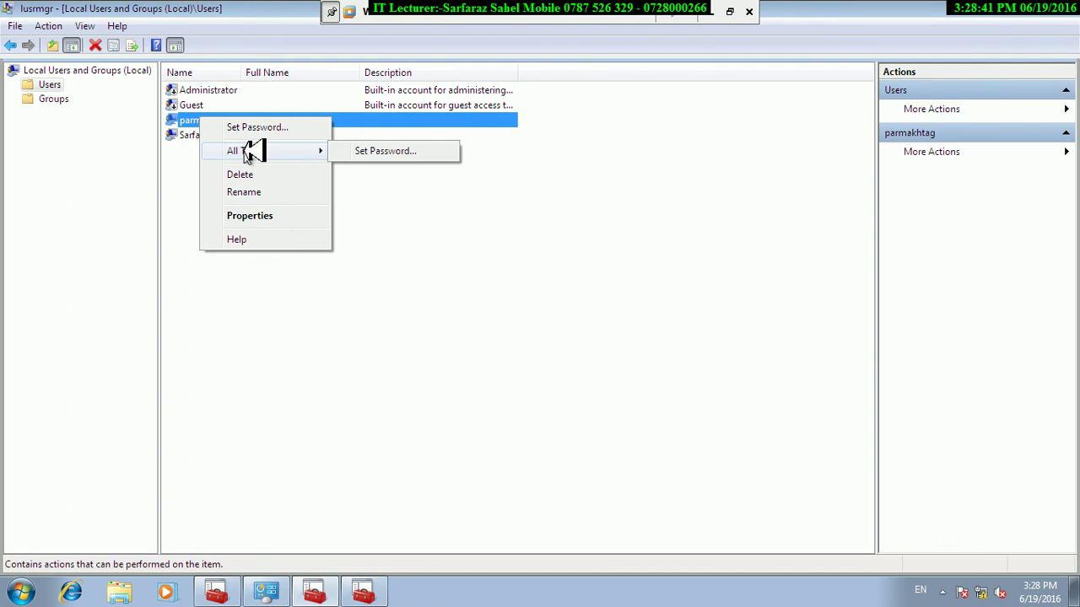
click(258, 217)
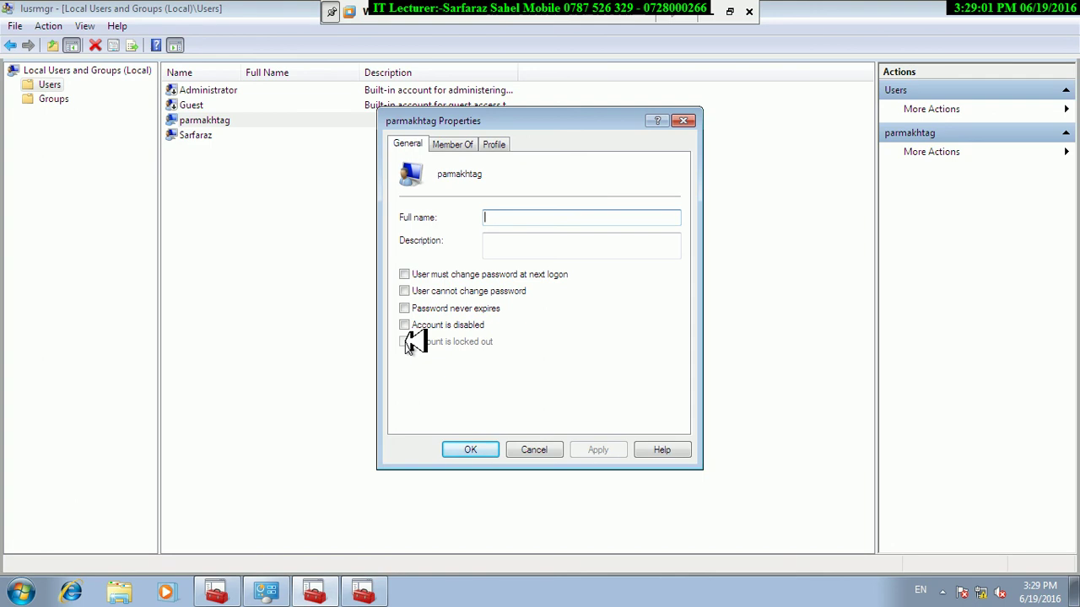
click(534, 448)
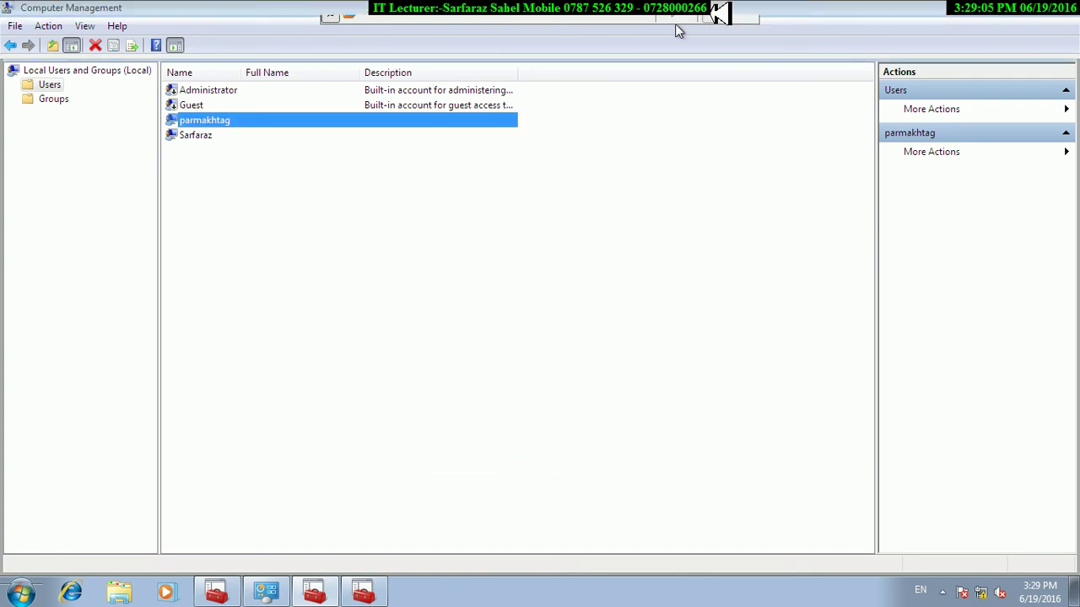
Leave VM full screen and add a new line below 'maximum 999' in the Notepad notes.
click(714, 12)
mouse_move(400, 595)
click(386, 561)
click(319, 463)
click(253, 489)
key(Return)
key(Return)
key(Return)
key(Return)
Add the note 'secpol.msc' at the end of the Notepad notes and return to the VM.
scroll(233, 483, down, 3)
click(55, 341)
text(seco)
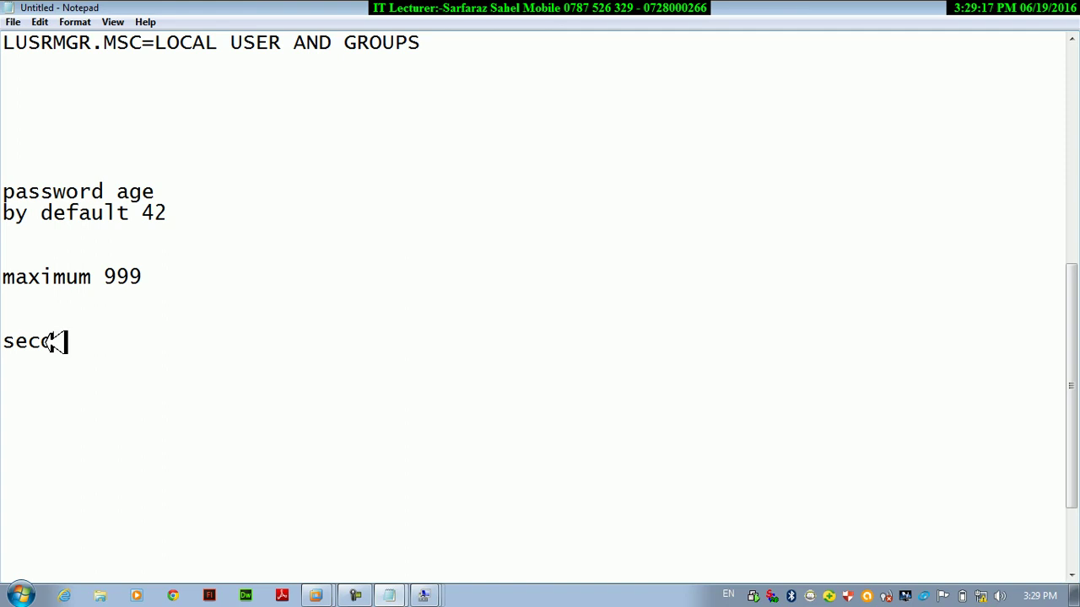
text(n.msc)
key(Return)
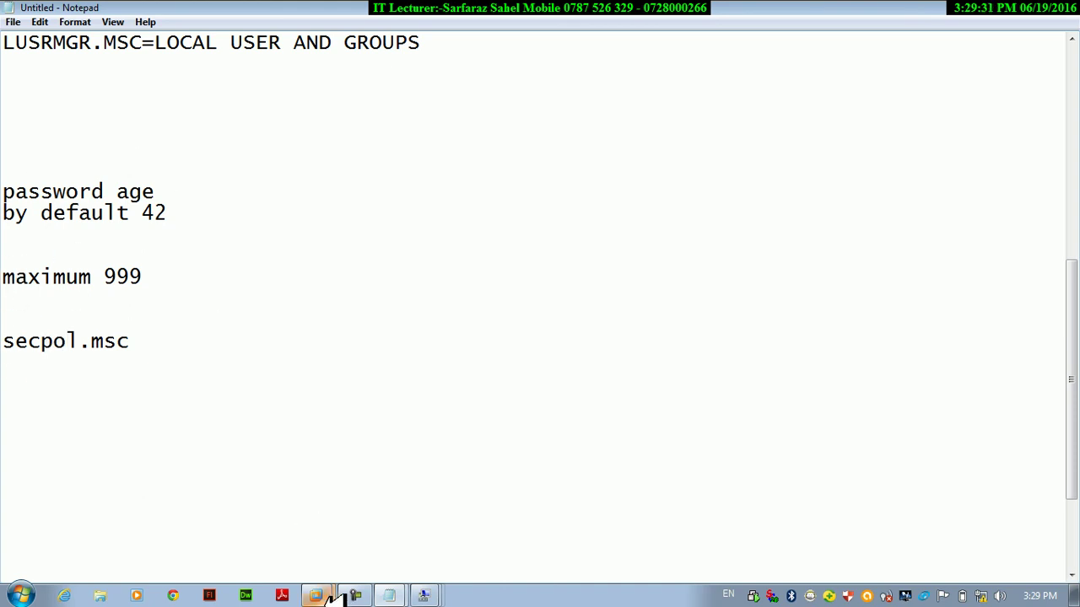
mouse_move(347, 595)
click(357, 557)
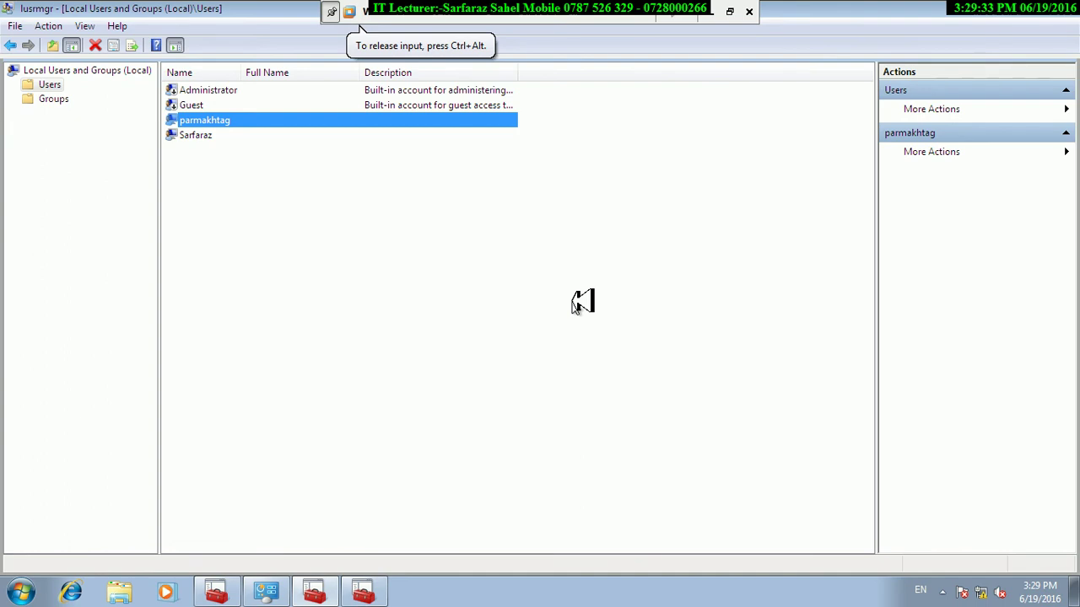
right_click(239, 125)
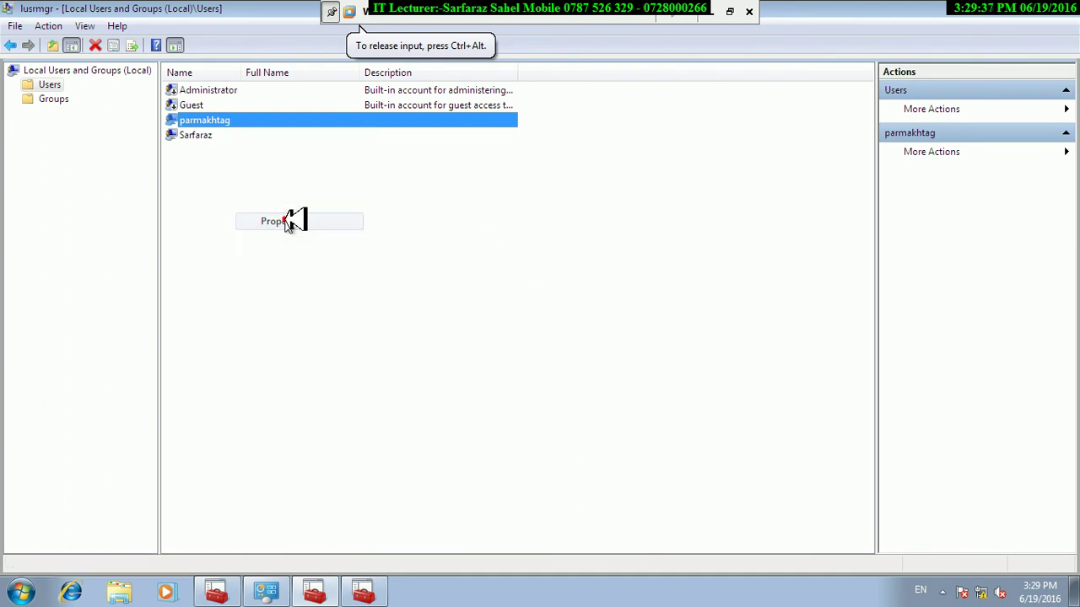
click(289, 221)
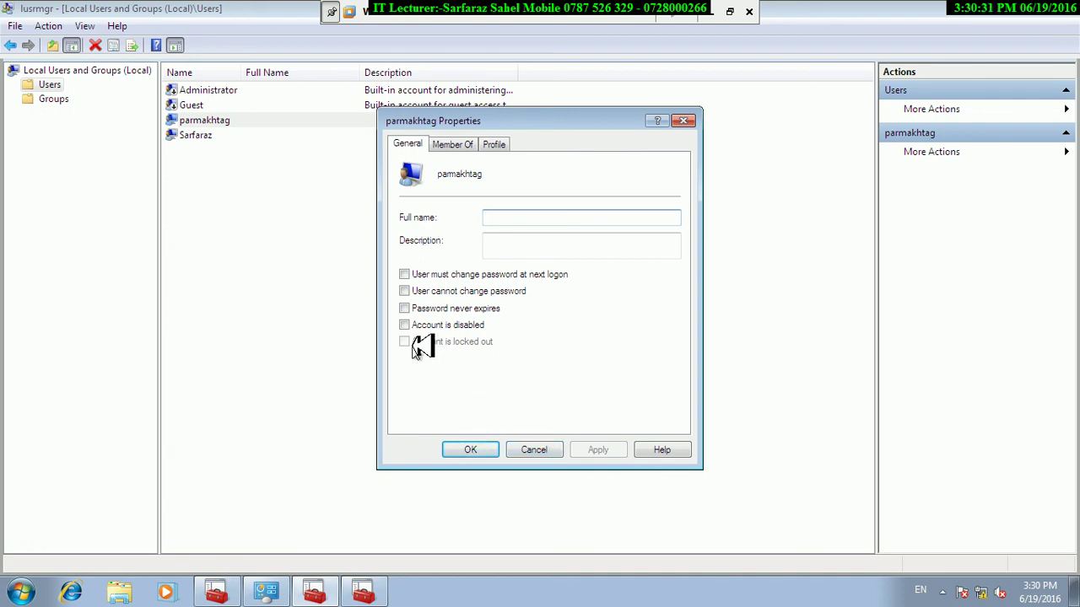
click(472, 454)
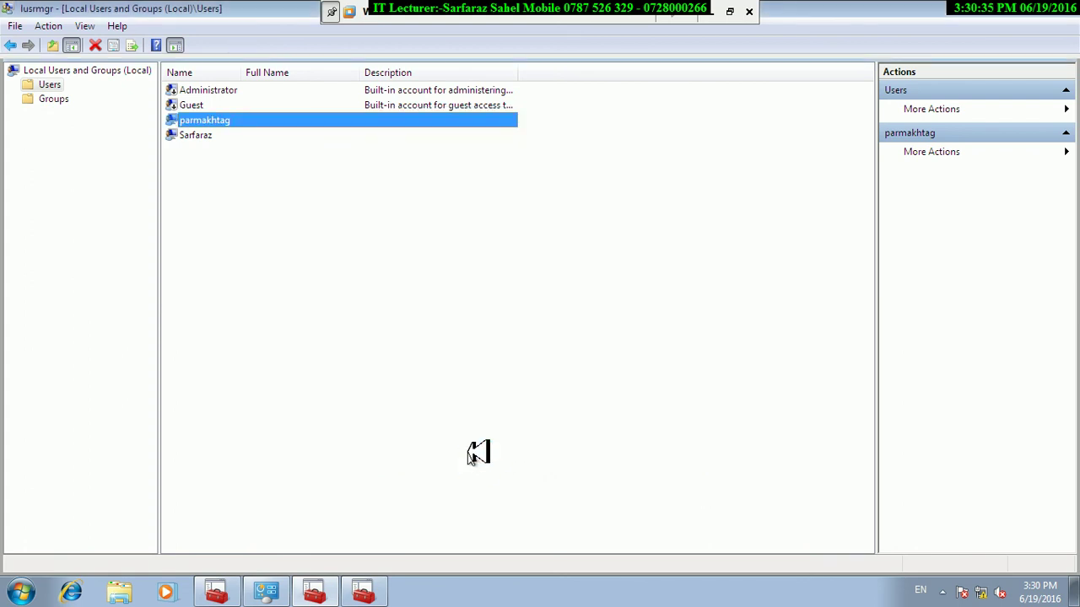
Run secpol.msc, maximize Local Security Policy and open Account Policies > Account Lockout Policy.
key(super+r)
text(sec)
key(Down)
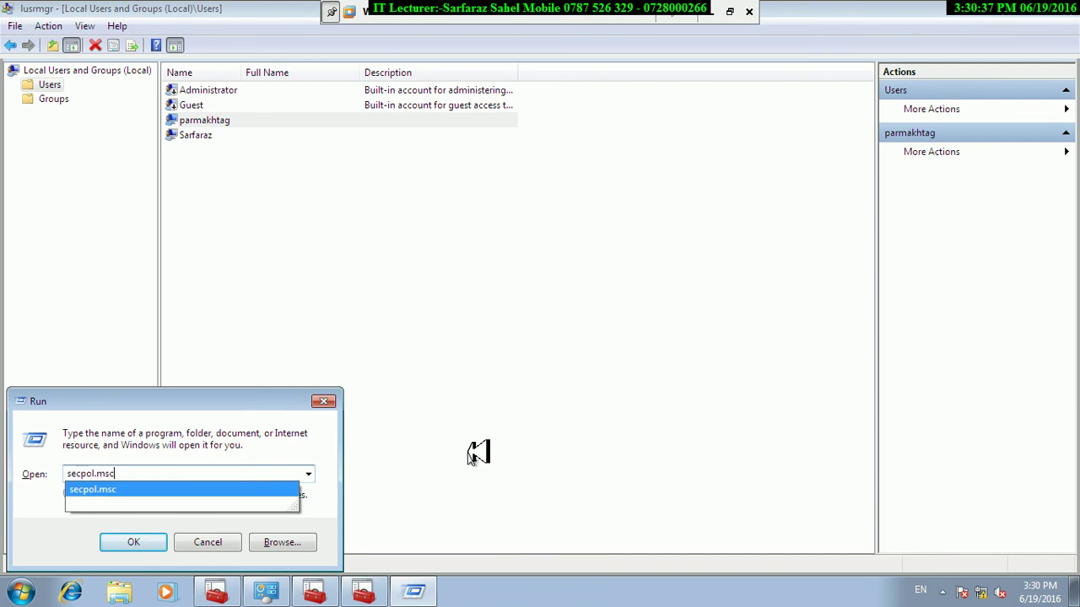
key(Return)
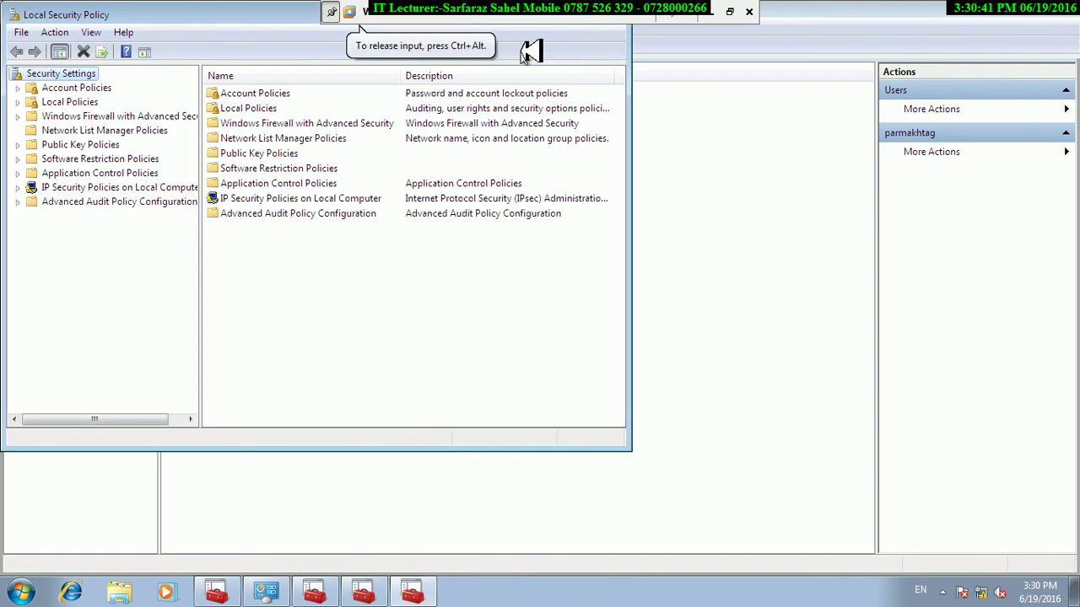
drag(234, 22, 382, 171)
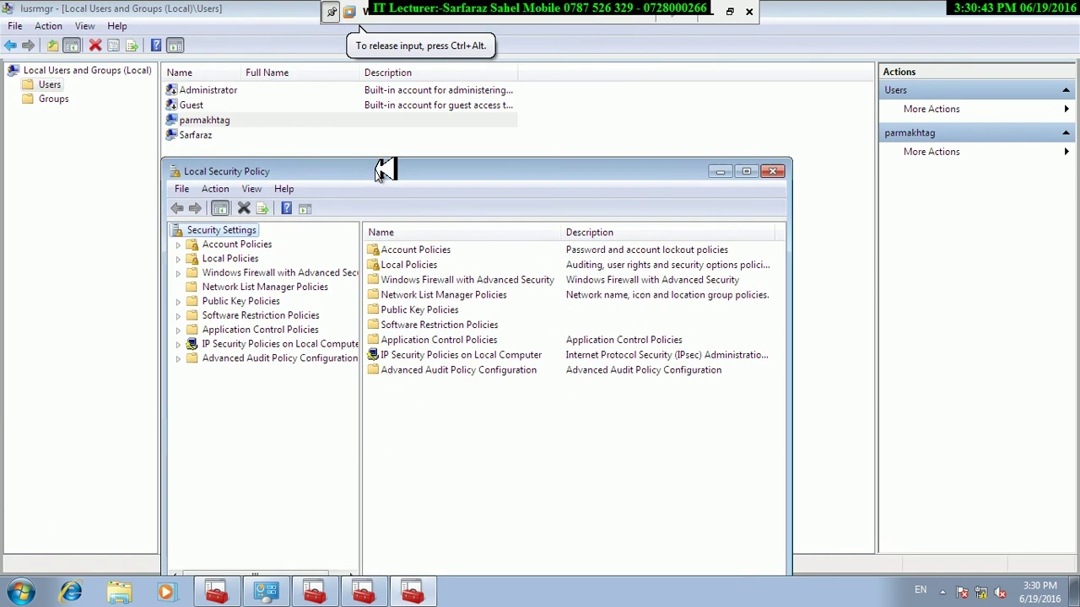
click(748, 175)
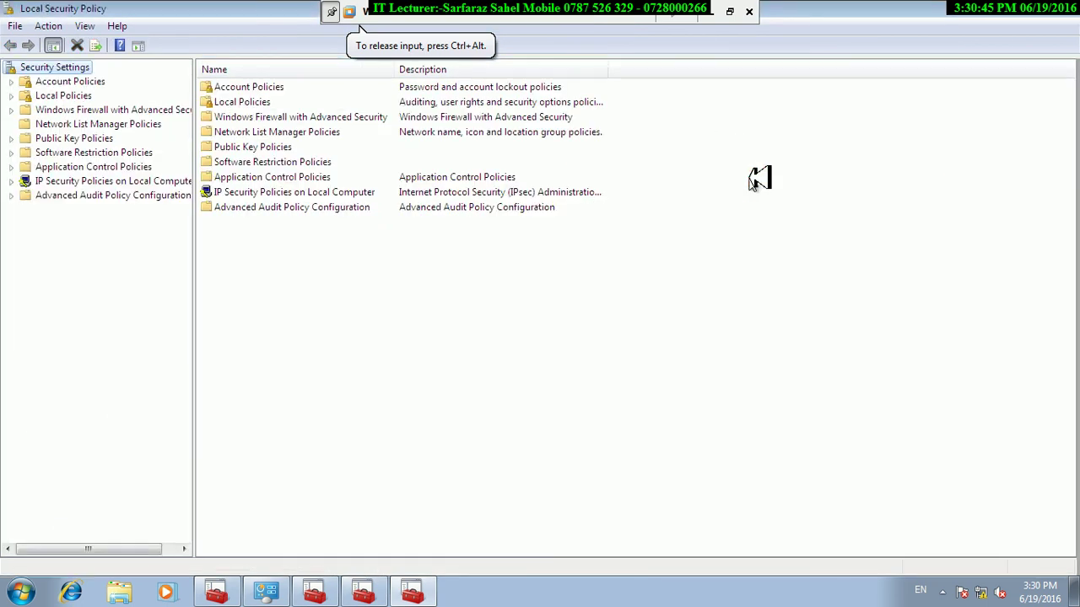
double_click(246, 87)
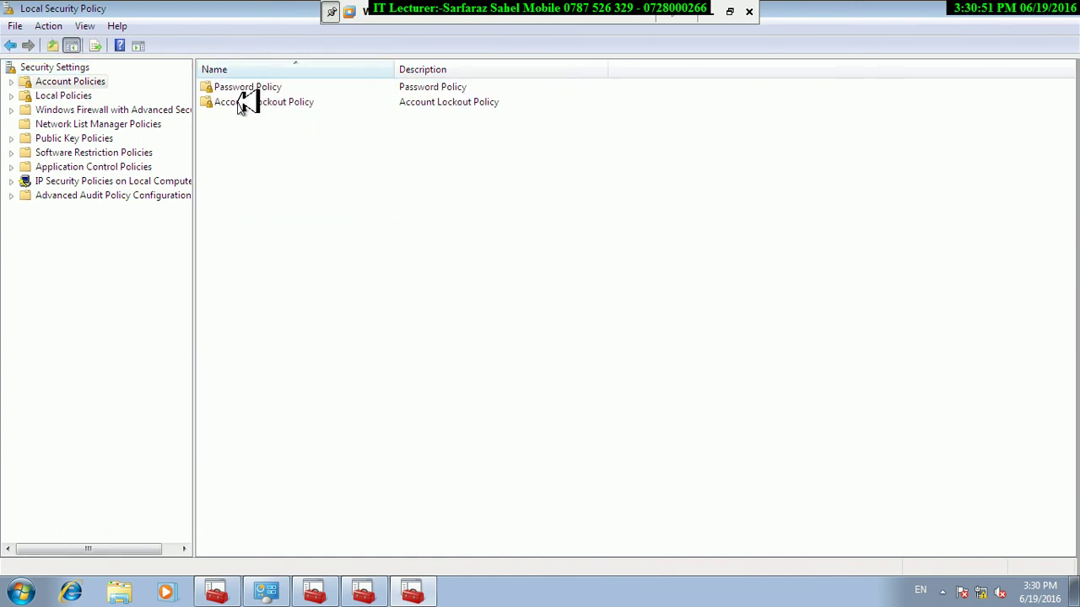
double_click(241, 102)
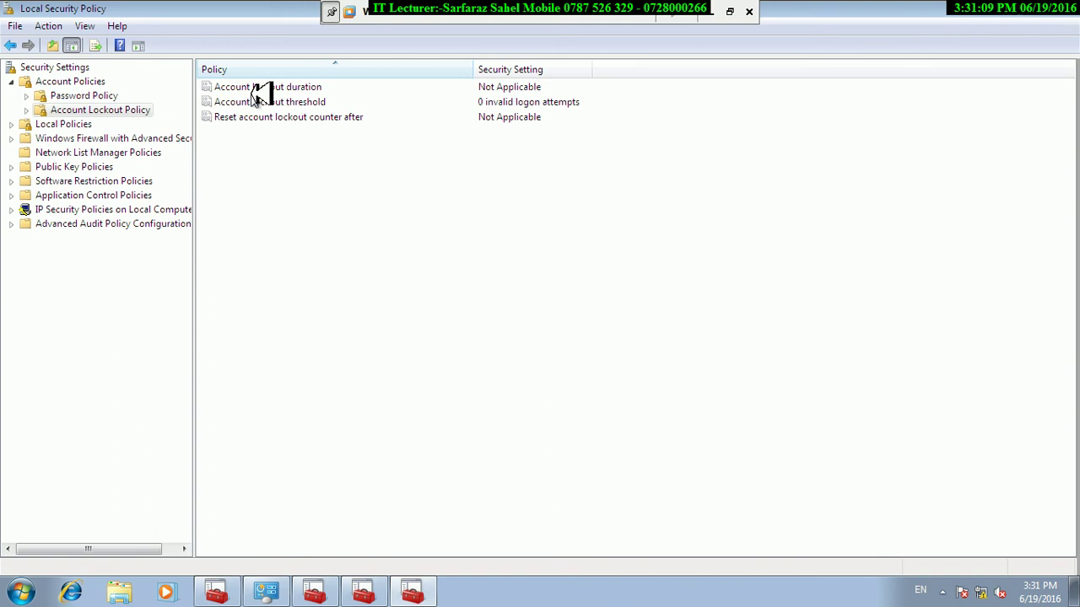
Inspect the Account lockout duration setting and close it unchanged.
click(256, 88)
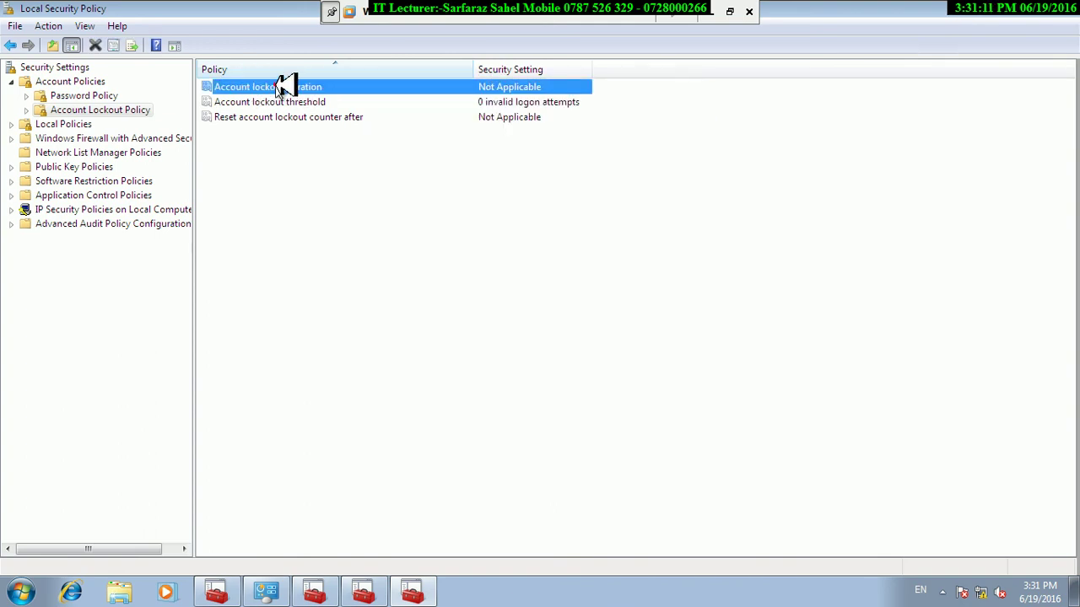
double_click(284, 87)
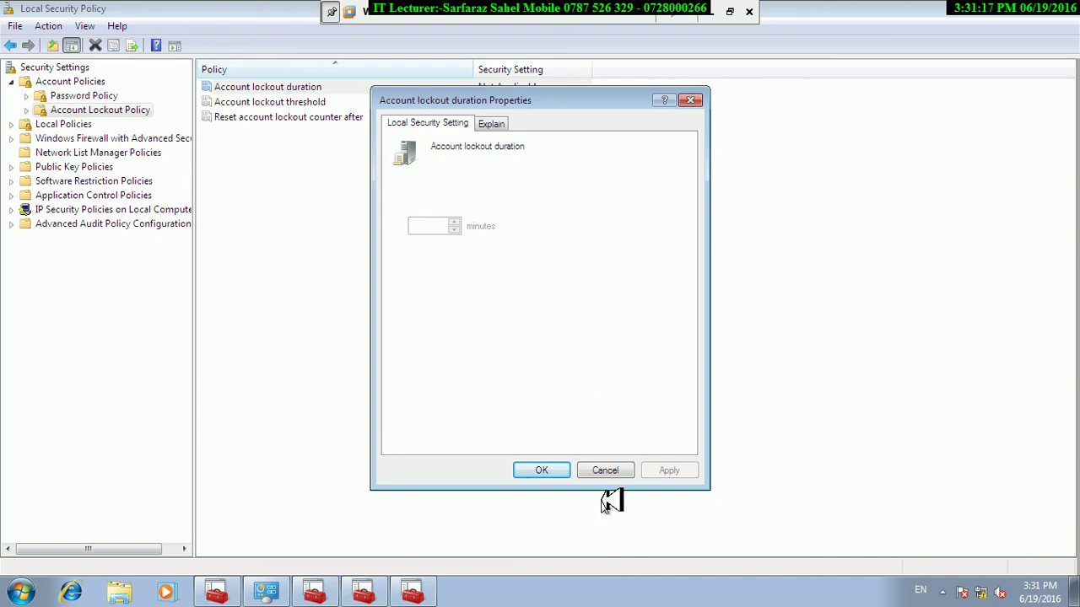
click(544, 474)
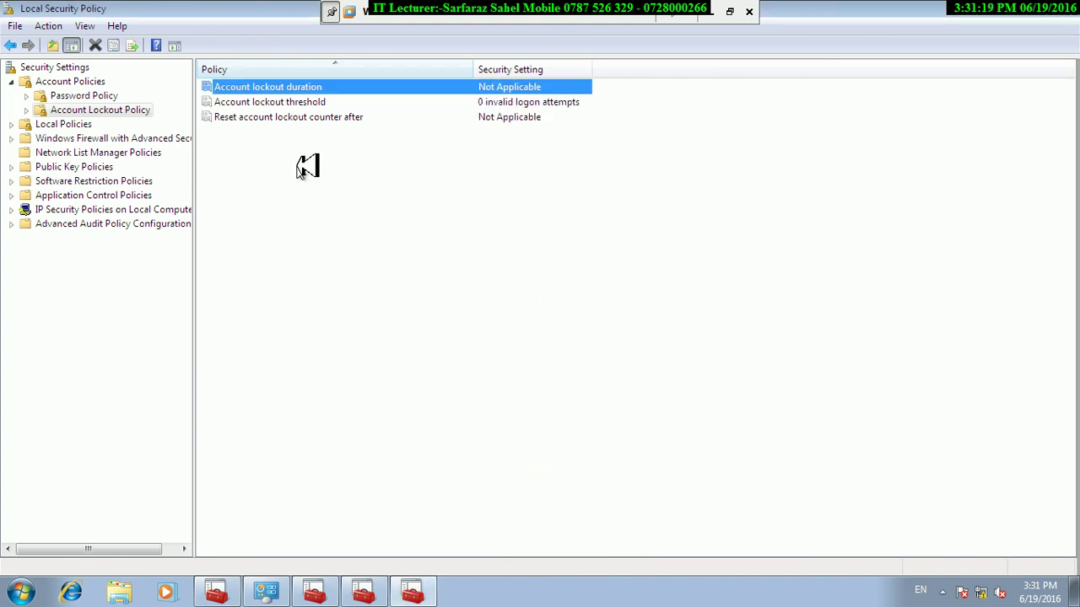
Set Account lockout threshold to 3 attempts, accepting the suggested 30-minute values.
click(275, 101)
double_click(282, 103)
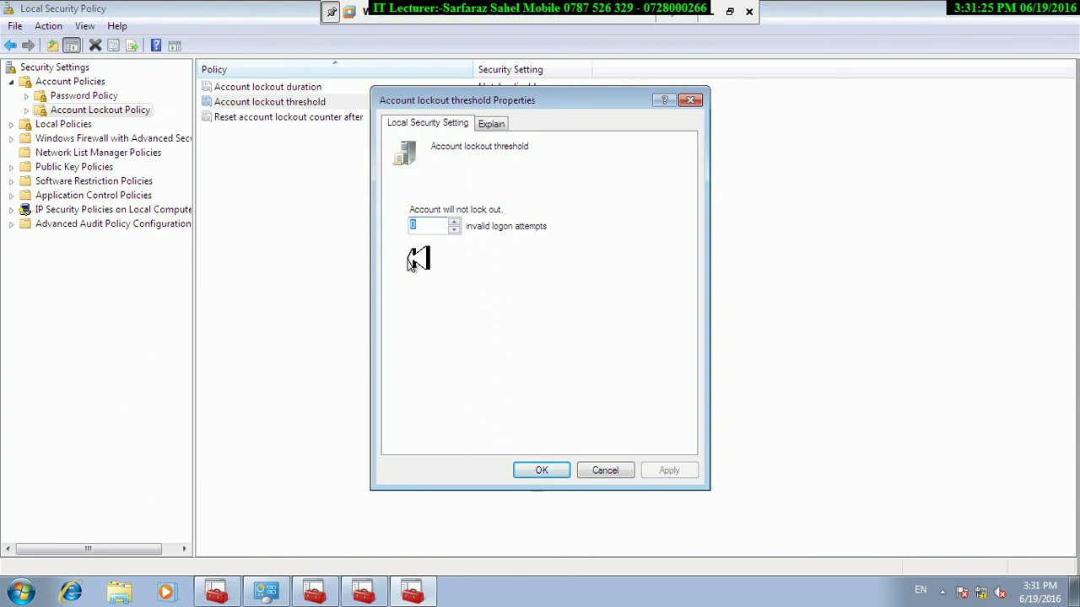
text(3)
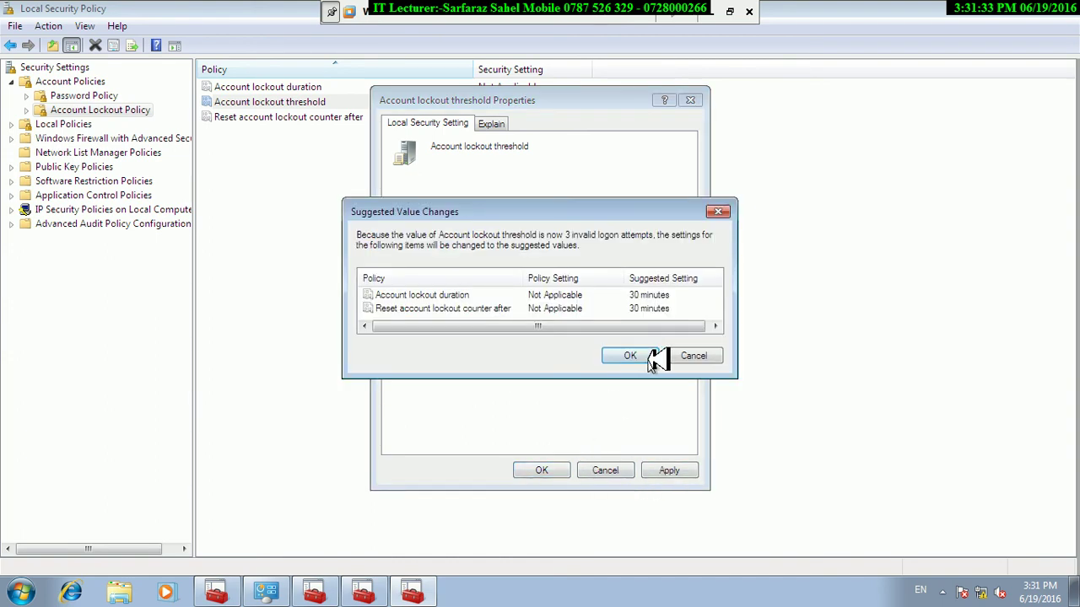
click(646, 357)
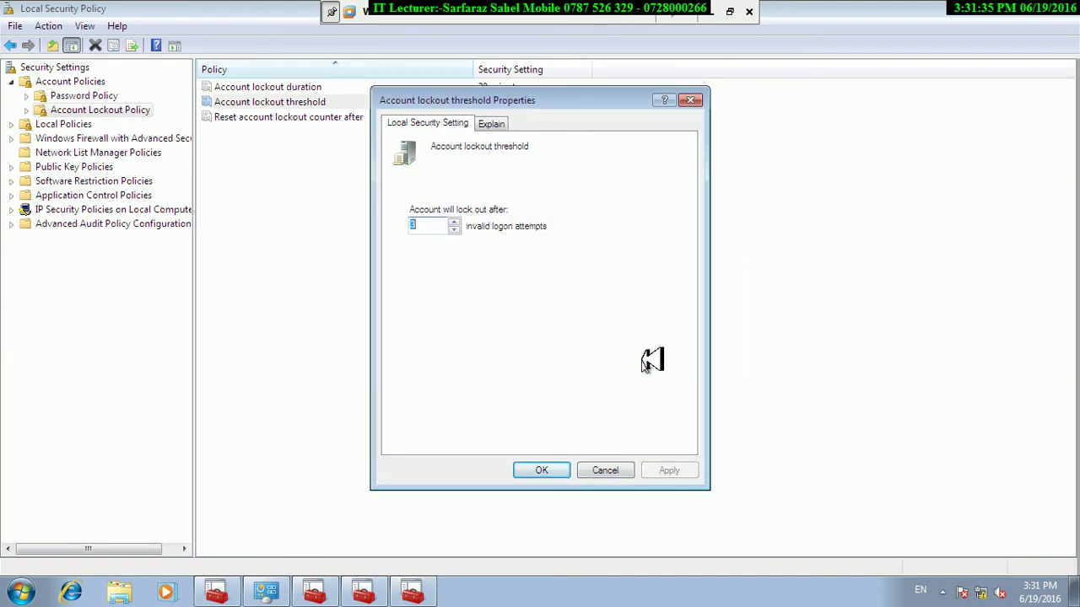
click(544, 470)
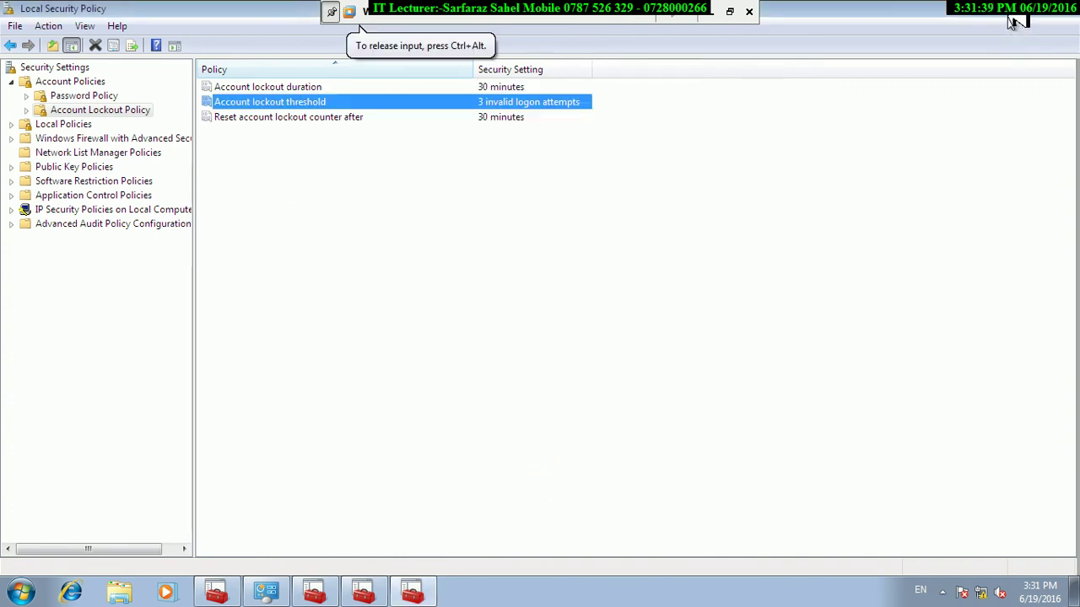
Check the parmakhtag account's properties in Local Users and Groups, closing them unchanged.
key(alt+Tab)
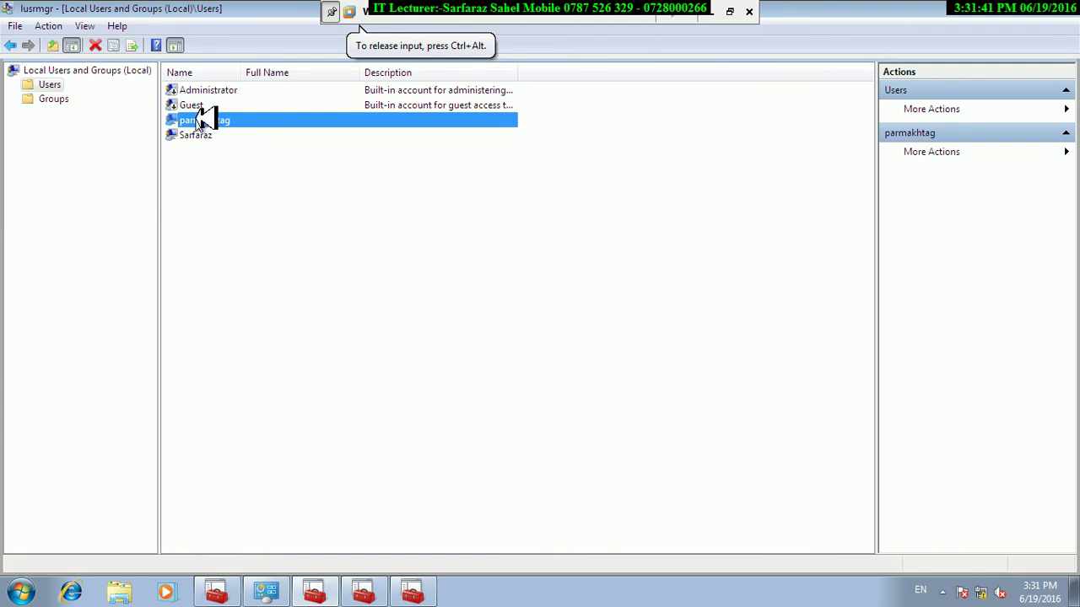
right_click(197, 120)
click(246, 217)
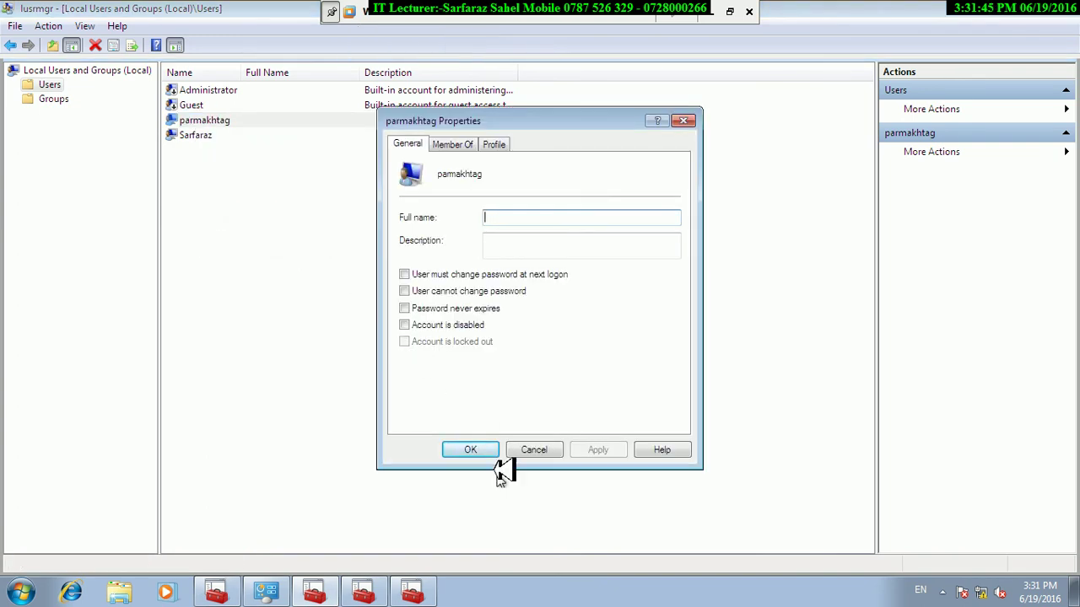
click(470, 451)
Lock the Windows session from the Start menu's shut-down options.
click(24, 591)
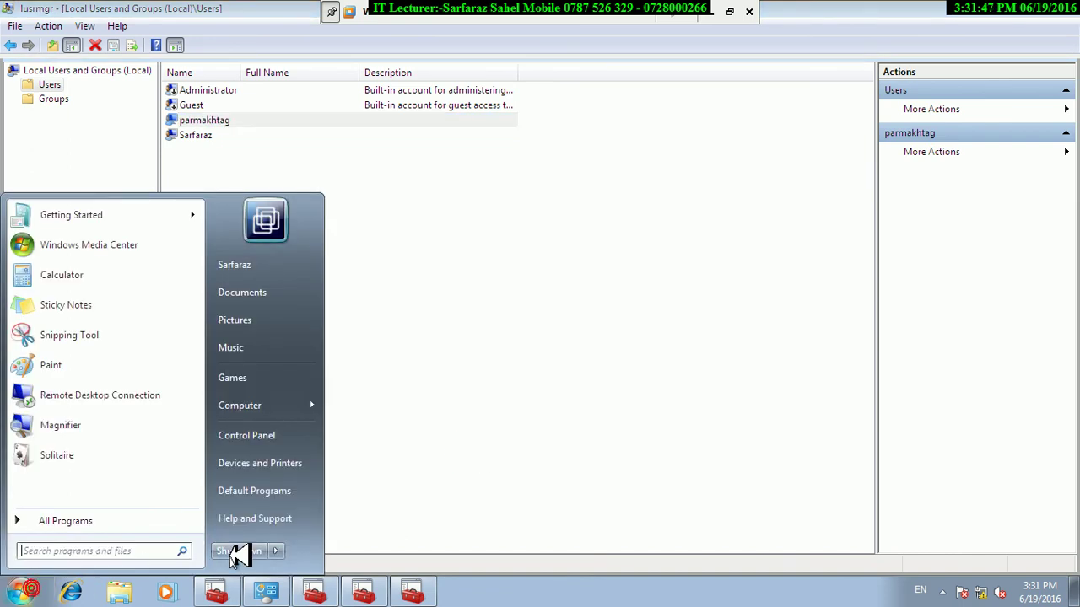
click(276, 551)
click(321, 495)
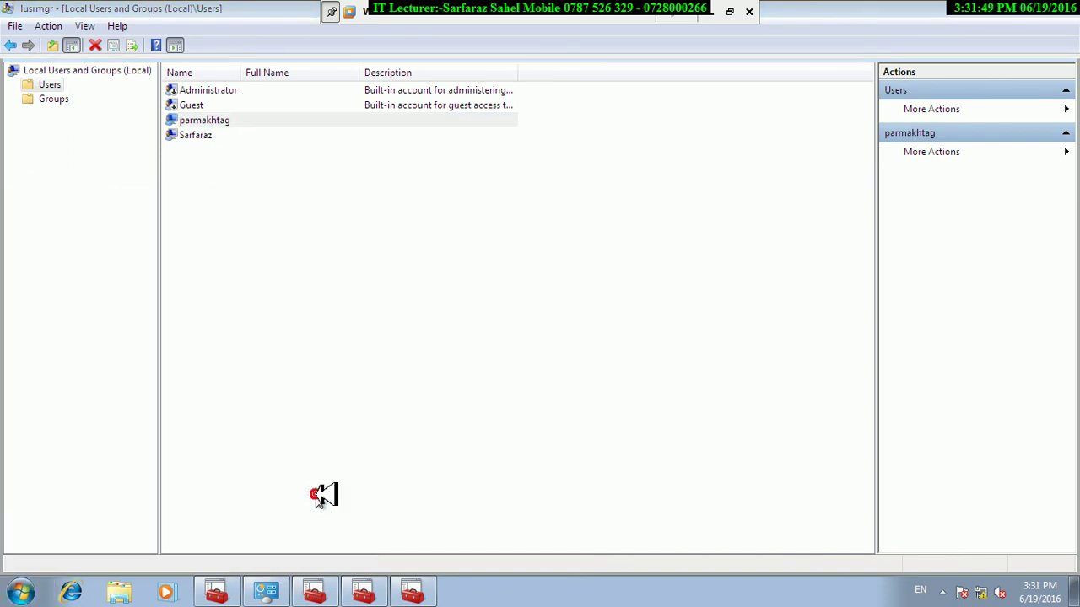
Switch user to the parmakhtag account and submit a wrong password.
click(511, 460)
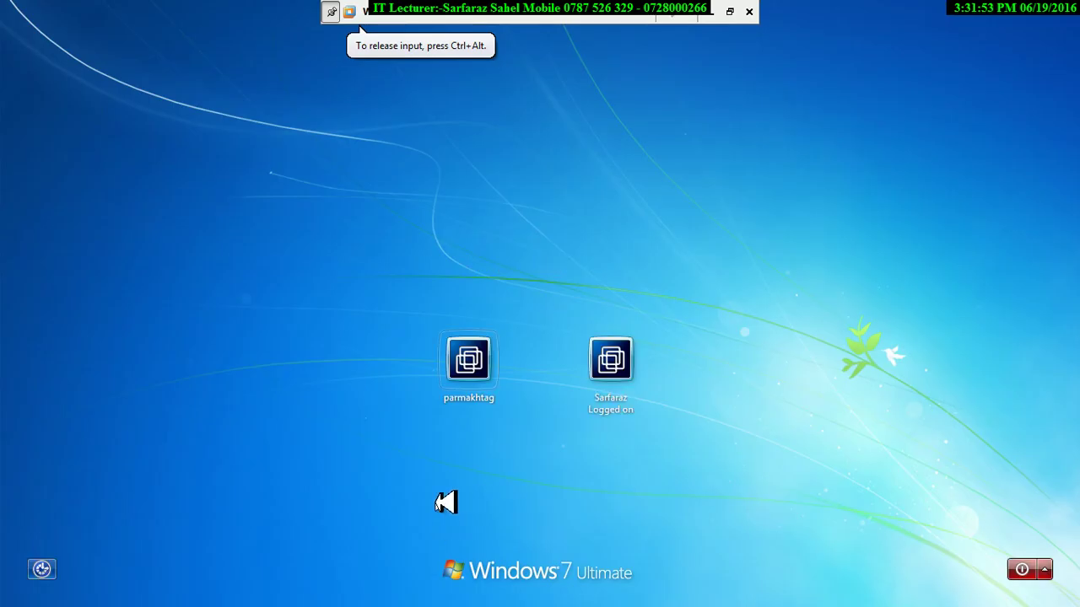
click(474, 378)
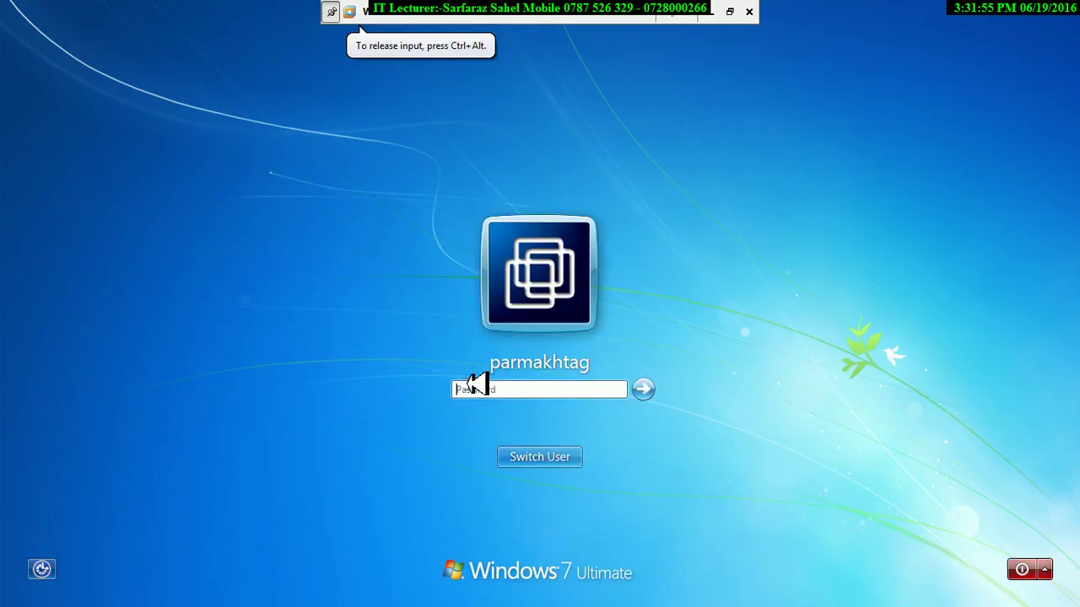
text(1234)
key(Return)
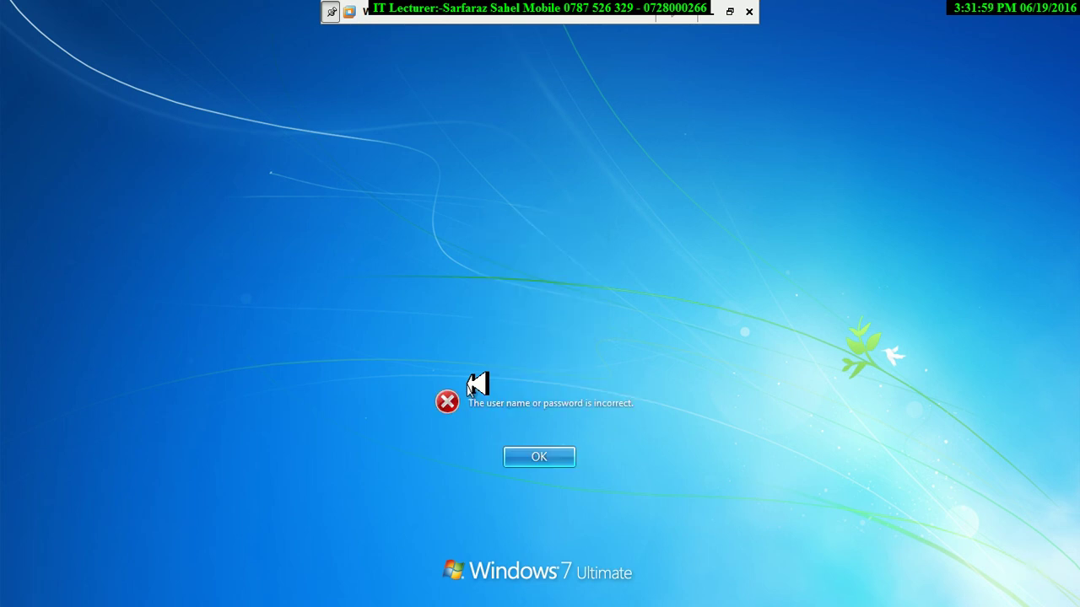
Dismiss the incorrect-password message and submit the wrong password a second time.
key(Return)
text(1234)
key(Return)
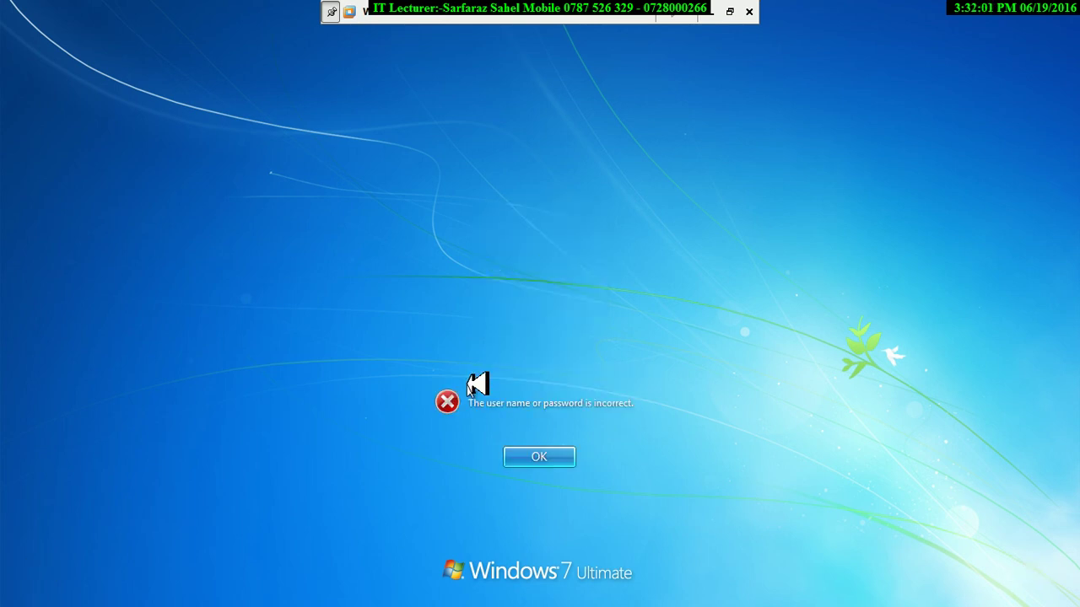
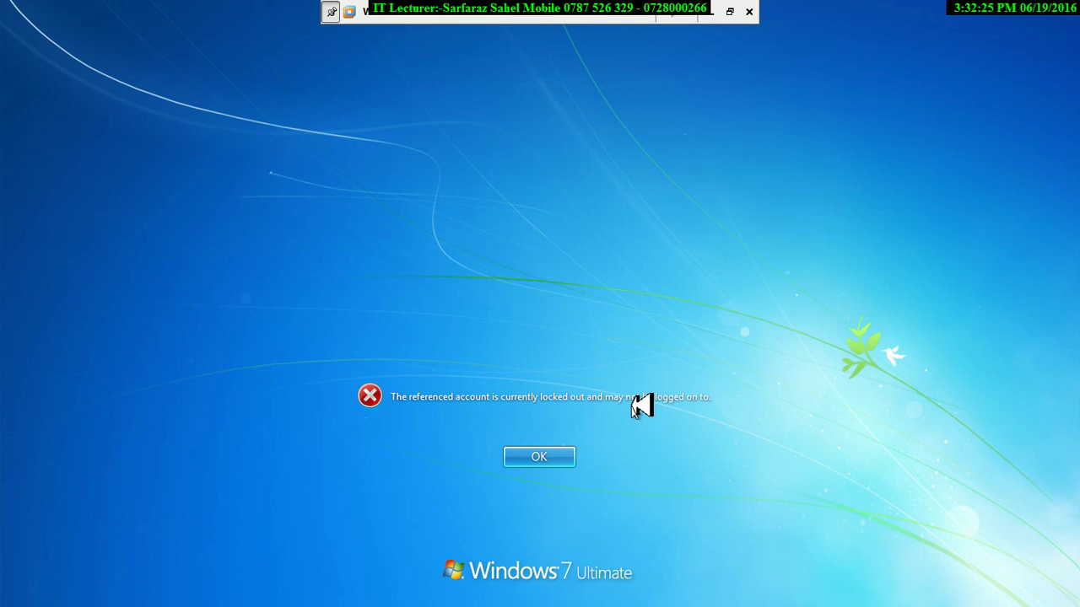
Dismiss the lockout message and retry passwords on the locked-out account, which remains locked.
click(556, 455)
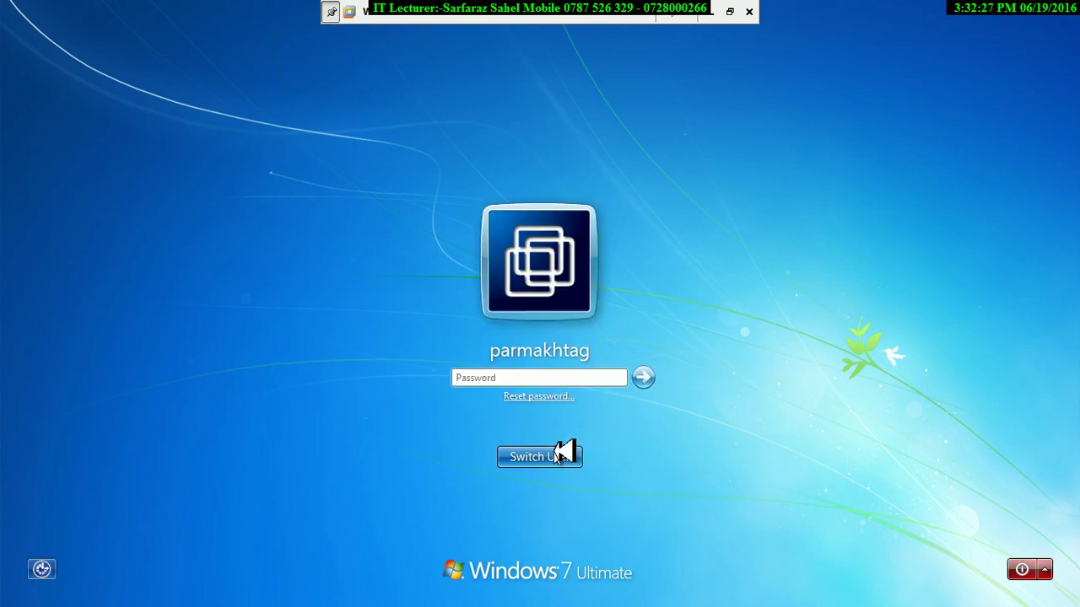
text(a)
key(Return)
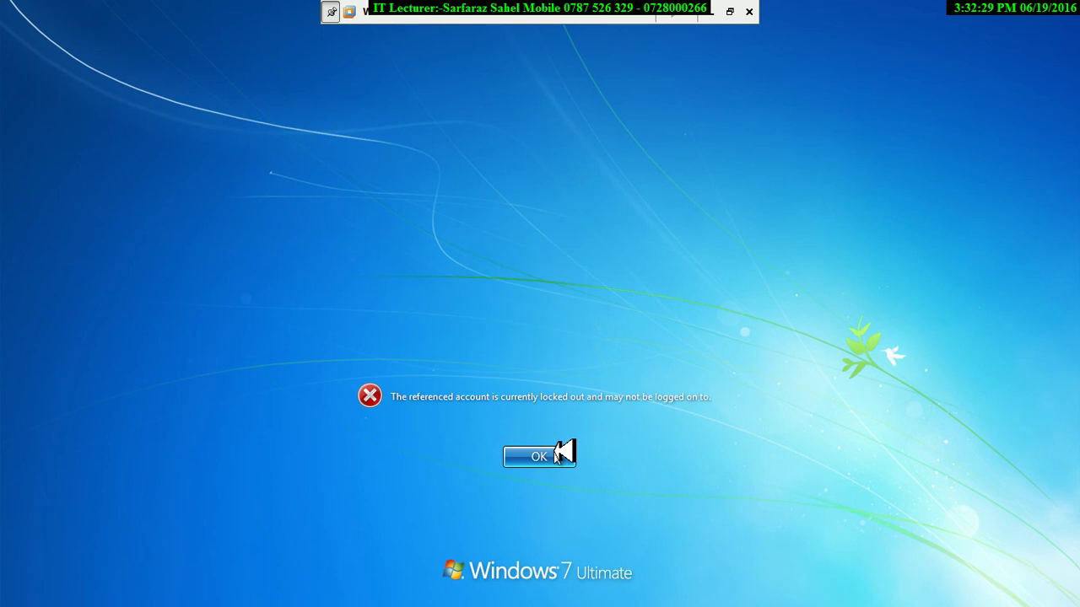
click(556, 454)
text(aaaa)
key(Return)
Switch to the other logged-on account and sign in with its password.
click(557, 456)
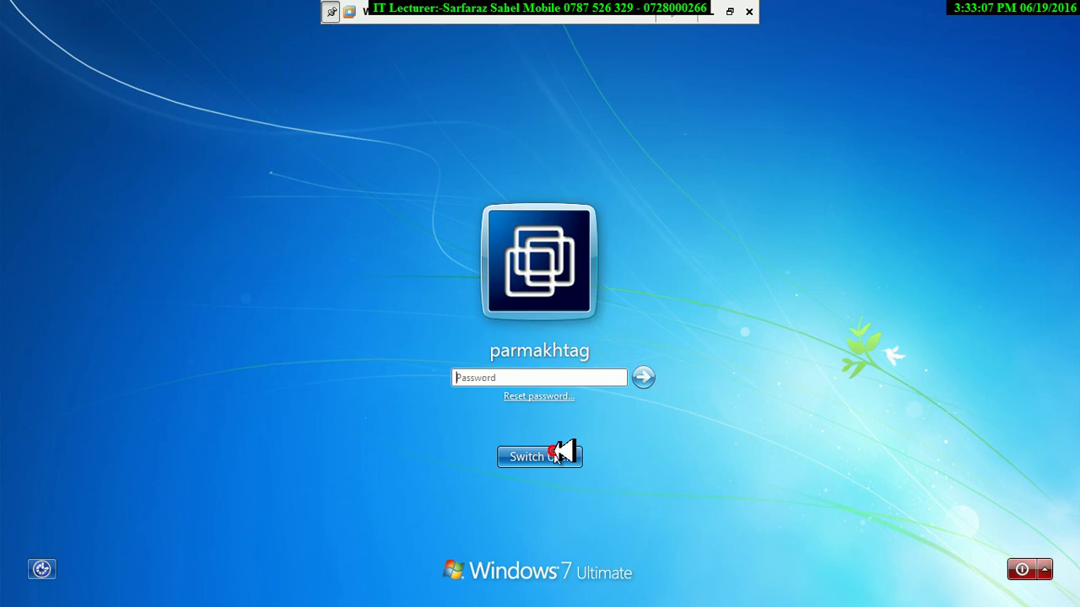
click(554, 458)
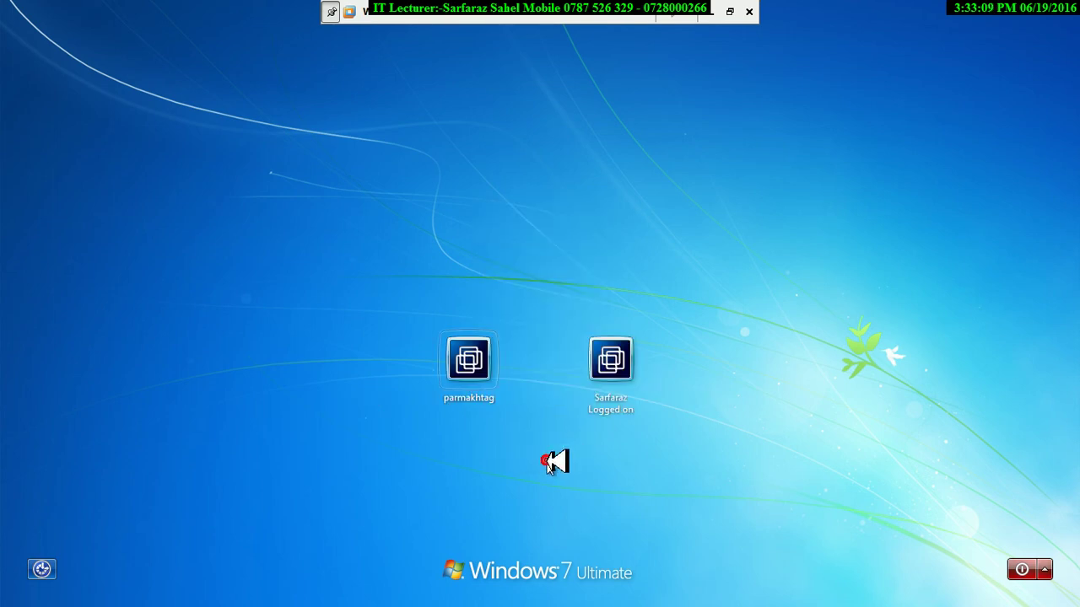
click(620, 375)
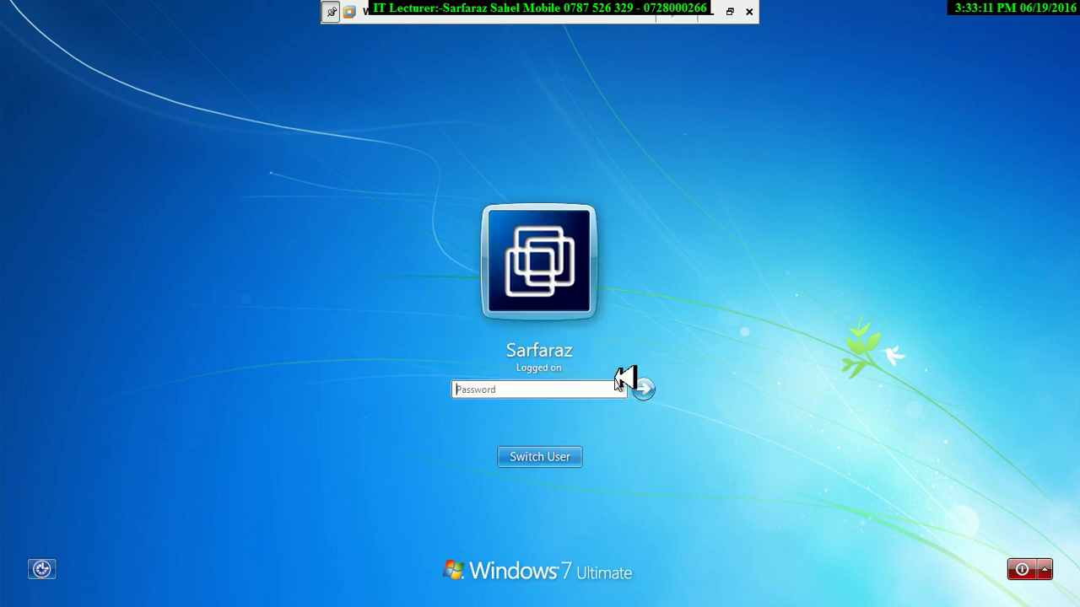
text(12)
key(BackSpace)
key(BackSpace)
text(12)
key(Return)
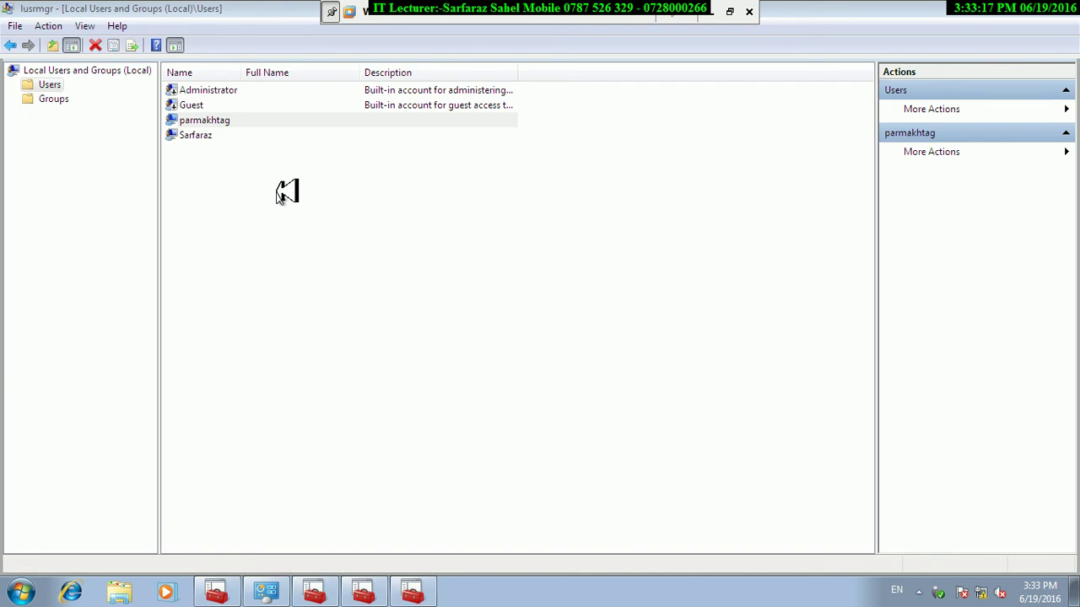
Clear 'Account is locked out' in the locked user's Properties and apply the change.
right_click(224, 121)
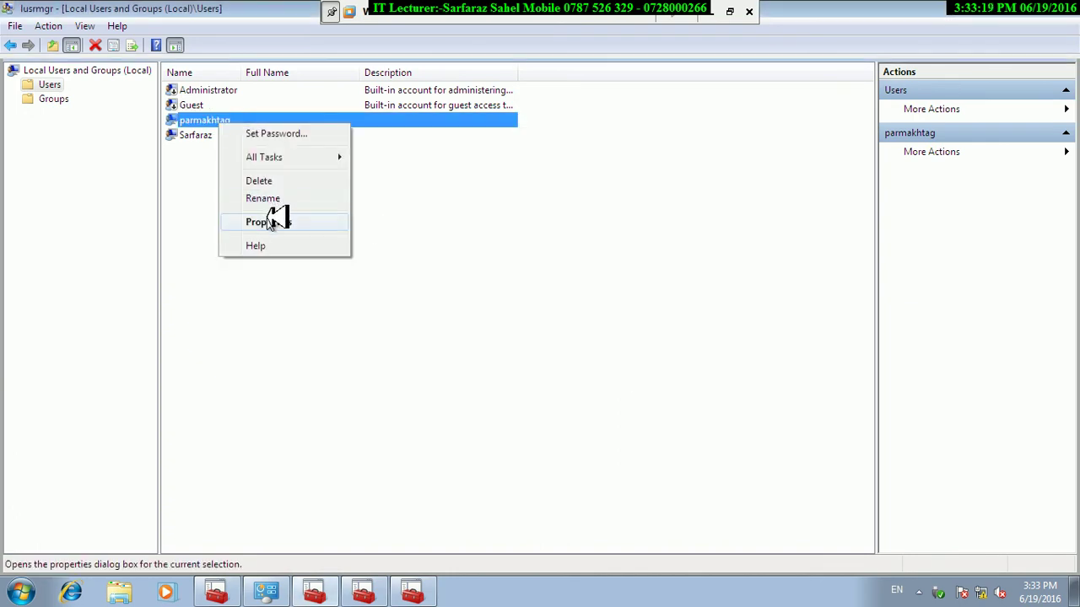
click(270, 221)
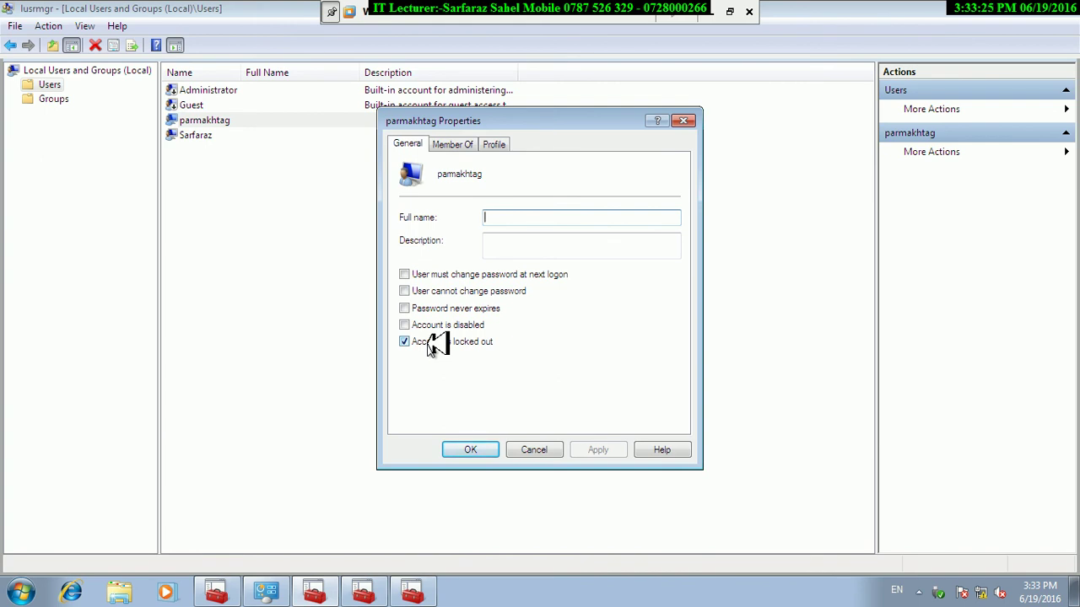
click(432, 344)
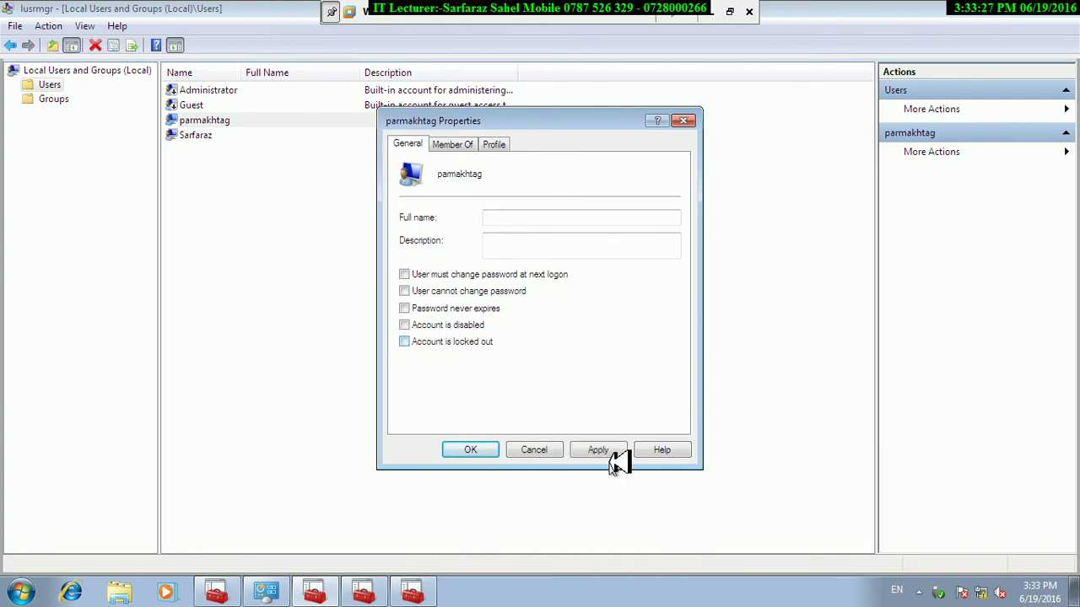
click(609, 449)
click(470, 450)
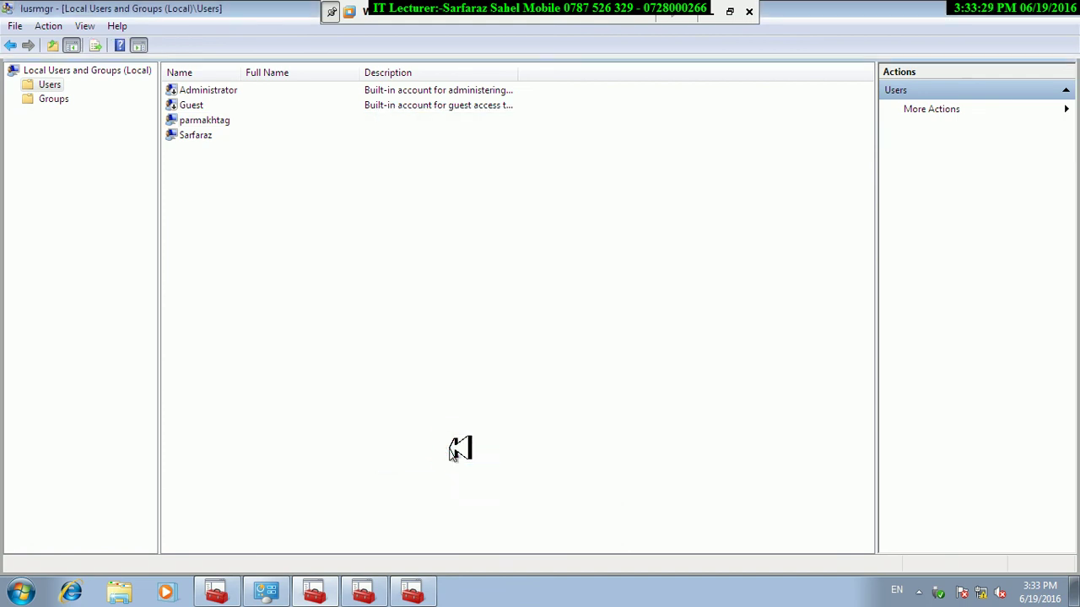
click(363, 593)
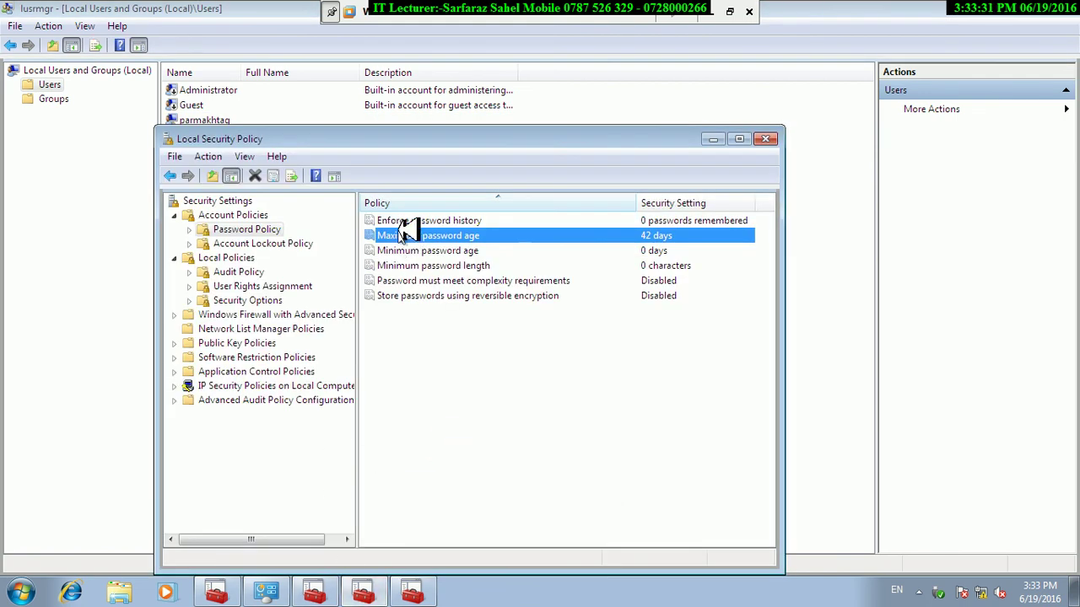
Set Account lockout threshold to 0 and accept the suggested lockout duration and reset changes.
click(412, 593)
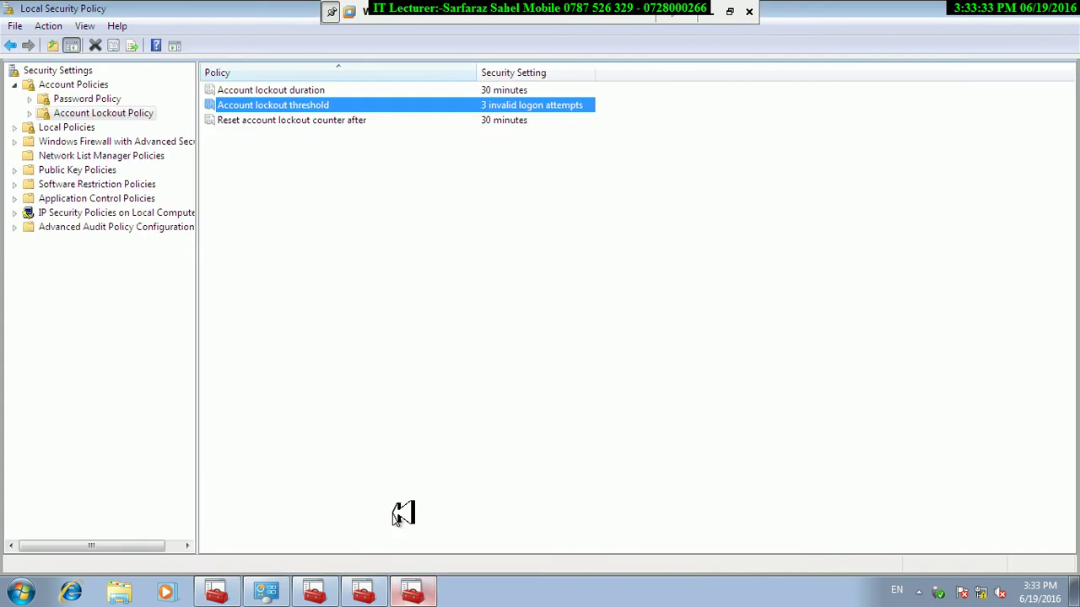
right_click(532, 106)
click(564, 116)
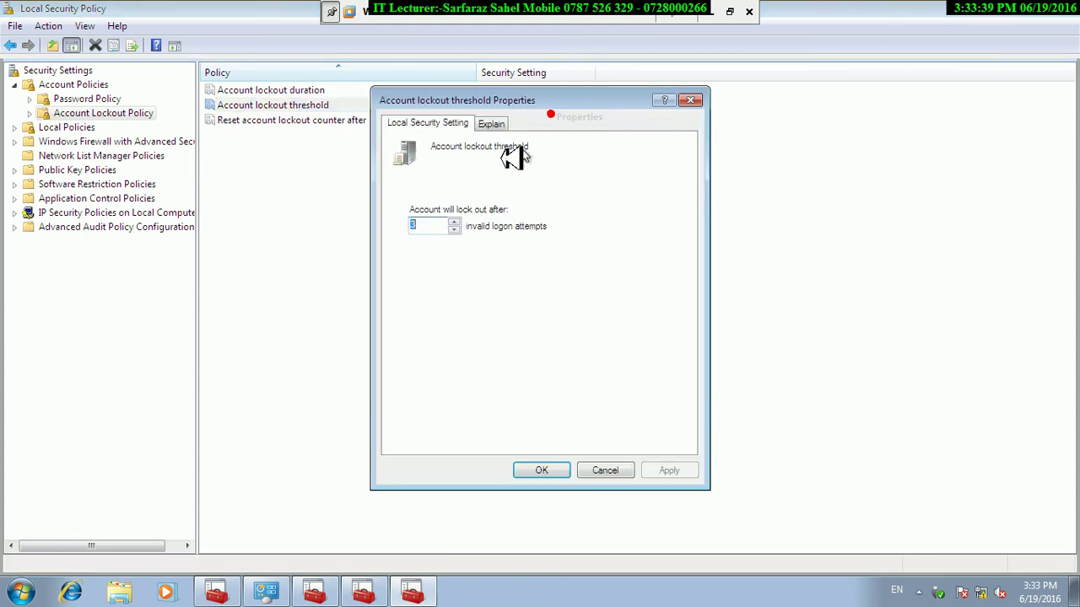
text(0)
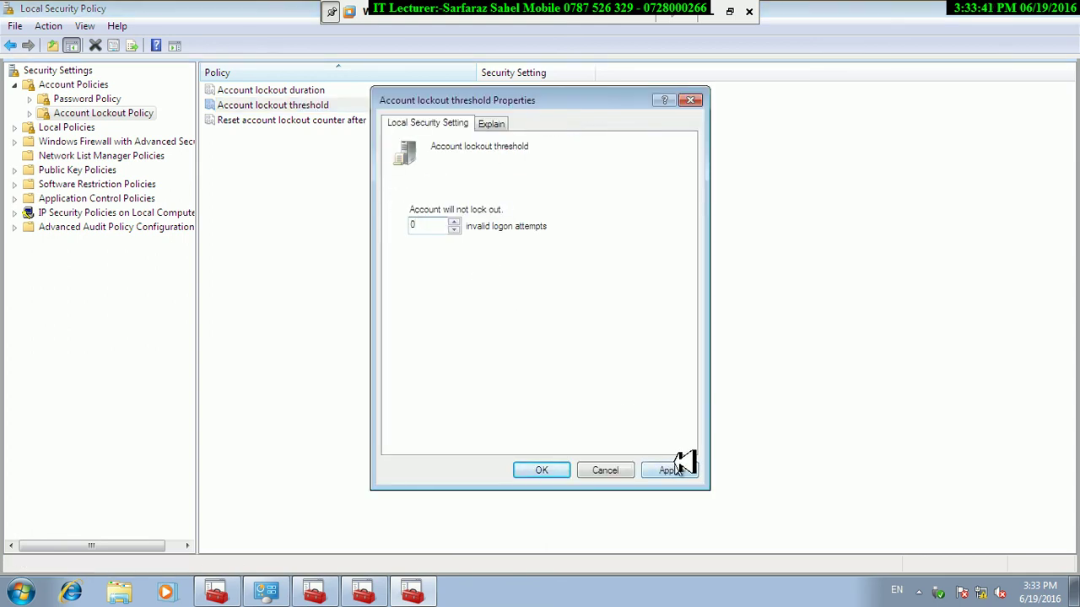
click(669, 470)
click(625, 358)
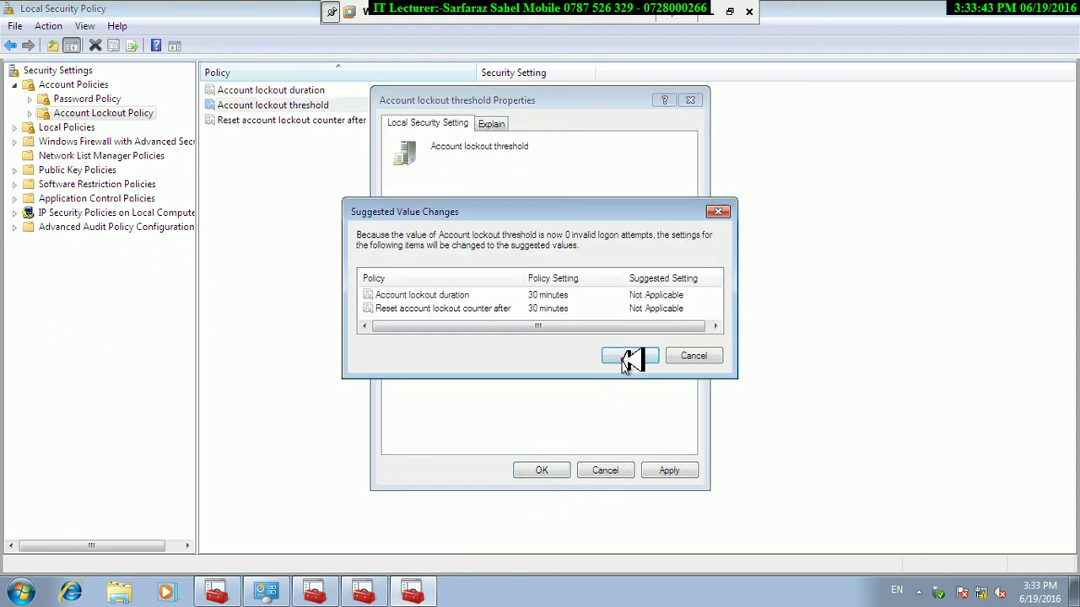
click(541, 470)
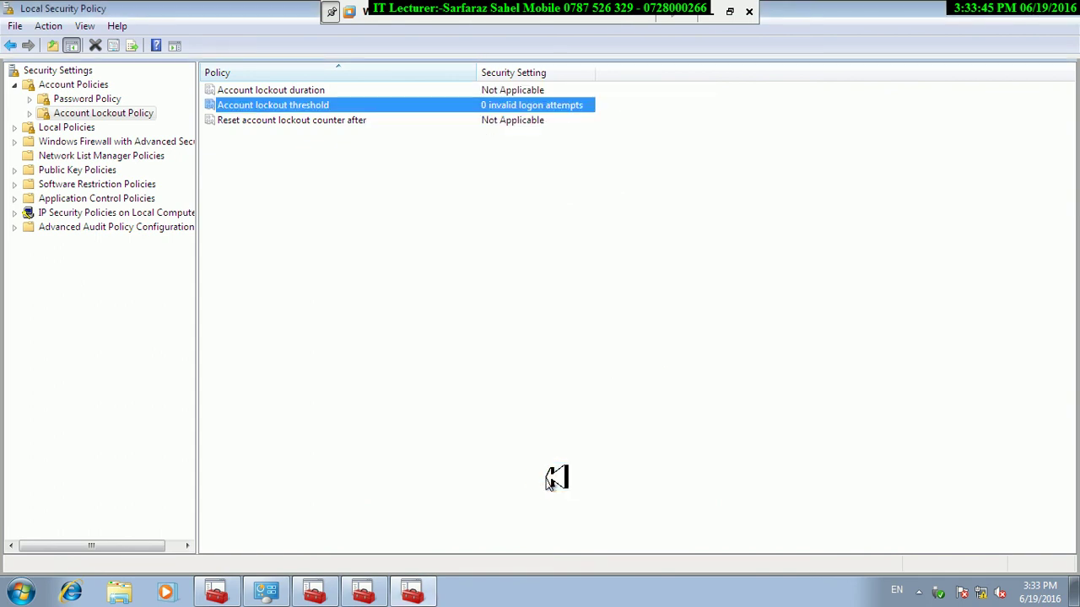
click(21, 591)
Lock the computer, switch user, and enter the unlocked account's password.
click(280, 550)
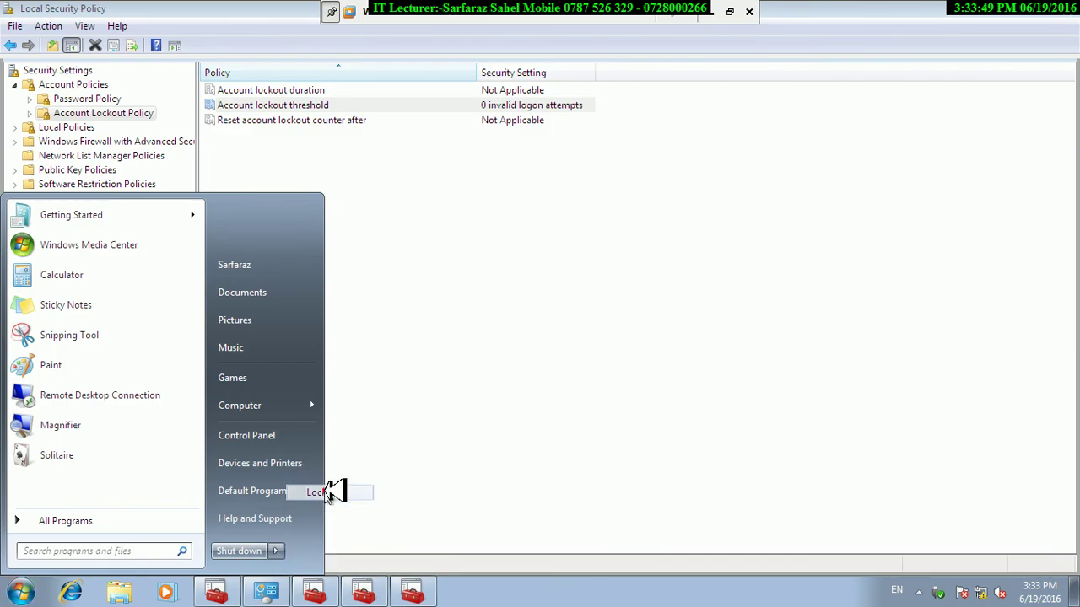
click(329, 492)
click(533, 462)
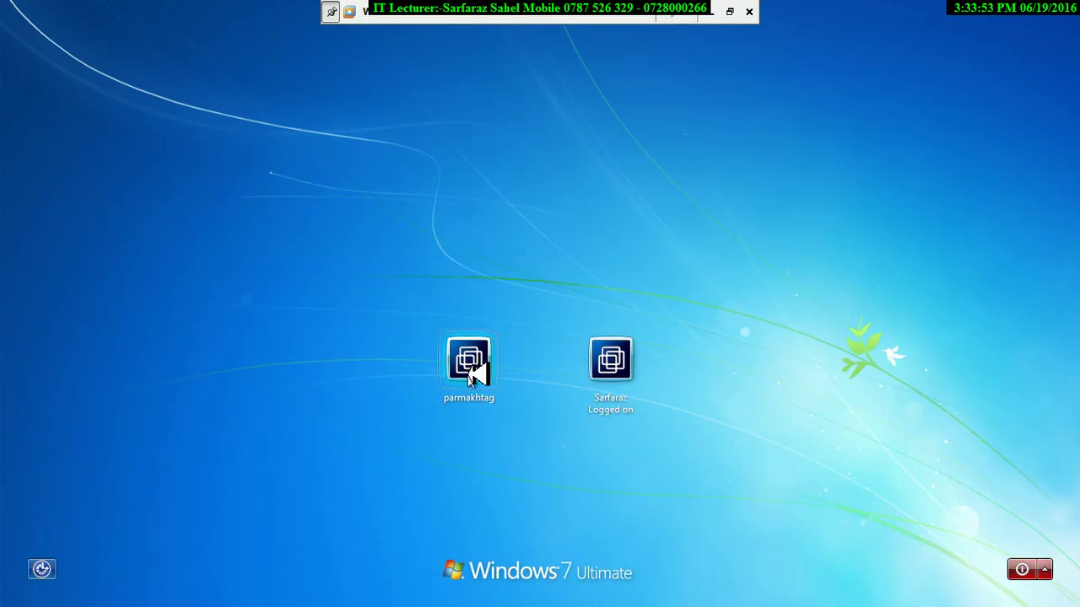
click(475, 368)
text(1234)
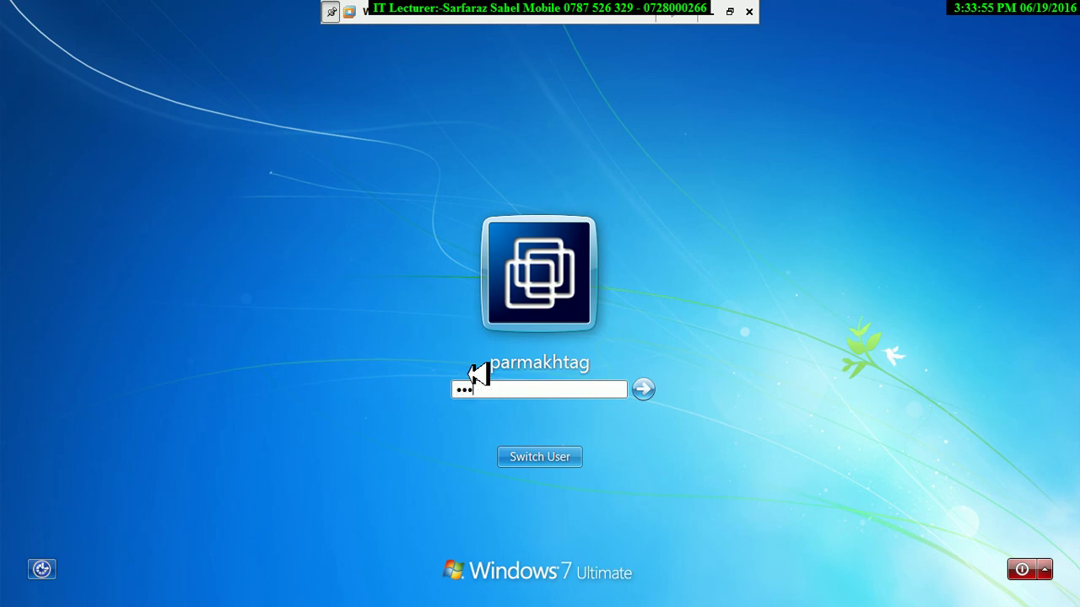
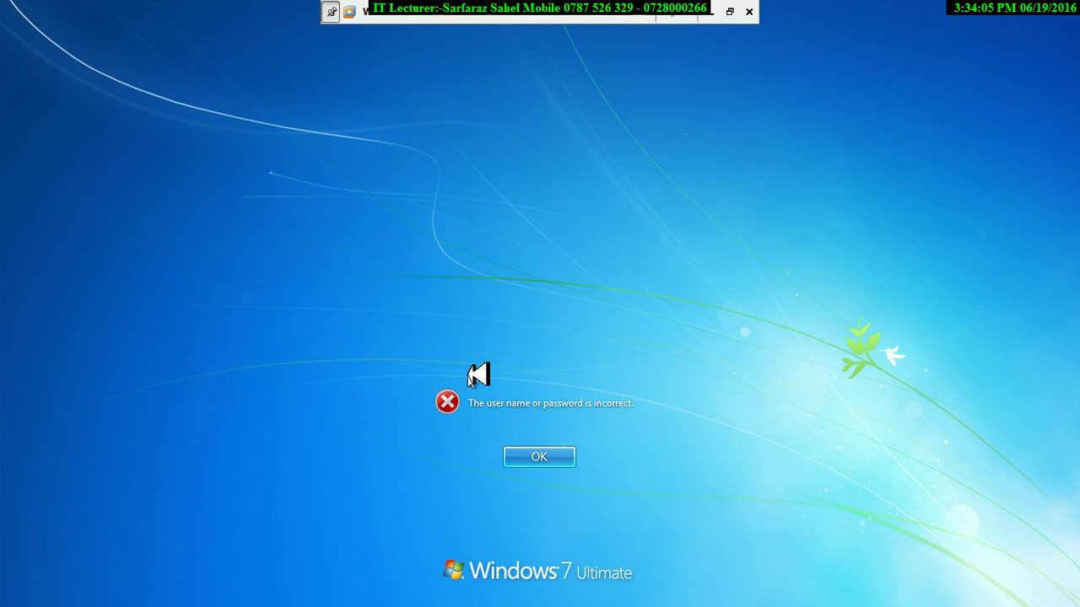
Sign the Windows 7 VM into the second account with its password, then show the host's Notepad password-policy notes.
key(Return)
click(525, 453)
click(601, 379)
text(*********)
key(Return)
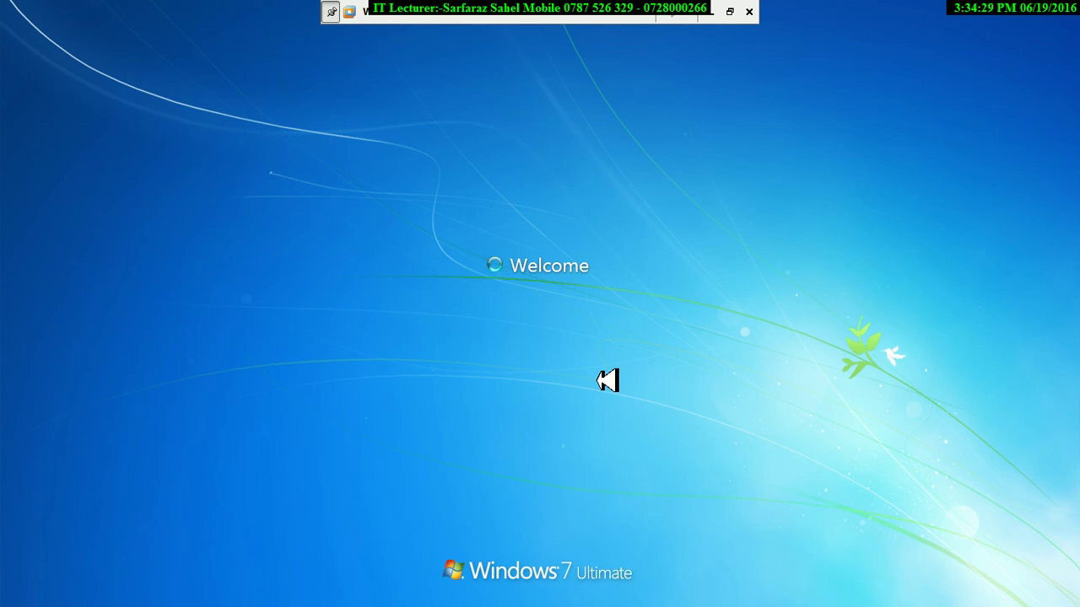
click(718, 13)
click(354, 595)
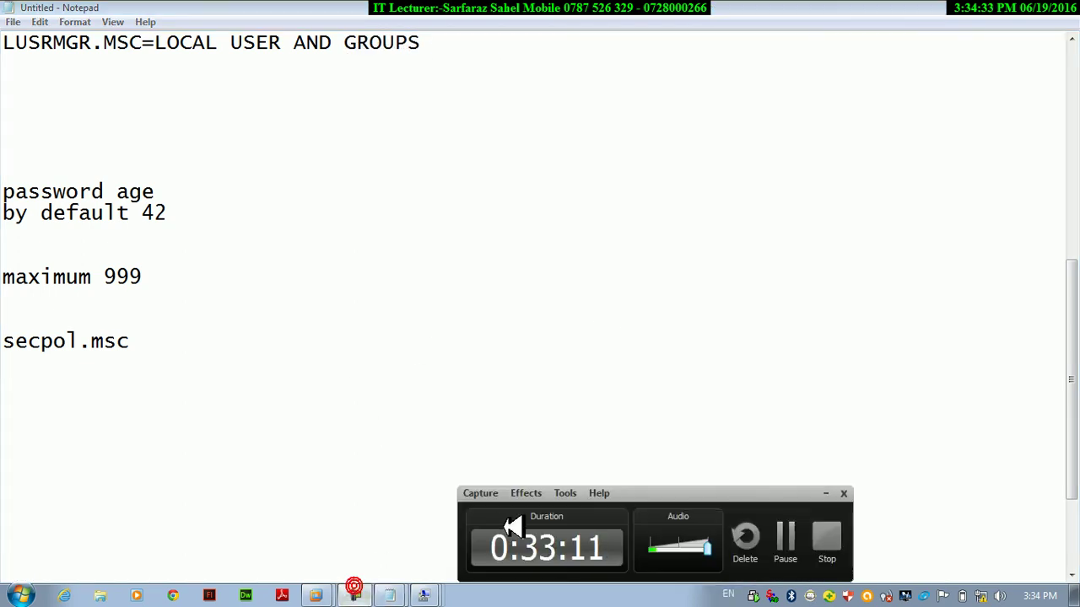